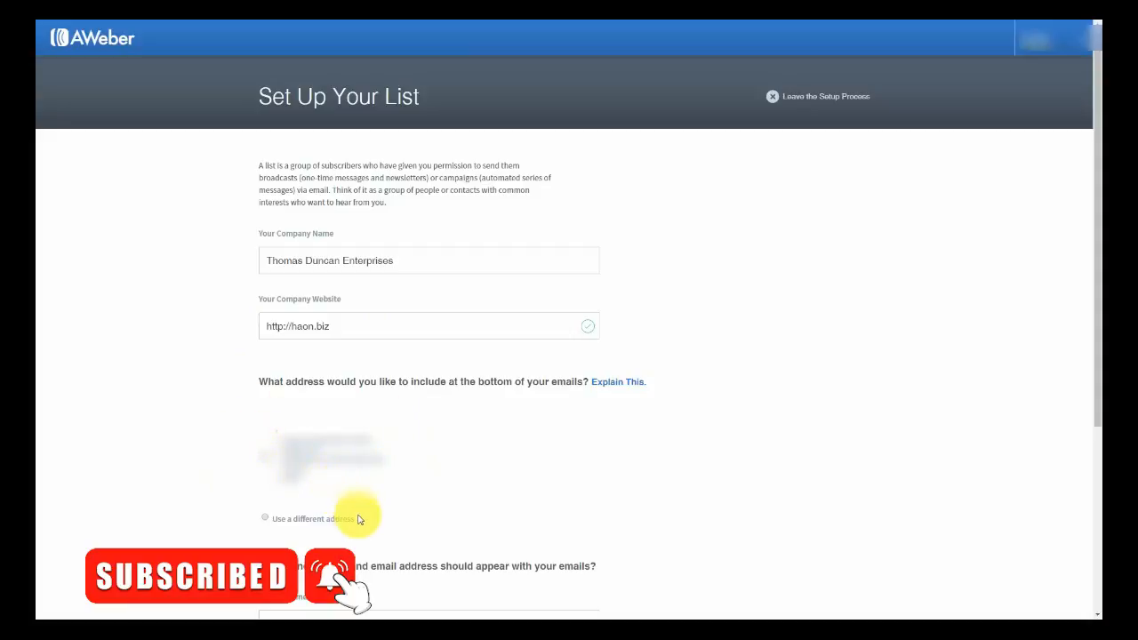
# - Use a different footer mailing address for the list and continue to the list description step
pyautogui.click(265, 520)
pyautogui.scroll(-4, 452, 485)
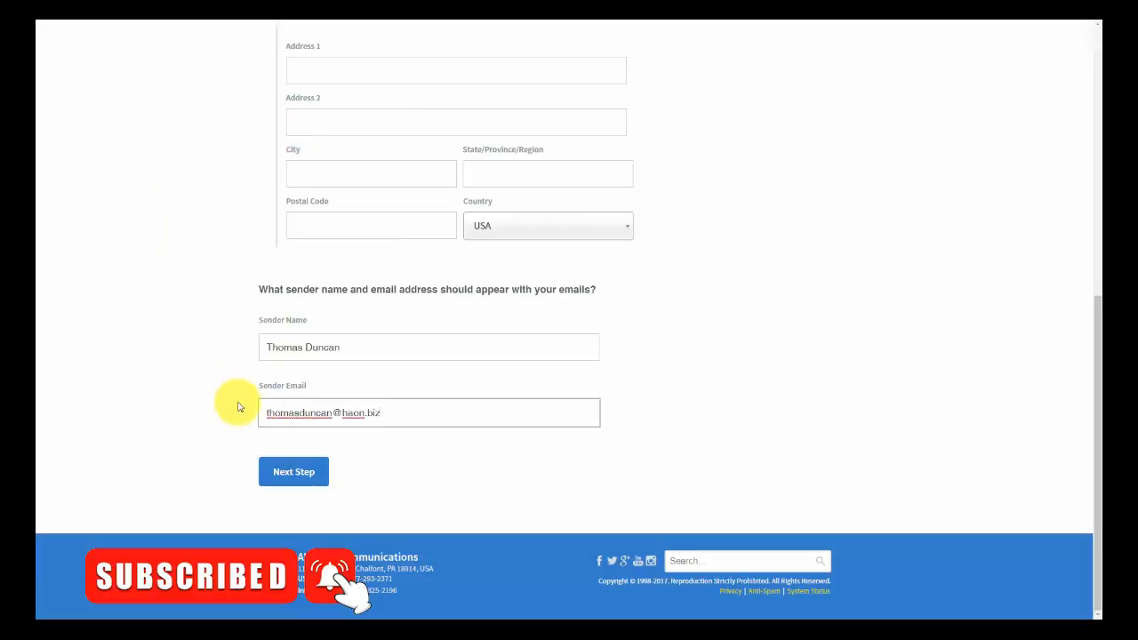
pyautogui.click(305, 480)
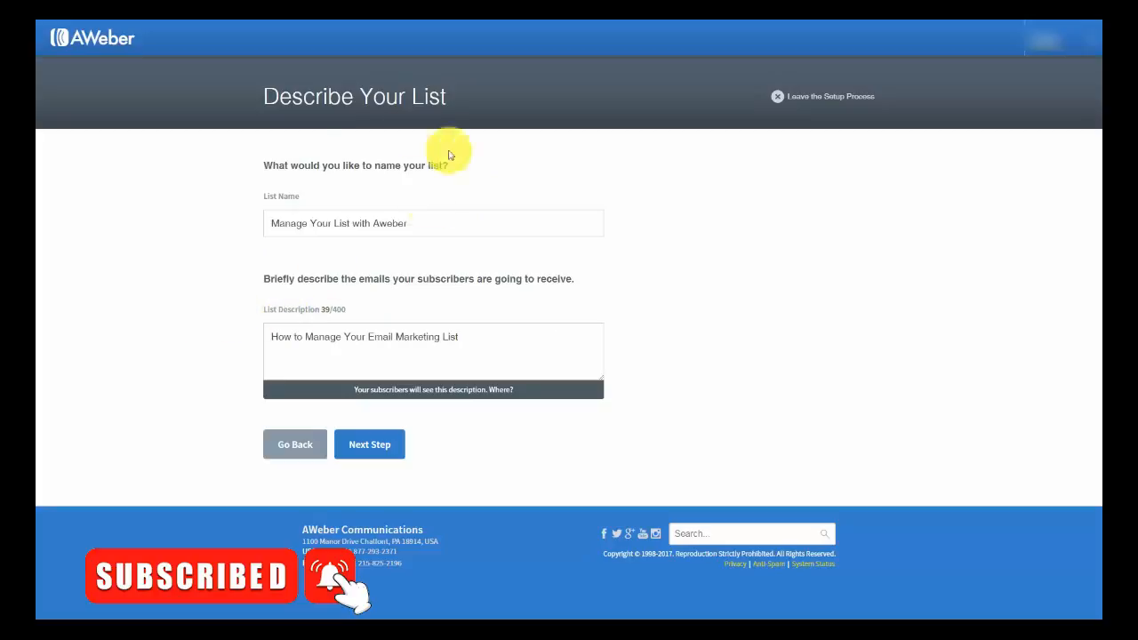
# - Move to the confirmation message step and try requesting a custom subject line
pyautogui.click(369, 445)
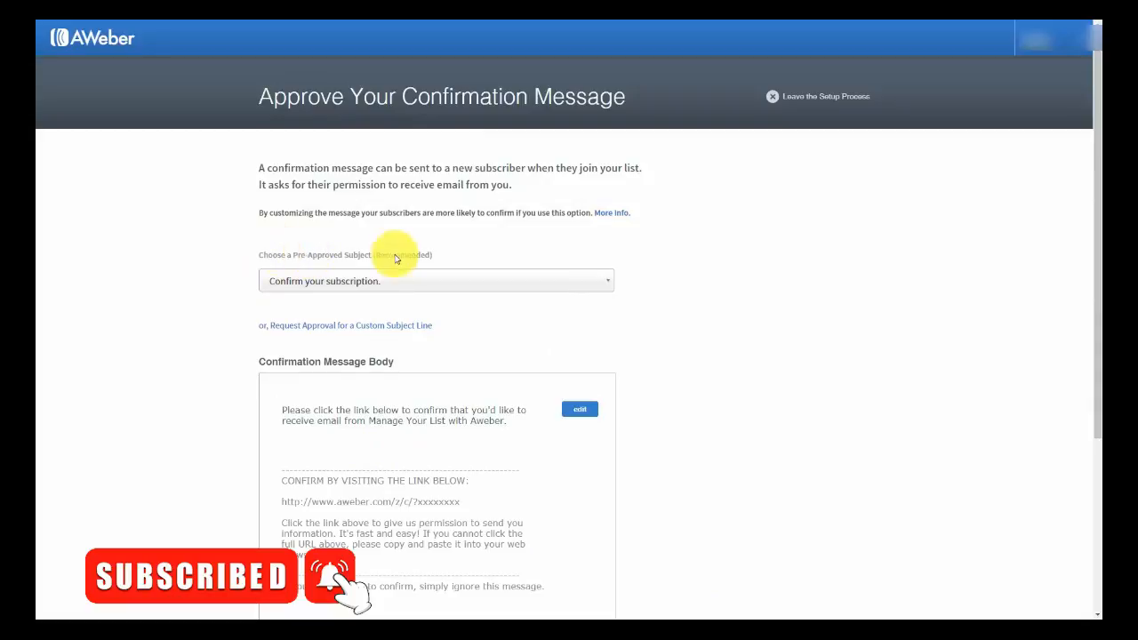
pyautogui.click(591, 293)
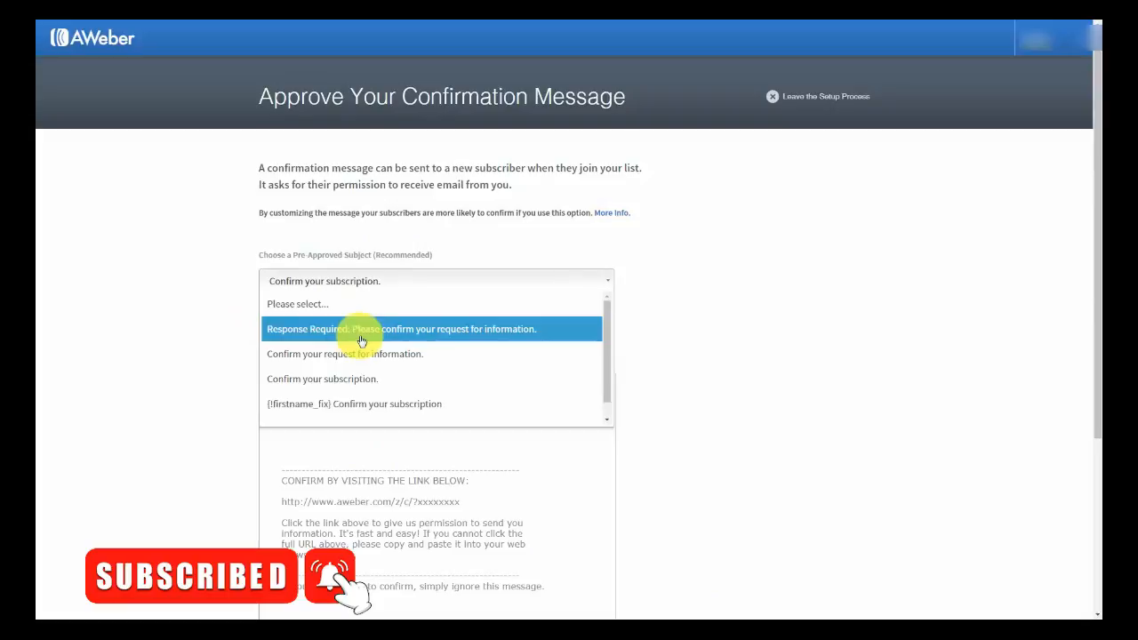
pyautogui.click(219, 255)
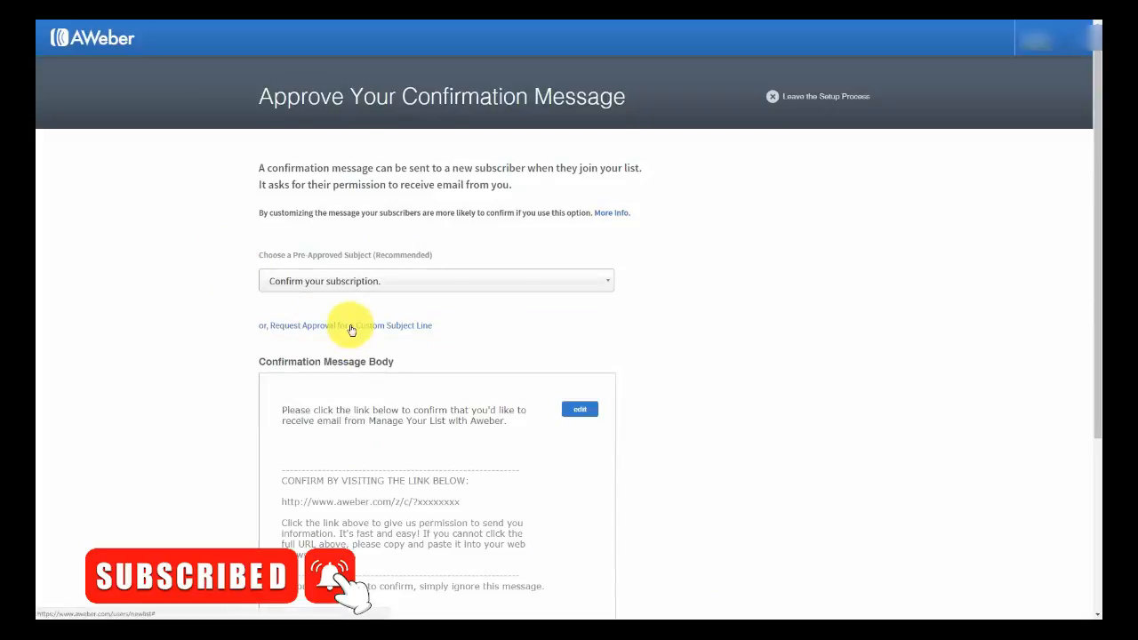
pyautogui.click(351, 330)
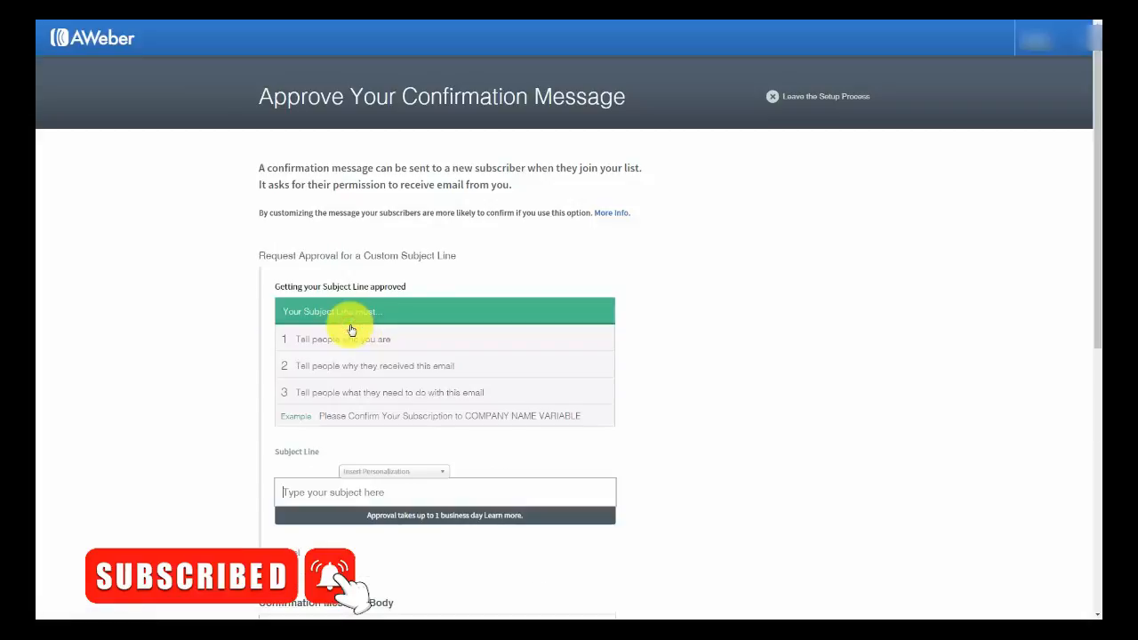
pyautogui.click(359, 498)
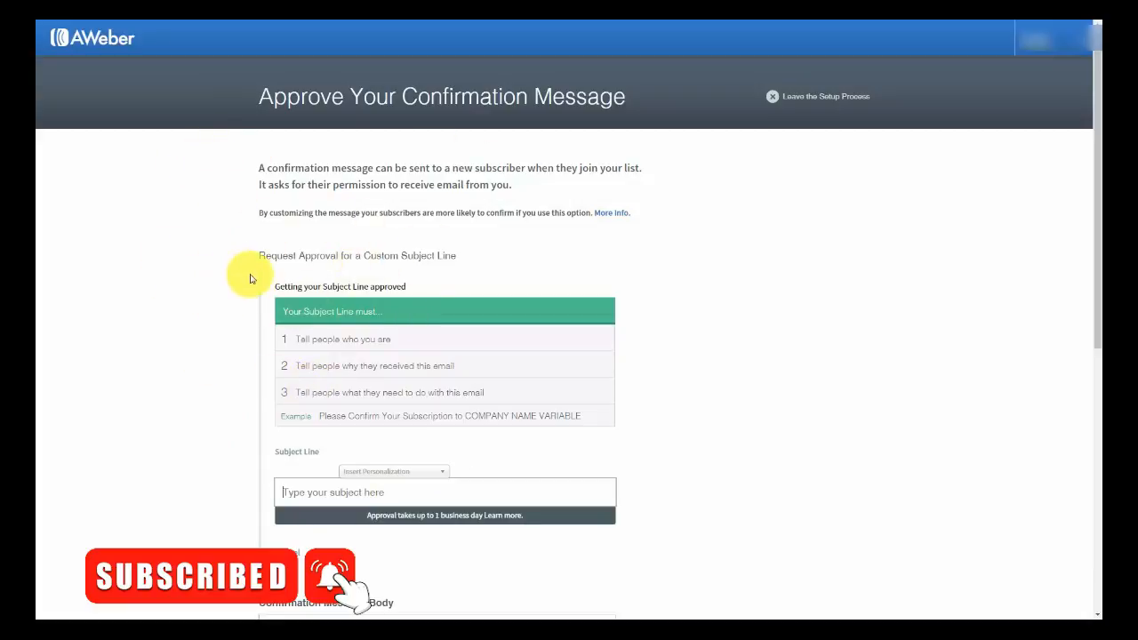
# - Return to pre-approved subjects and choose 'Confirm your subscription.' as the subject
pyautogui.click(280, 553)
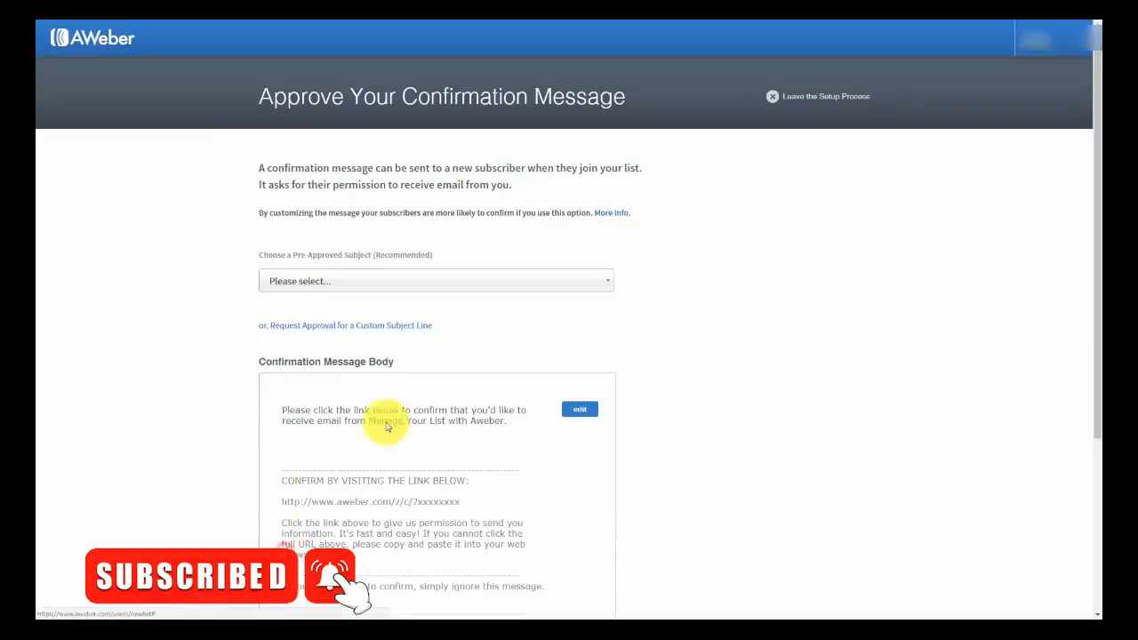
pyautogui.click(462, 281)
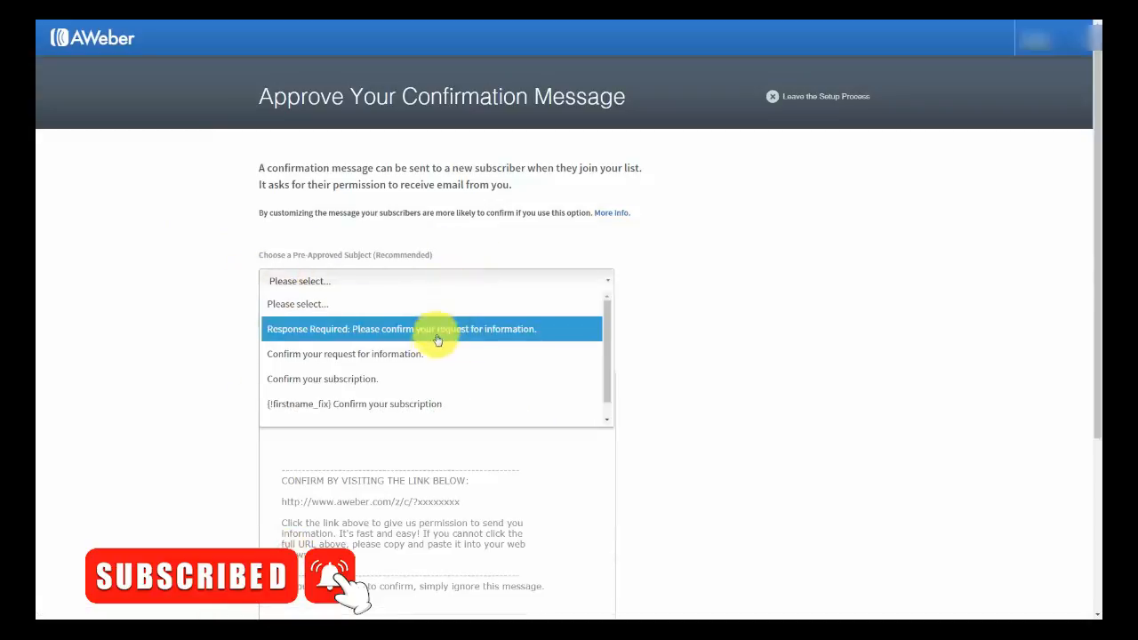
pyautogui.click(426, 379)
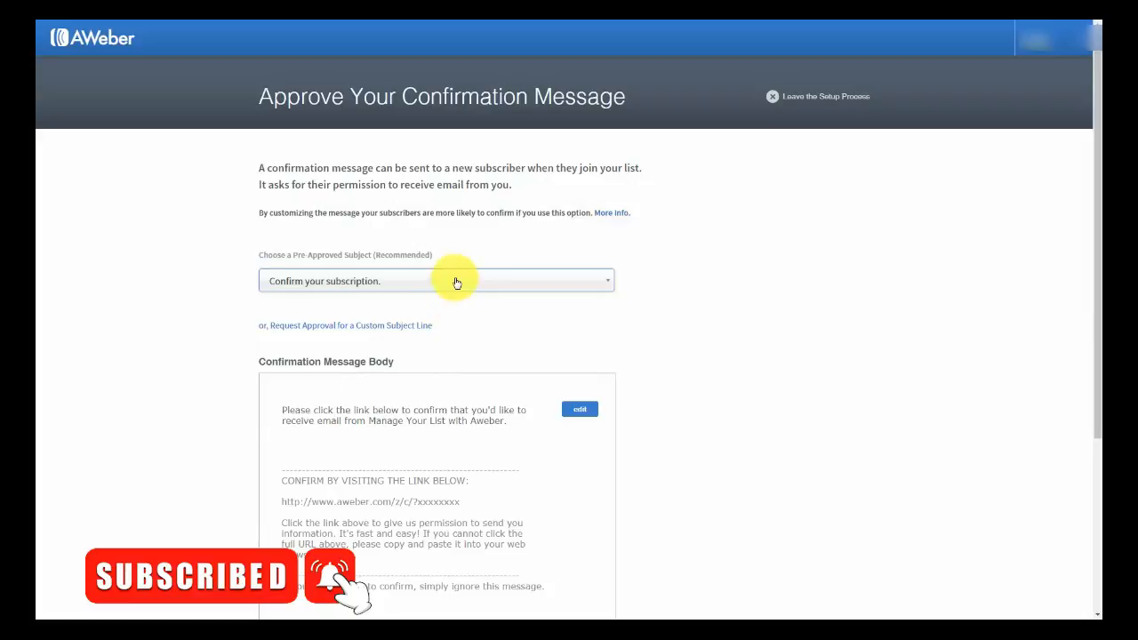
pyautogui.scroll(-1, 457, 283)
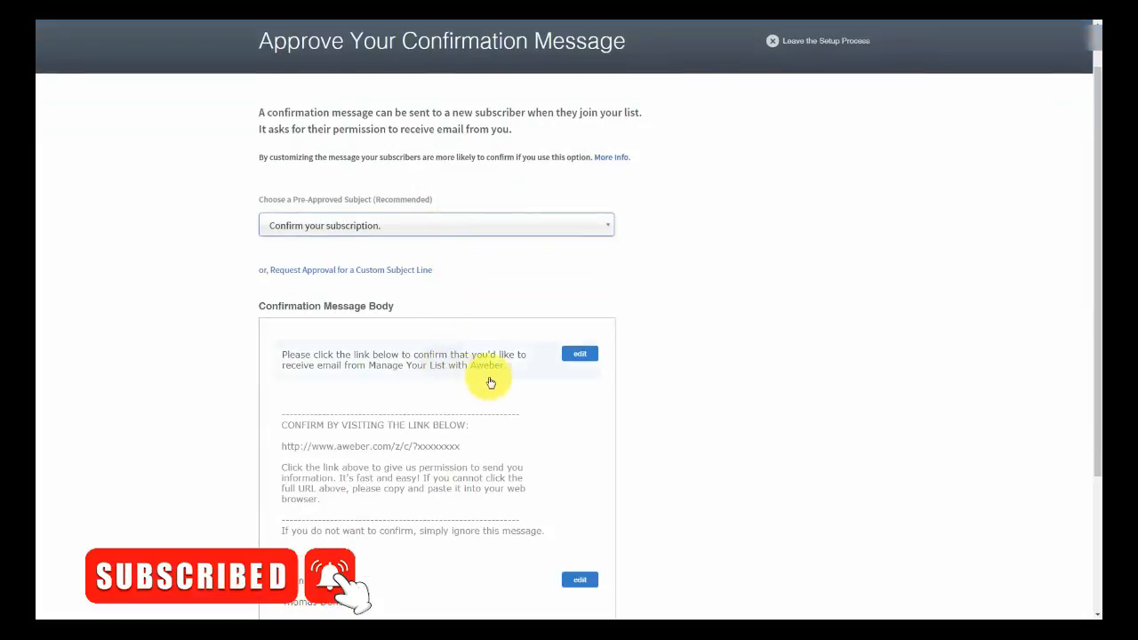
# - Edit the message's opening paragraph and insert the {!firstname} personalization field
pyautogui.click(579, 355)
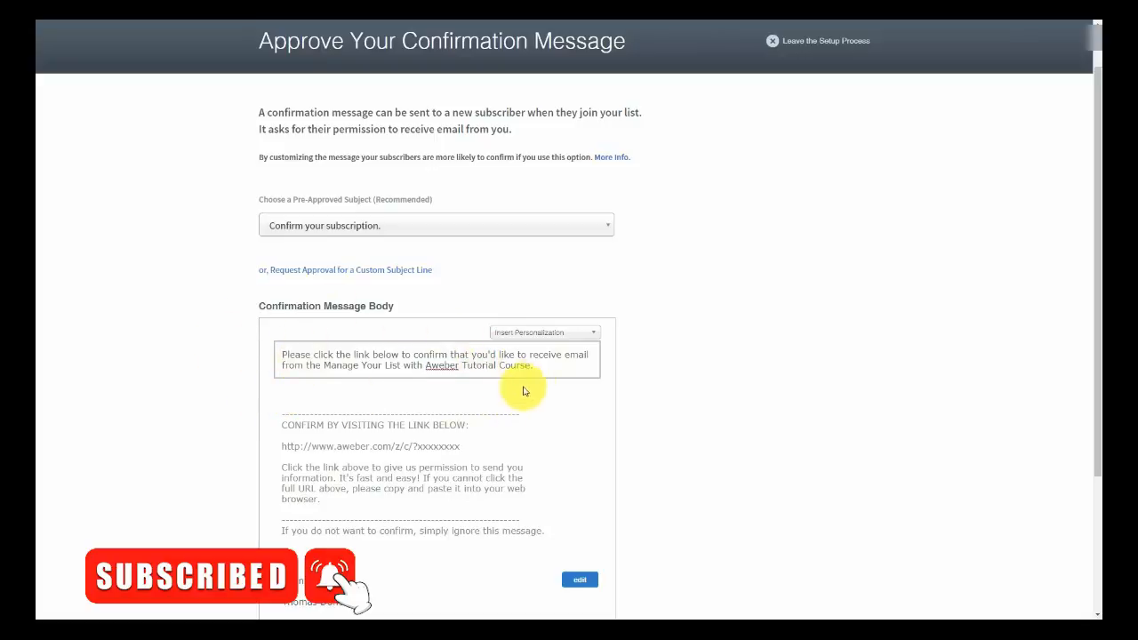
pyautogui.click(594, 336)
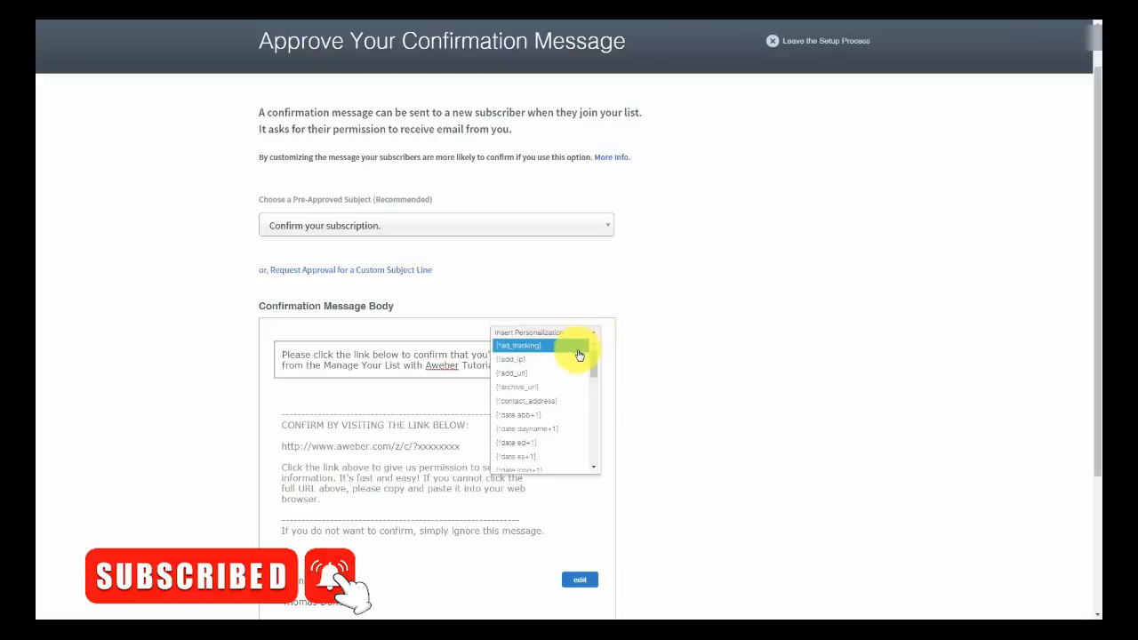
pyautogui.scroll(-3, 578, 354)
pyautogui.scroll(-2, 576, 363)
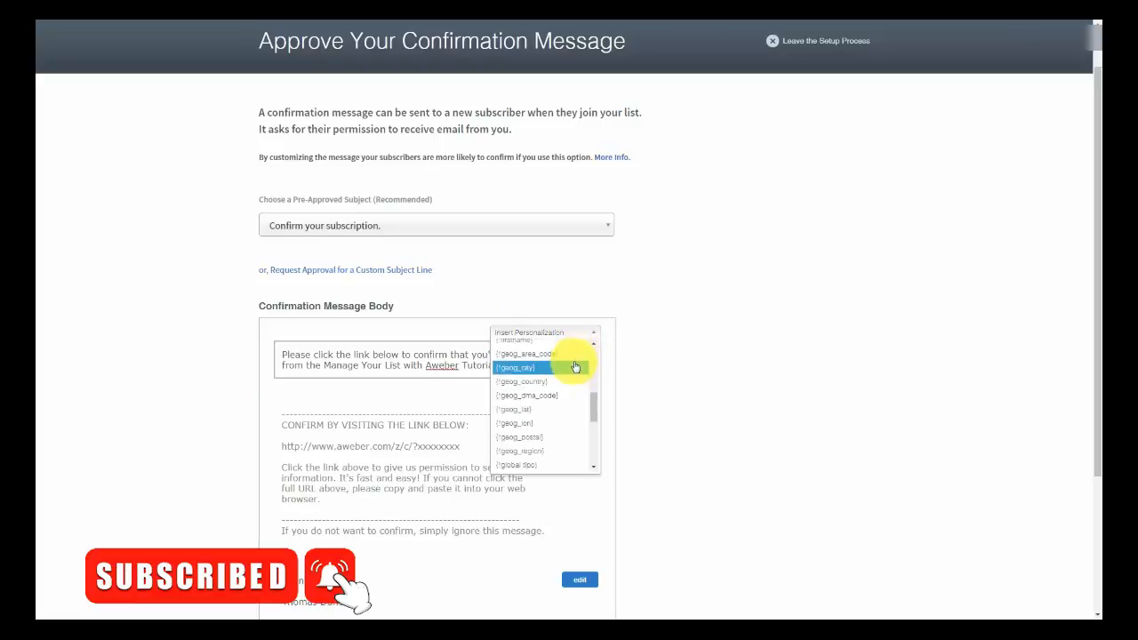
pyautogui.scroll(3, 574, 368)
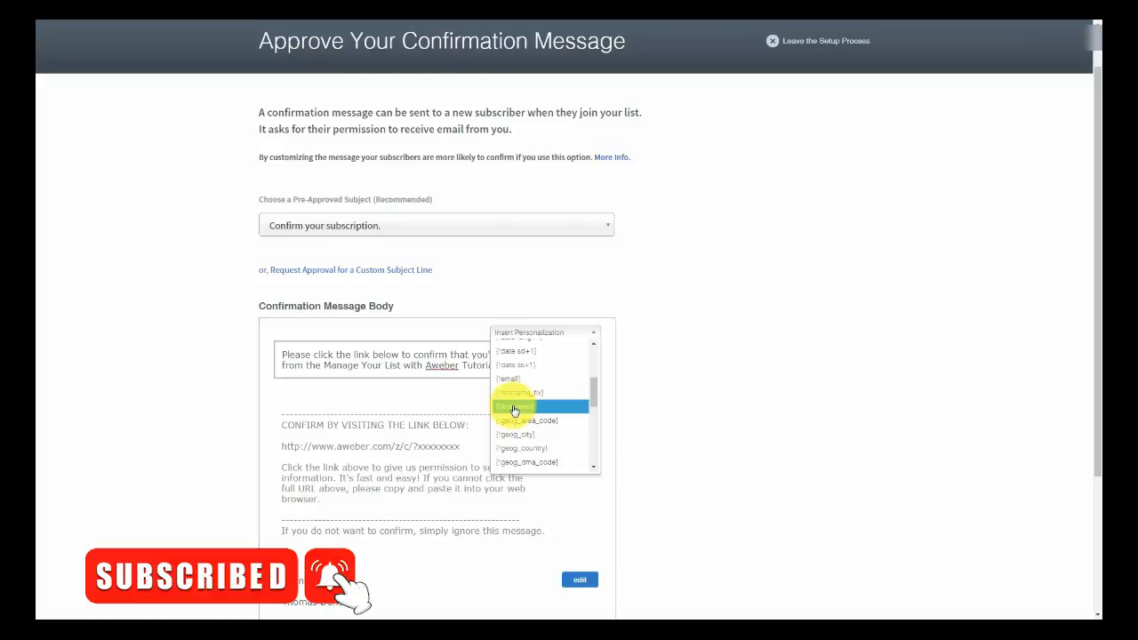
pyautogui.click(514, 409)
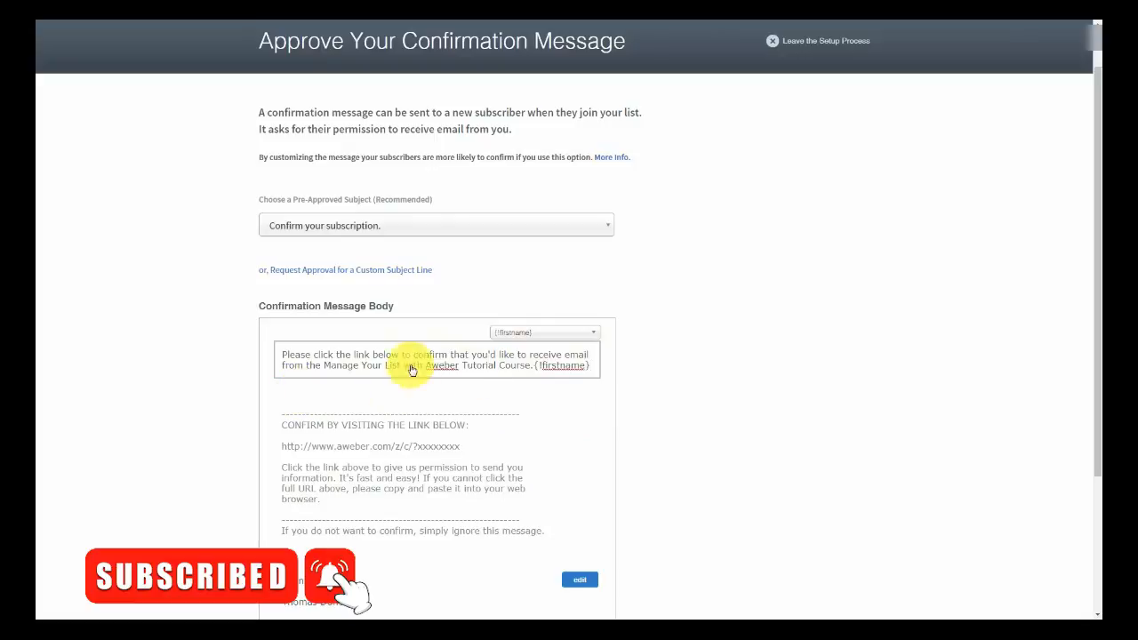
# - Add {!firstname_fix} with a comma, then delete the stray characters before 'Please'
pyautogui.click(569, 332)
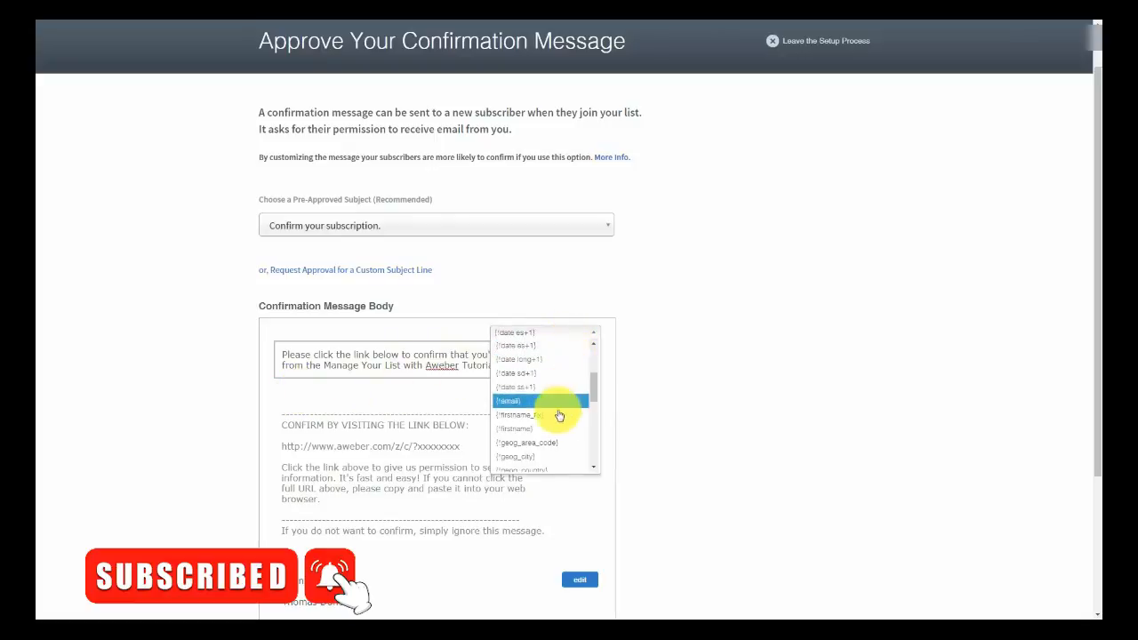
pyautogui.click(555, 417)
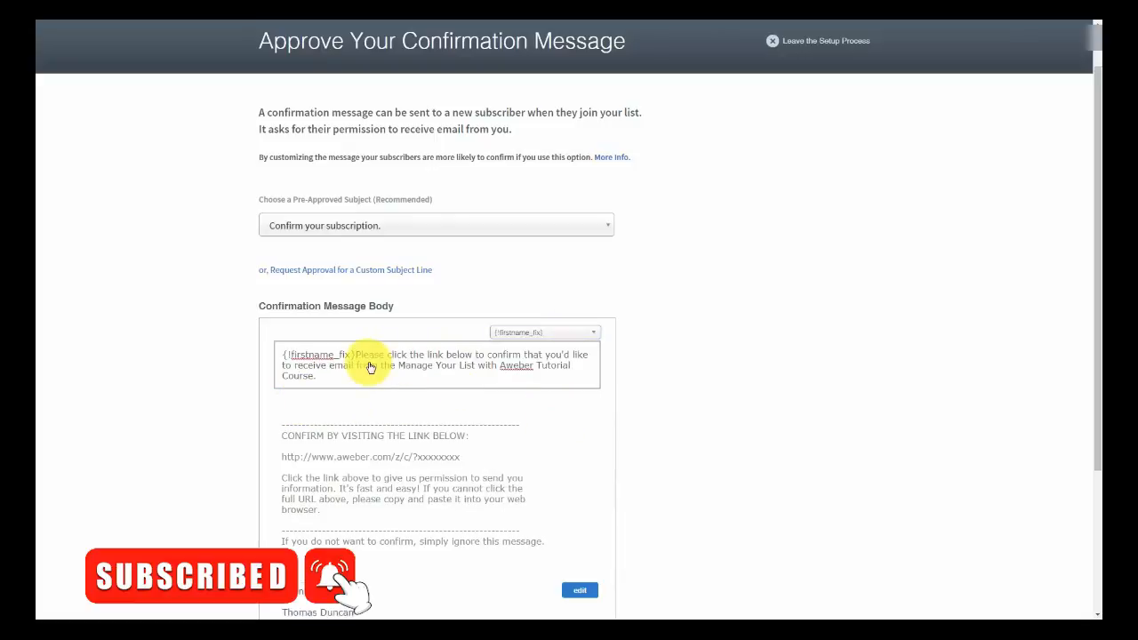
pyautogui.write(',')
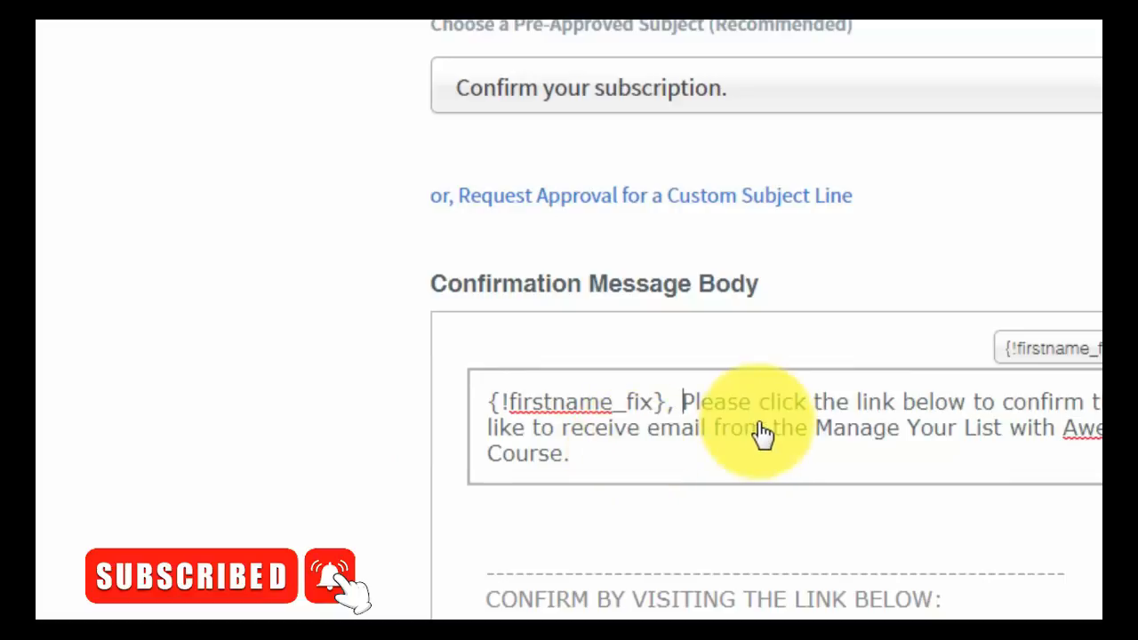
pyautogui.press('BackSpace')
pyautogui.press('BackSpace')
pyautogui.press('BackSpace')
pyautogui.press('BackSpace')
pyautogui.press('BackSpace')
pyautogui.press('BackSpace')
pyautogui.press('BackSpace')
pyautogui.press('BackSpace')
pyautogui.press('BackSpace')
pyautogui.press('BackSpace')
pyautogui.press('BackSpace')
pyautogui.press('BackSpace')
pyautogui.press('BackSpace')
pyautogui.press('BackSpace')
pyautogui.press('BackSpace')
pyautogui.press('BackSpace')
pyautogui.press('BackSpace')
pyautogui.press('BackSpace')
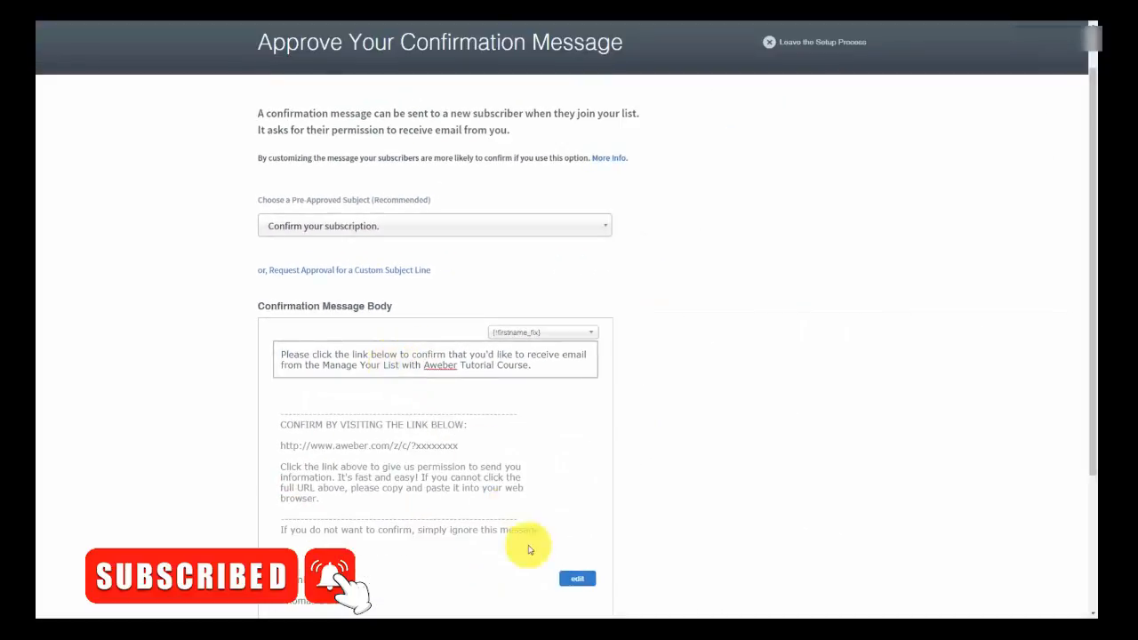
# - Save the reworded opening, then edit the closing sign-off to add the CEO TD Enterprises line
pyautogui.click(577, 578)
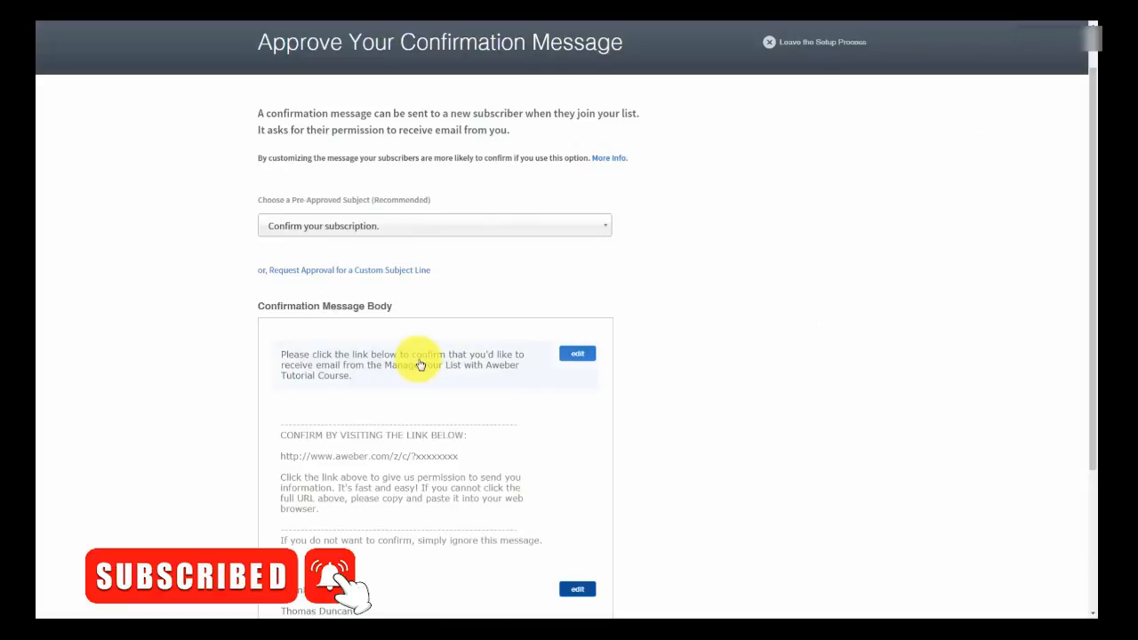
pyautogui.scroll(-3, 421, 364)
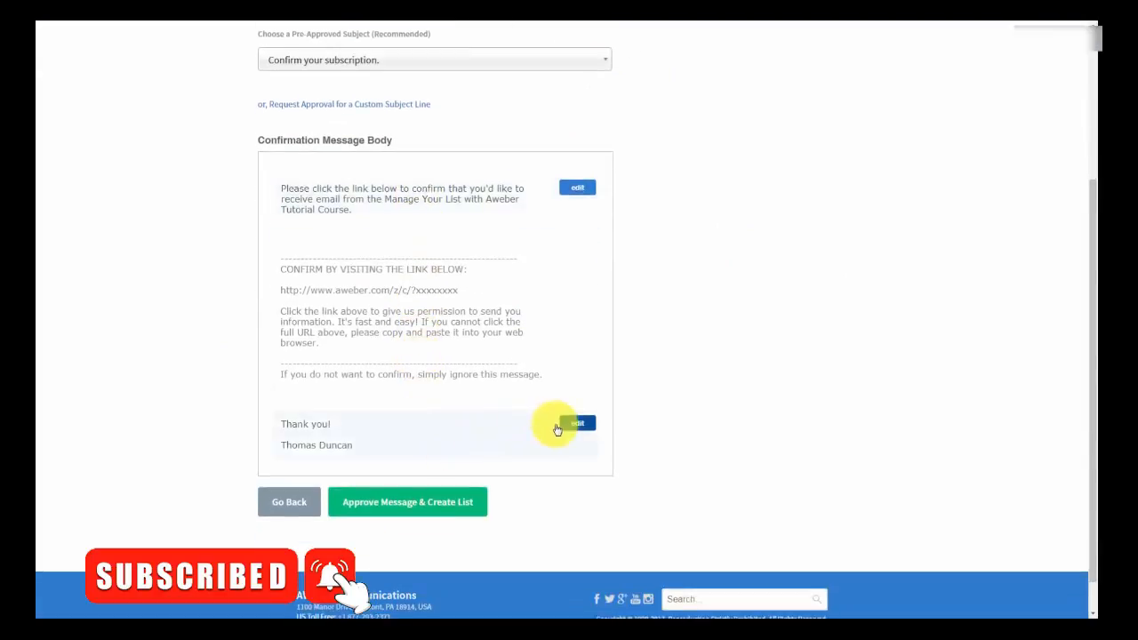
pyautogui.click(573, 428)
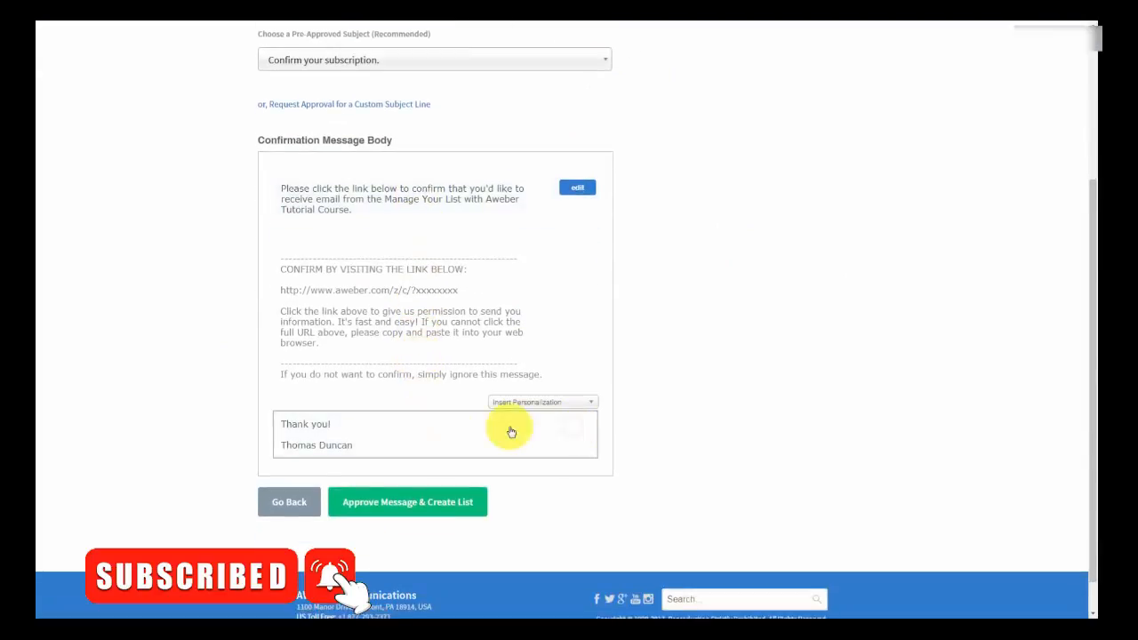
pyautogui.click(293, 433)
pyautogui.press('BackSpace')
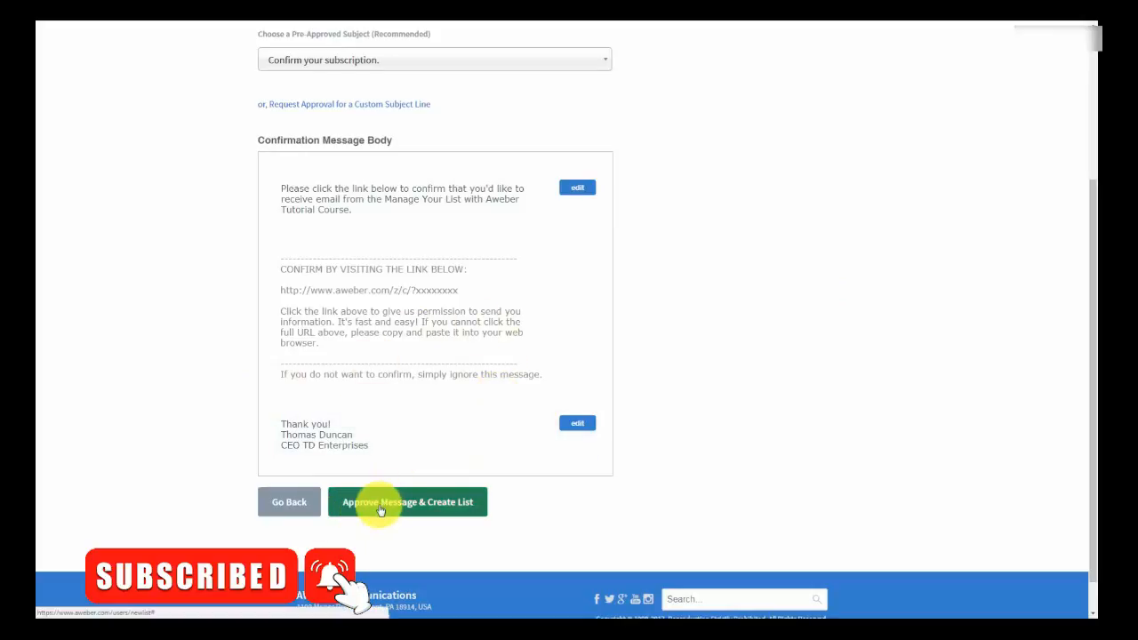
pyautogui.scroll(3, 479, 465)
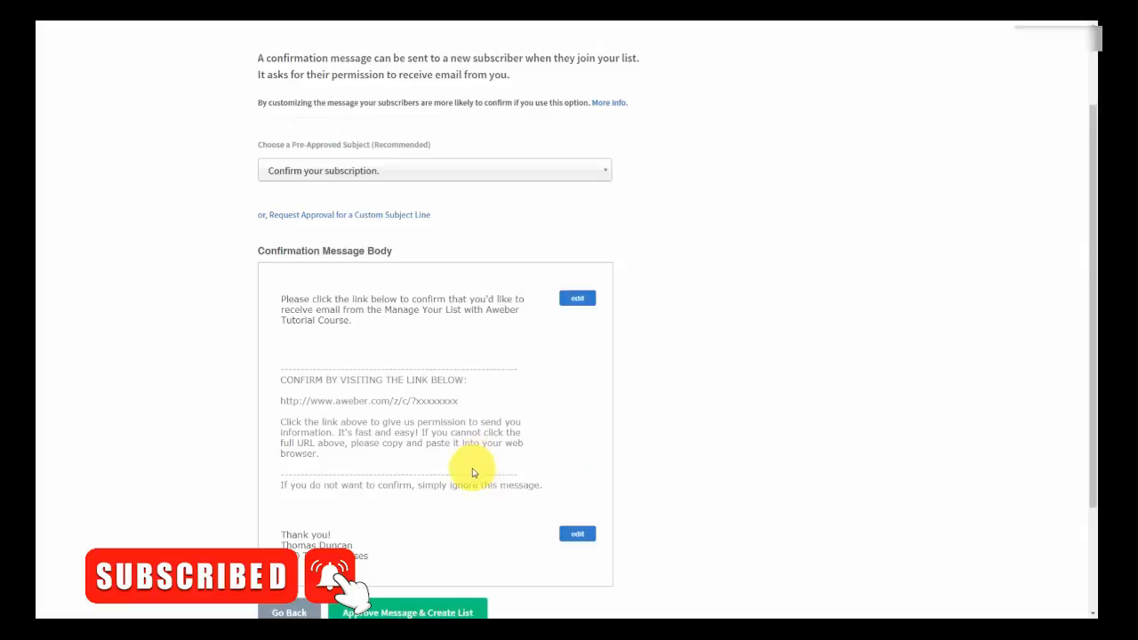
pyautogui.scroll(-1, 334, 410)
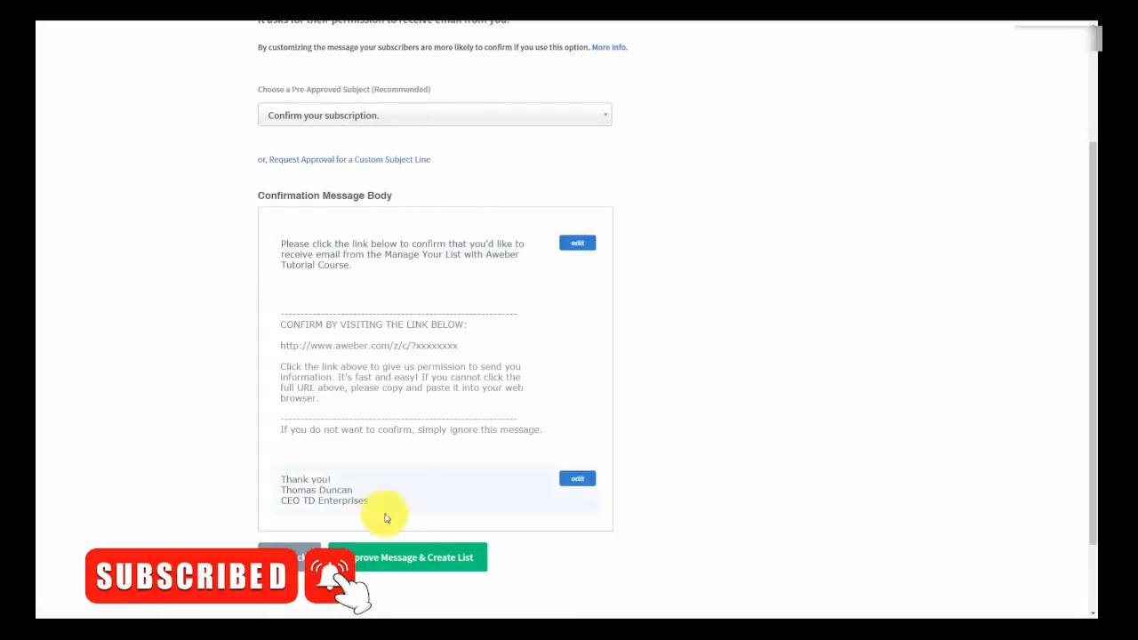
# - Approve the confirmation message to create the Manage Your List with Aweber list
pyautogui.click(377, 560)
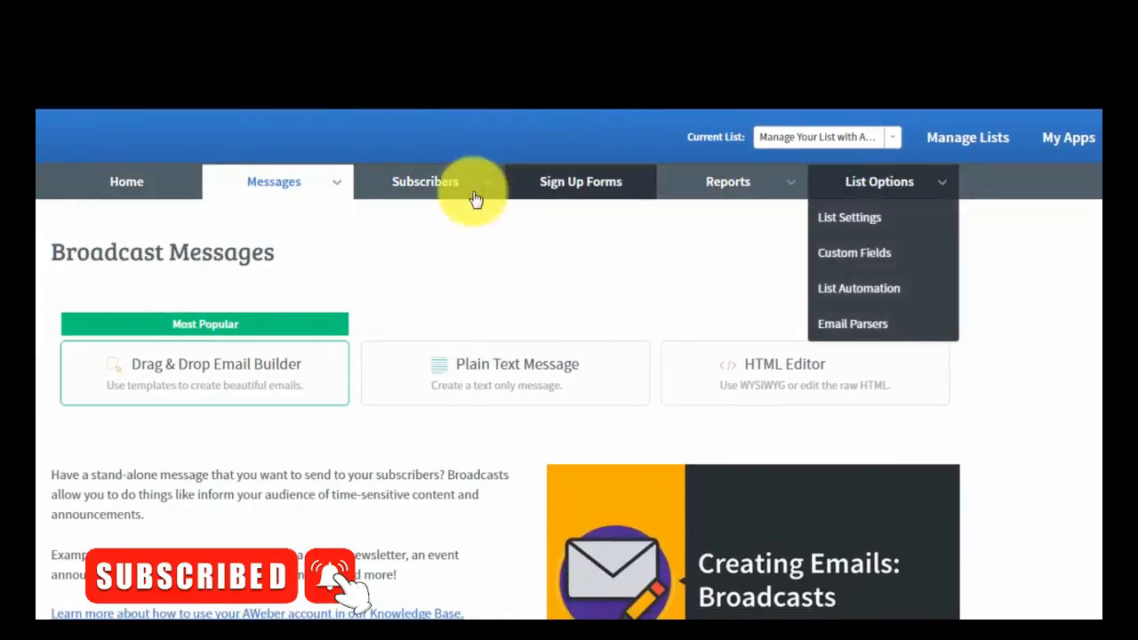
pyautogui.moveTo(470, 191)
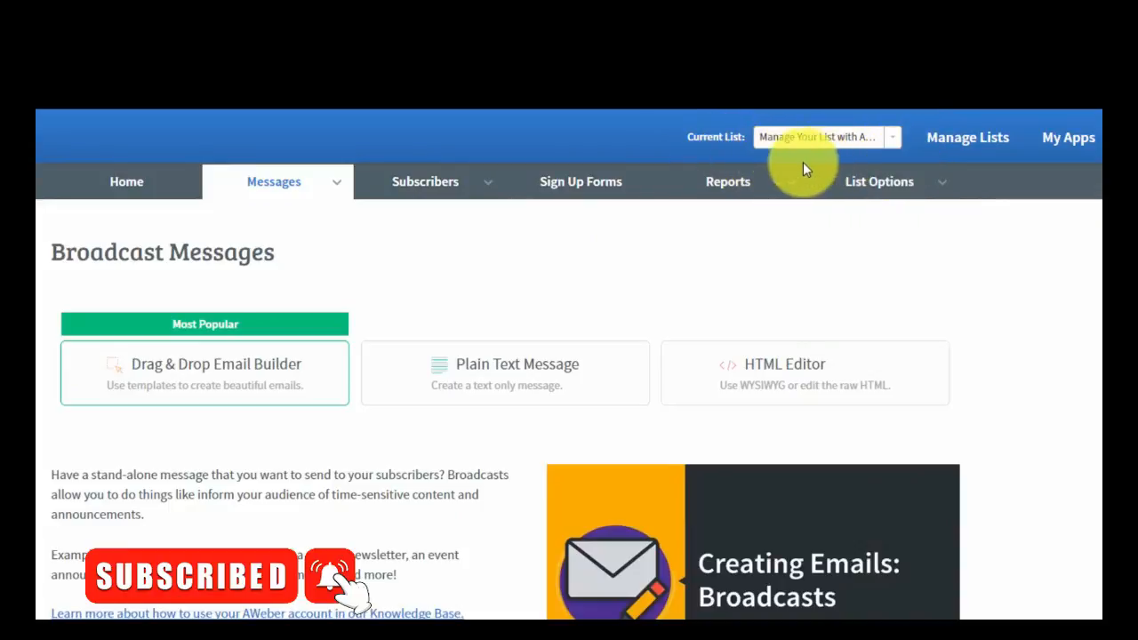
pyautogui.moveTo(914, 169)
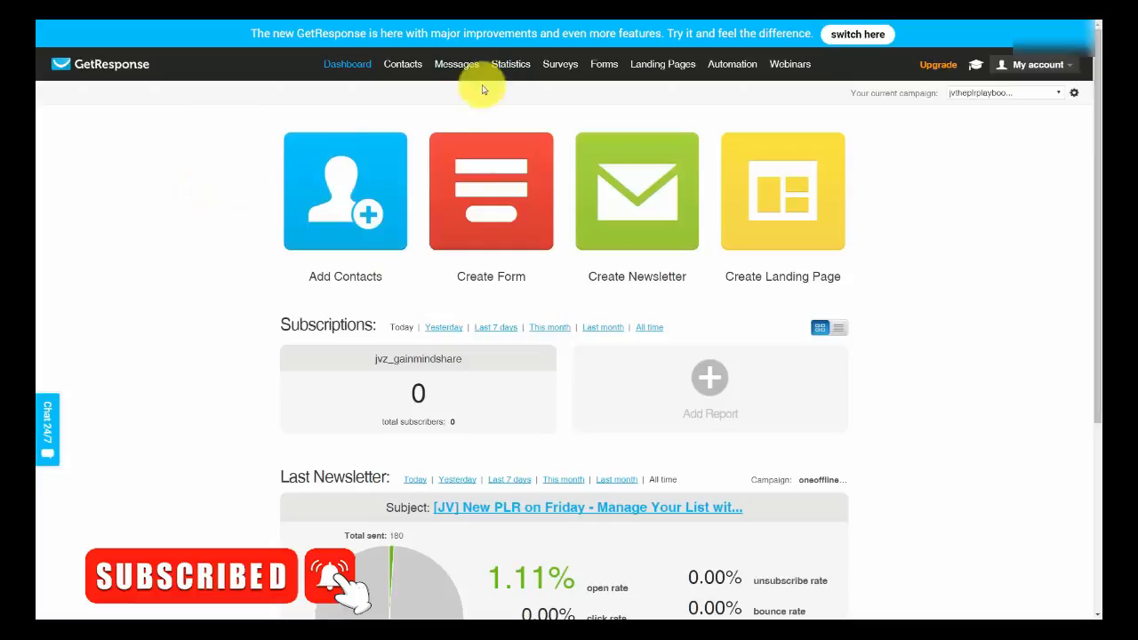
pyautogui.moveTo(398, 65)
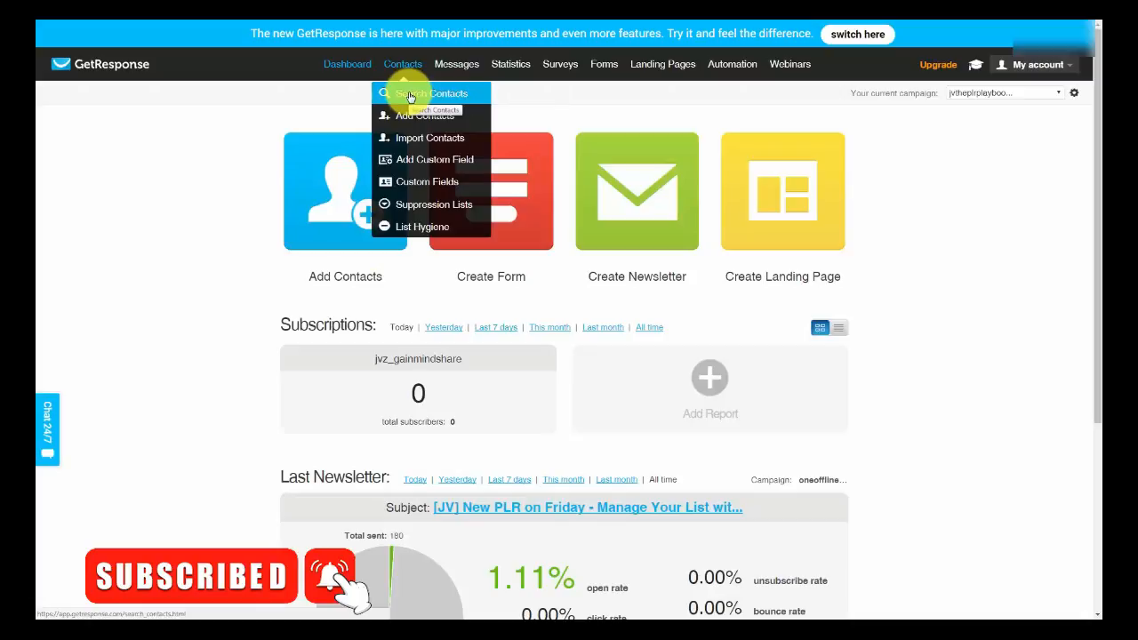
# - Show all 99 jvtheplrplaybook contacts through Search Contacts and bring up their bulk Actions menu
pyautogui.click(409, 96)
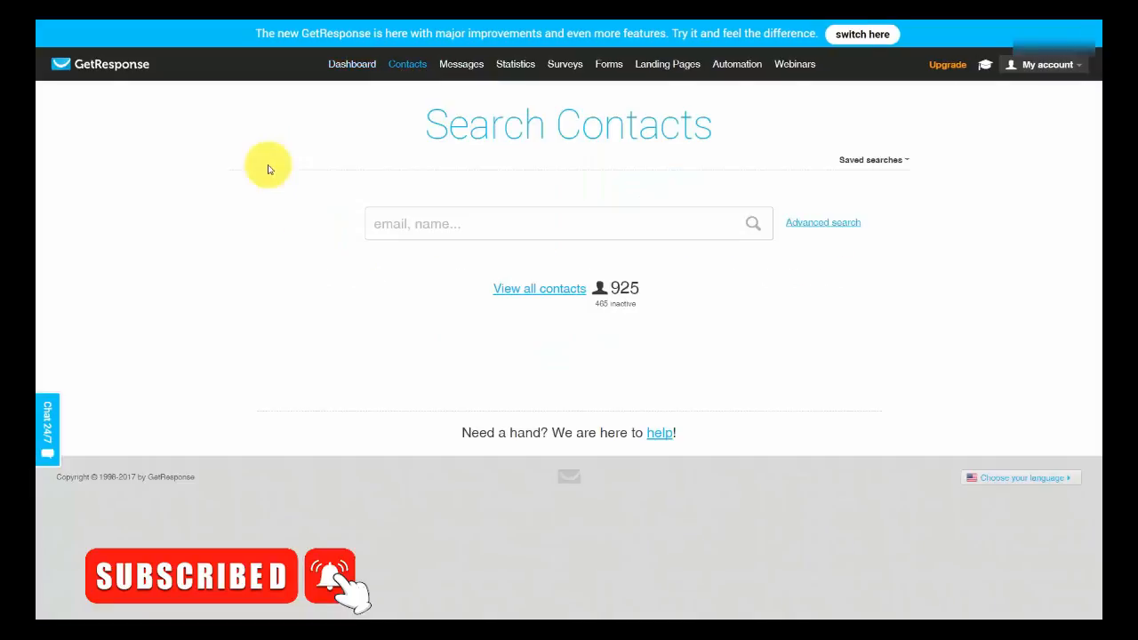
pyautogui.click(521, 290)
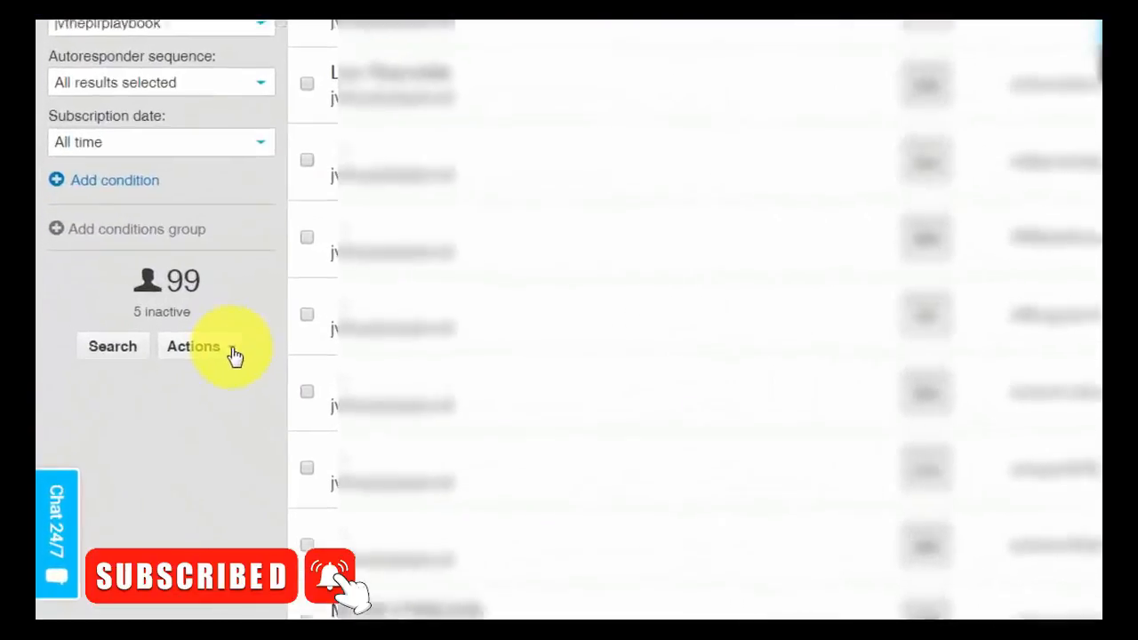
pyautogui.click(252, 359)
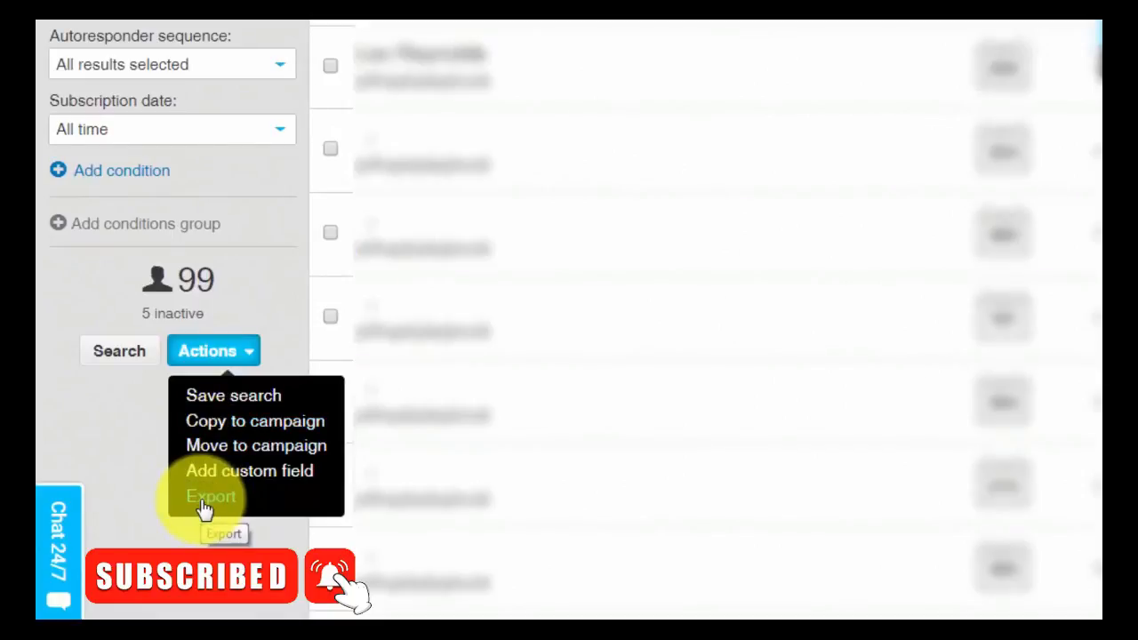
# - Export the contacts as the CSV file listfromgetresponse and download it
pyautogui.click(209, 498)
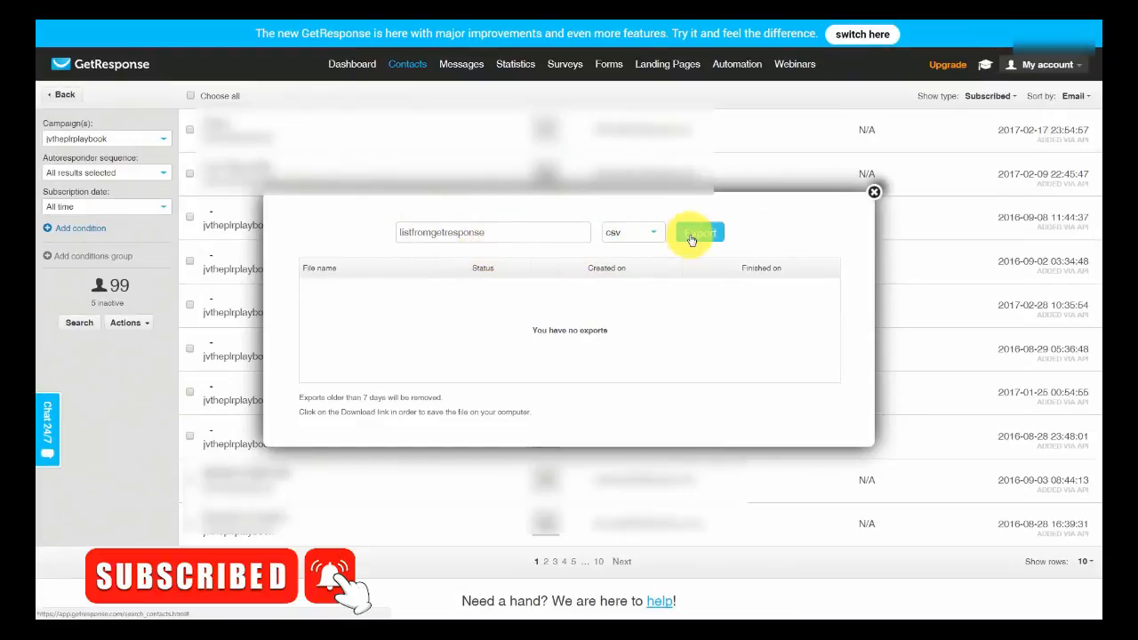
pyautogui.click(691, 237)
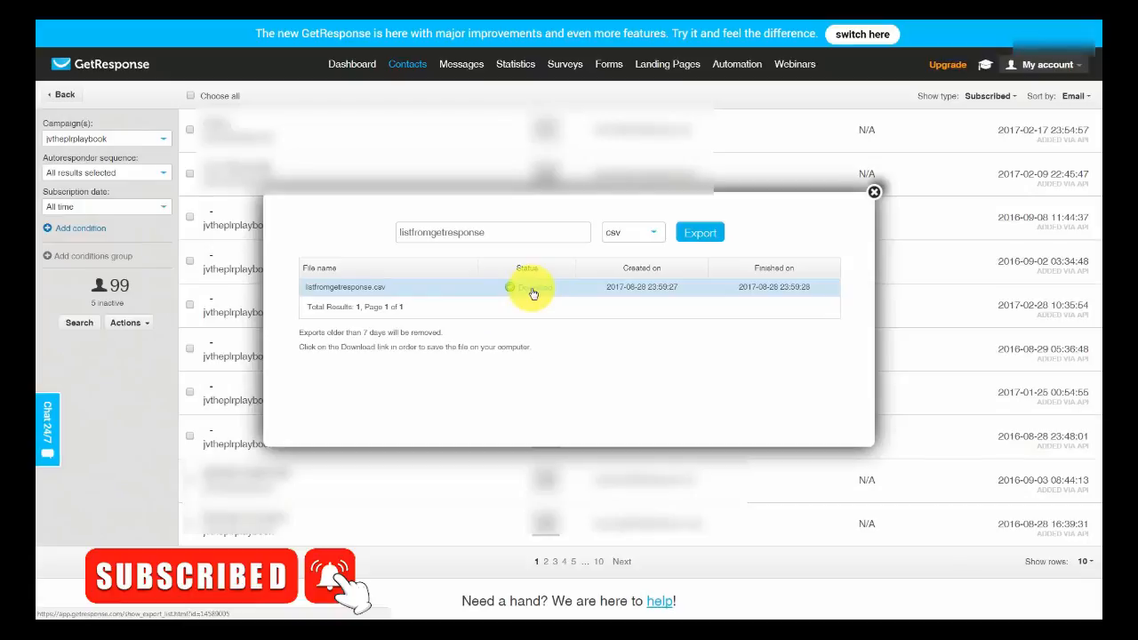
pyautogui.click(531, 293)
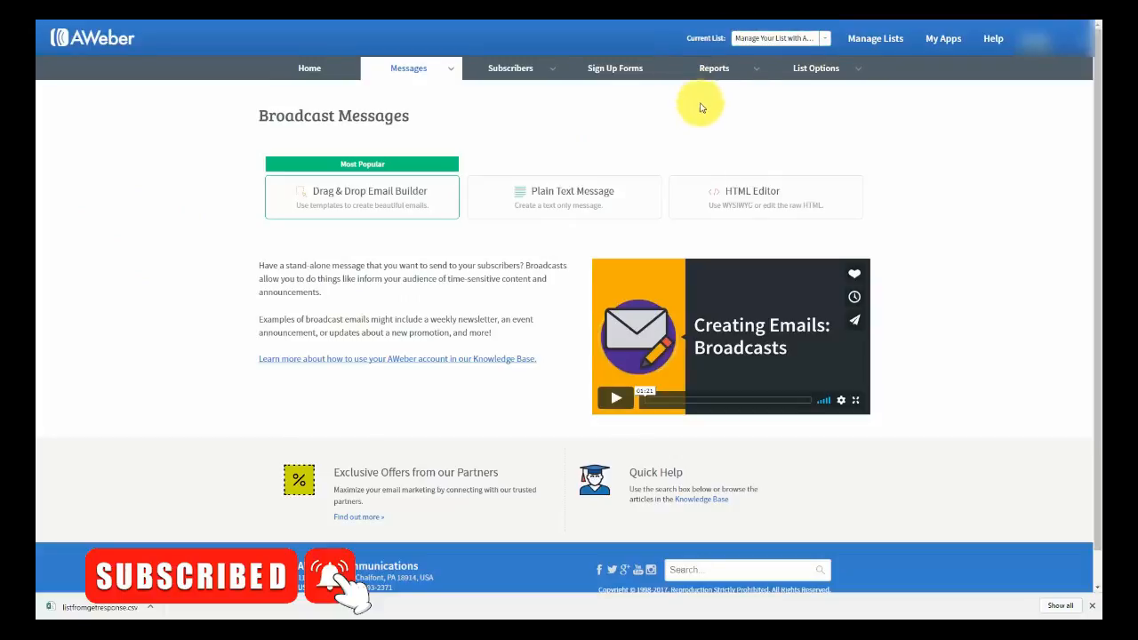
# - Go to Subscribers > Add Subscribers for the Manage Your List with Aweber list
pyautogui.moveTo(555, 78)
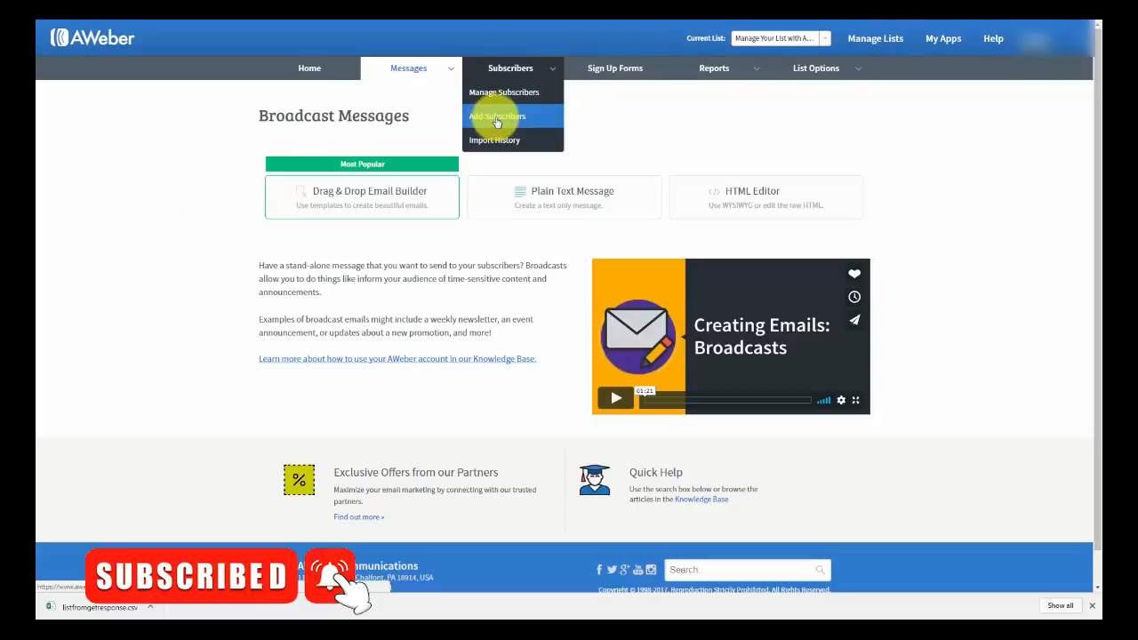
pyautogui.click(497, 117)
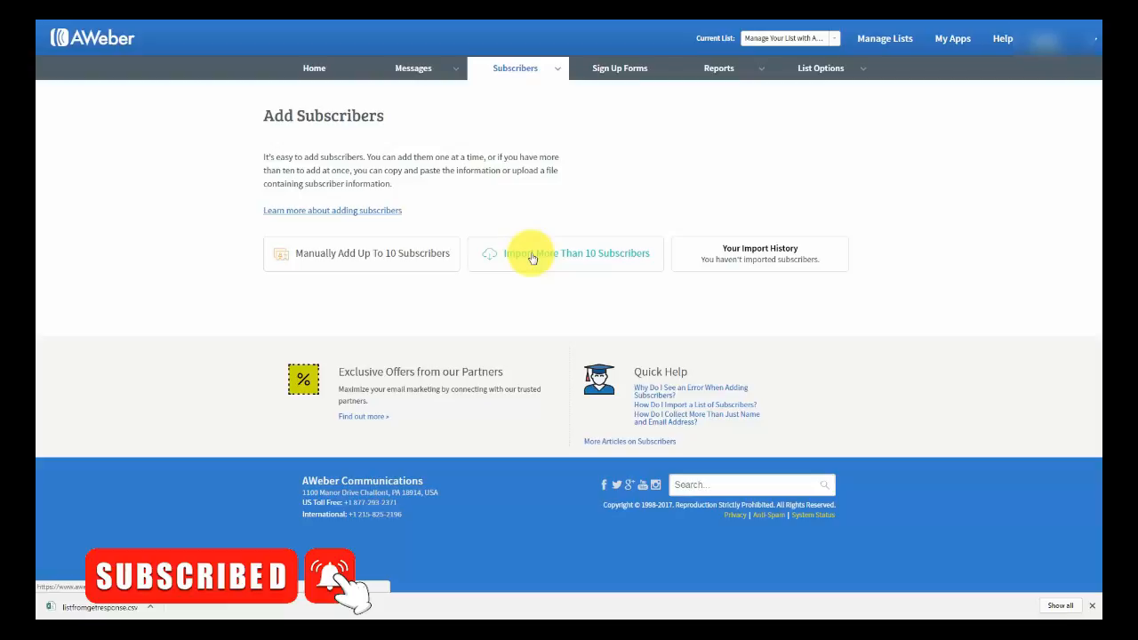
# - Start a bulk import of the CSV, with name mapped to Name and email to Email
pyautogui.click(531, 256)
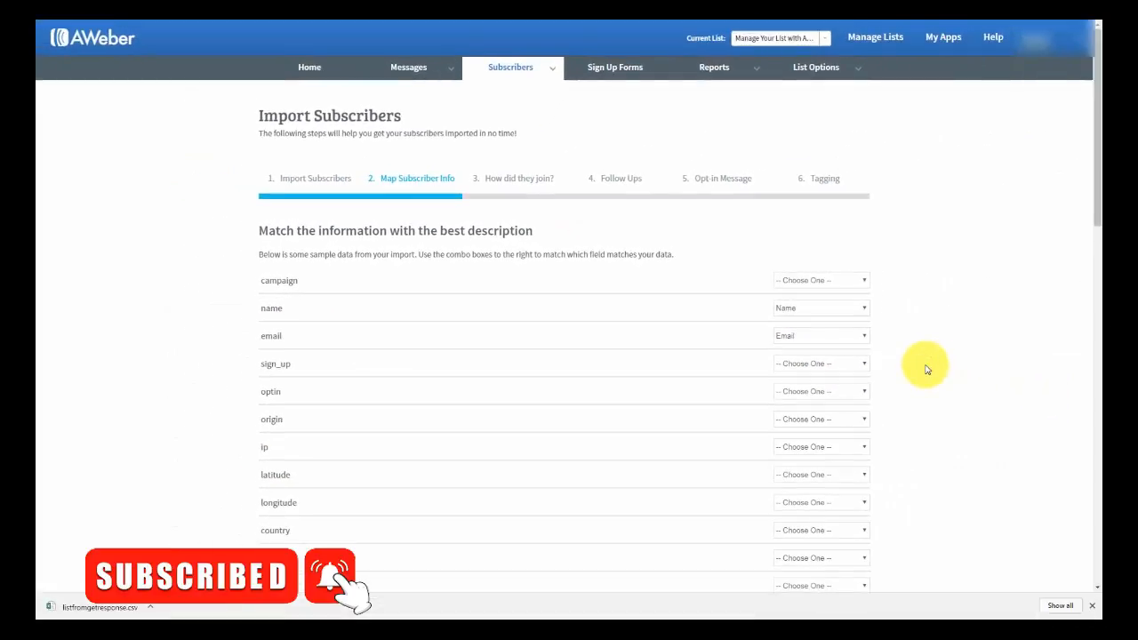
pyautogui.scroll(-10, 788, 394)
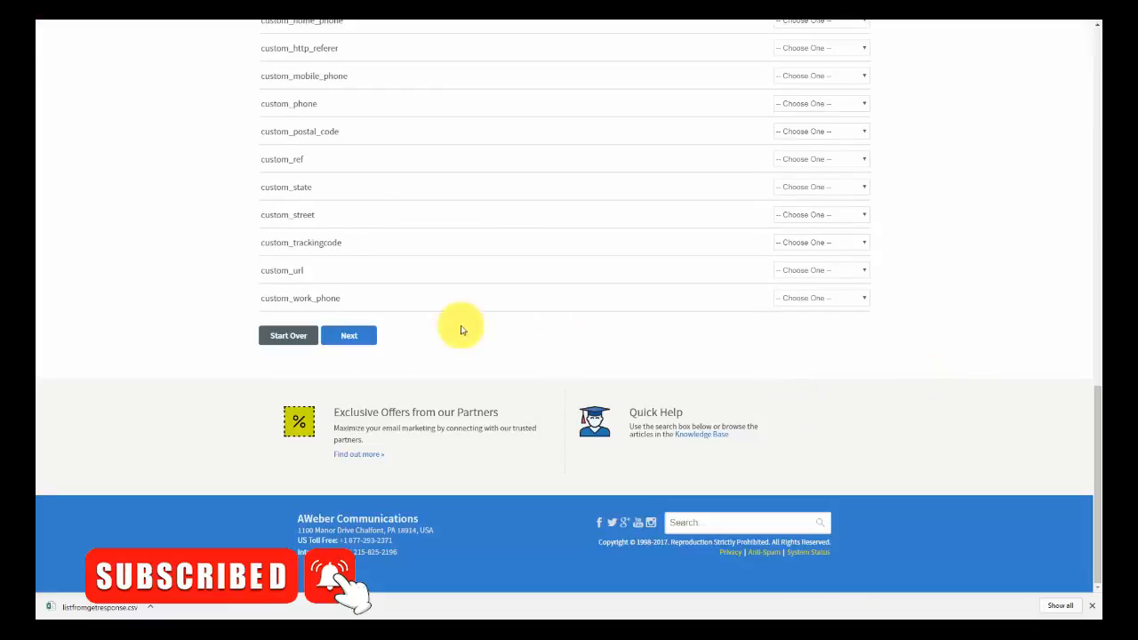
pyautogui.click(345, 336)
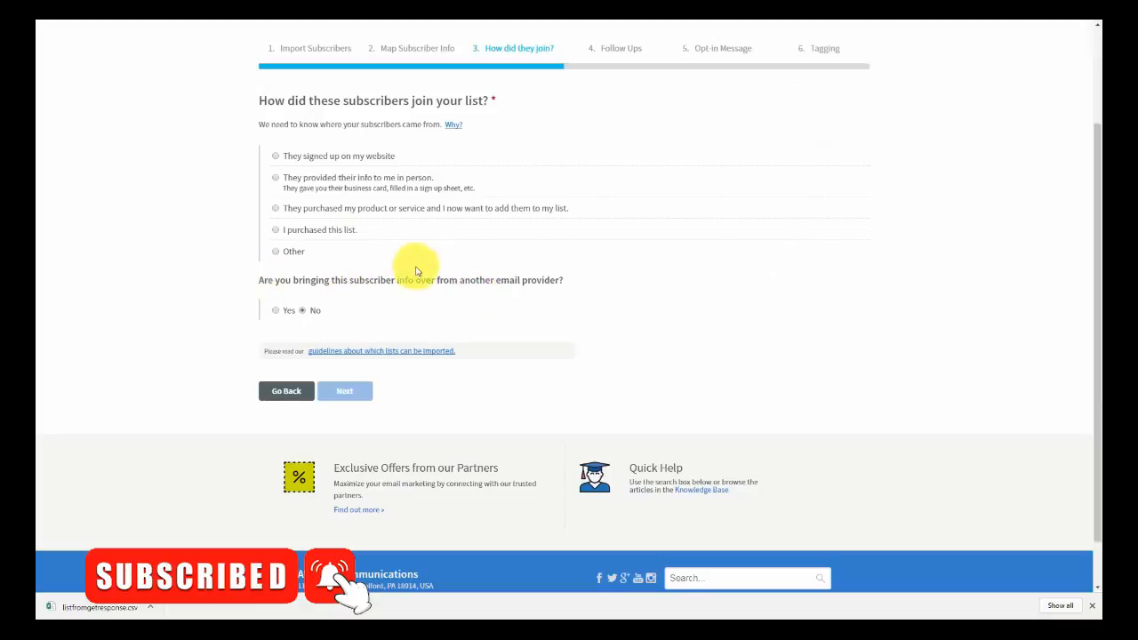
# - Mark the subscribers as coming from GetResponse, set the join source to Other, and start describing it
pyautogui.click(277, 311)
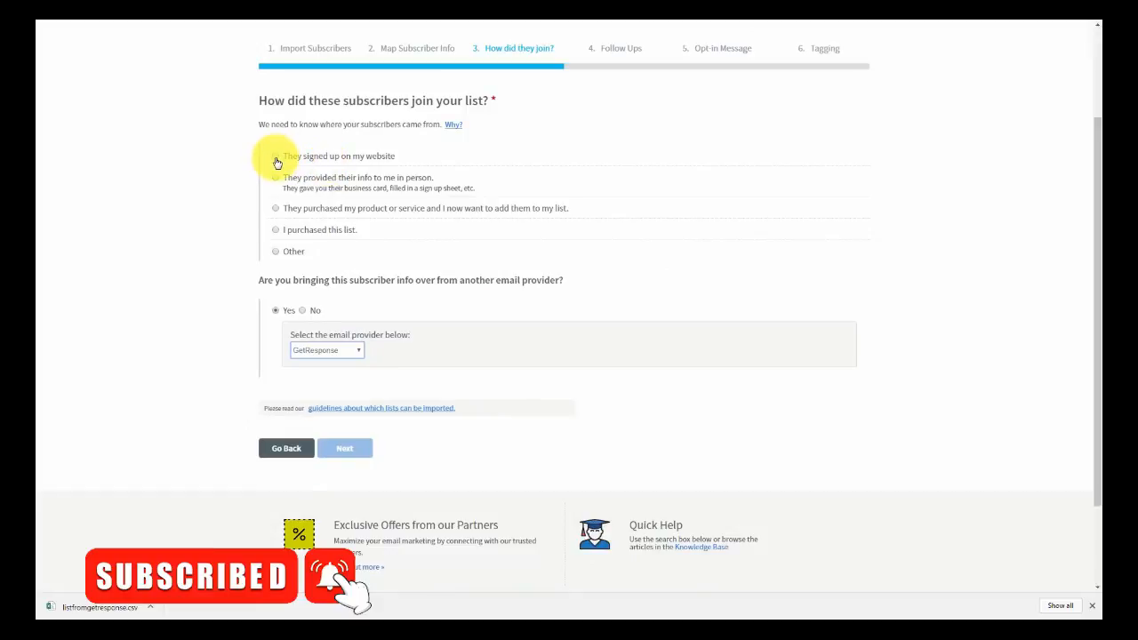
pyautogui.click(275, 159)
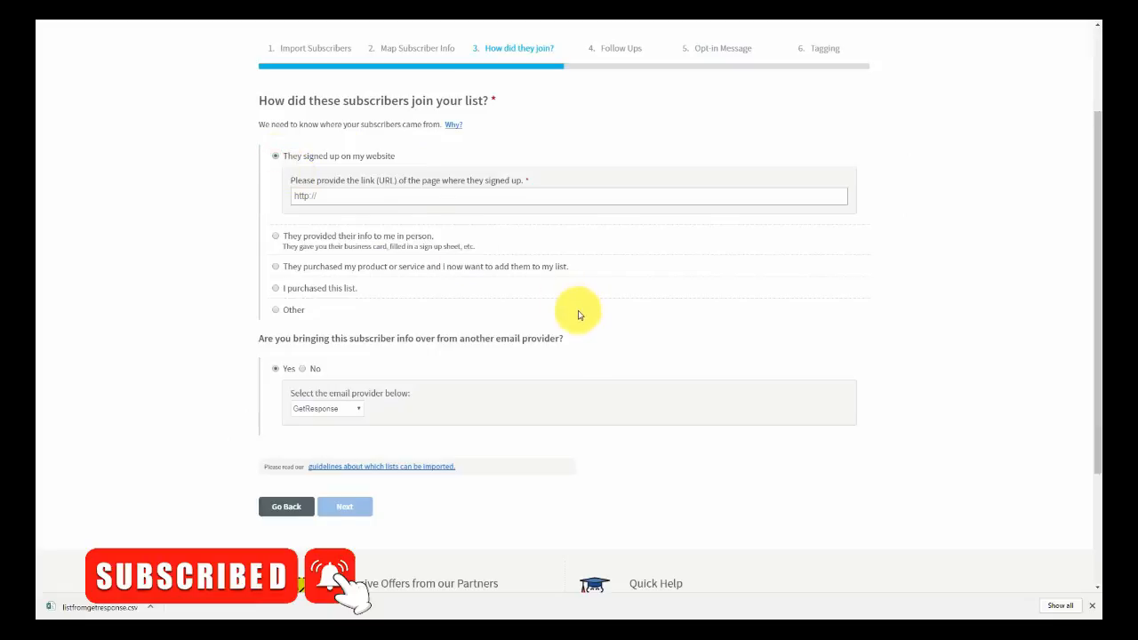
pyautogui.click(276, 309)
pyautogui.click(301, 293)
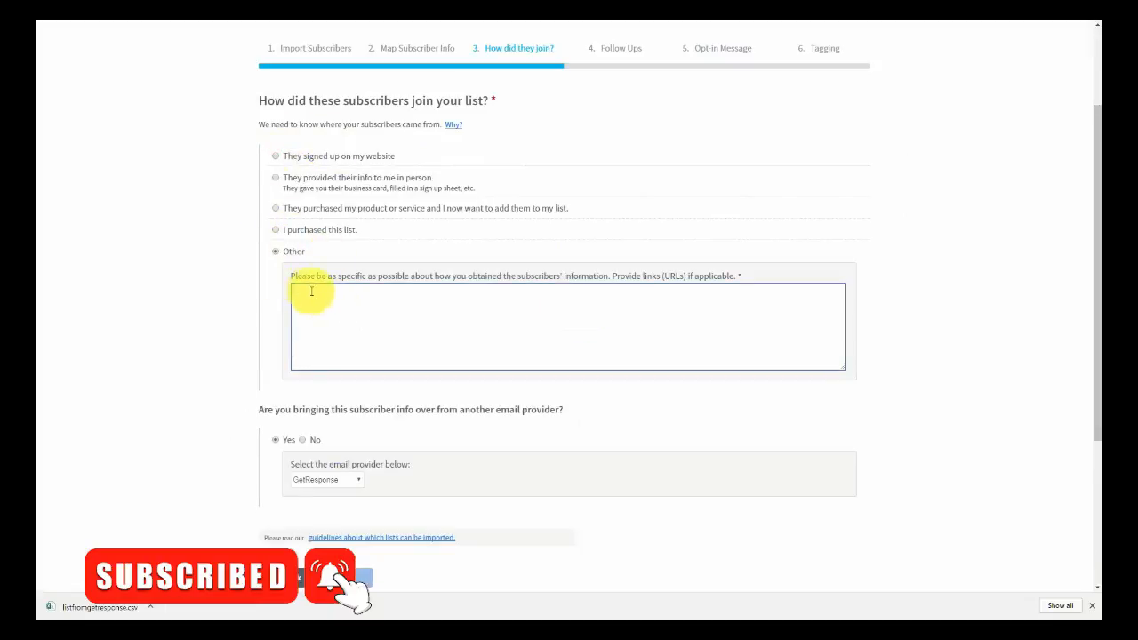
pyautogui.click(196, 305)
pyautogui.click(335, 296)
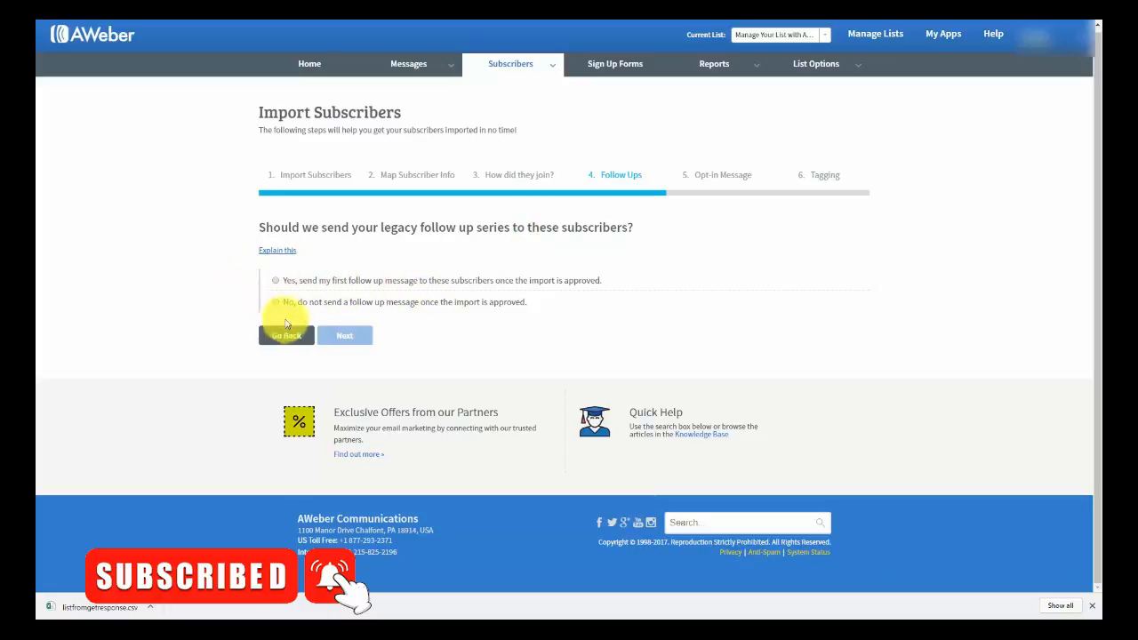
# - Choose not to send a follow-up message and not to request re-confirmation from the imported subscribers
pyautogui.click(276, 302)
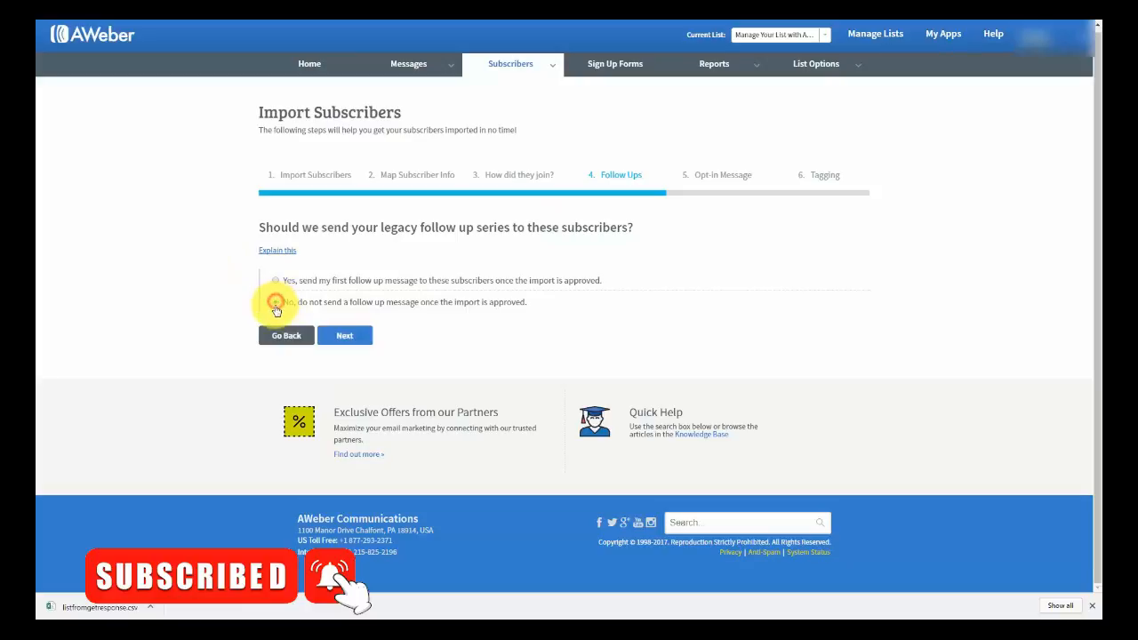
pyautogui.click(360, 339)
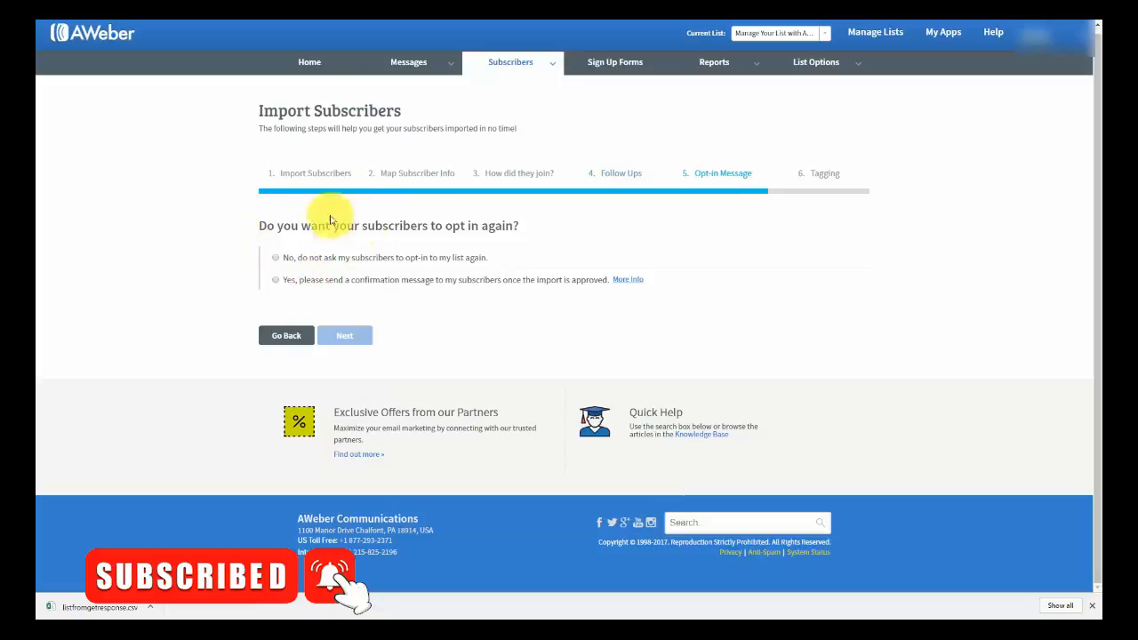
pyautogui.click(276, 258)
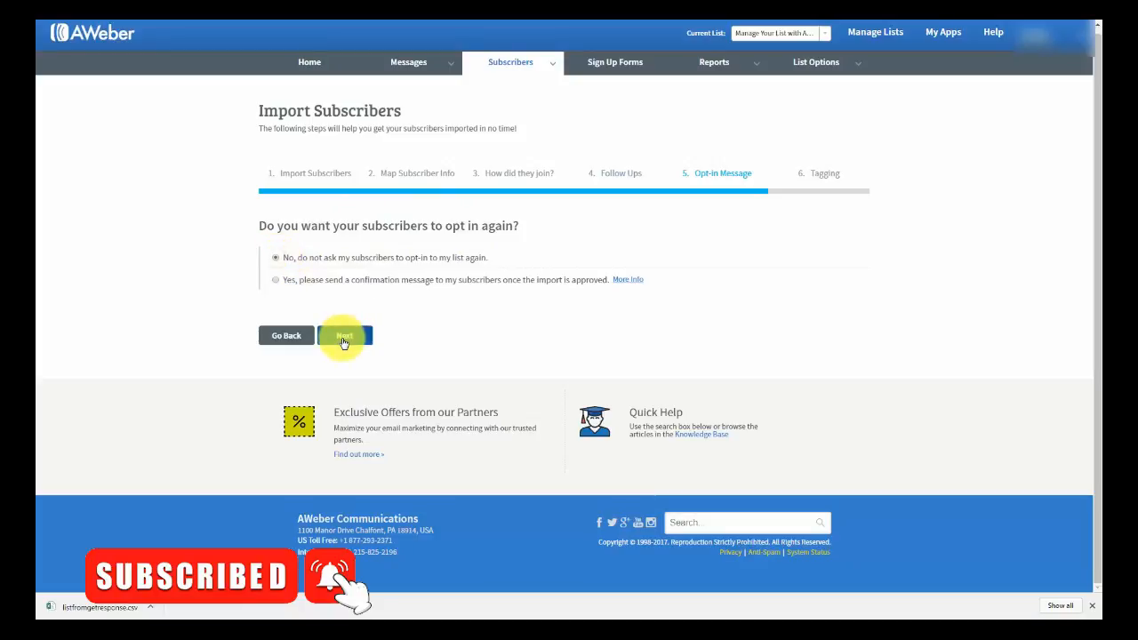
pyautogui.click(344, 338)
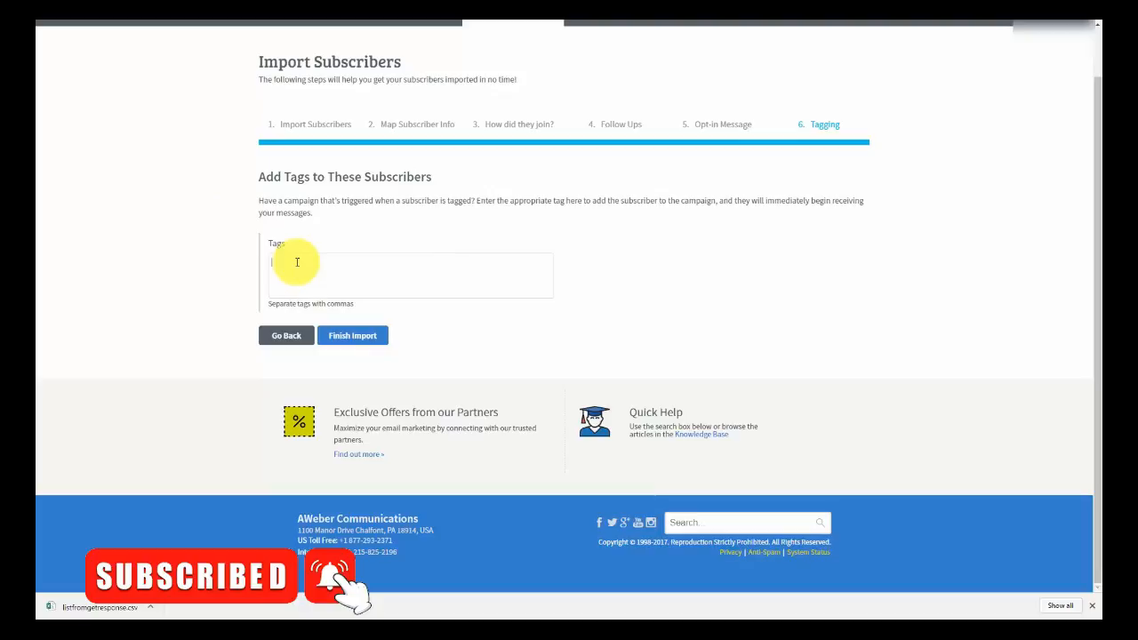
# - Tag the imported subscribers 'affiliate' and finish the import
pyautogui.write('affiliate')
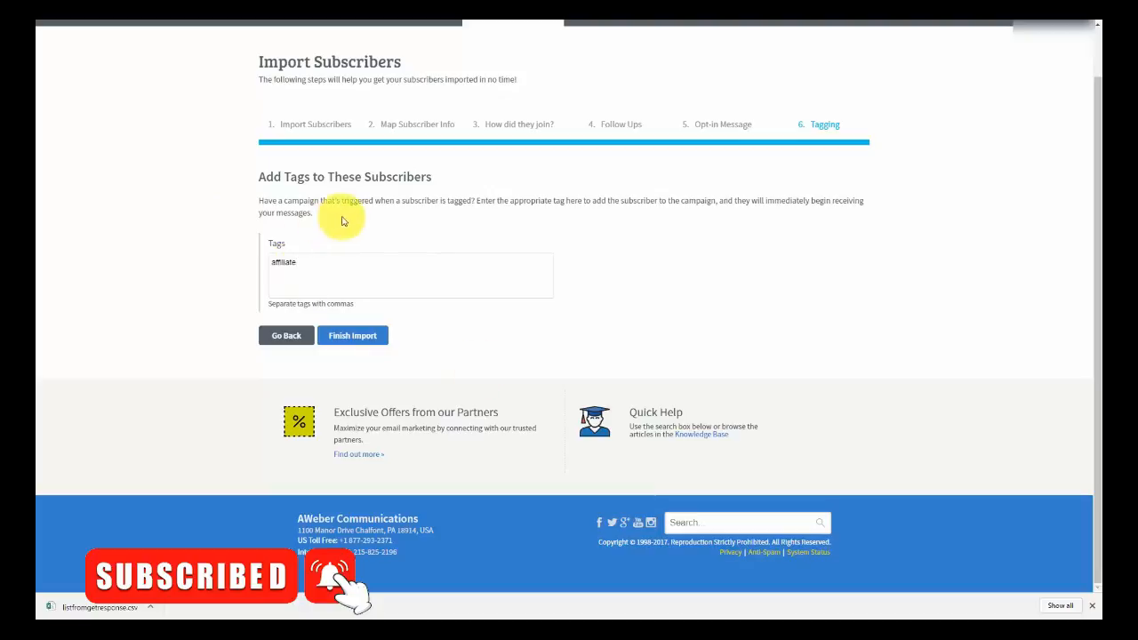
pyautogui.click(351, 337)
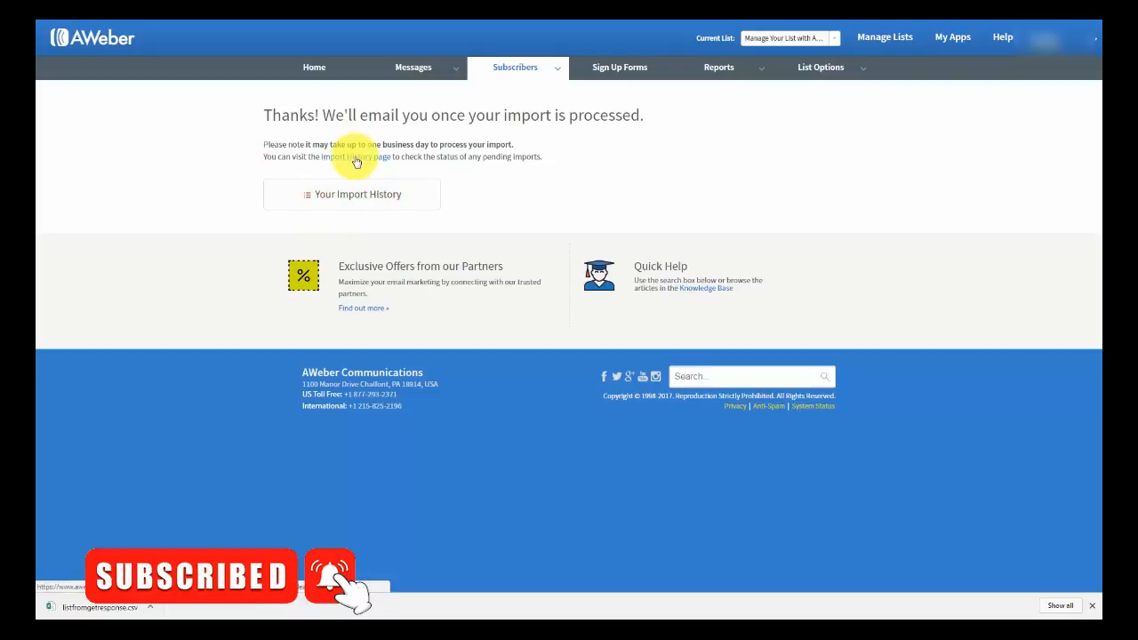
# - View the import history breakdown showing 97 of 99 submitted subscribers added
pyautogui.click(356, 159)
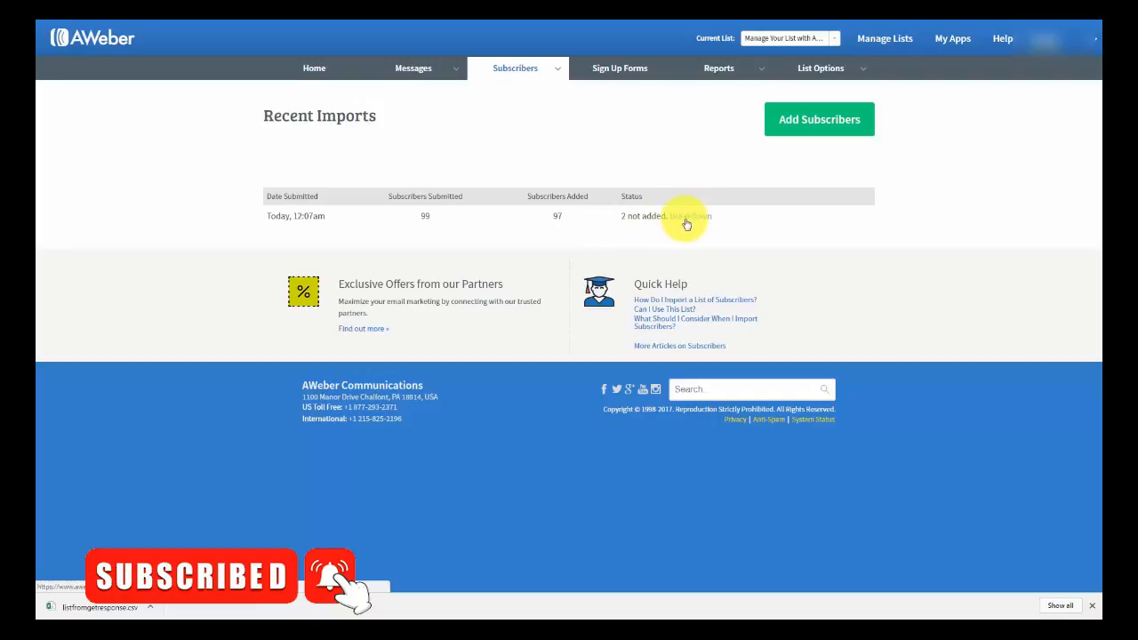
pyautogui.click(686, 218)
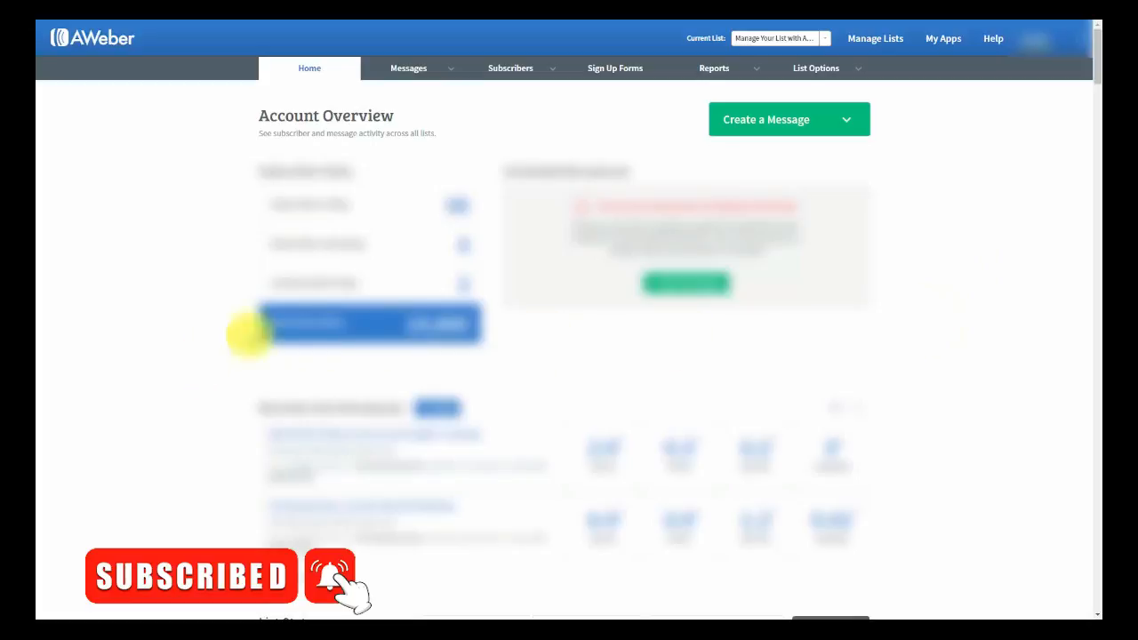
# - Open List Settings for the 'Manage Your List with Aweber' list
pyautogui.moveTo(830, 79)
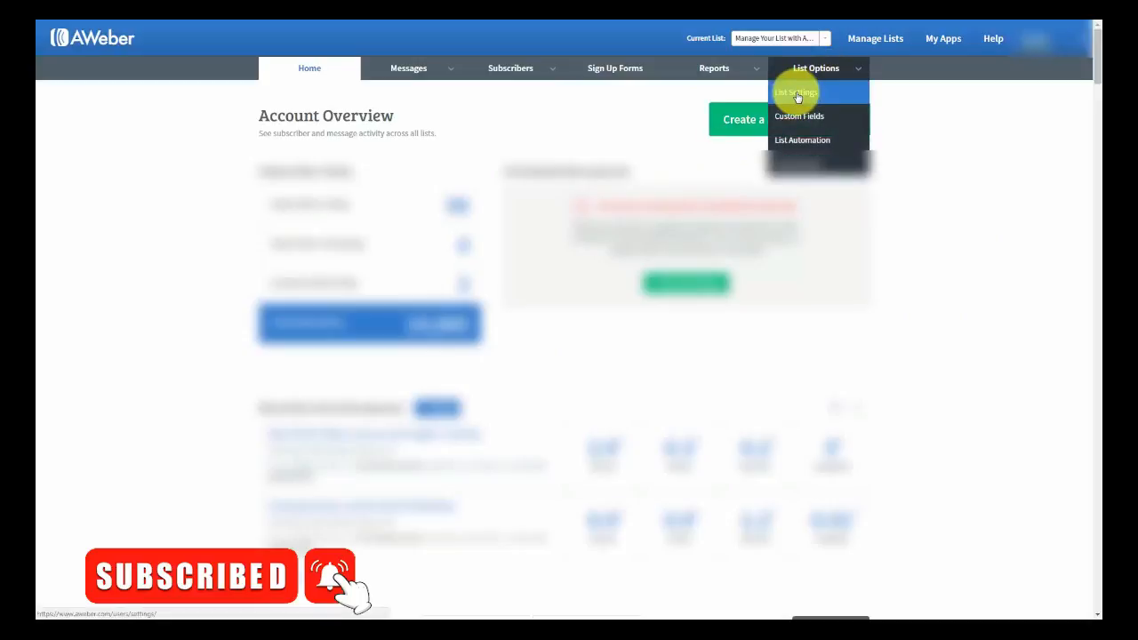
pyautogui.click(796, 95)
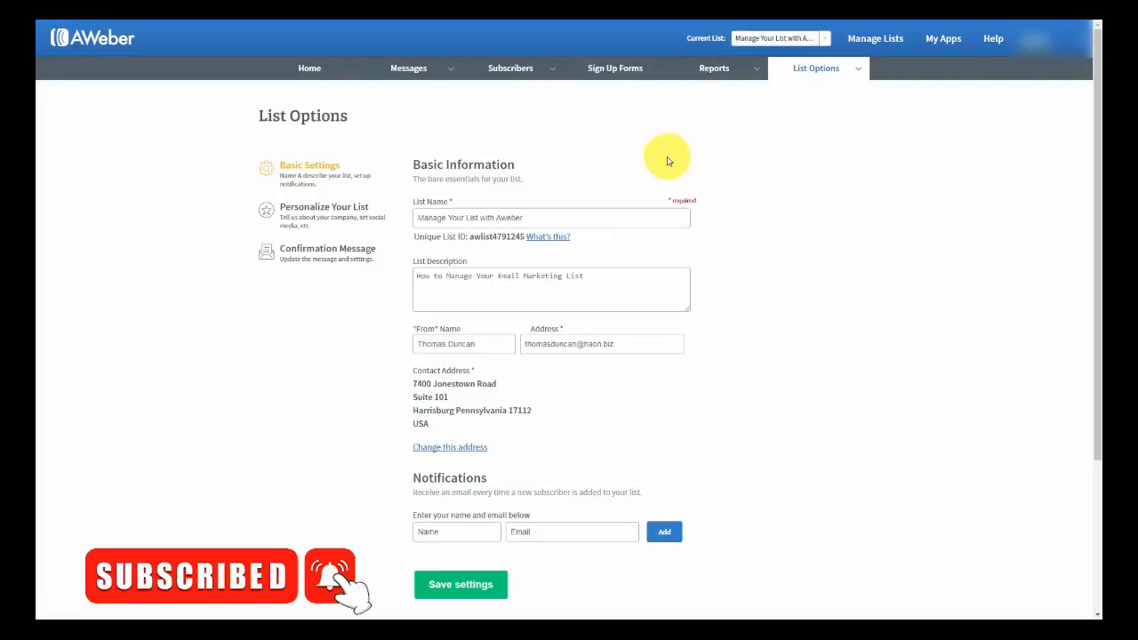
pyautogui.click(419, 219)
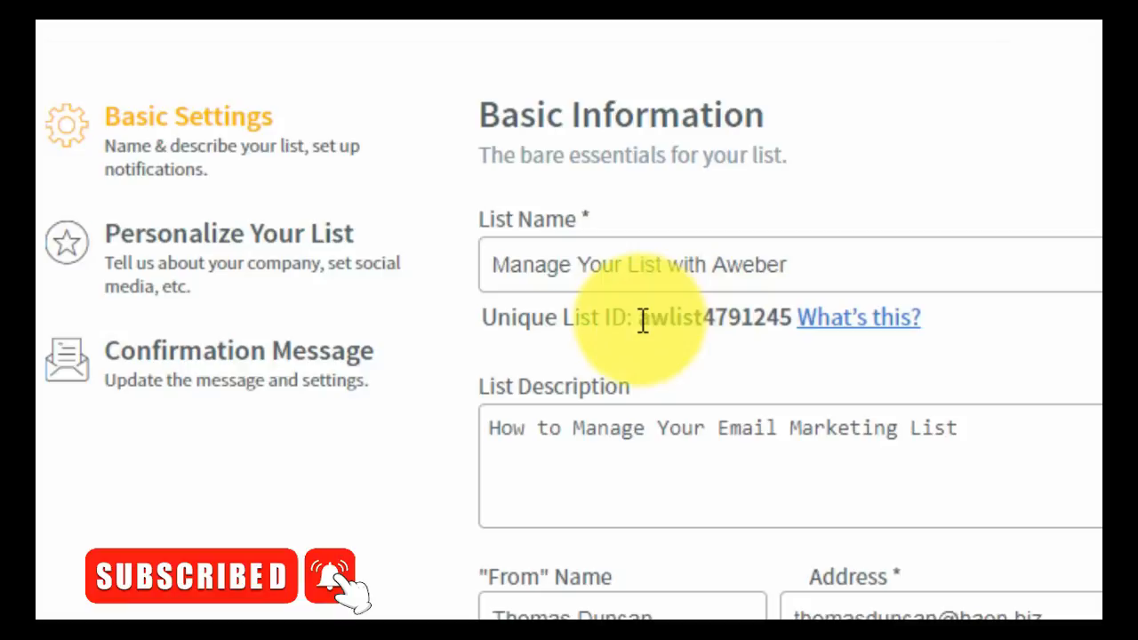
# - Highlight the Unique List ID shown under the List Name
pyautogui.moveTo(637, 318); pyautogui.dragTo(791, 320)
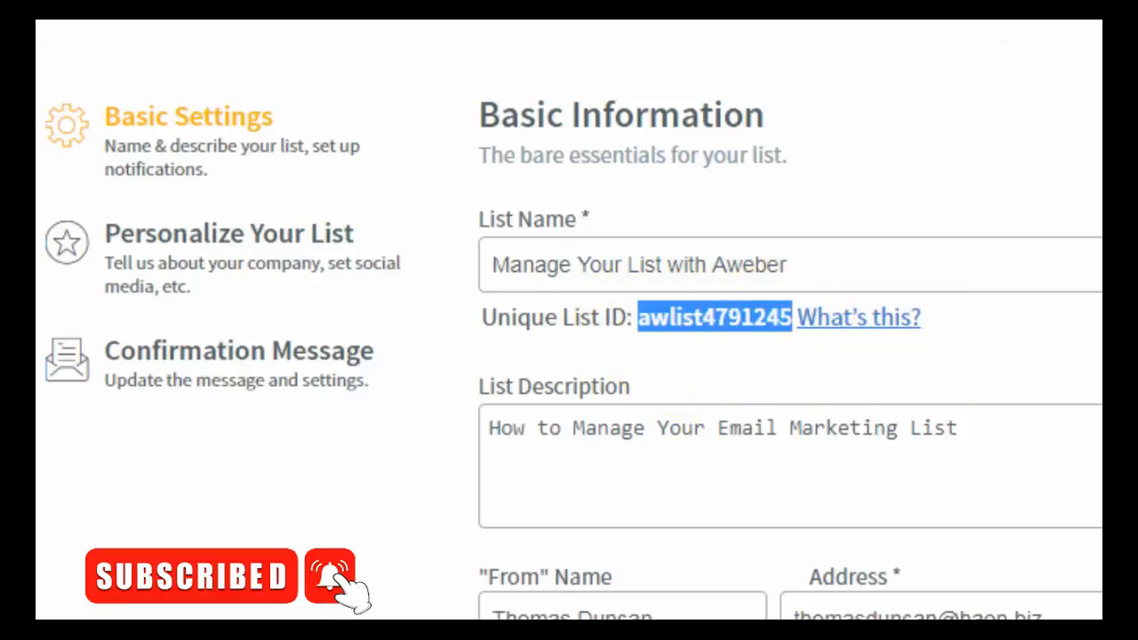
pyautogui.click(643, 318)
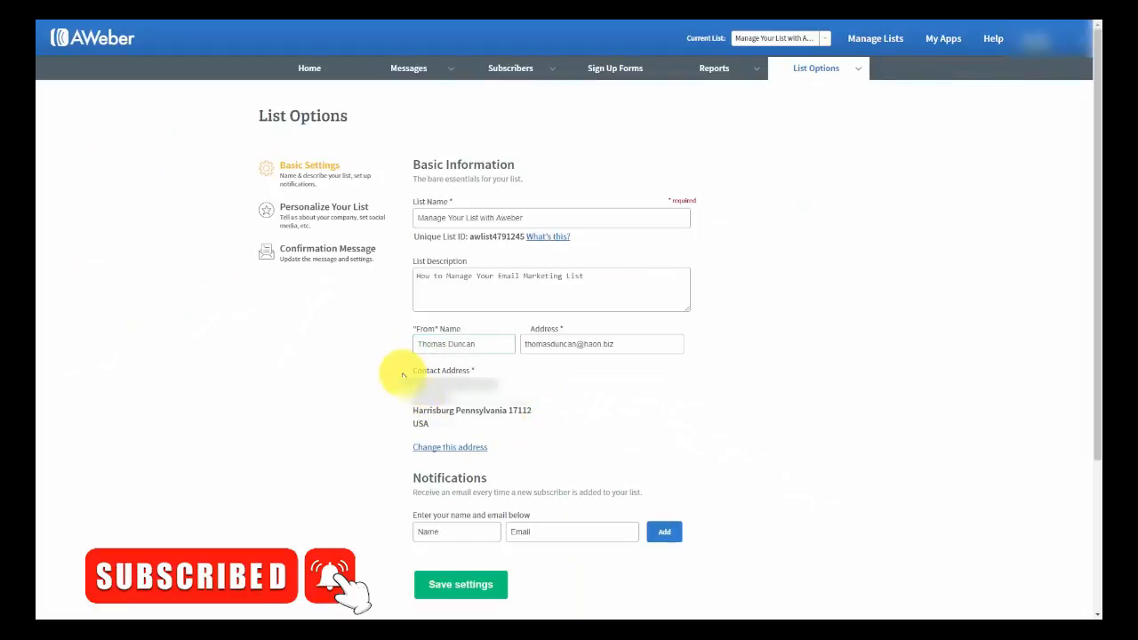
pyautogui.moveTo(467, 376)
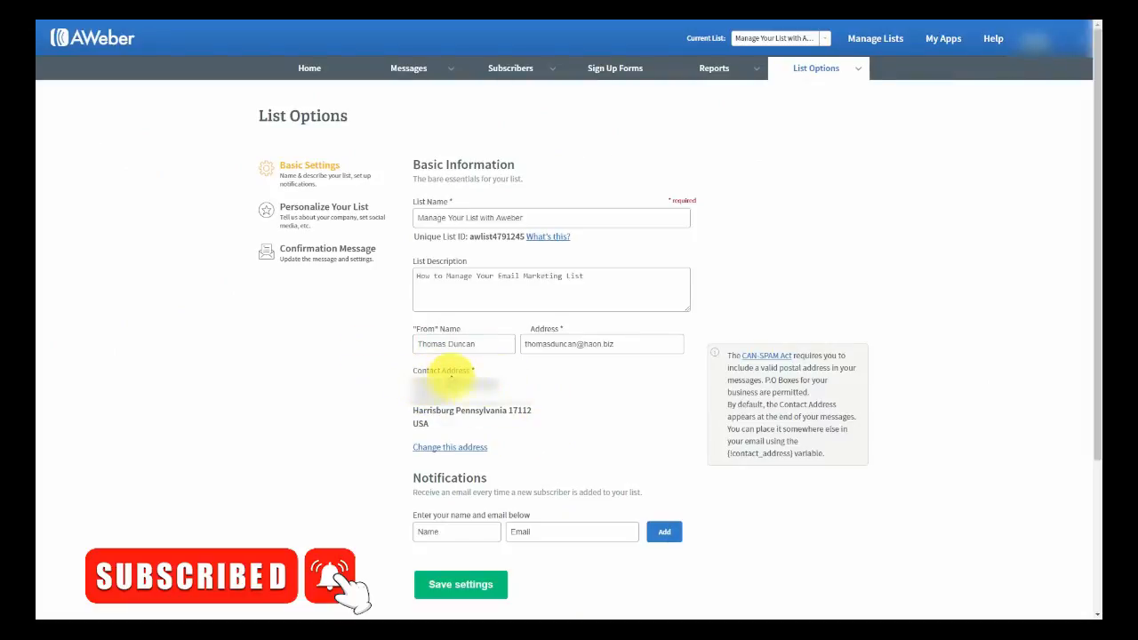
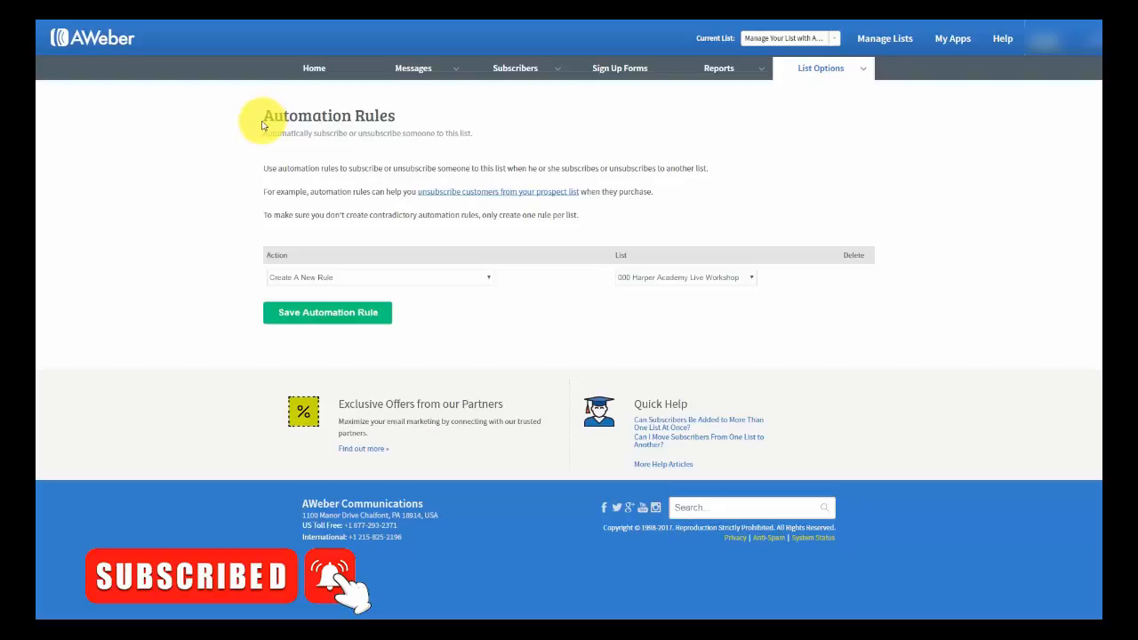
pyautogui.click(485, 282)
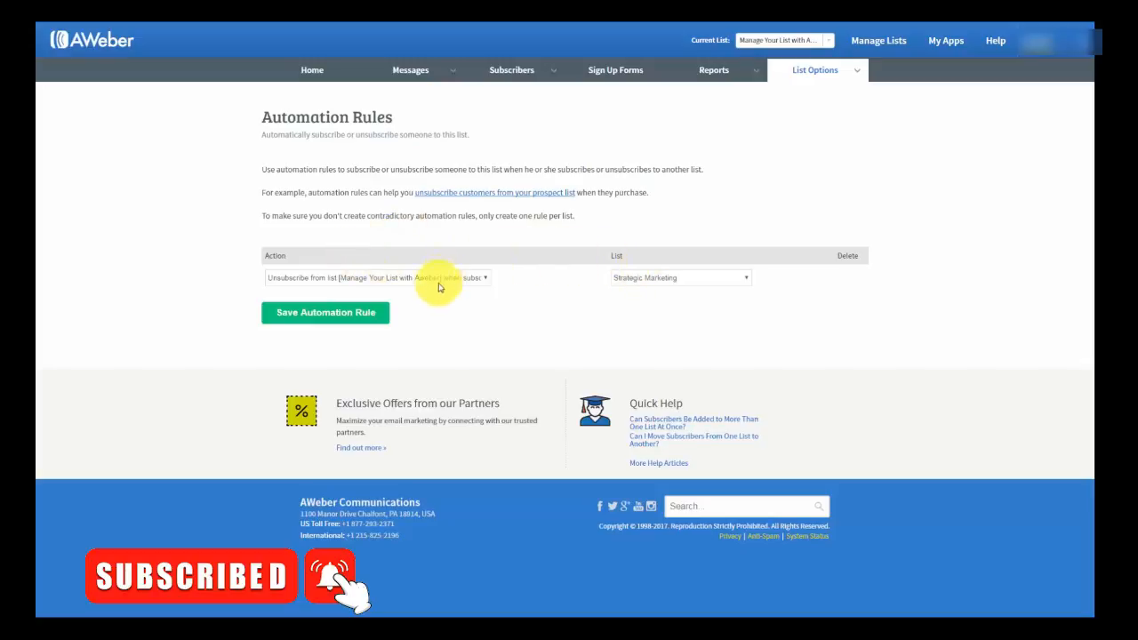
pyautogui.click(345, 317)
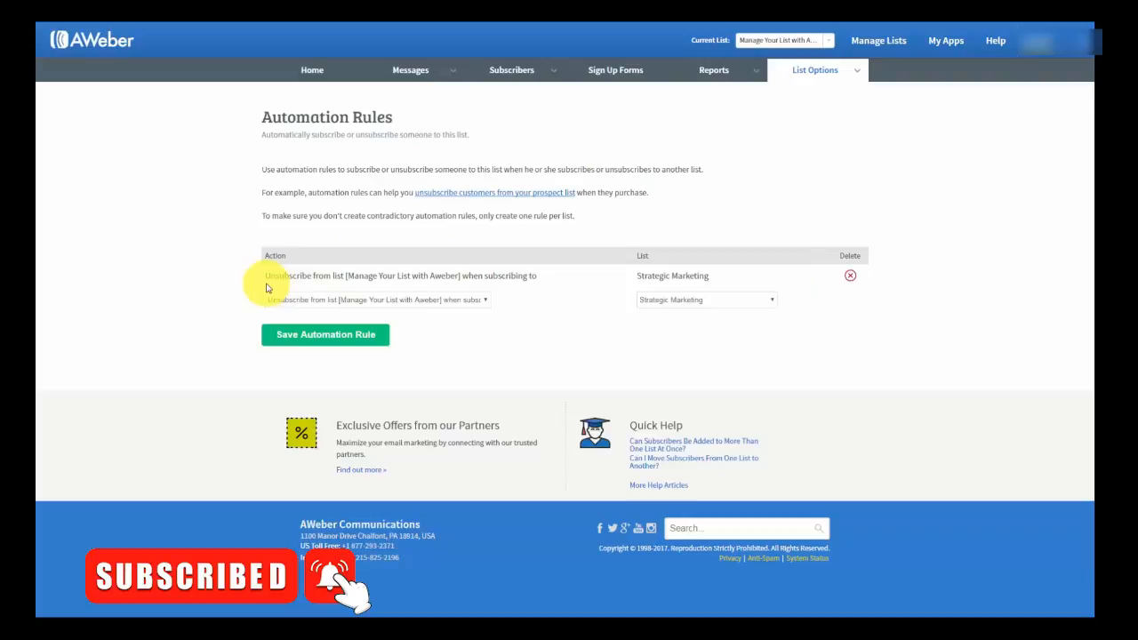
pyautogui.click(850, 278)
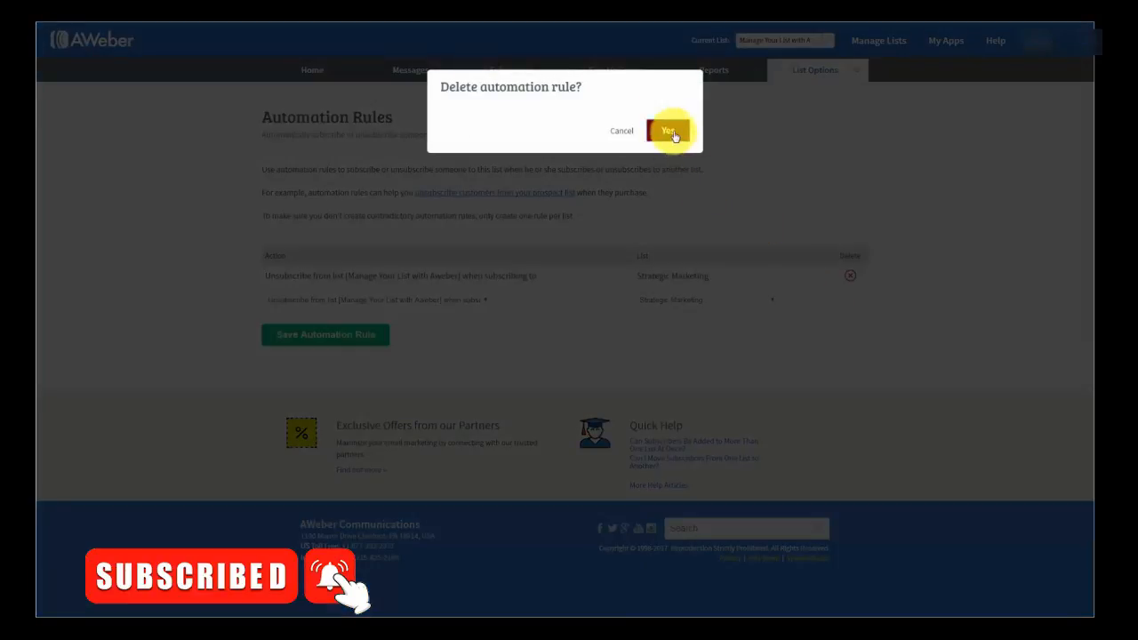
pyautogui.click(673, 131)
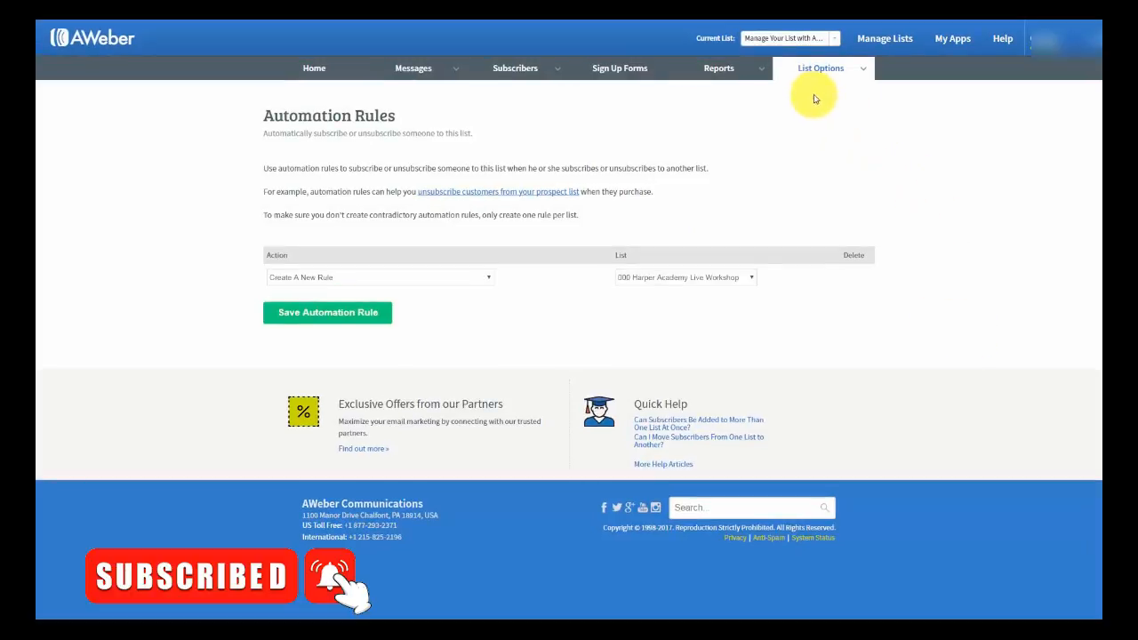
# - Go to Reports > Settings to reach AWeber's Analytics Setup page with the tracking script
pyautogui.moveTo(757, 75)
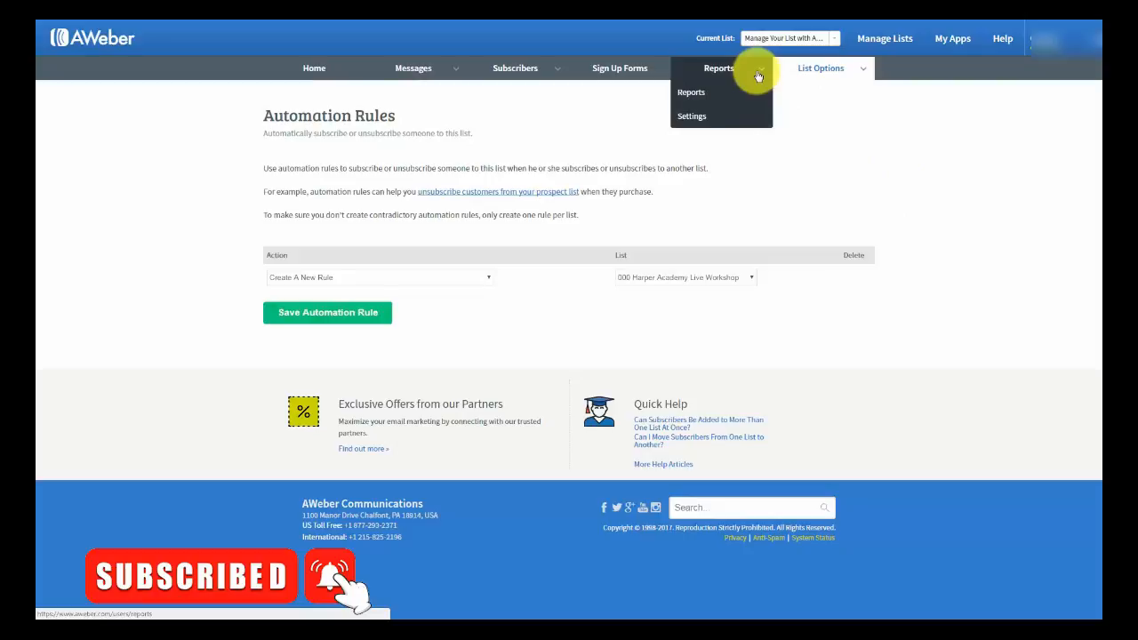
pyautogui.click(692, 117)
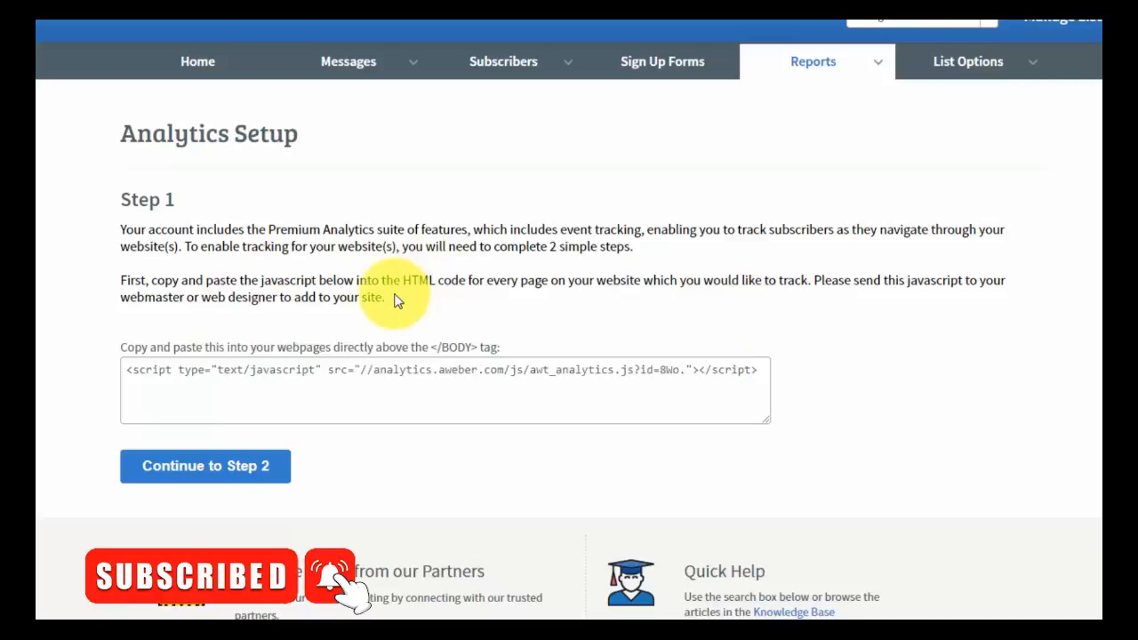
# - Select and copy the full analytics script tag from the Step 1 box
pyautogui.click(128, 370)
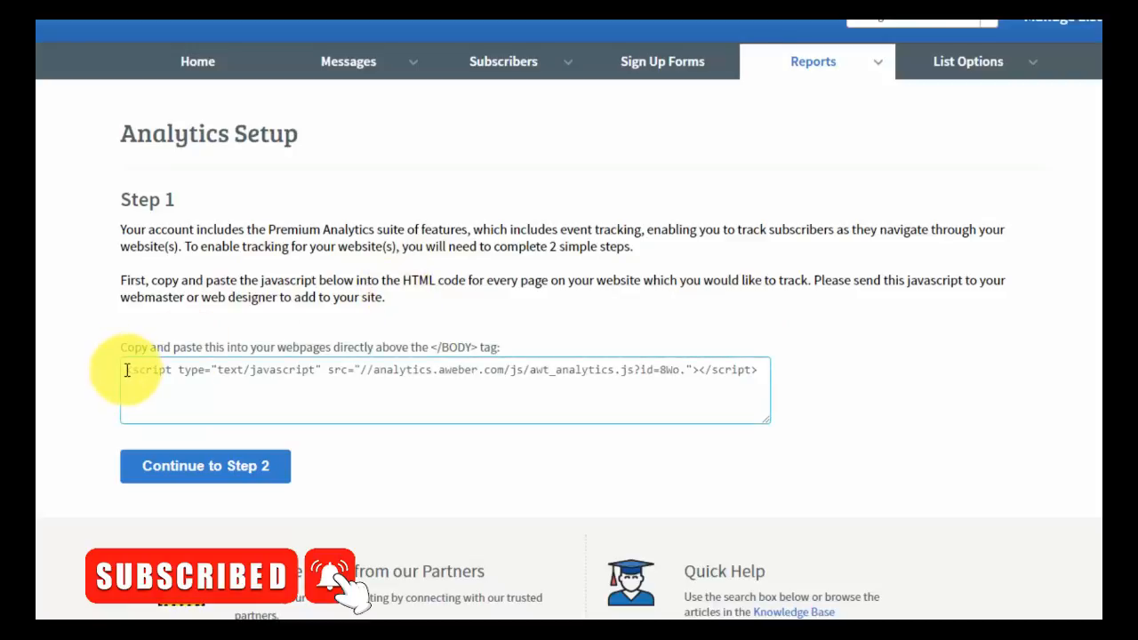
pyautogui.tripleClick(127, 370)
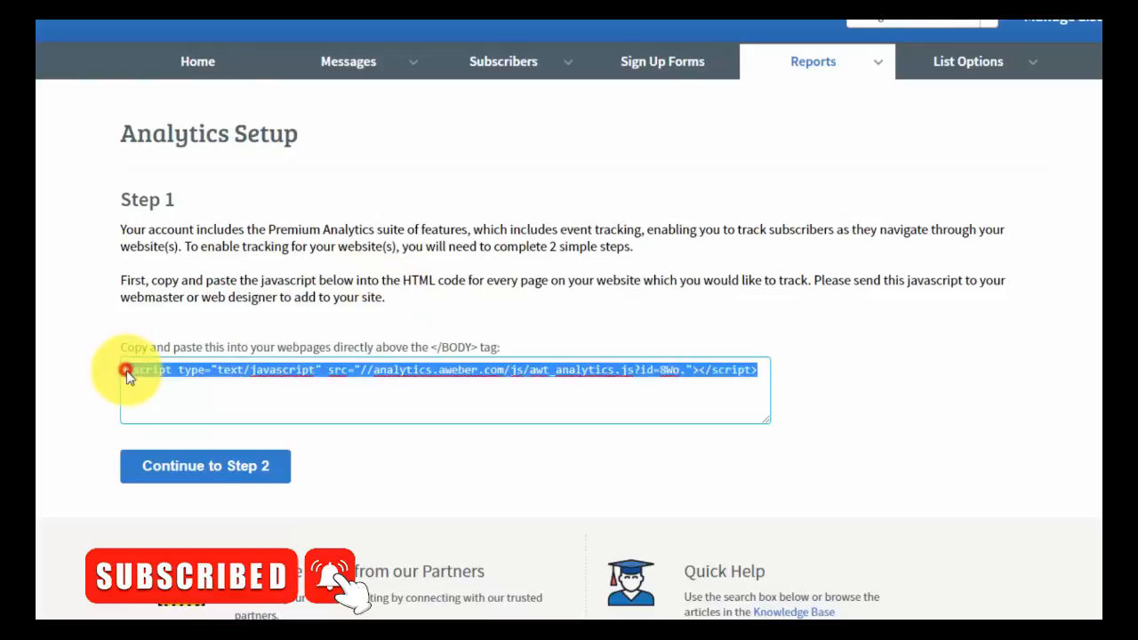
pyautogui.rightClick(348, 367)
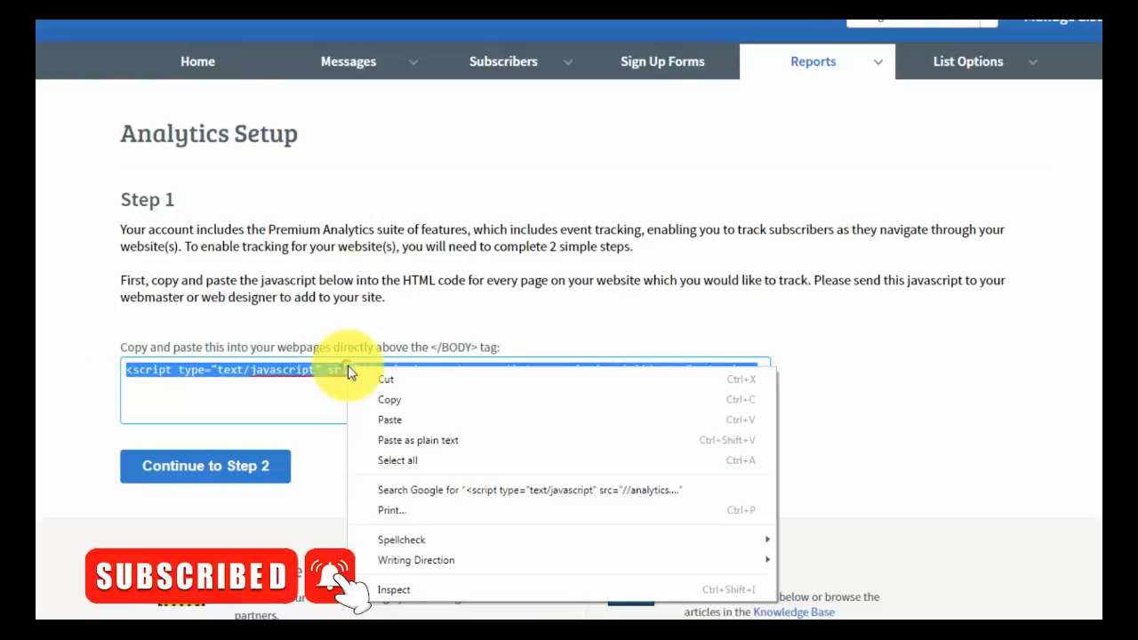
pyautogui.click(391, 400)
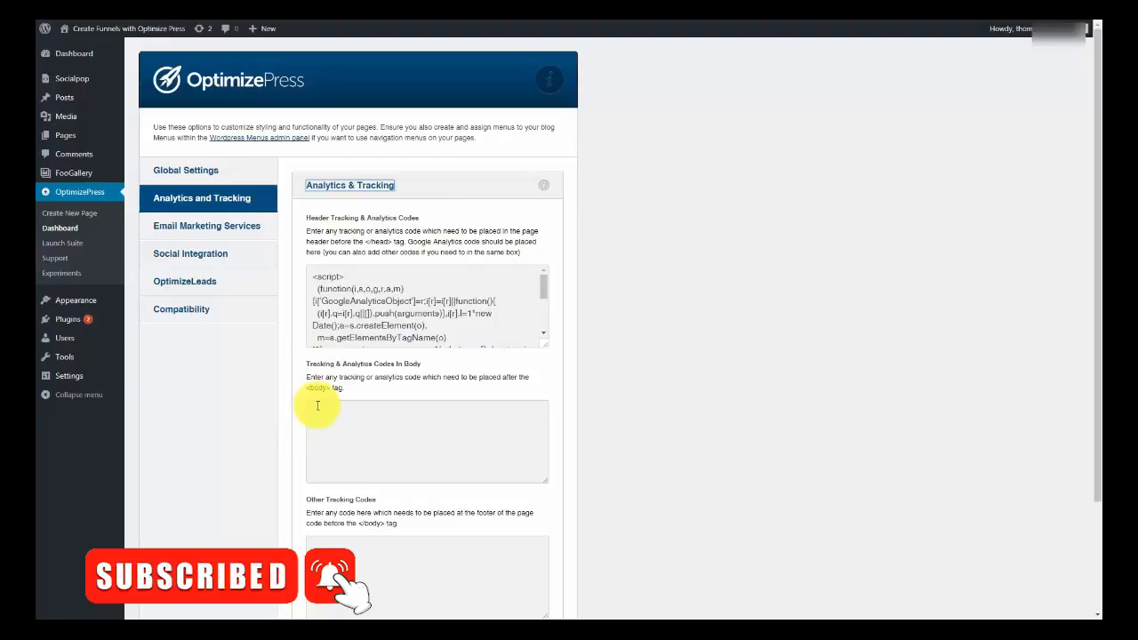
# - Paste the AWeber script into 'Tracking & Analytics Codes In Body' and save the OptimizePress settings
pyautogui.click(317, 406)
pyautogui.rightClick(317, 406)
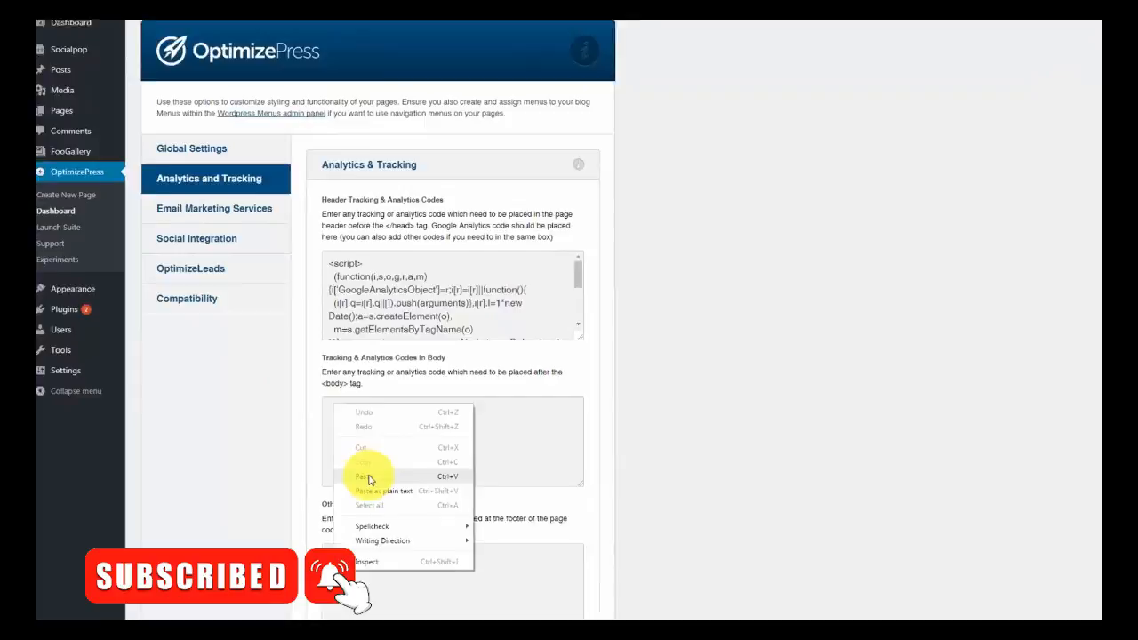
pyautogui.click(370, 480)
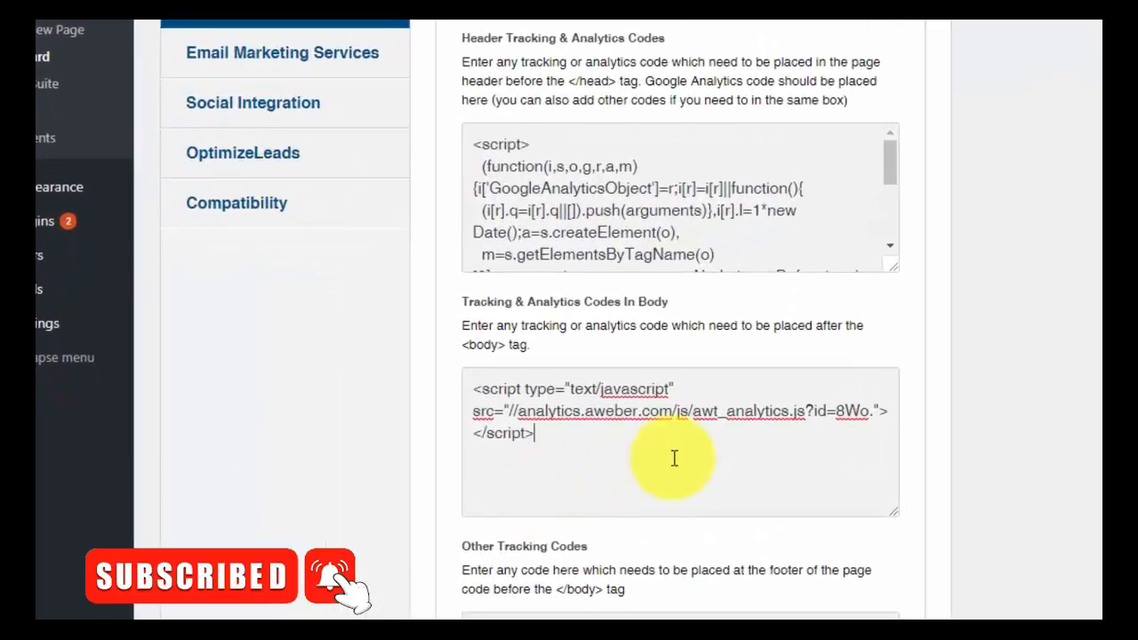
pyautogui.scroll(-3, 674, 458)
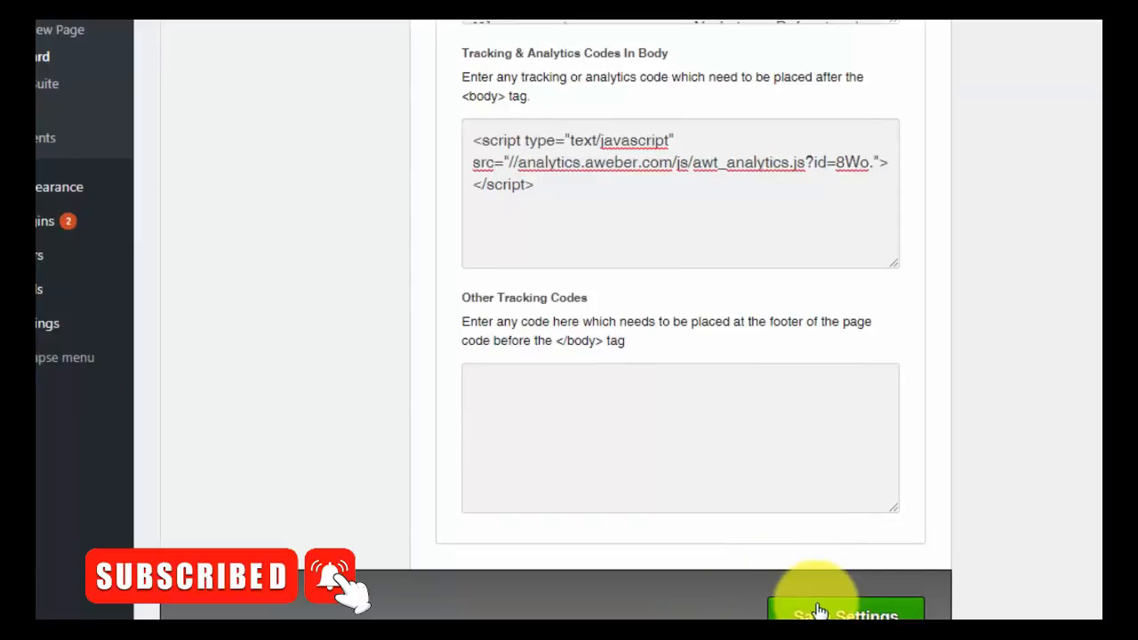
pyautogui.click(818, 611)
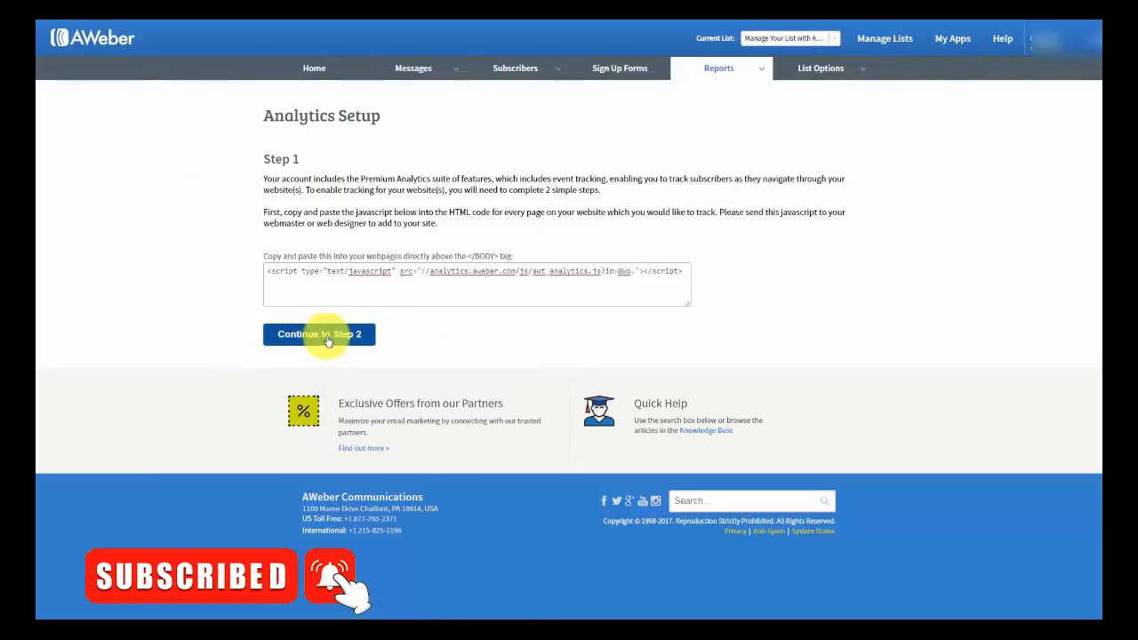
pyautogui.click(327, 338)
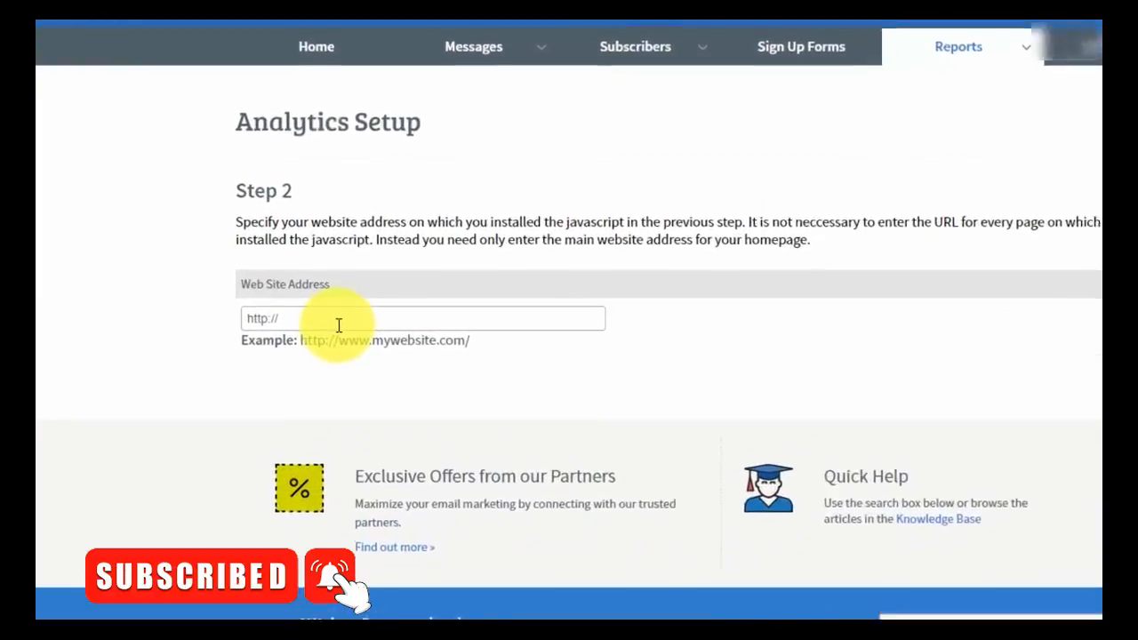
pyautogui.click(327, 242)
pyautogui.hotkey('ctrl', 'v')
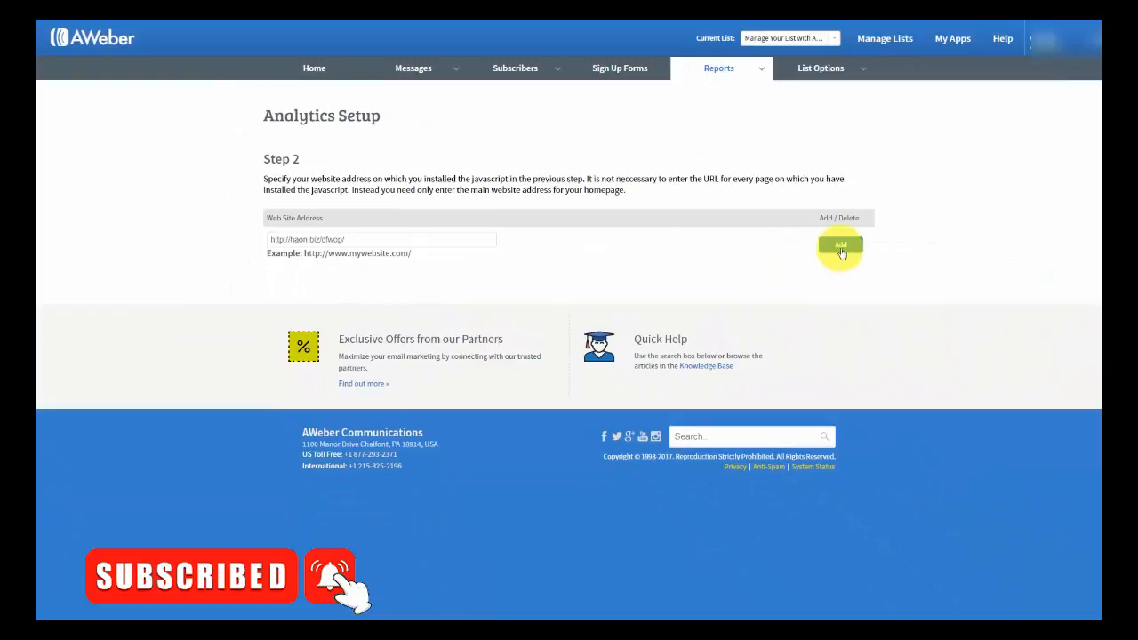
pyautogui.click(841, 249)
pyautogui.scroll(-1, 839, 253)
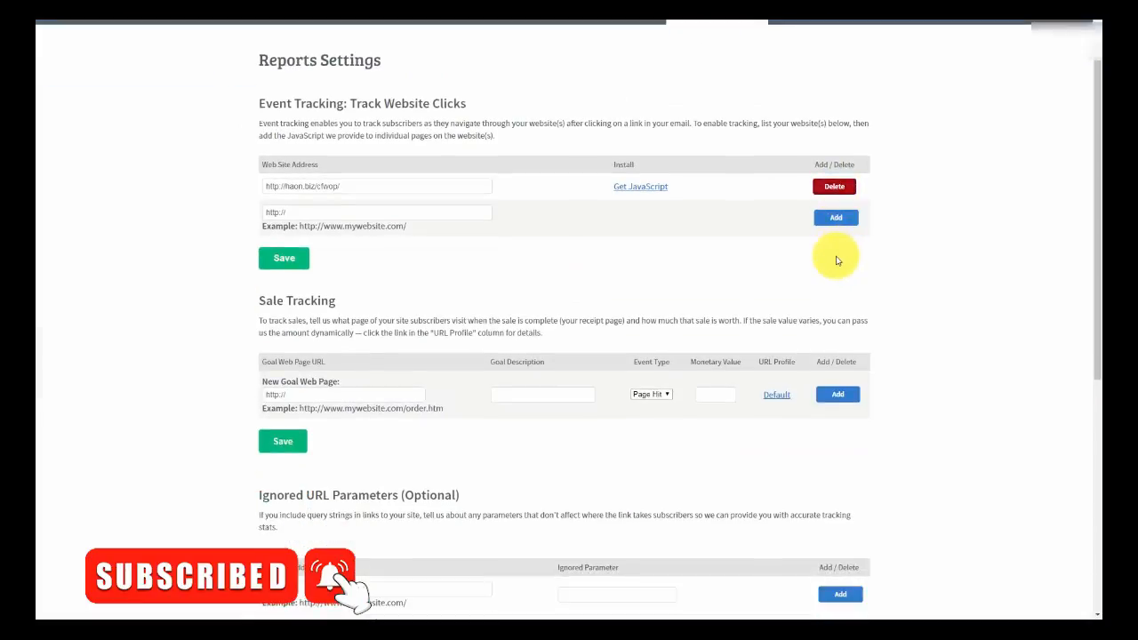
pyautogui.scroll(2, 836, 258)
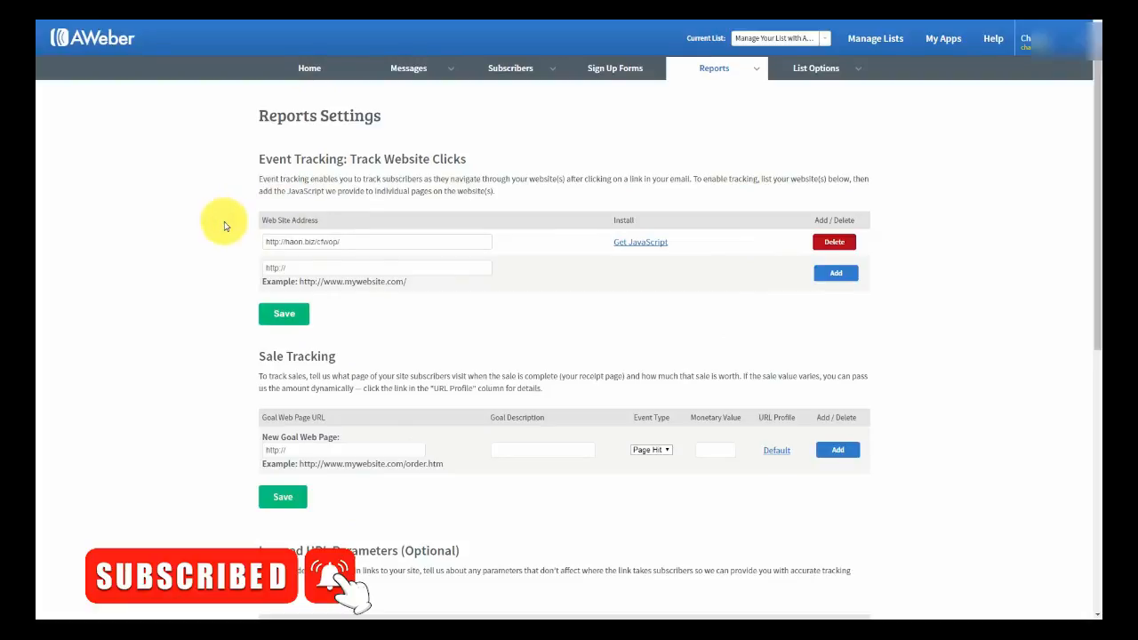
pyautogui.scroll(-2, 225, 227)
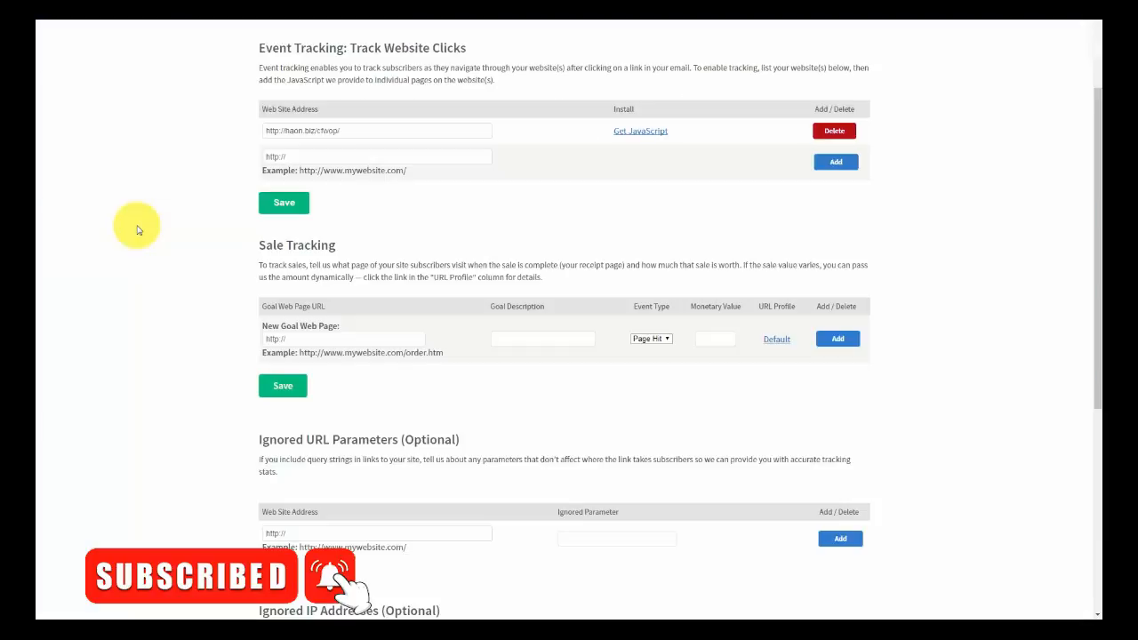
pyautogui.moveTo(313, 335); pyautogui.dragTo(253, 343)
pyautogui.hotkey('ctrl', 'v')
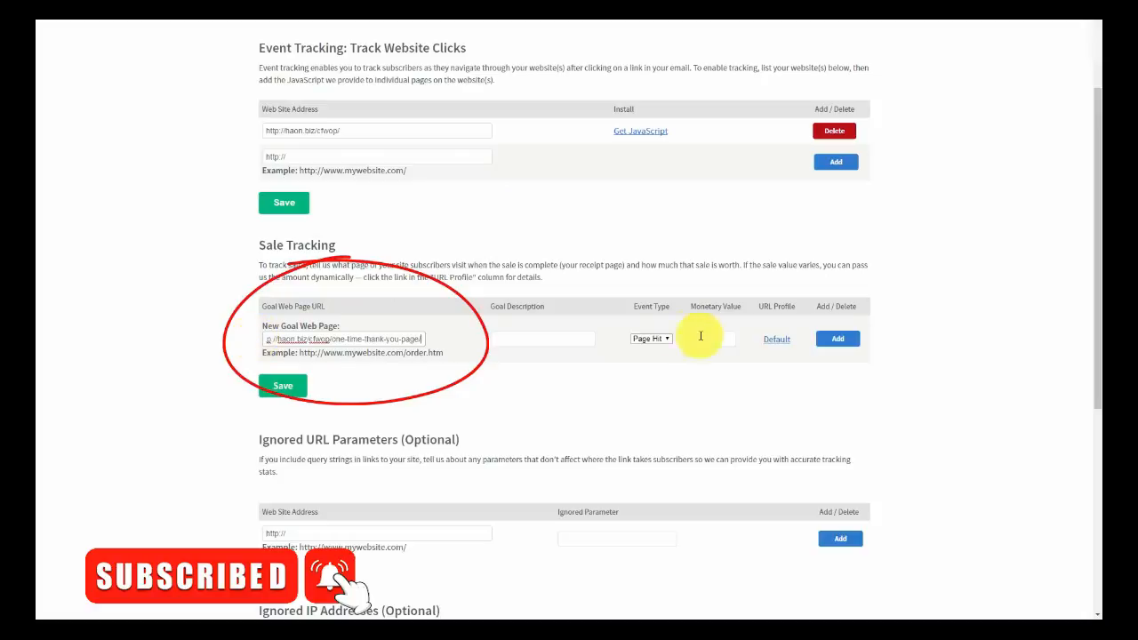
pyautogui.click(519, 336)
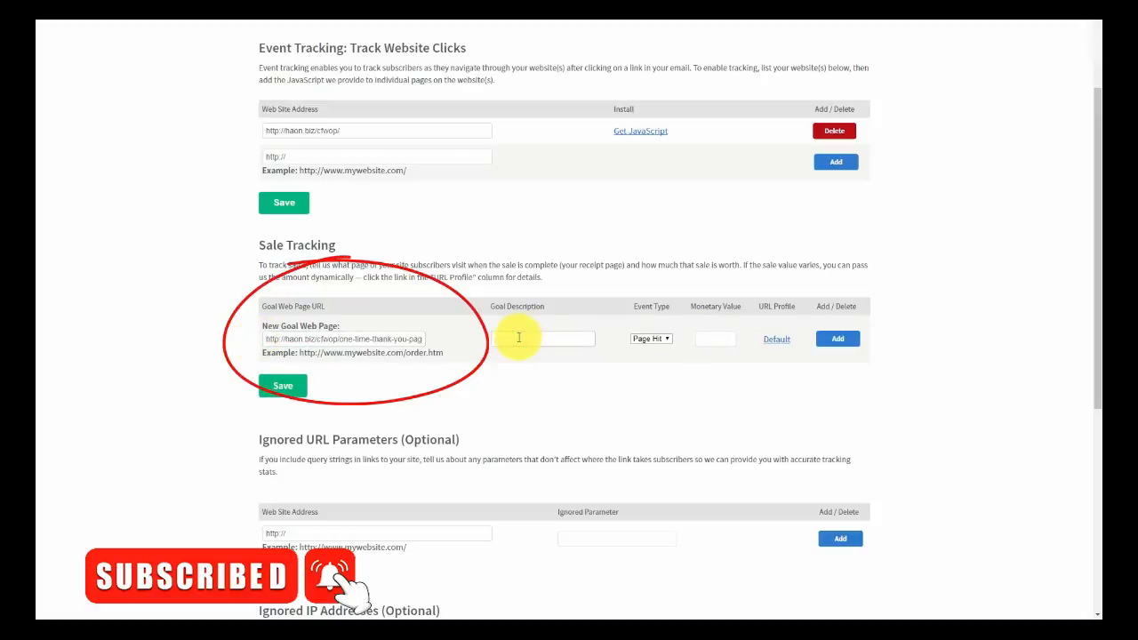
pyautogui.write('Sale')
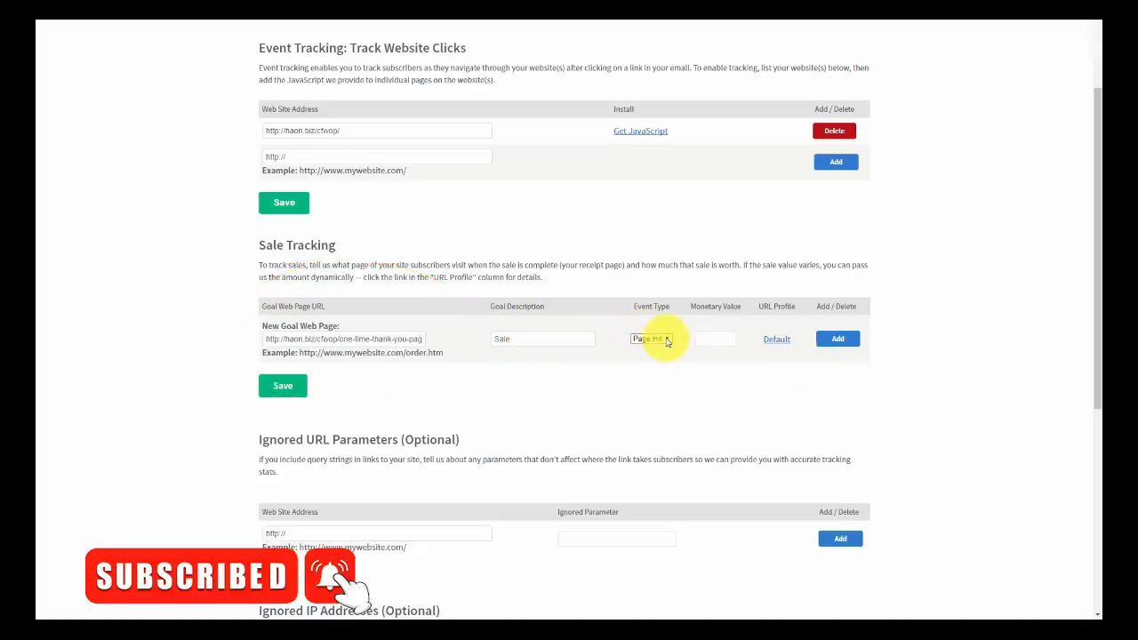
pyautogui.click(665, 340)
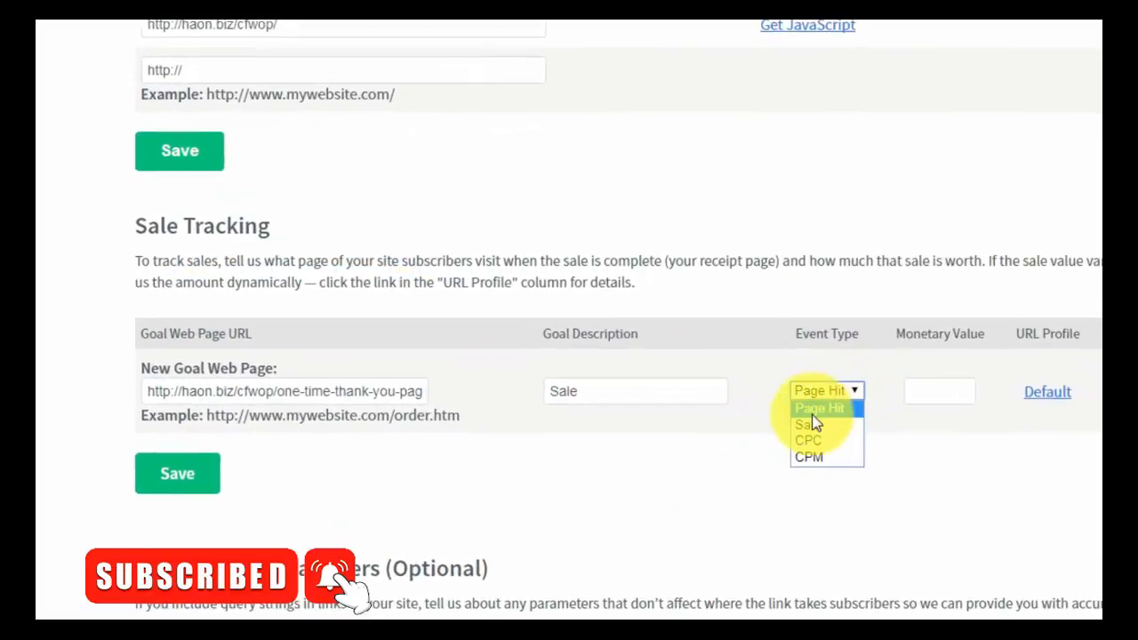
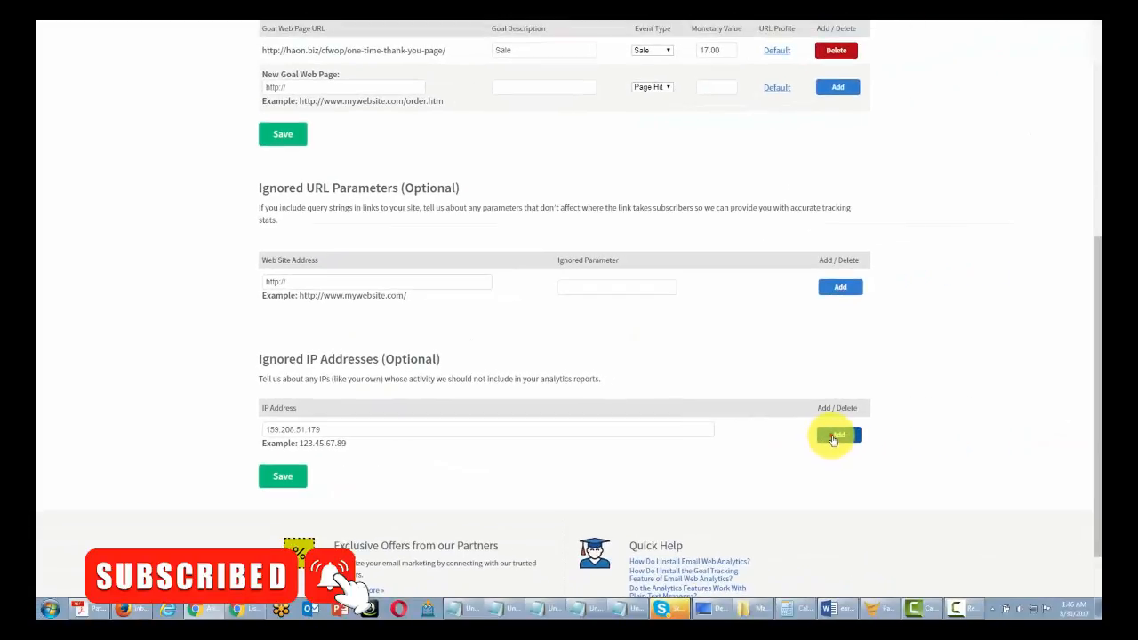
# - Save your IP address to the Ignored IP Addresses list and scroll back up
pyautogui.click(834, 437)
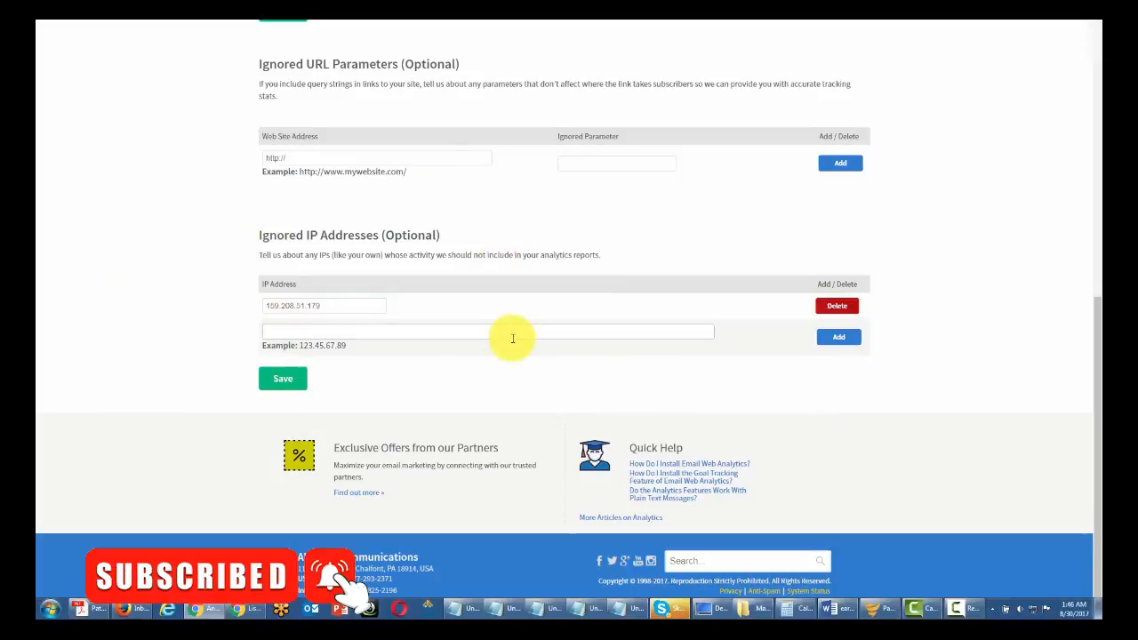
pyautogui.scroll(1, 400, 307)
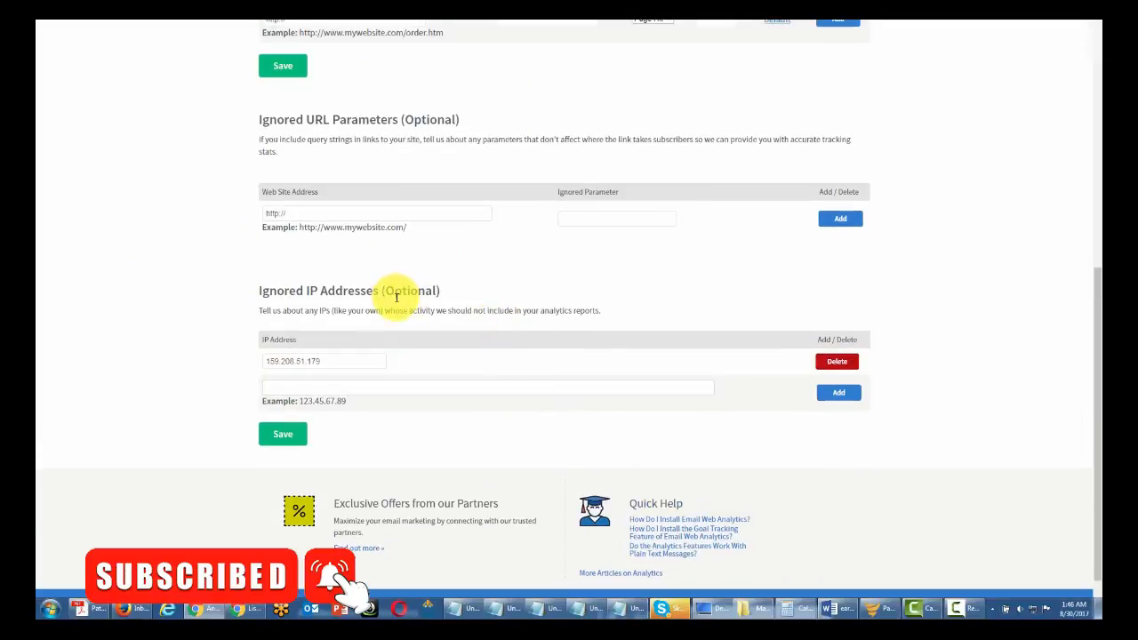
pyautogui.scroll(2, 398, 299)
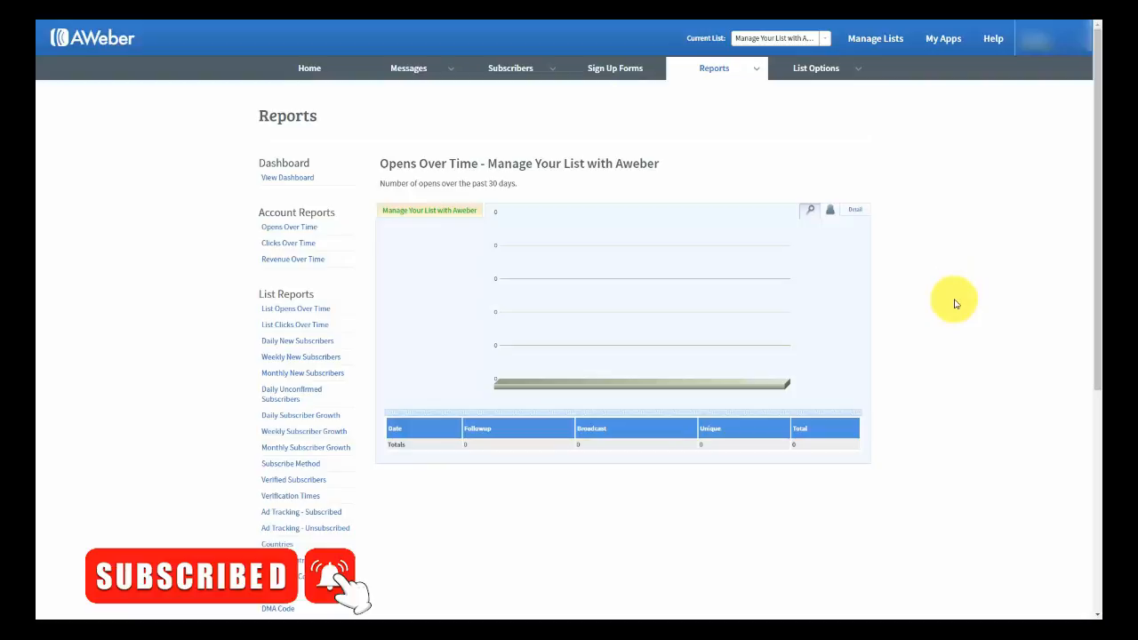
# - View List Opens Over Time with its chart and date-range options, then the Account Revenue Over Time report
pyautogui.moveTo(755, 72)
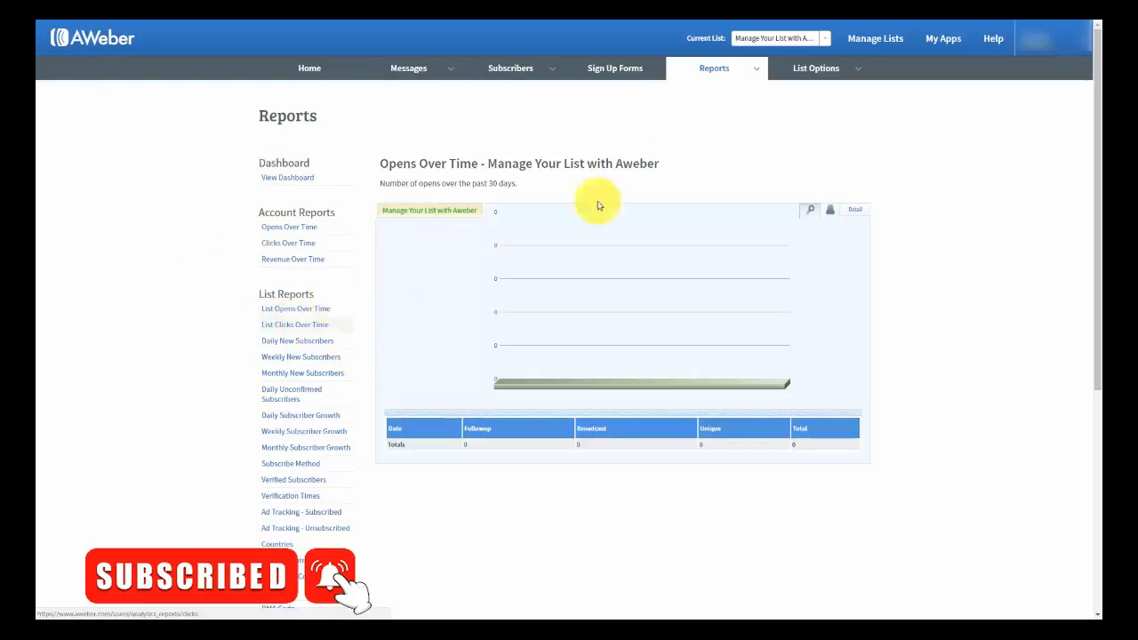
pyautogui.click(698, 69)
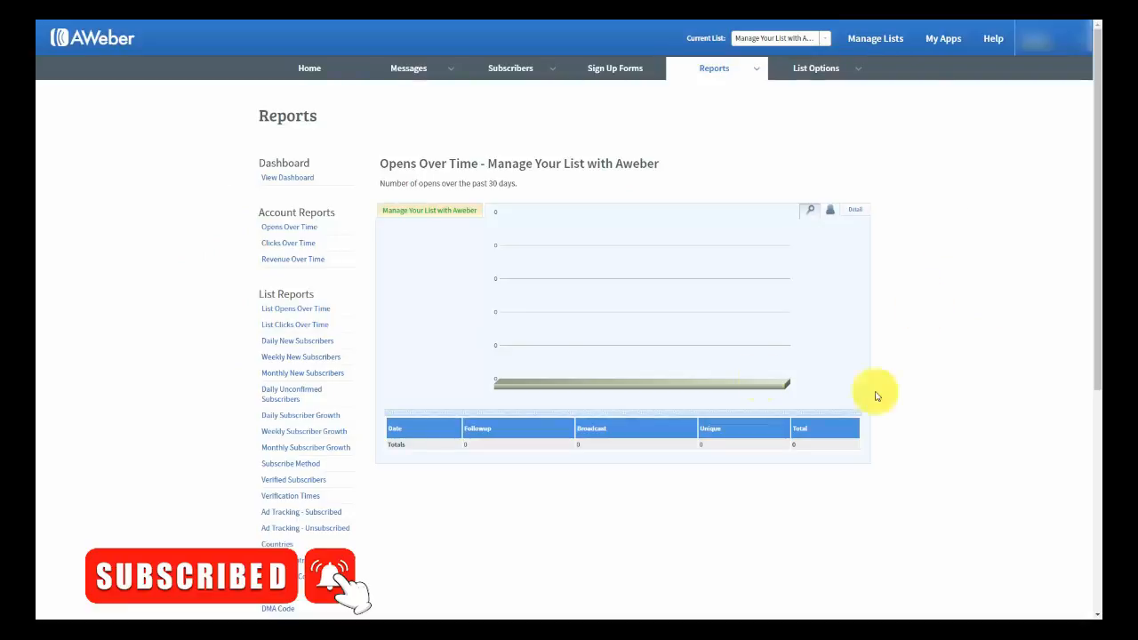
pyautogui.click(283, 311)
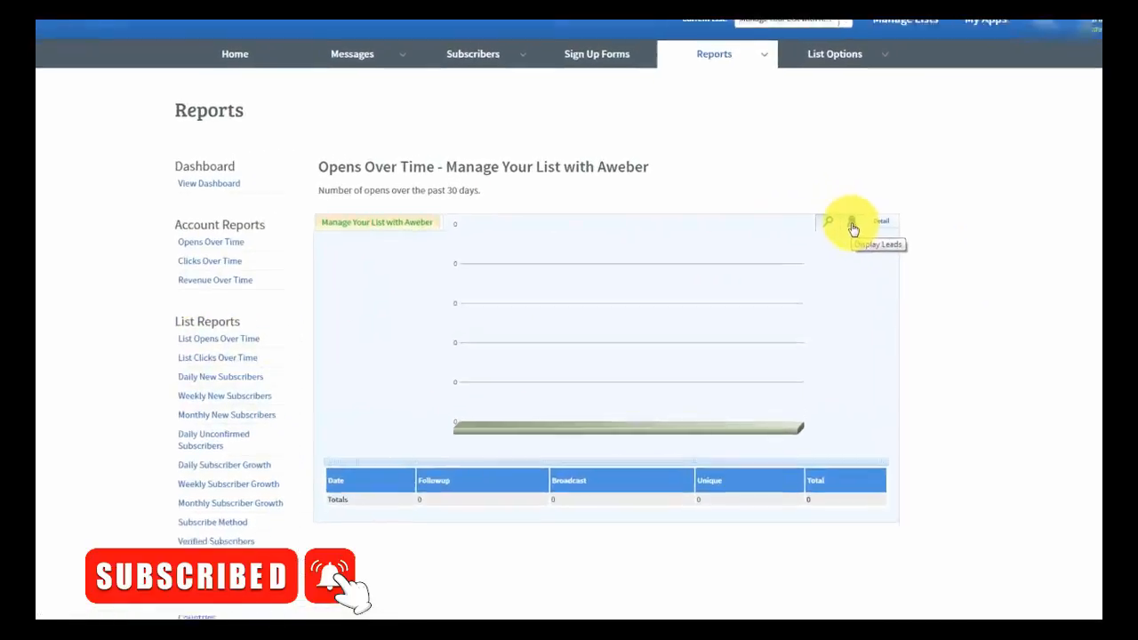
pyautogui.click(830, 213)
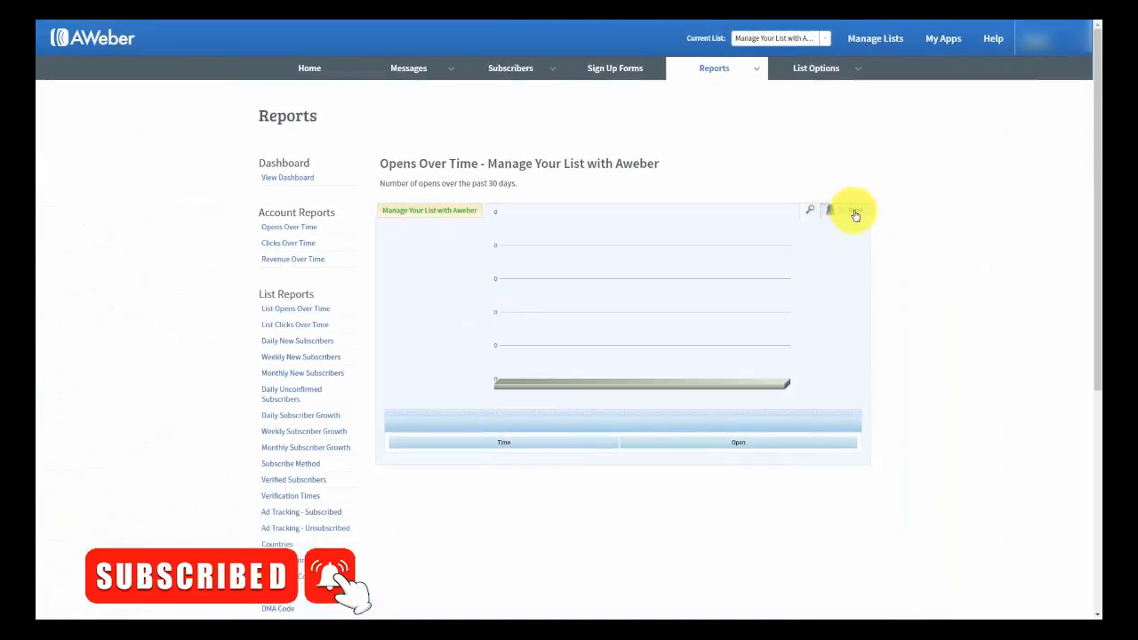
pyautogui.click(855, 213)
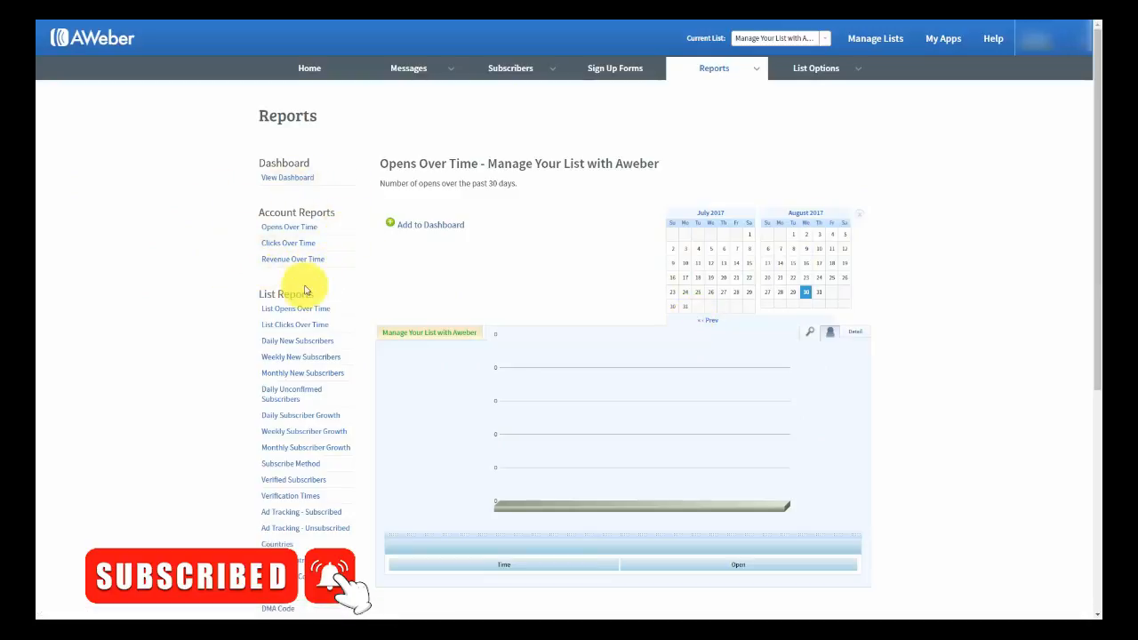
pyautogui.click(298, 259)
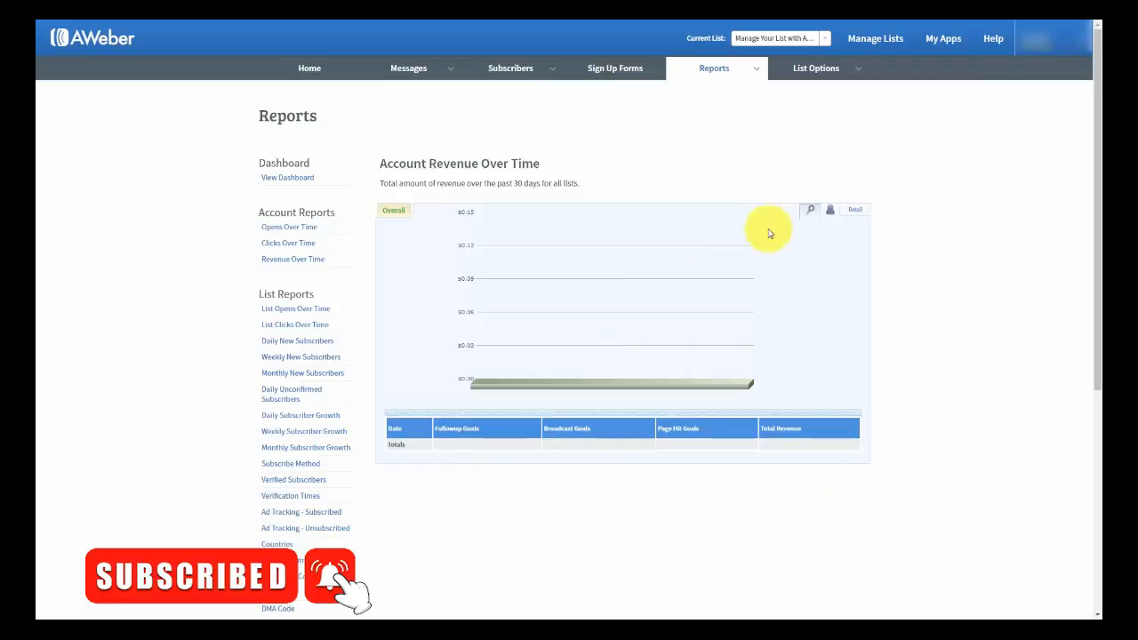
pyautogui.click(759, 70)
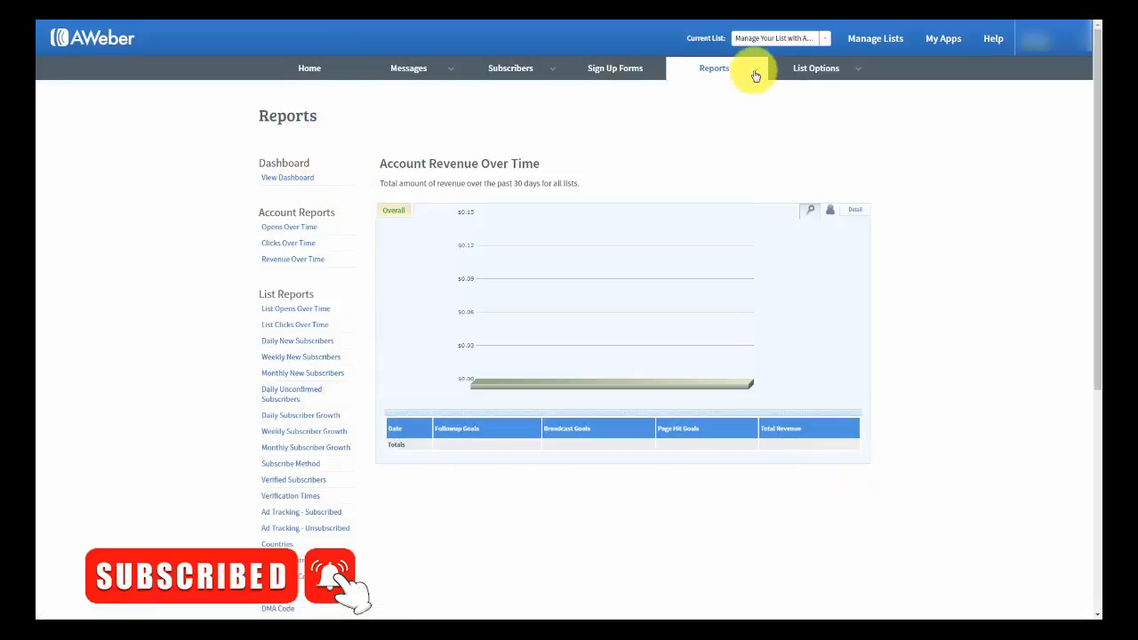
pyautogui.moveTo(756, 75)
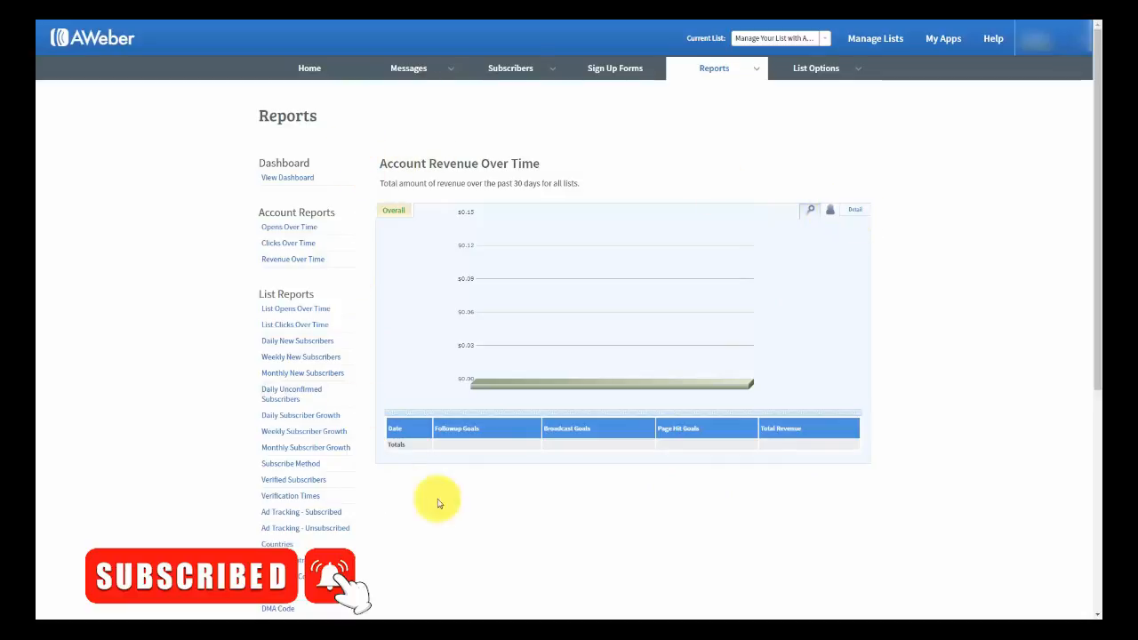
pyautogui.click(755, 68)
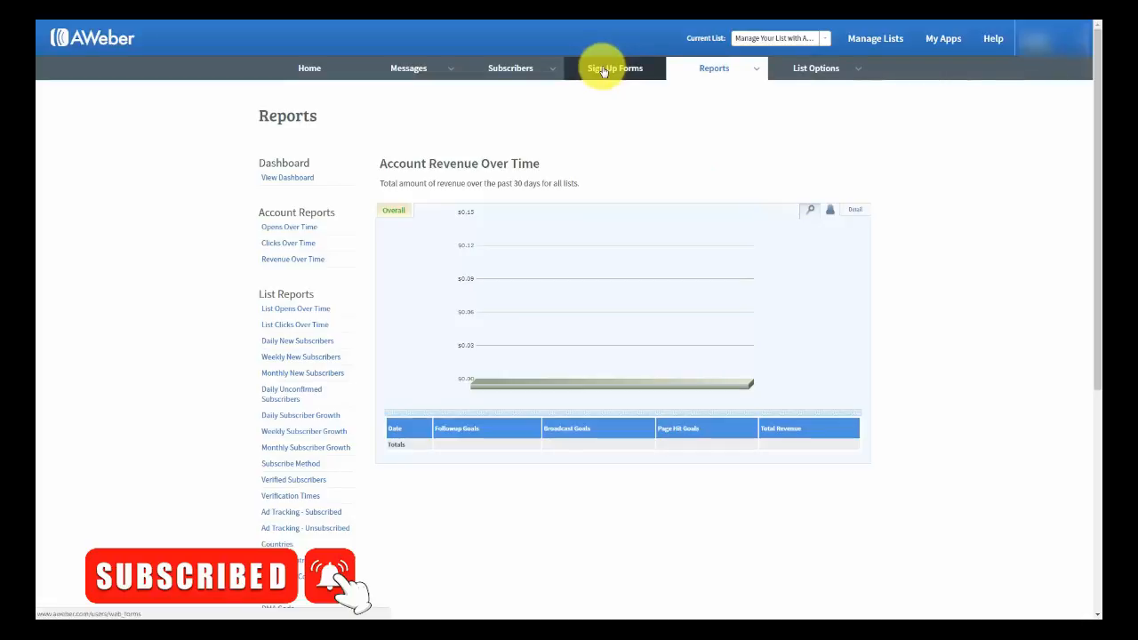
# - From the Sign Up Forms section, create the first sign-up form and reach its Design step
pyautogui.click(603, 72)
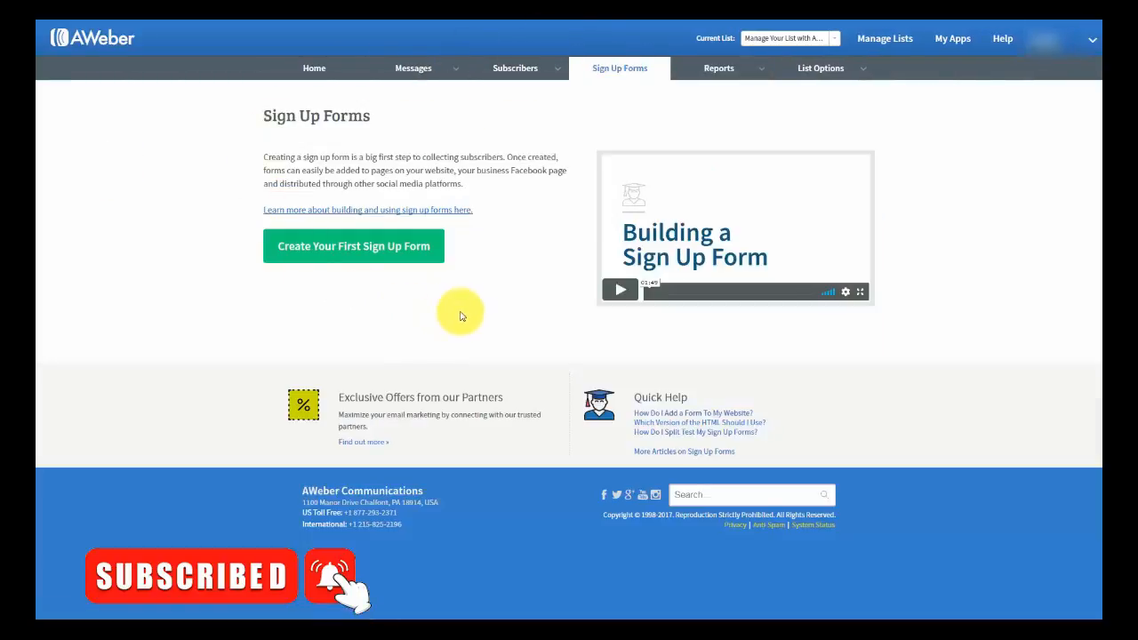
pyautogui.click(320, 250)
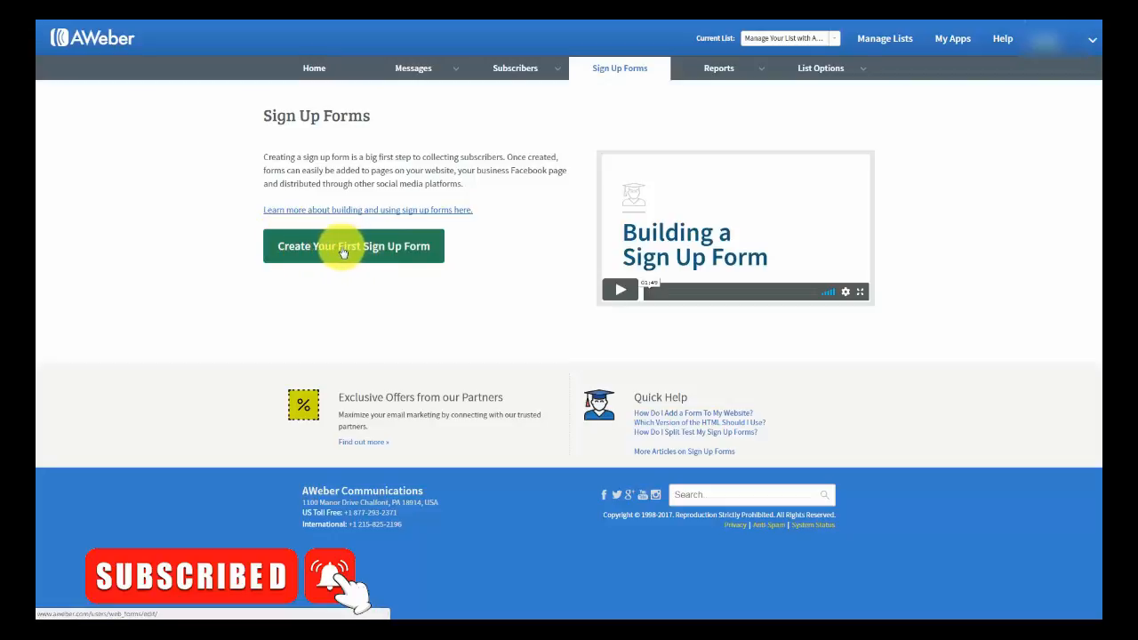
pyautogui.click(343, 253)
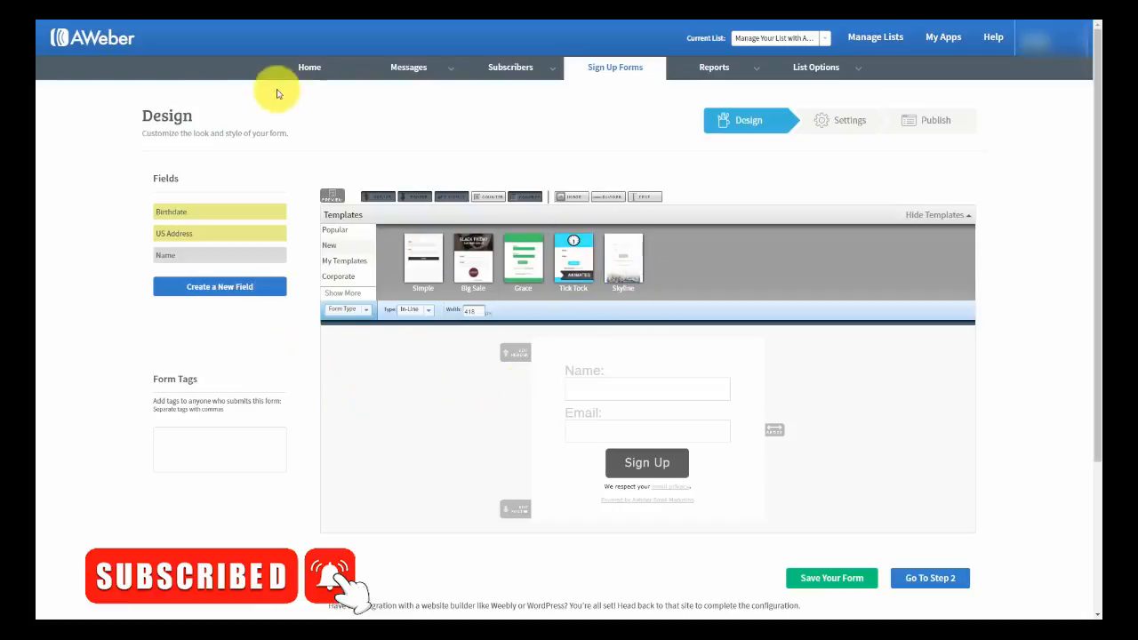
# - Browse the Popular templates, glance at the Basic template, then request a form preview
pyautogui.click(330, 230)
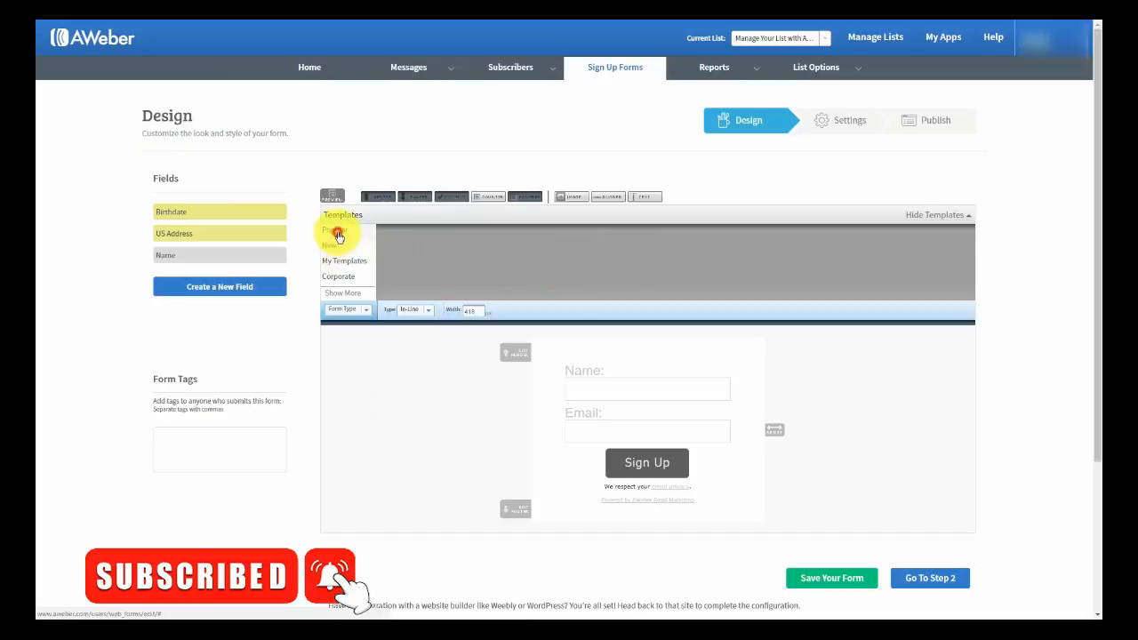
pyautogui.click(419, 249)
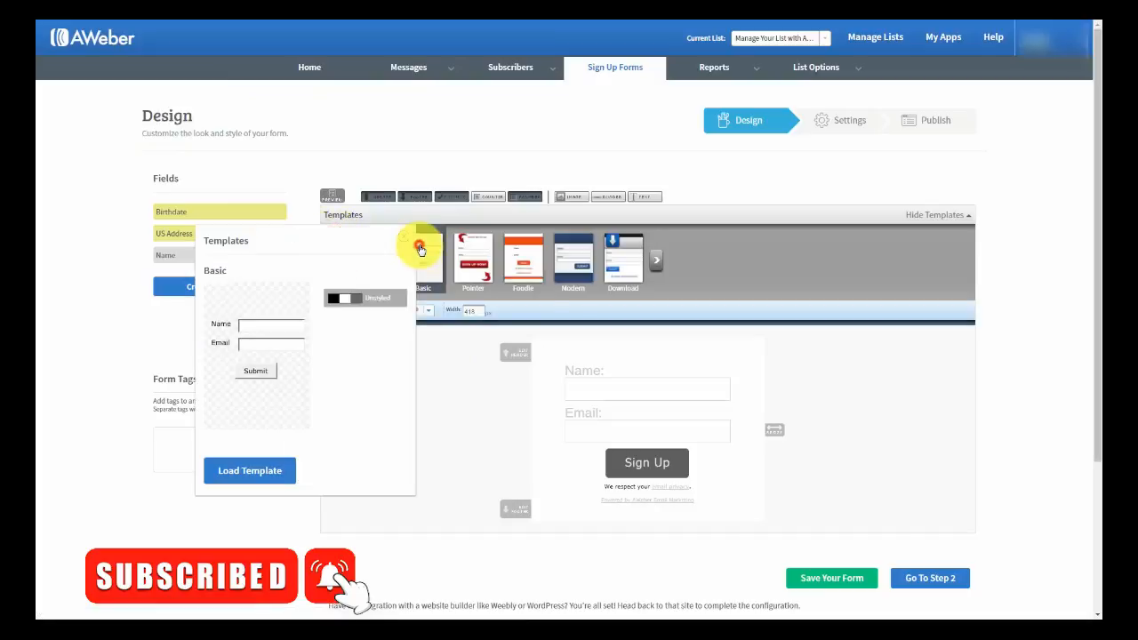
pyautogui.click(405, 238)
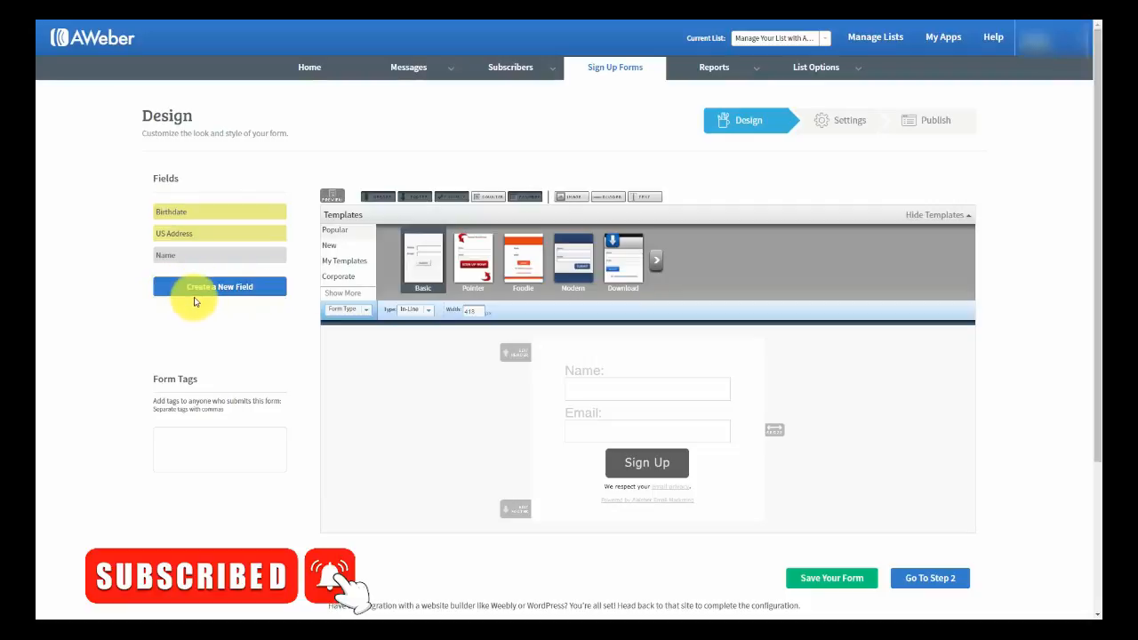
pyautogui.moveTo(854, 77)
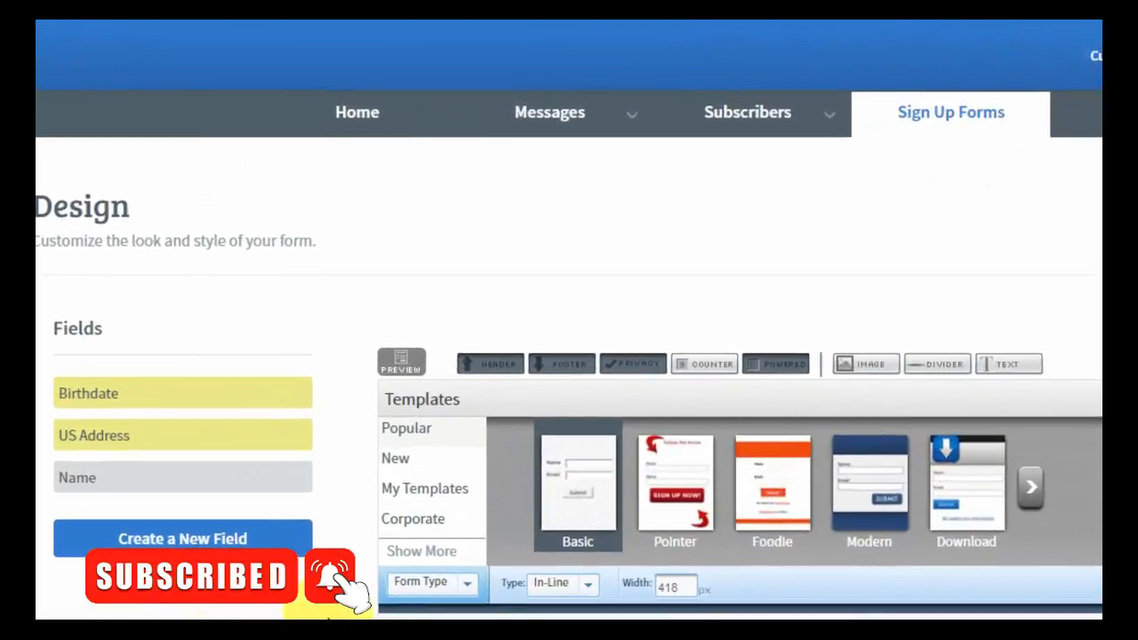
pyautogui.click(402, 364)
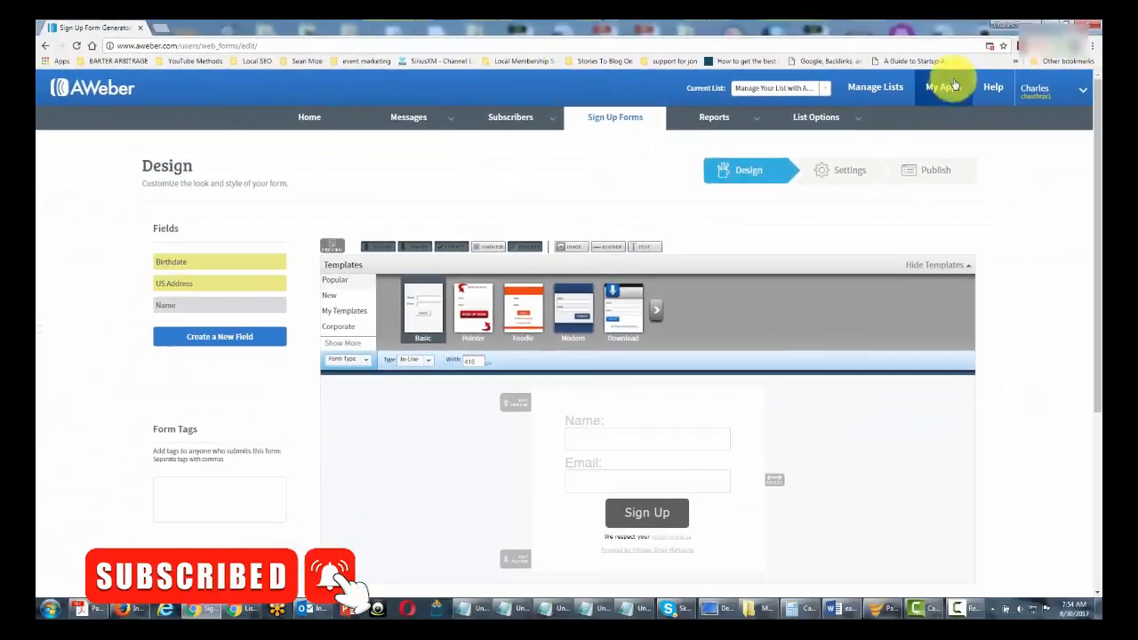
# - Always allow aweber.com pop-ups in Chrome, then preview the form and close the preview
pyautogui.click(991, 49)
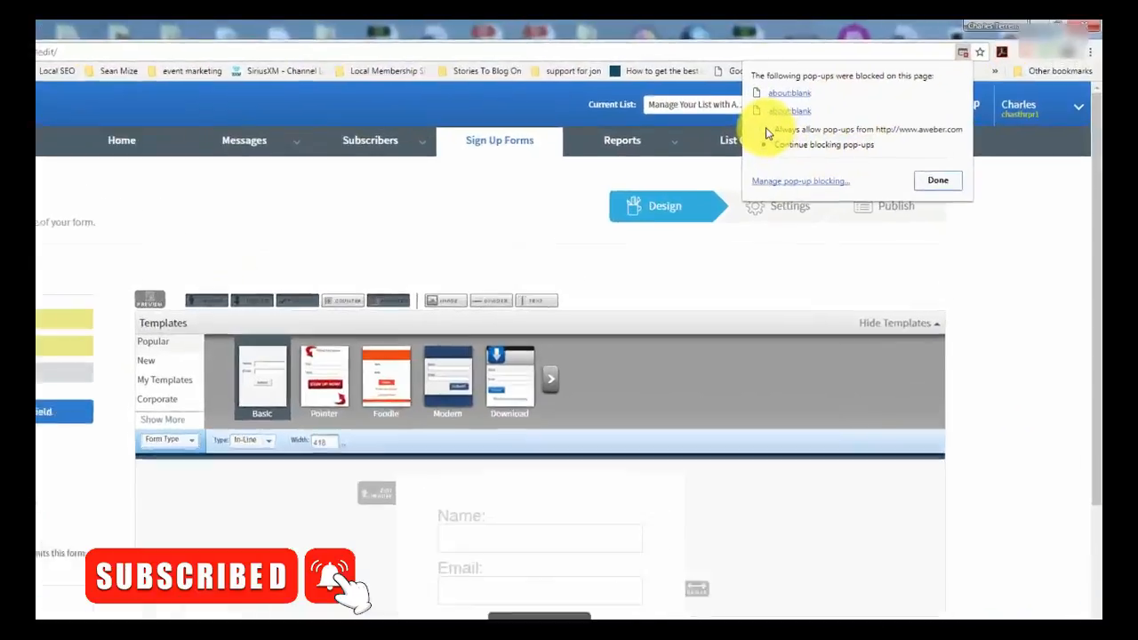
pyautogui.click(828, 109)
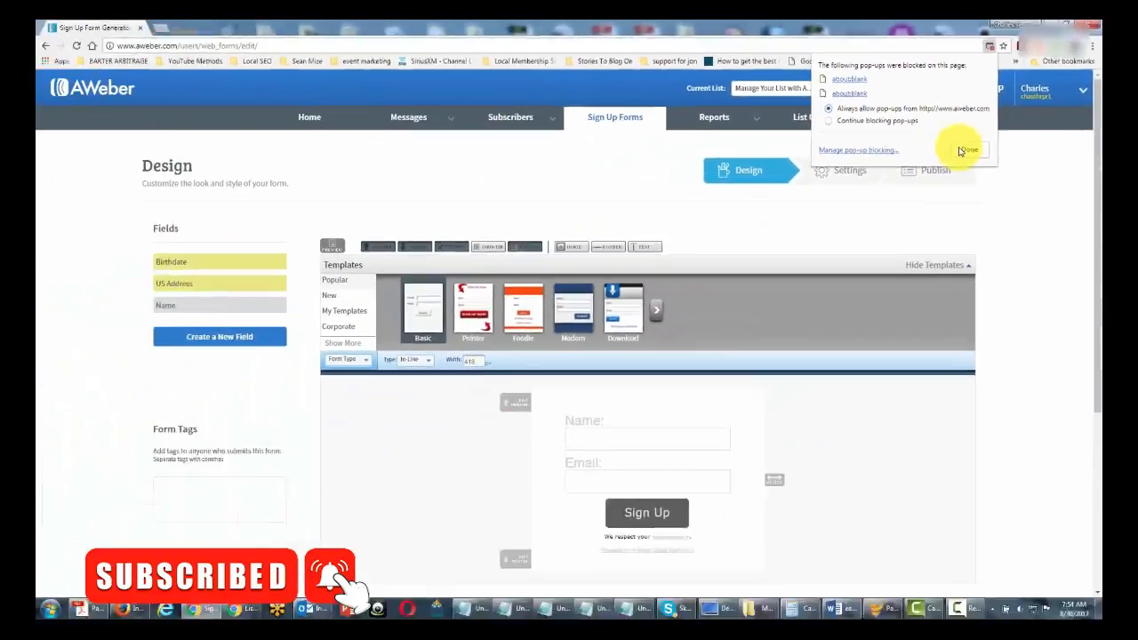
pyautogui.click(711, 384)
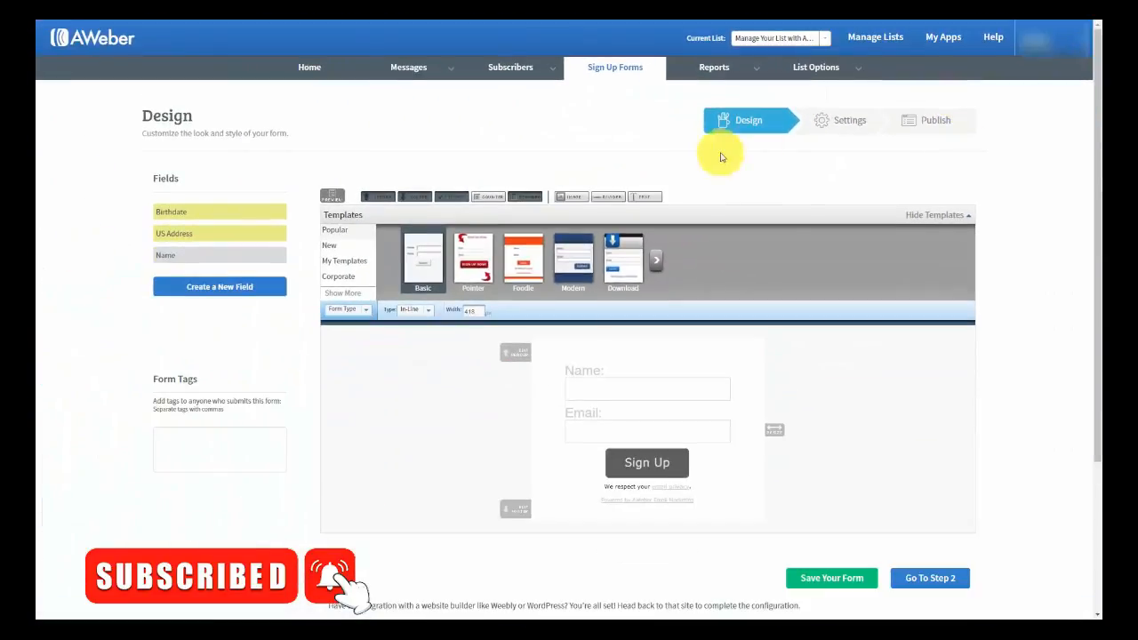
pyautogui.click(329, 198)
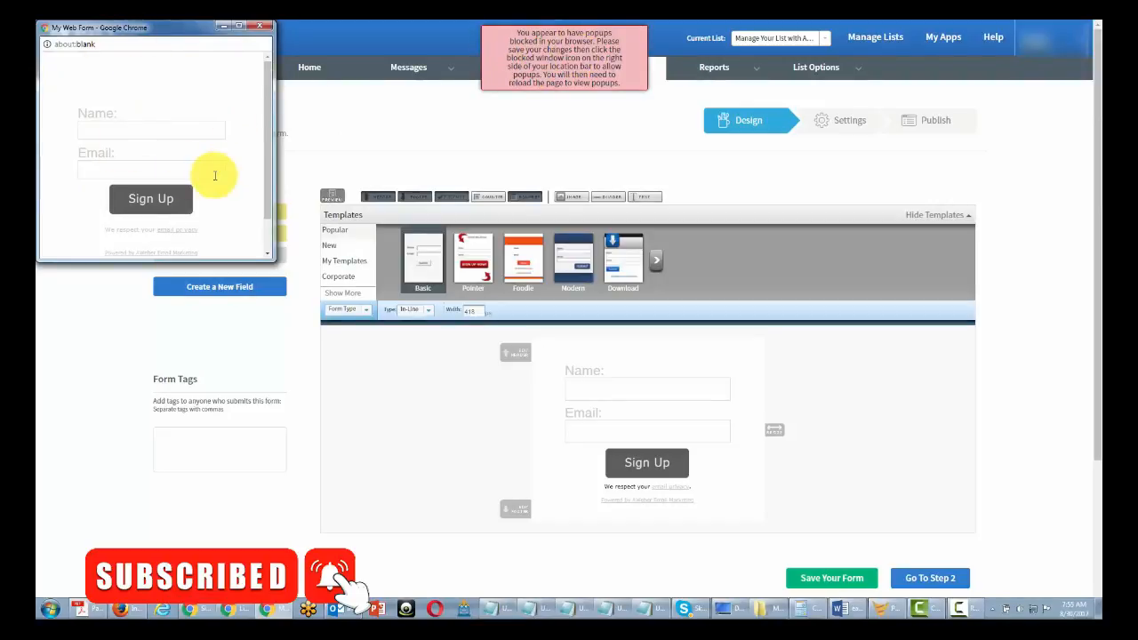
pyautogui.click(583, 55)
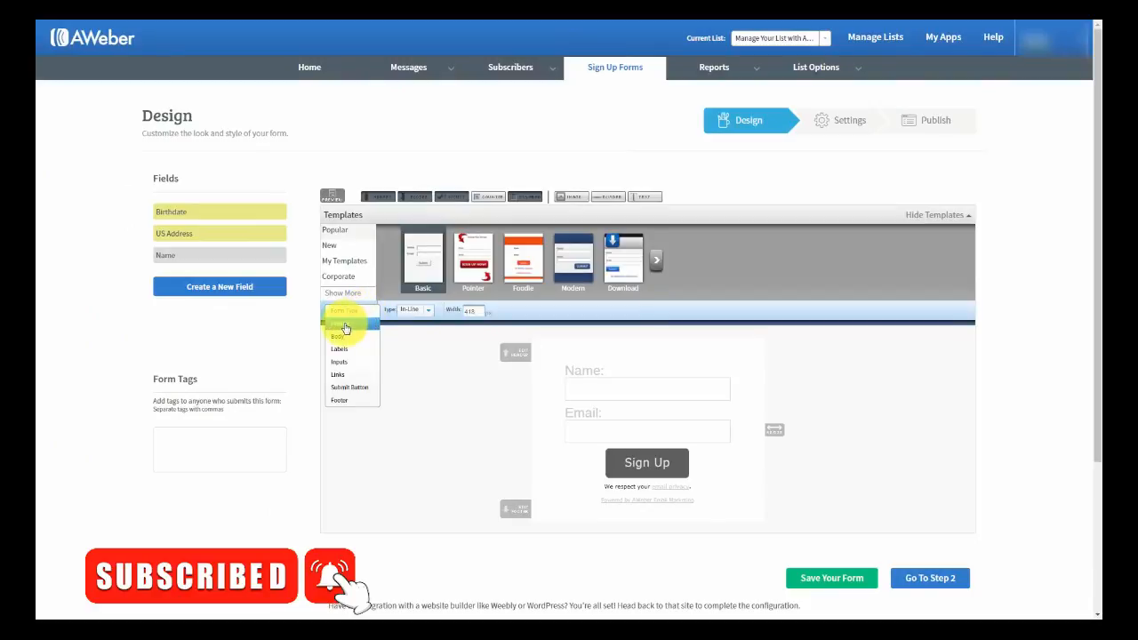
# - Inspect the Header styling with its advanced options, then the Body and Labels settings
pyautogui.click(345, 325)
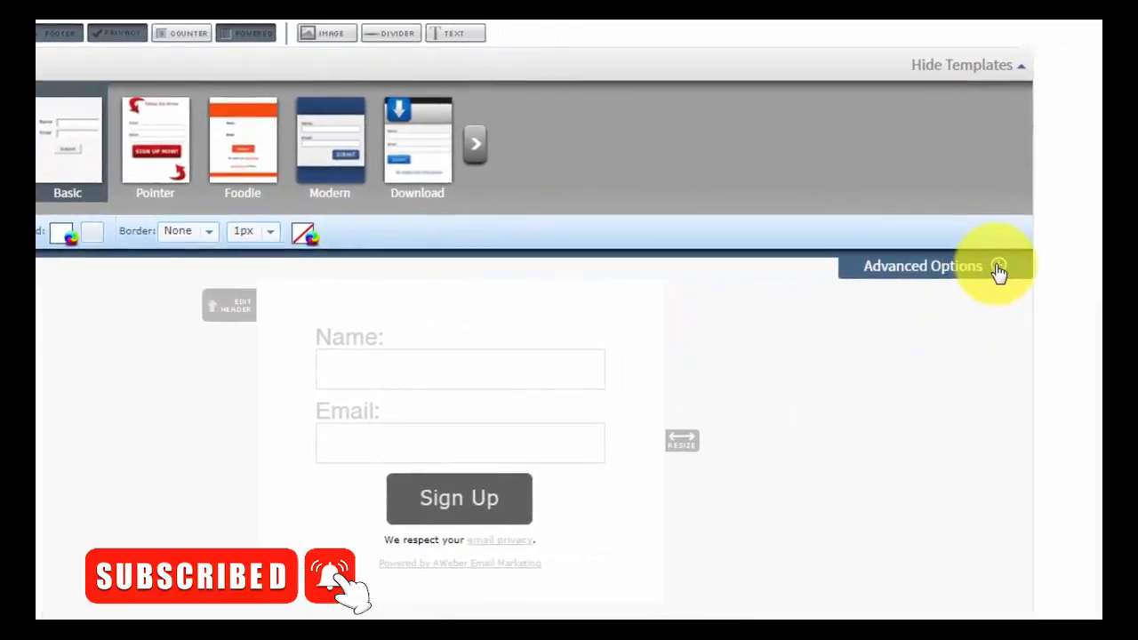
pyautogui.click(996, 267)
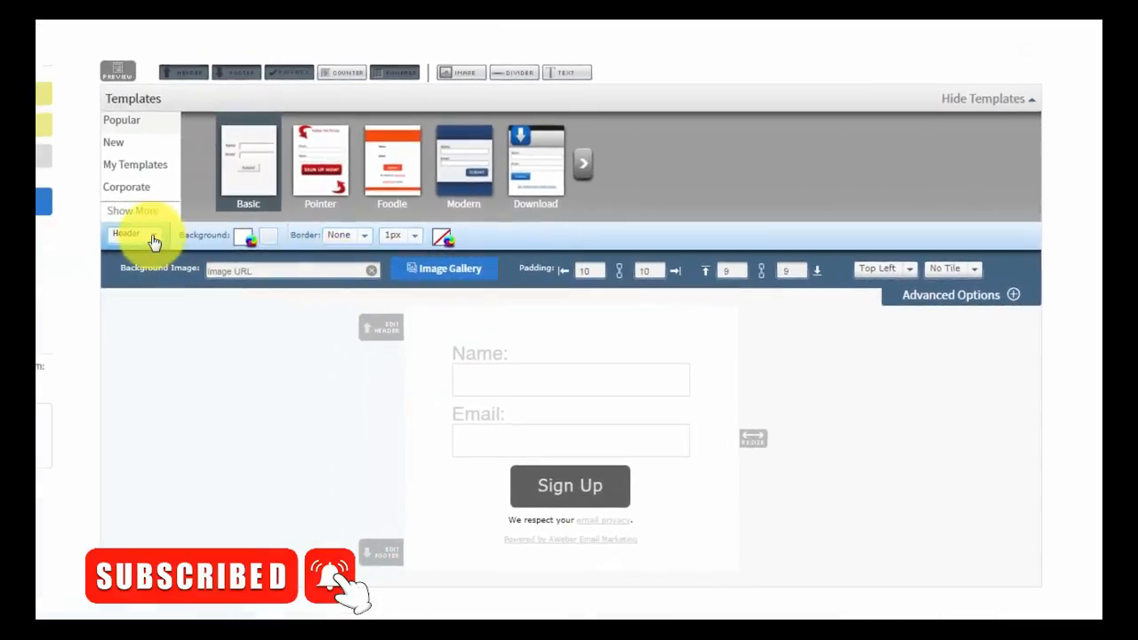
pyautogui.click(154, 241)
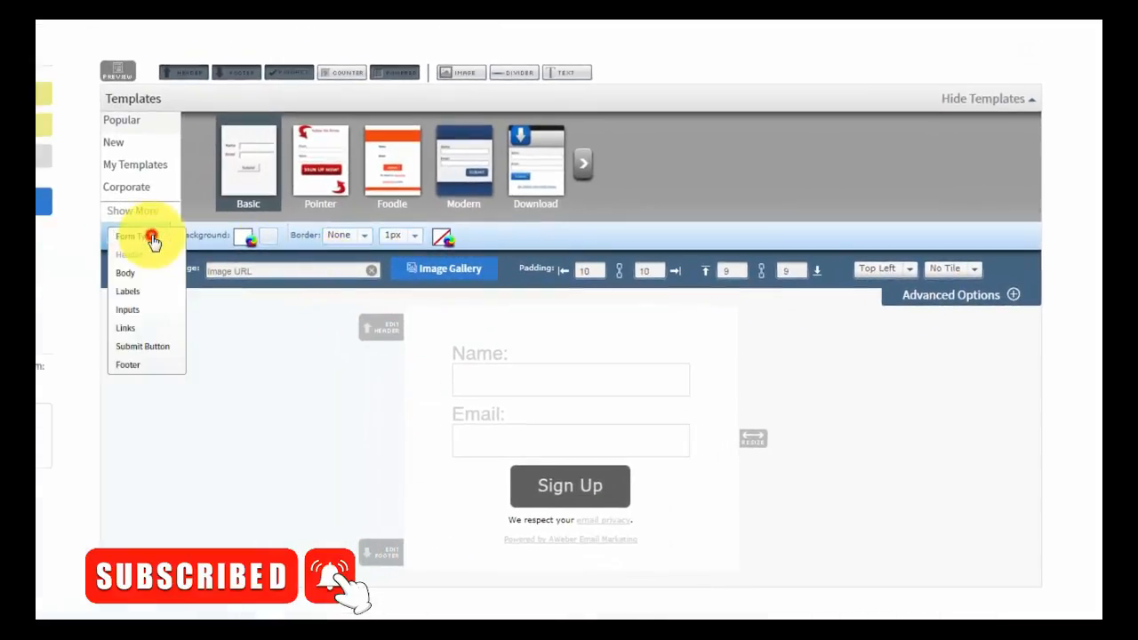
pyautogui.click(123, 273)
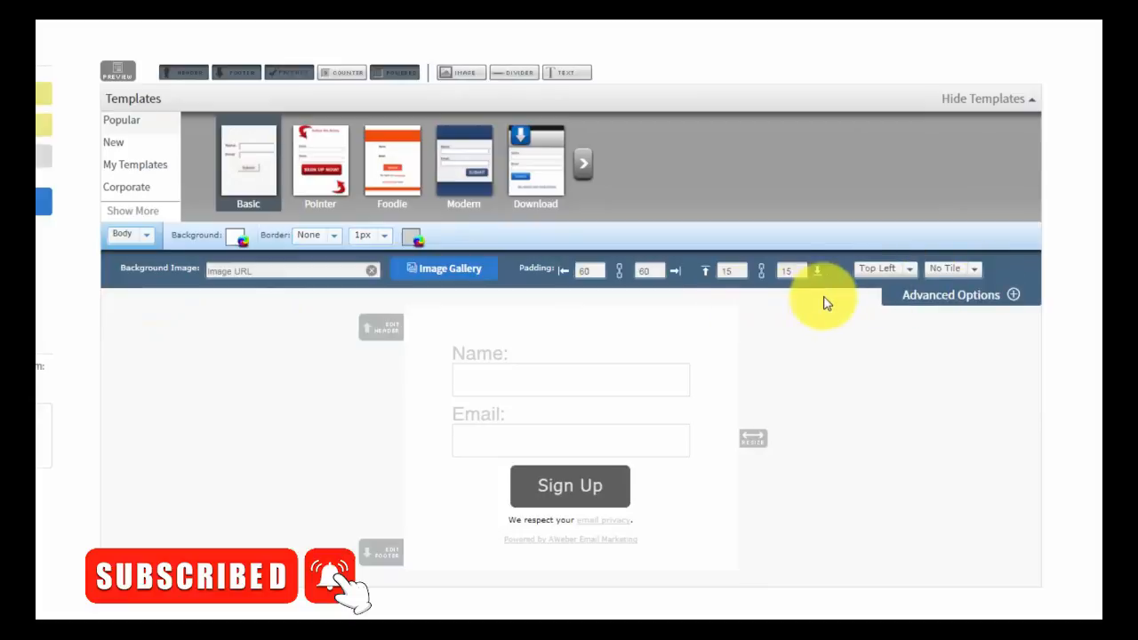
pyautogui.click(146, 237)
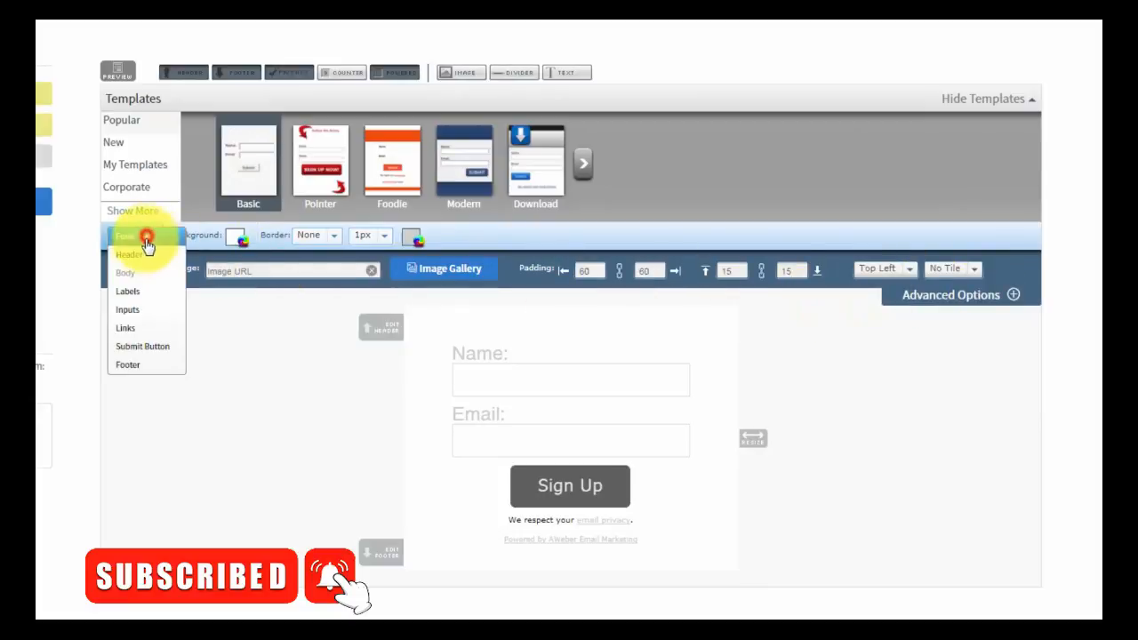
pyautogui.click(124, 293)
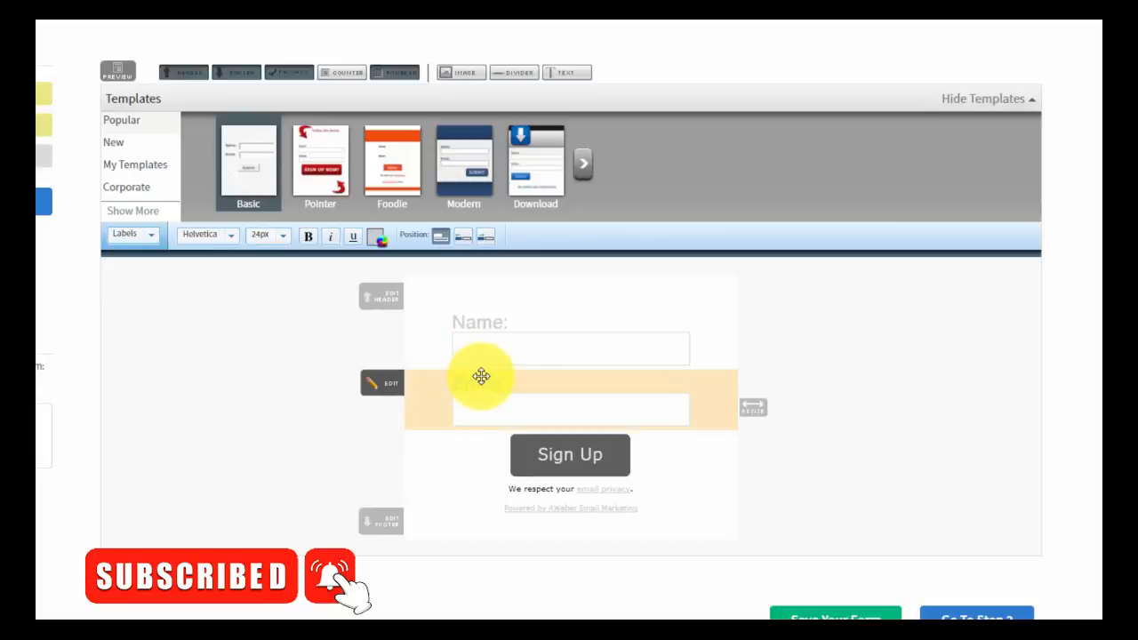
# - Step through Inputs, Links and Submit Button advanced options, ending on the Footer settings
pyautogui.click(148, 237)
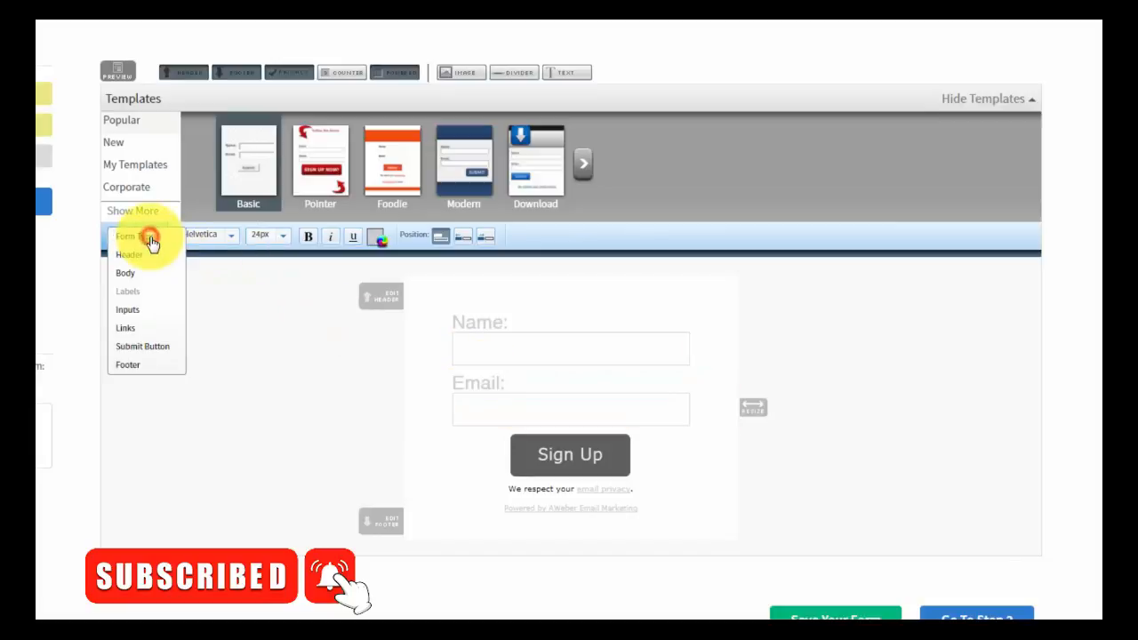
pyautogui.click(131, 310)
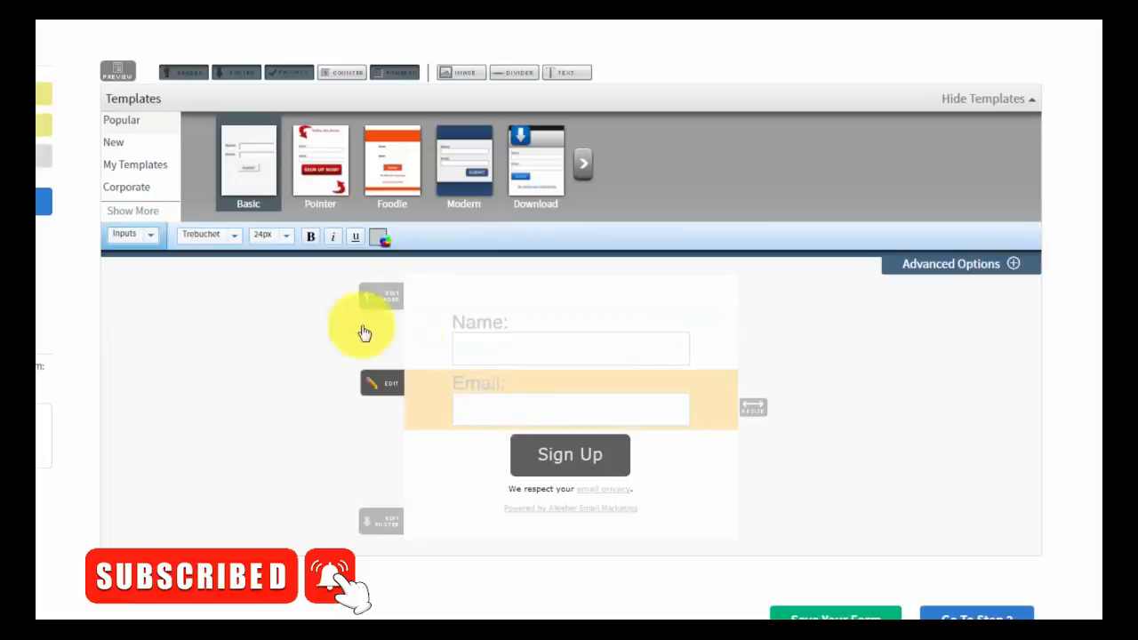
pyautogui.click(1011, 265)
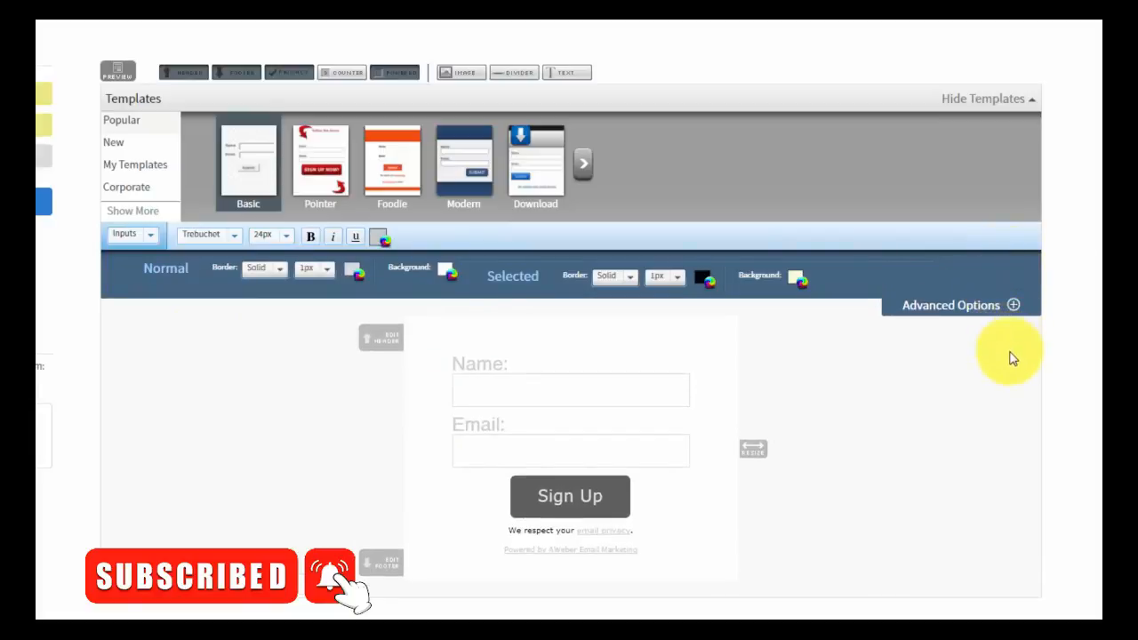
pyautogui.click(145, 234)
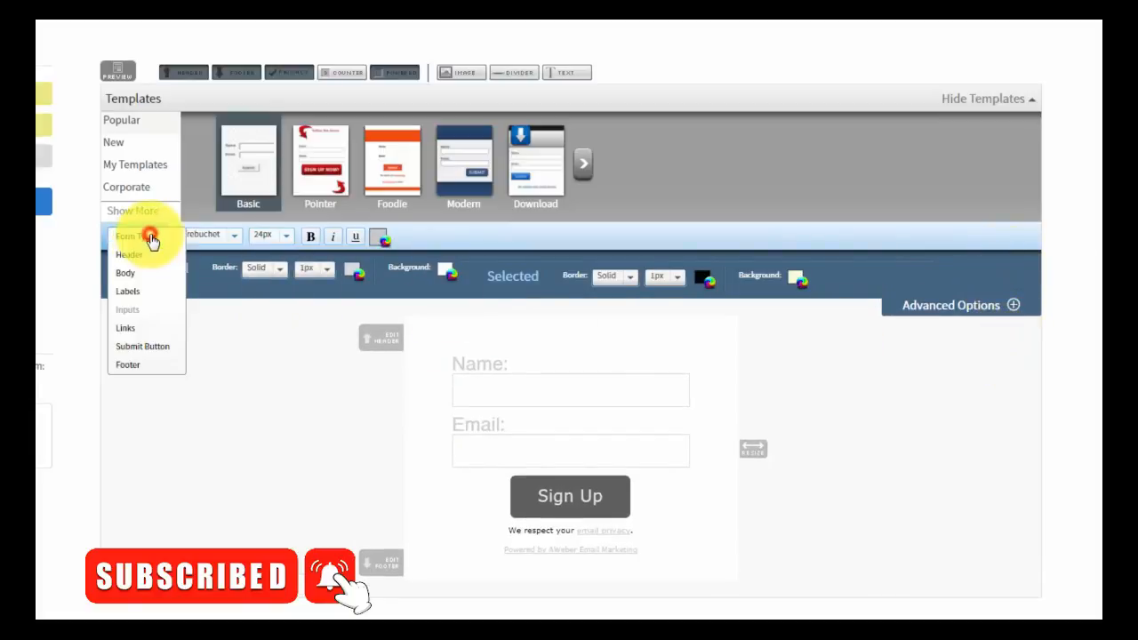
pyautogui.click(127, 331)
pyautogui.click(145, 234)
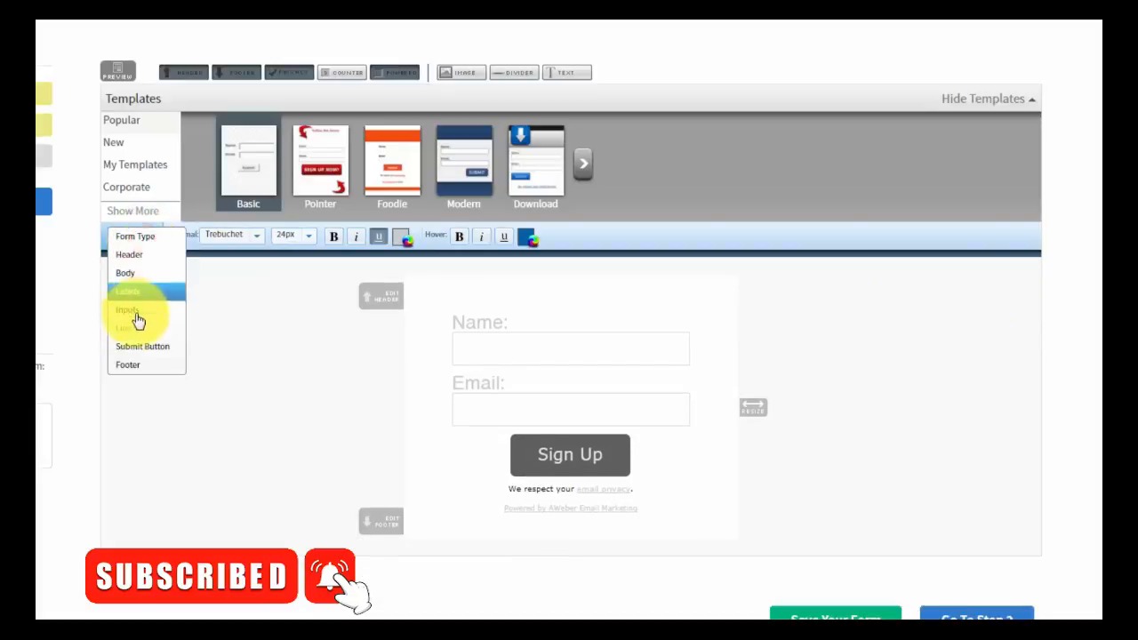
pyautogui.click(138, 348)
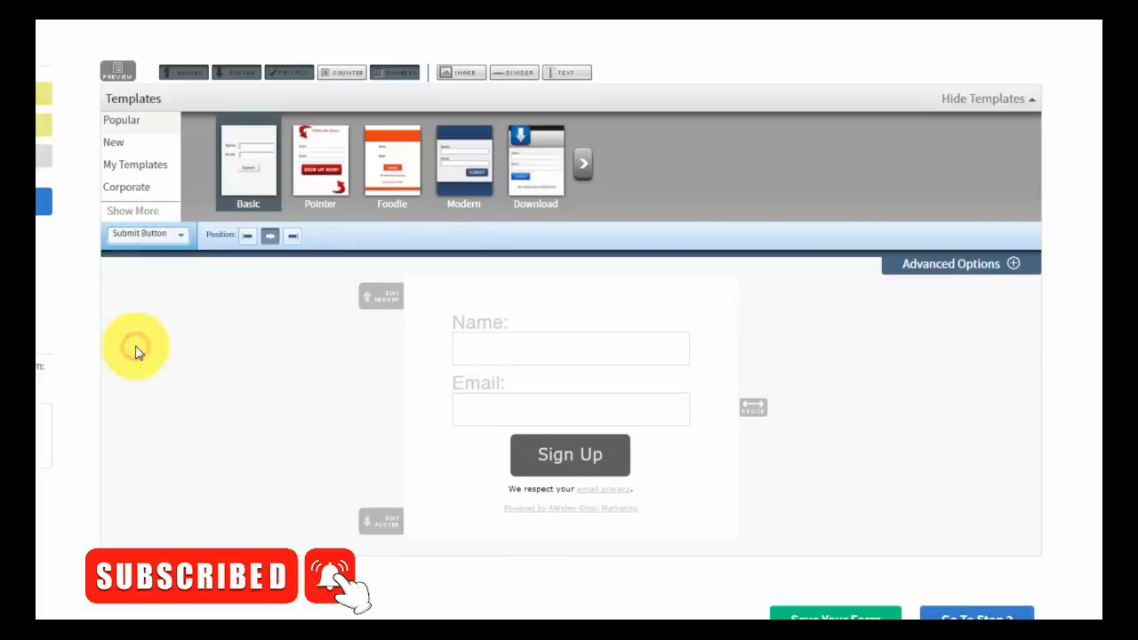
pyautogui.click(1013, 266)
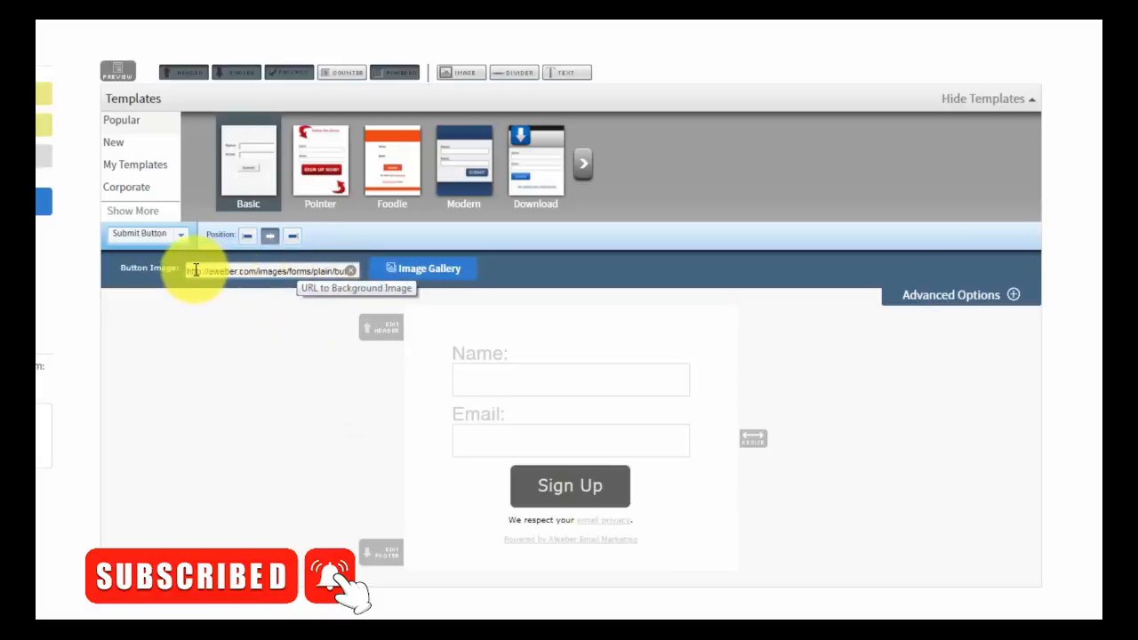
pyautogui.click(174, 235)
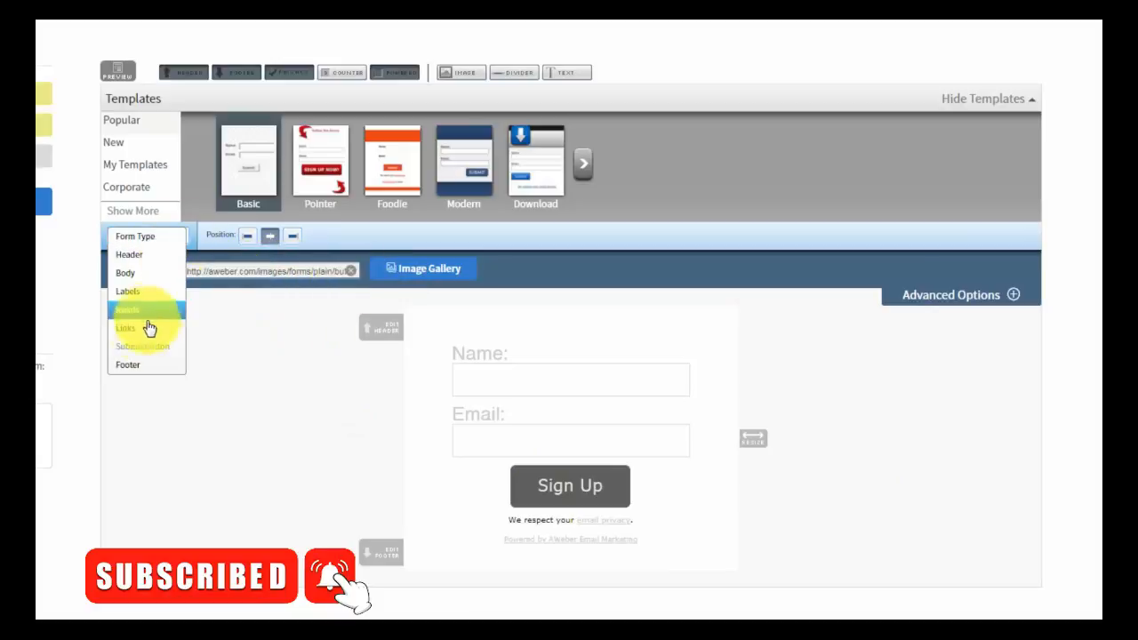
pyautogui.click(131, 367)
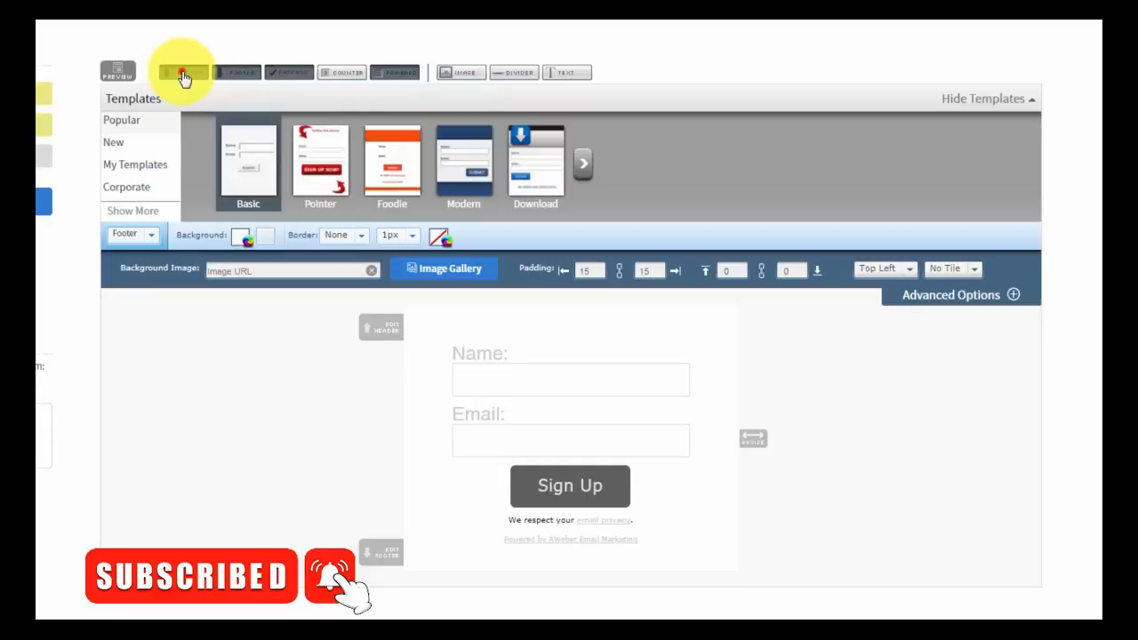
# - Turn off the Header, Footer, Privacy and Powered-by elements of the form
pyautogui.click(183, 77)
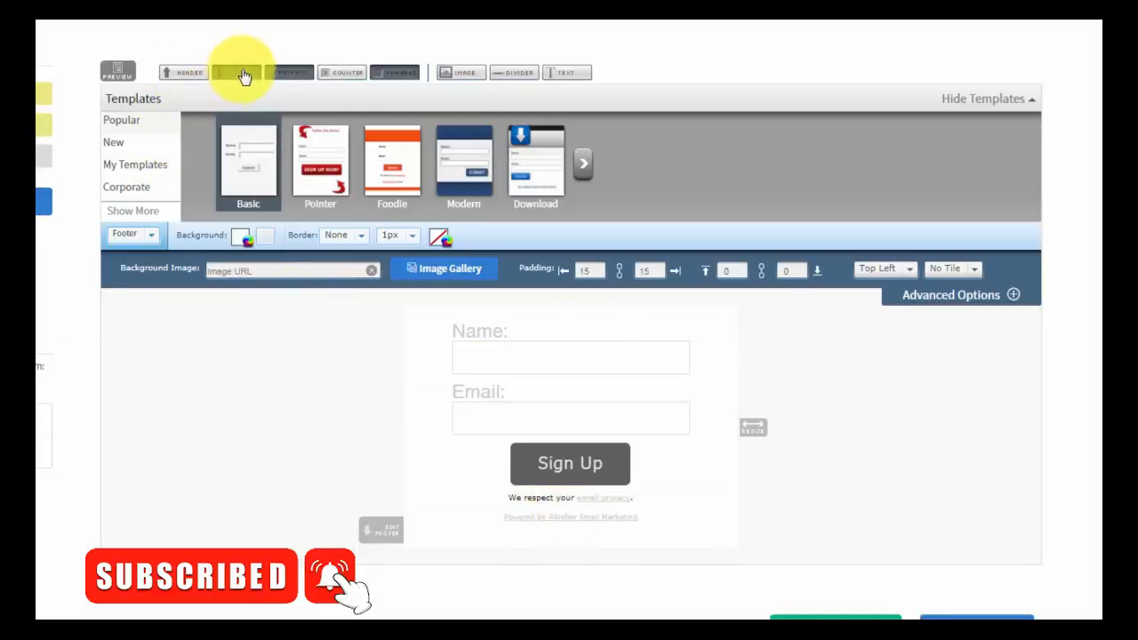
pyautogui.click(236, 73)
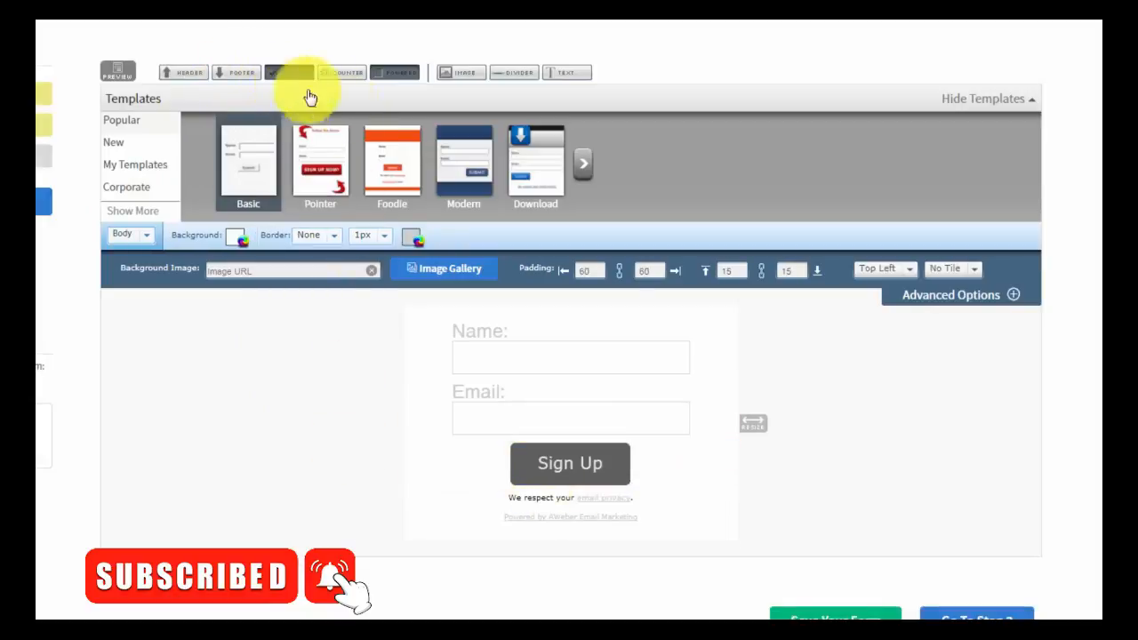
pyautogui.click(283, 75)
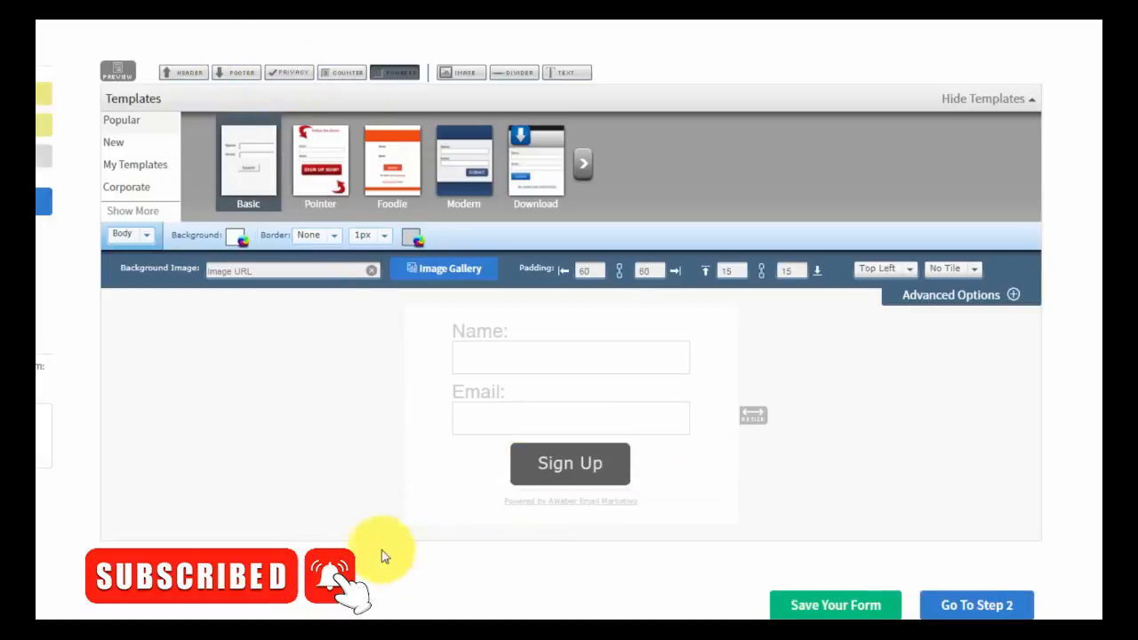
pyautogui.click(392, 72)
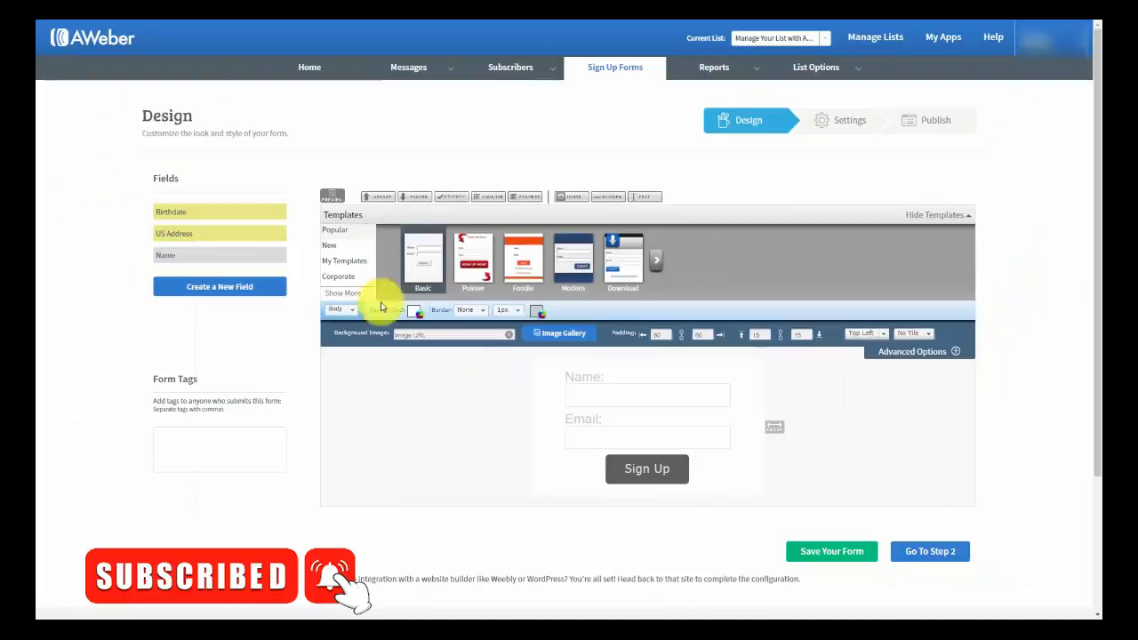
# - Preview the Name and Email form, then close the preview and the blocked-popups notice
pyautogui.click(331, 195)
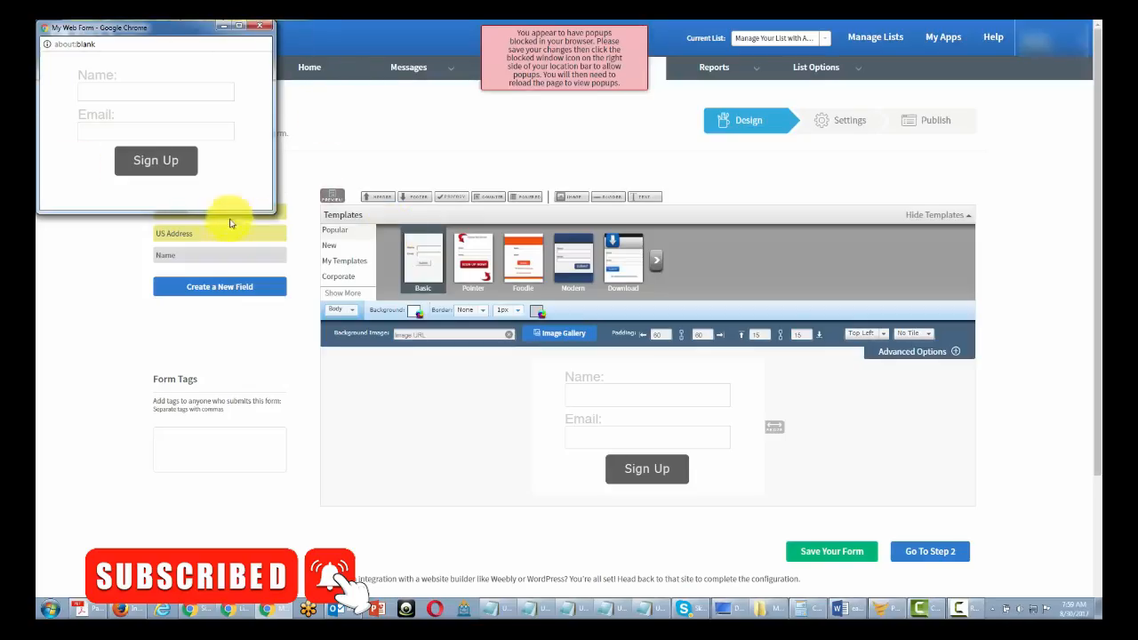
pyautogui.click(259, 25)
pyautogui.click(569, 61)
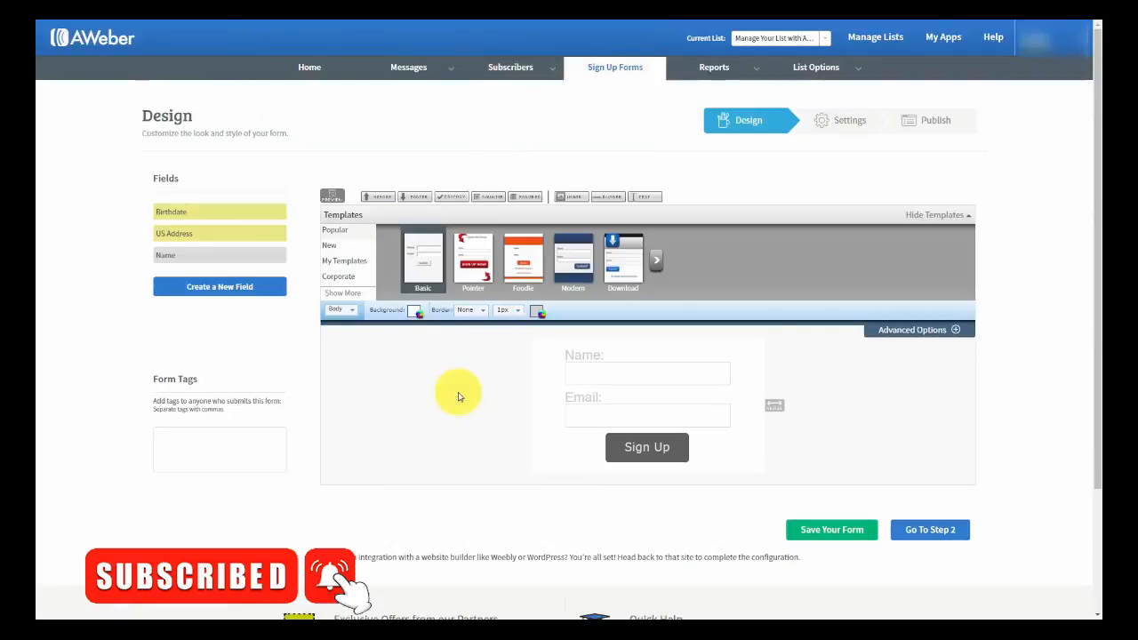
# - Set the form type to Pop-Over and preview how it appears
pyautogui.click(353, 313)
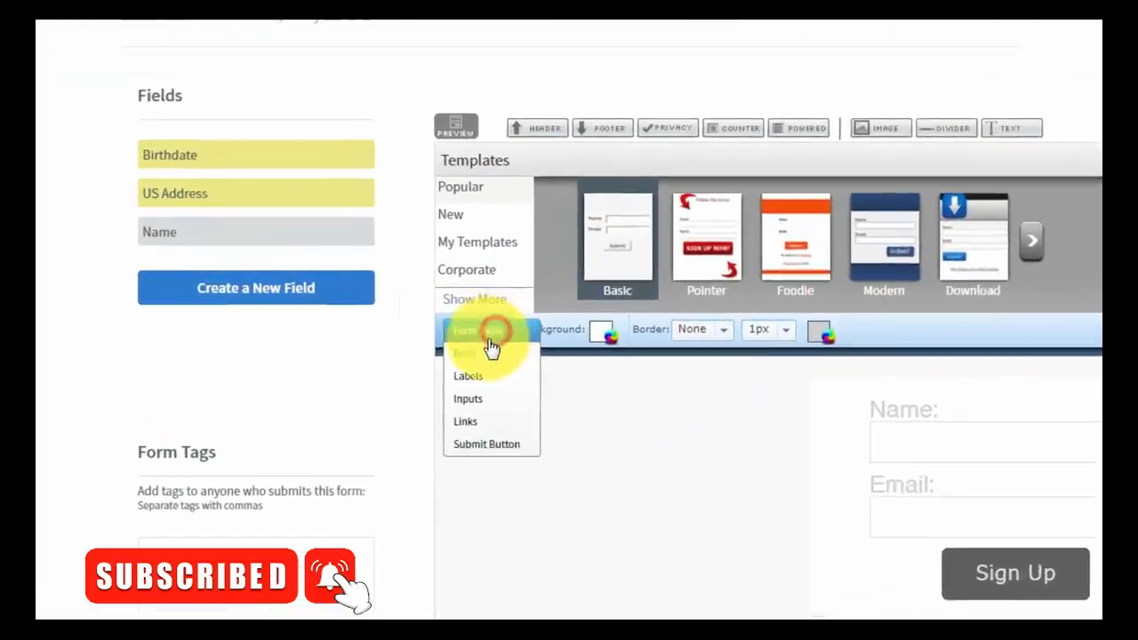
pyautogui.click(377, 325)
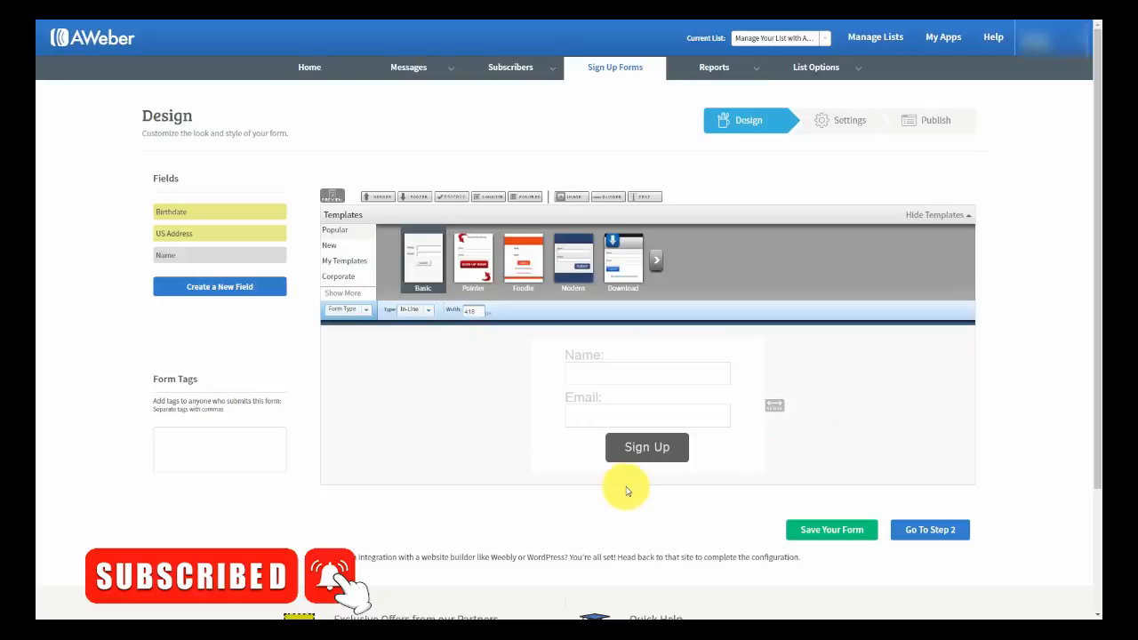
pyautogui.click(426, 311)
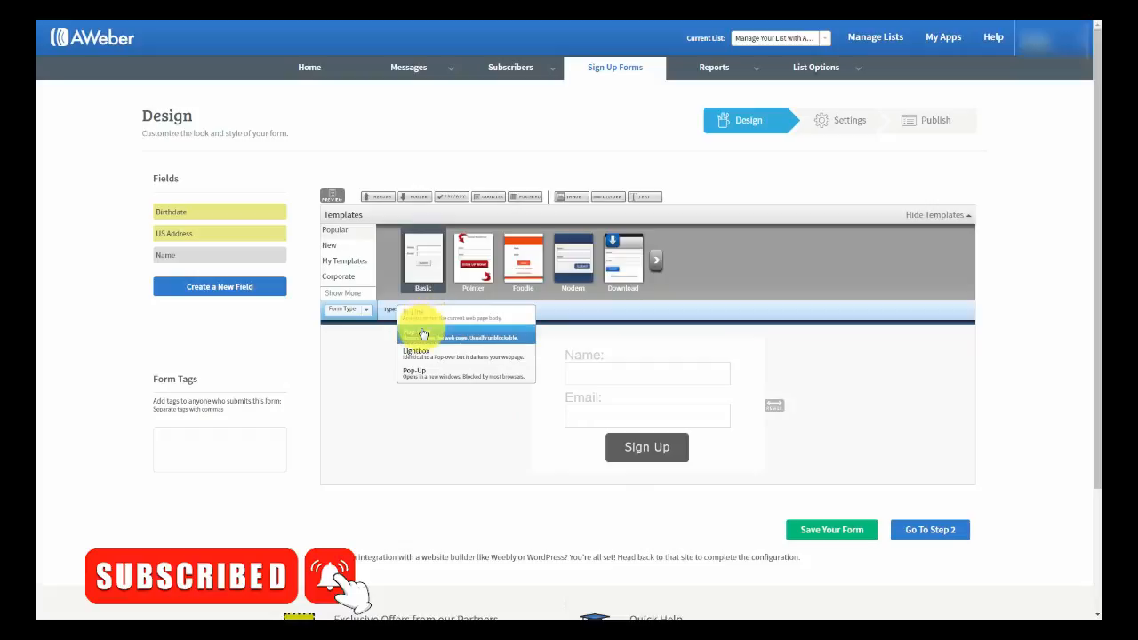
pyautogui.click(422, 336)
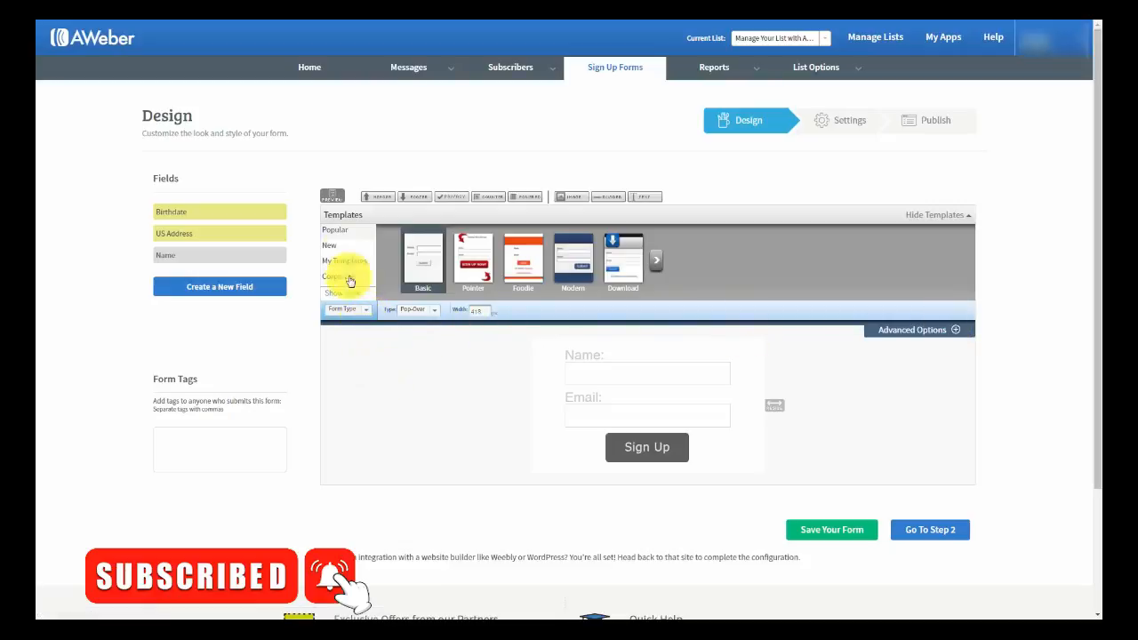
pyautogui.click(331, 195)
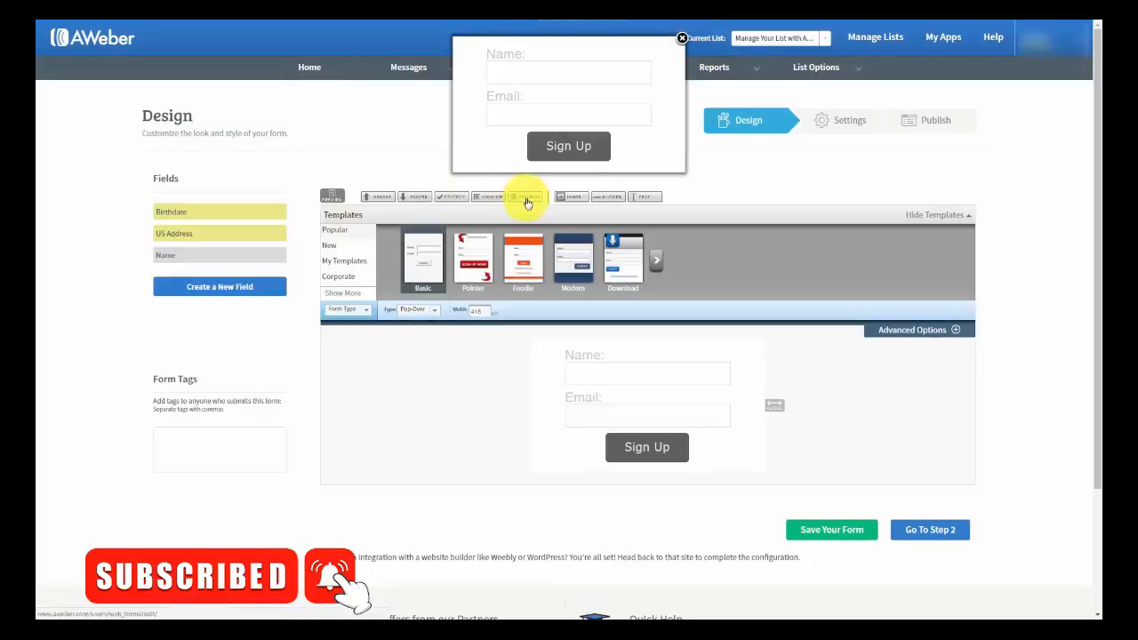
pyautogui.click(682, 38)
# - Switch the form type to Lightbox and preview it
pyautogui.click(432, 310)
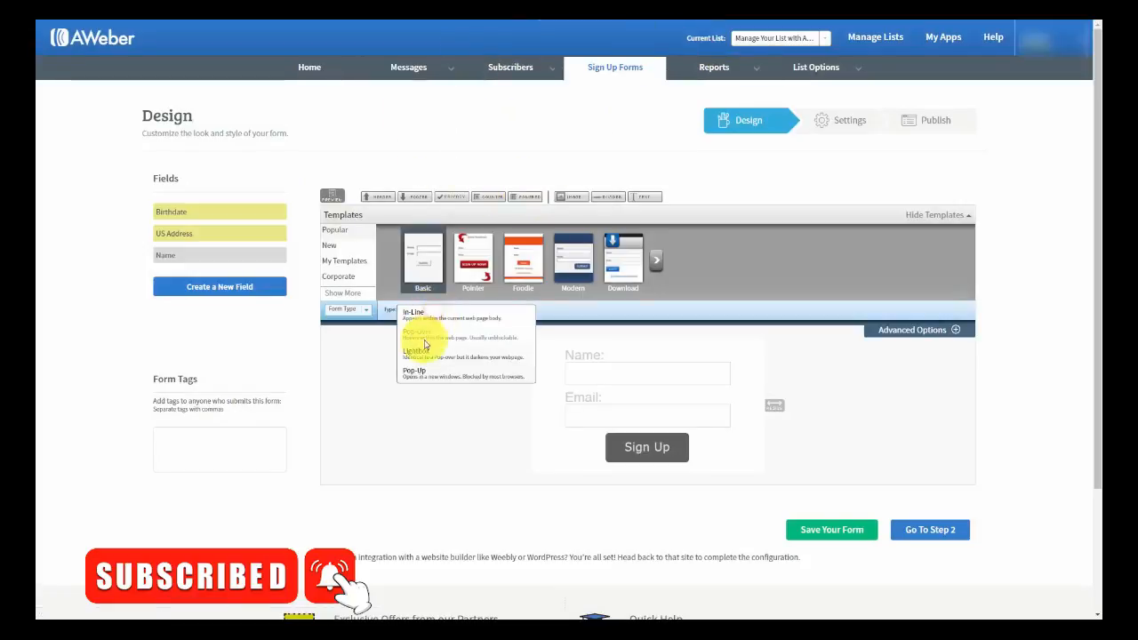
pyautogui.click(421, 352)
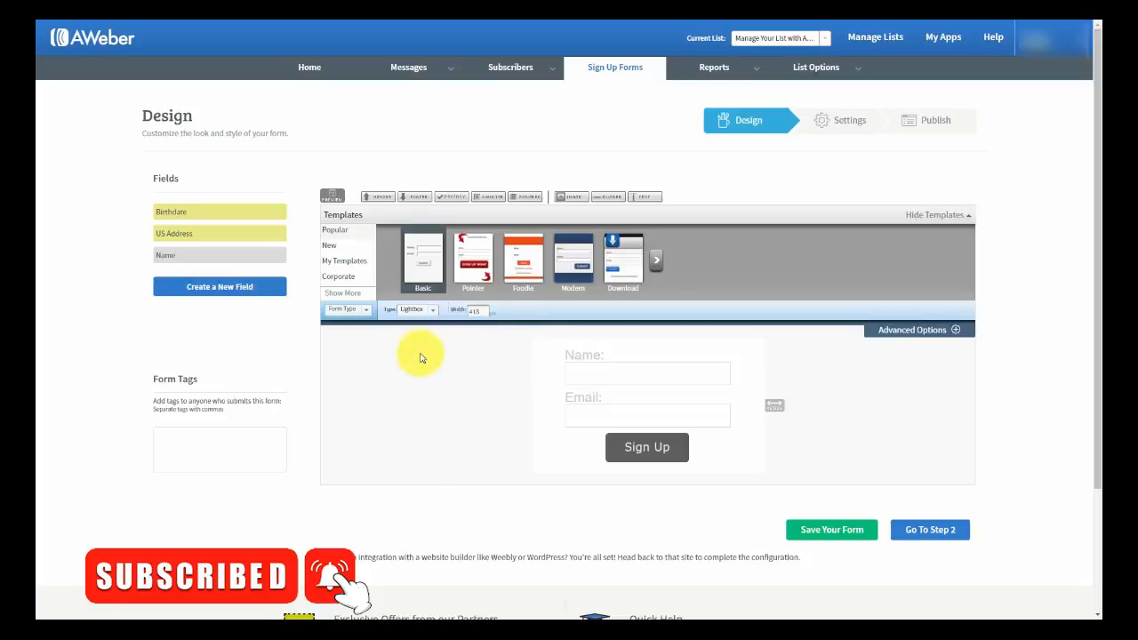
pyautogui.click(333, 197)
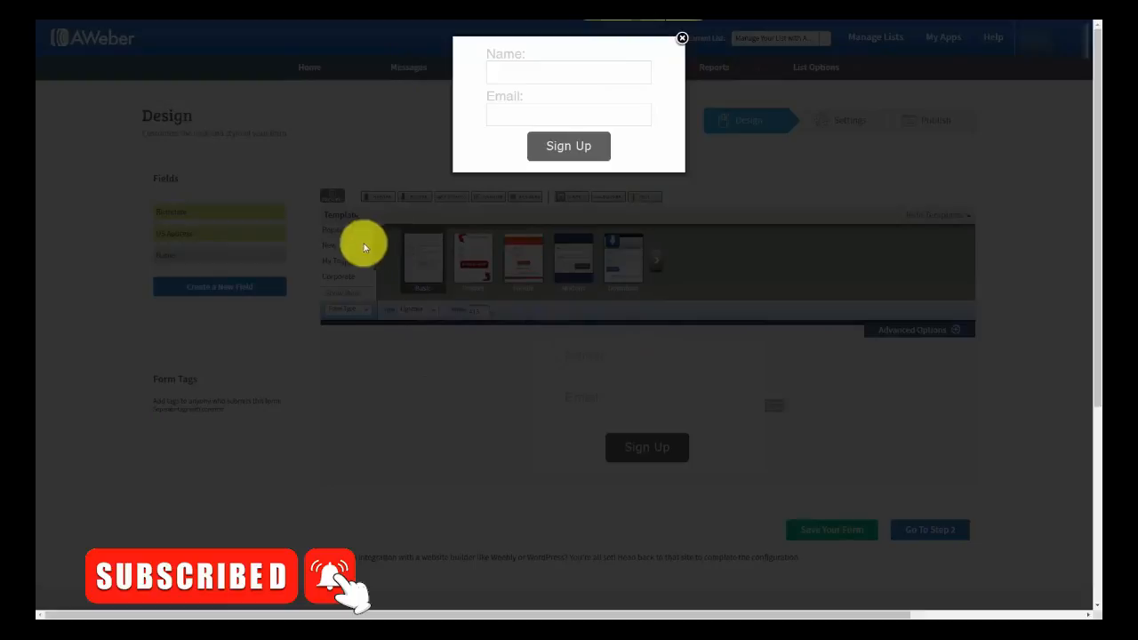
pyautogui.click(683, 38)
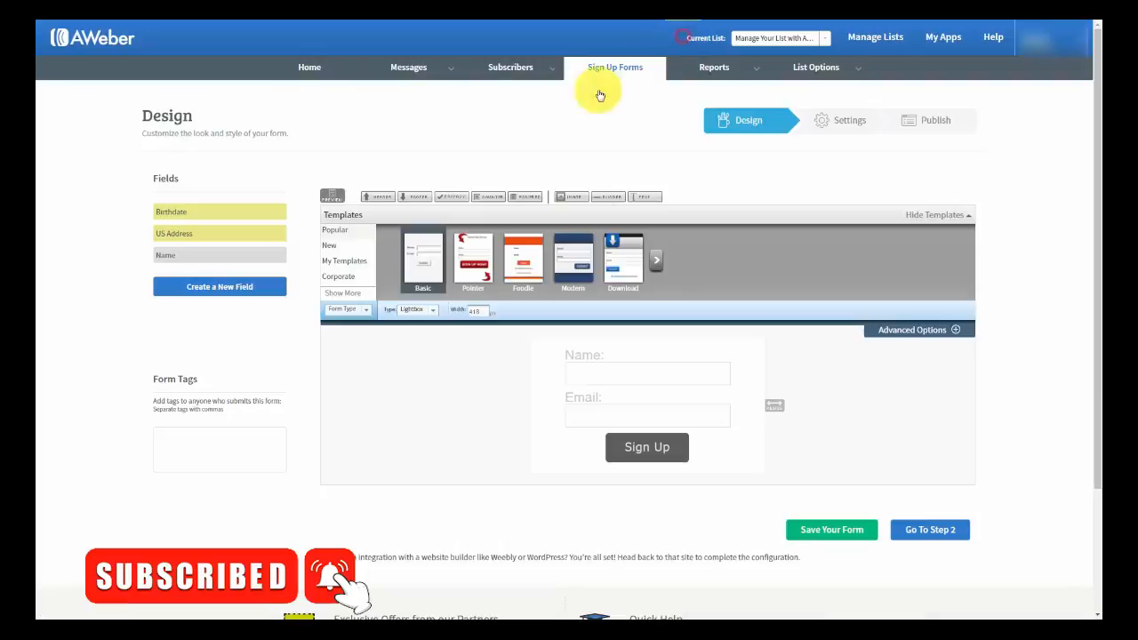
# - Set the form type to Pop-Up and check it in a preview
pyautogui.click(427, 313)
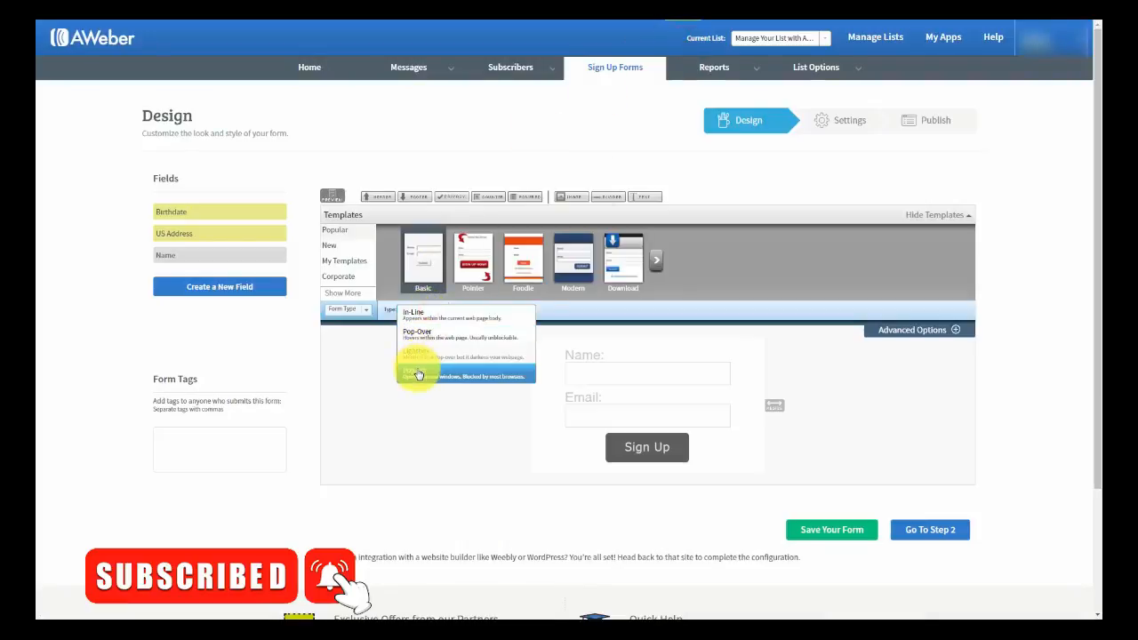
pyautogui.click(417, 375)
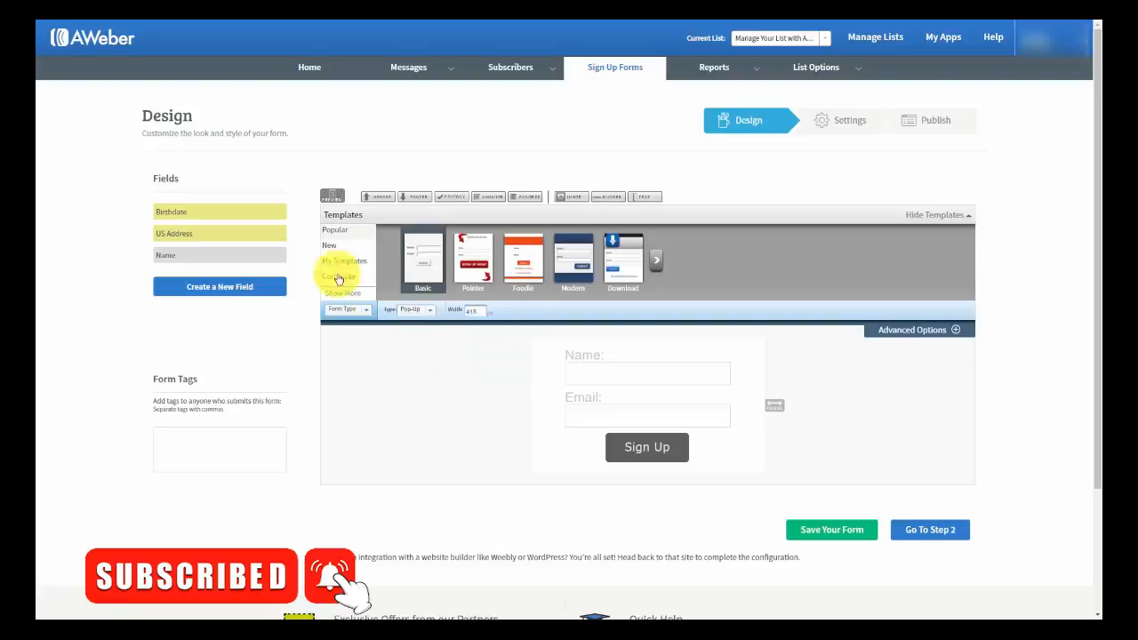
pyautogui.click(331, 196)
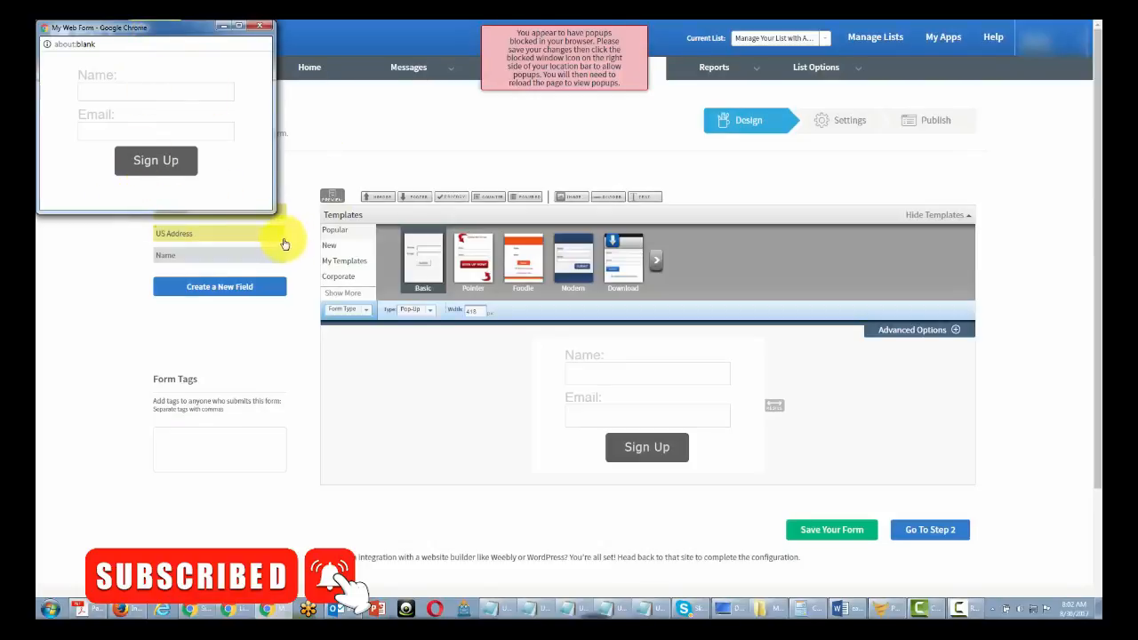
pyautogui.click(542, 76)
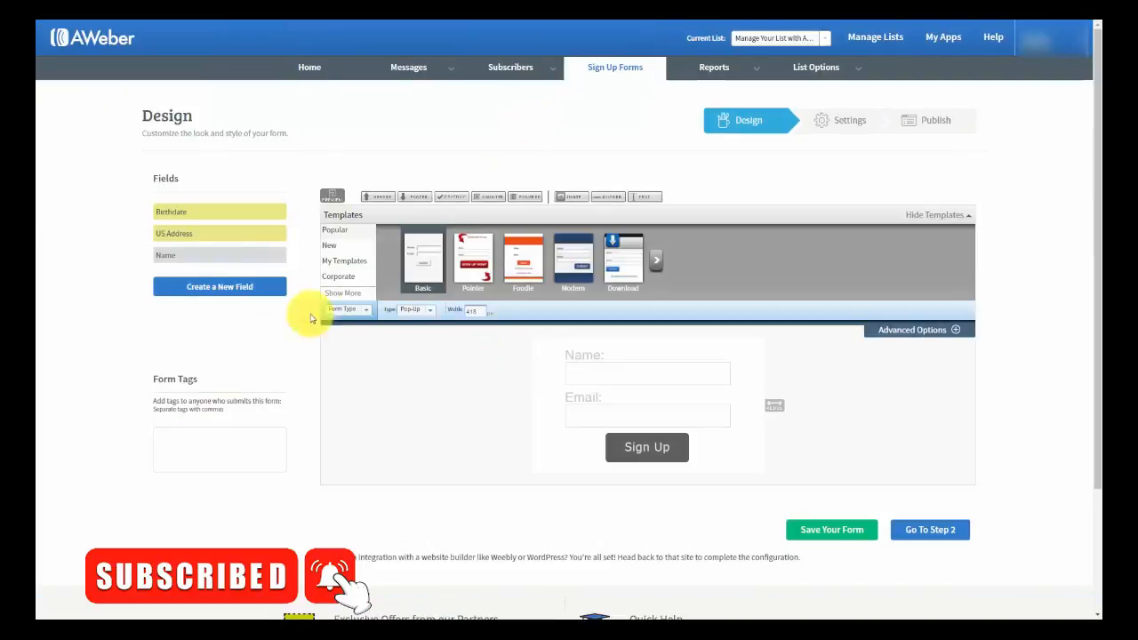
# - Edit the Width value and drag the resize handle to widen the form to 374
pyautogui.click(475, 311)
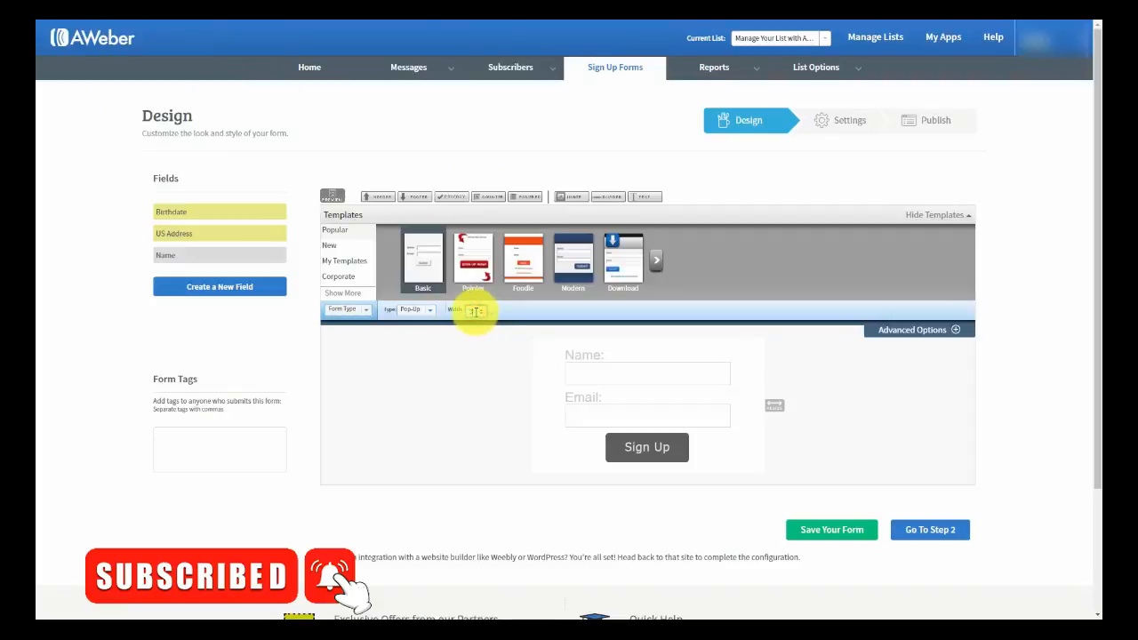
pyautogui.press('BackSpace')
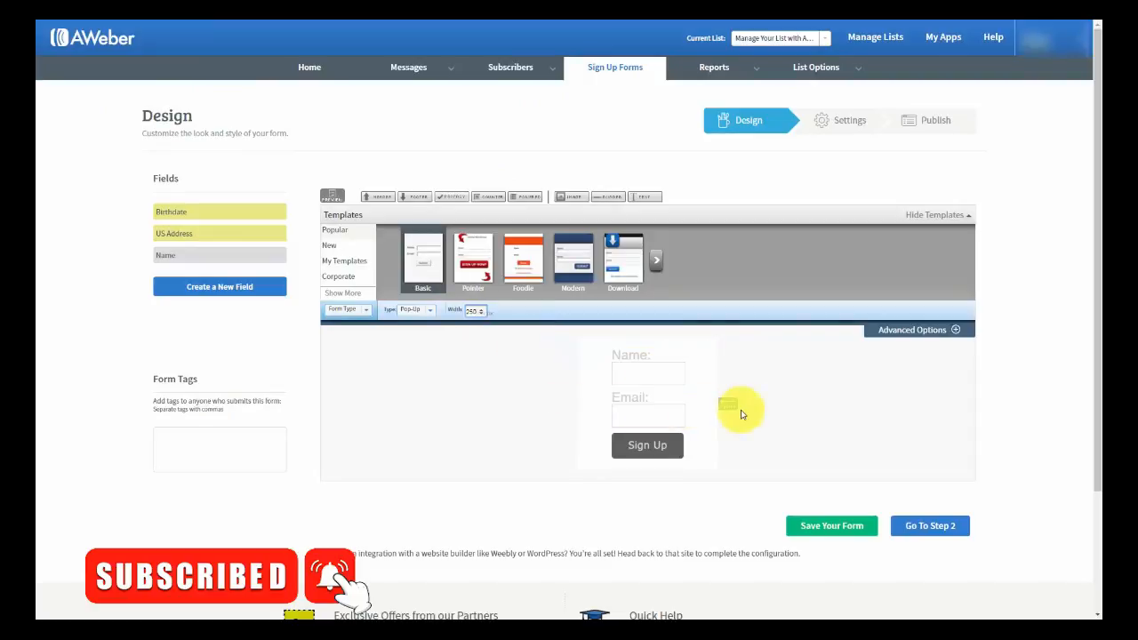
pyautogui.moveTo(730, 405); pyautogui.dragTo(800, 409)
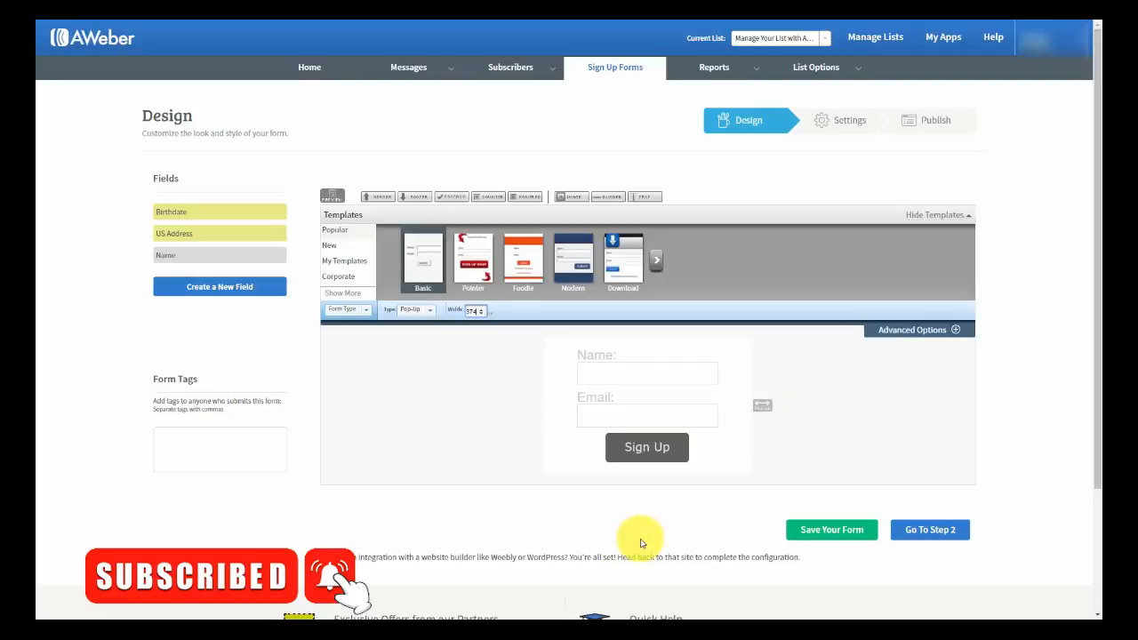
# - At Step 2, replace the name 'My Web Form' with 'Test for Aweber' and save the form
pyautogui.click(912, 532)
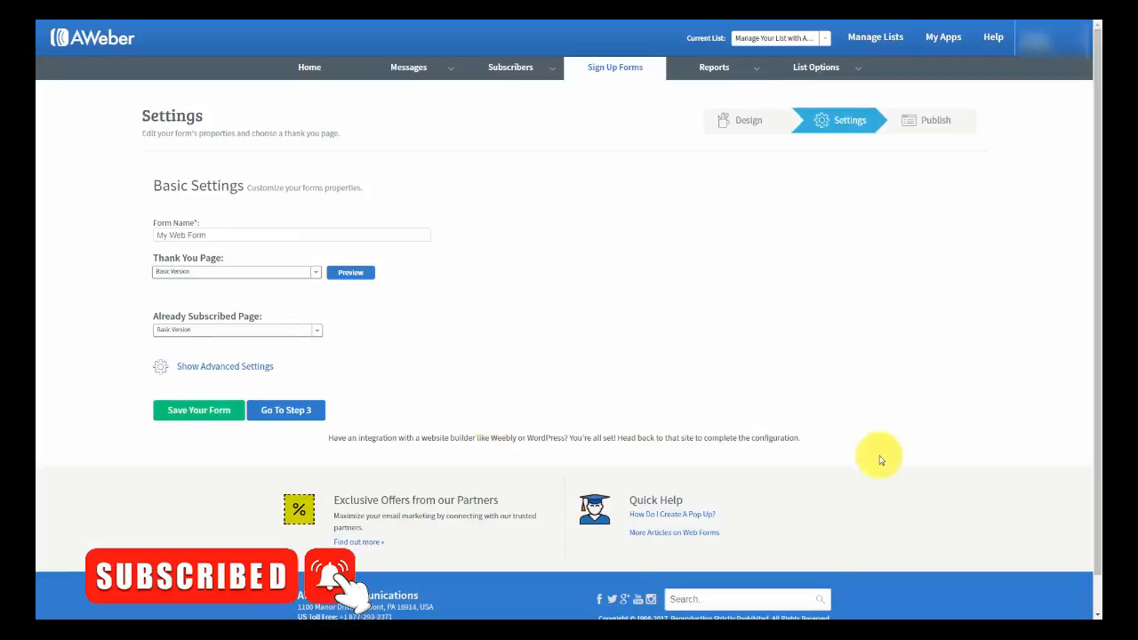
pyautogui.click(233, 233)
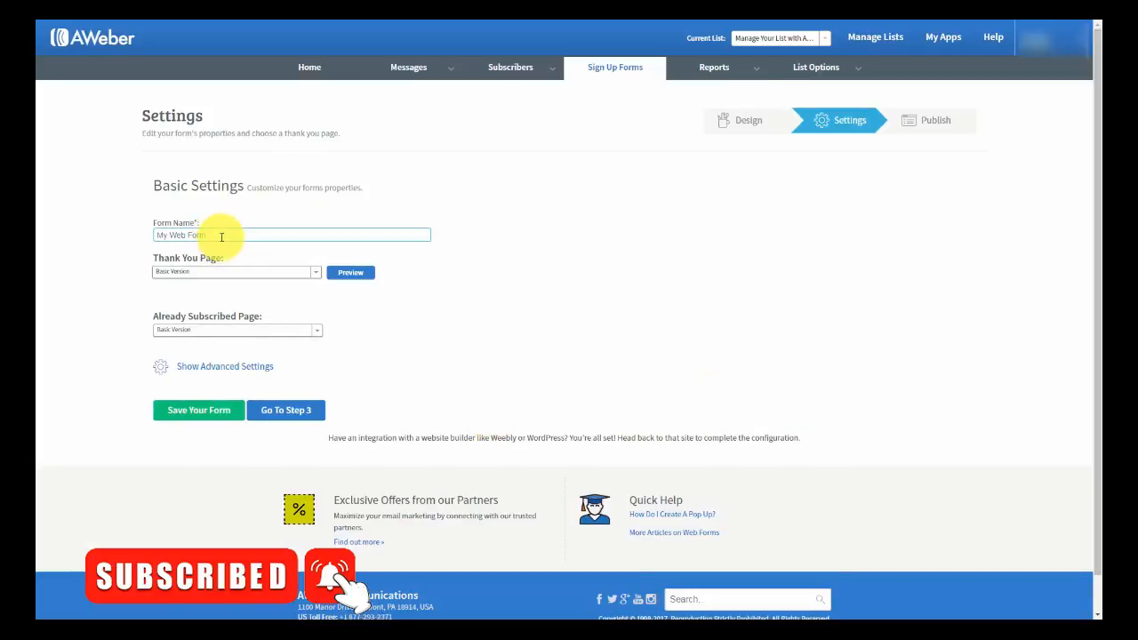
pyautogui.moveTo(221, 235); pyautogui.dragTo(152, 236)
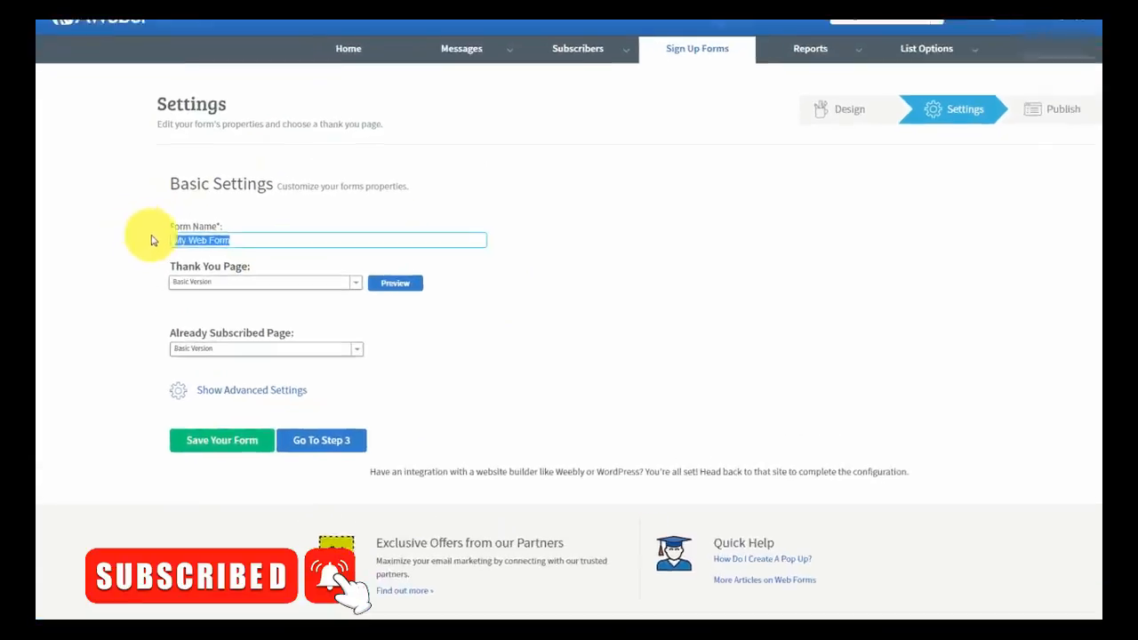
pyautogui.write('Test for Aweber')
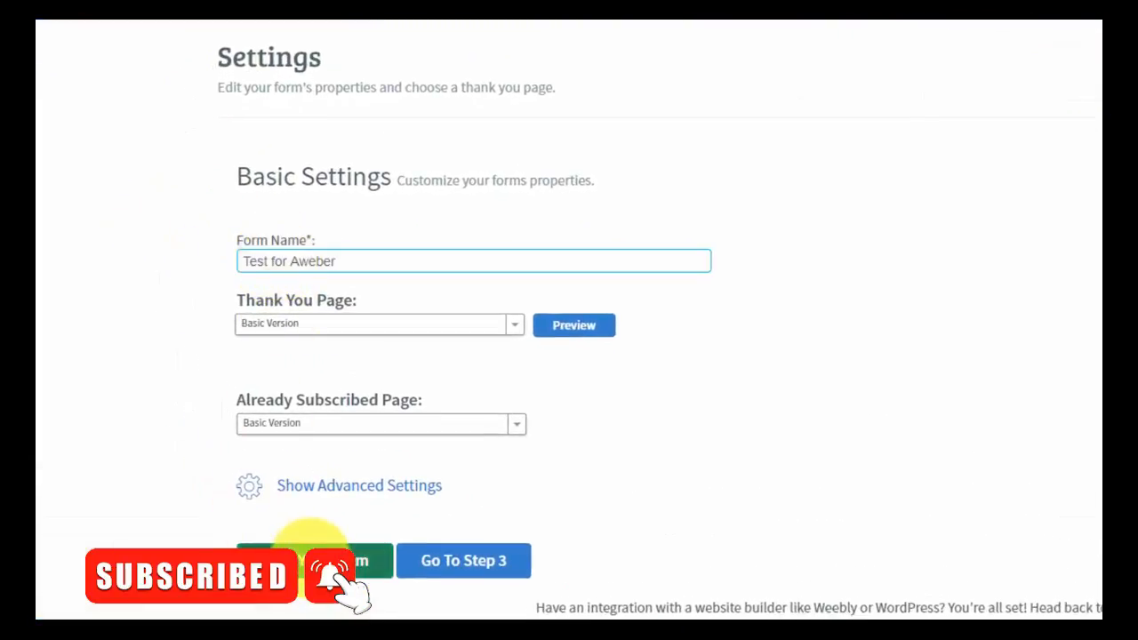
pyautogui.click(313, 562)
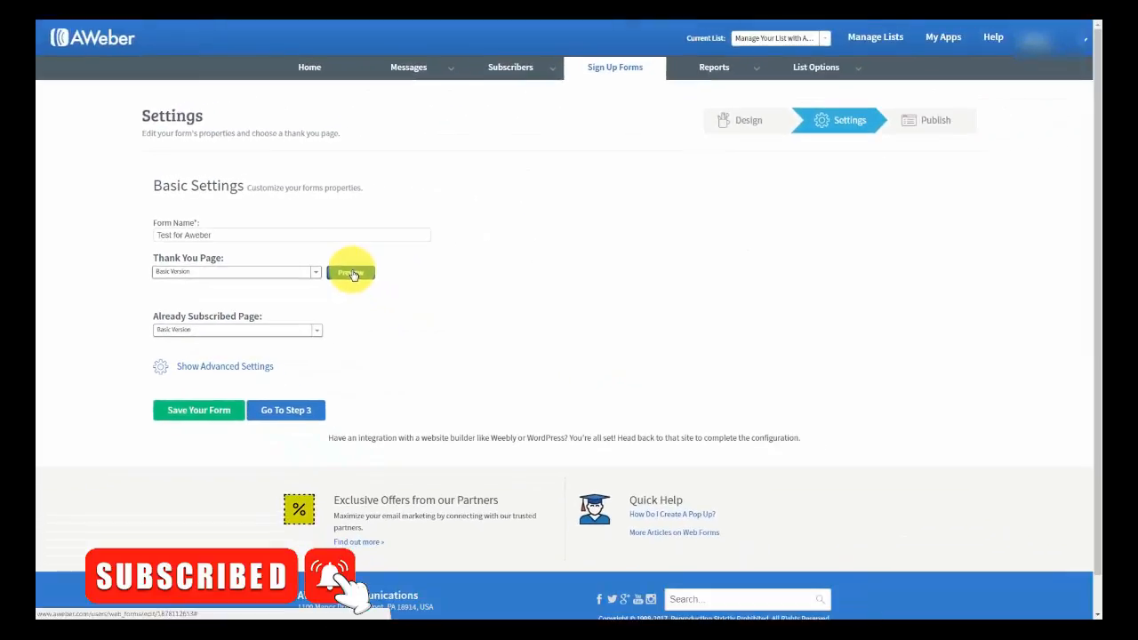
# - Preview the default 'You're Almost Done - Activate Your Subscription!' thank-you page, then list the thank-you page types
pyautogui.click(352, 273)
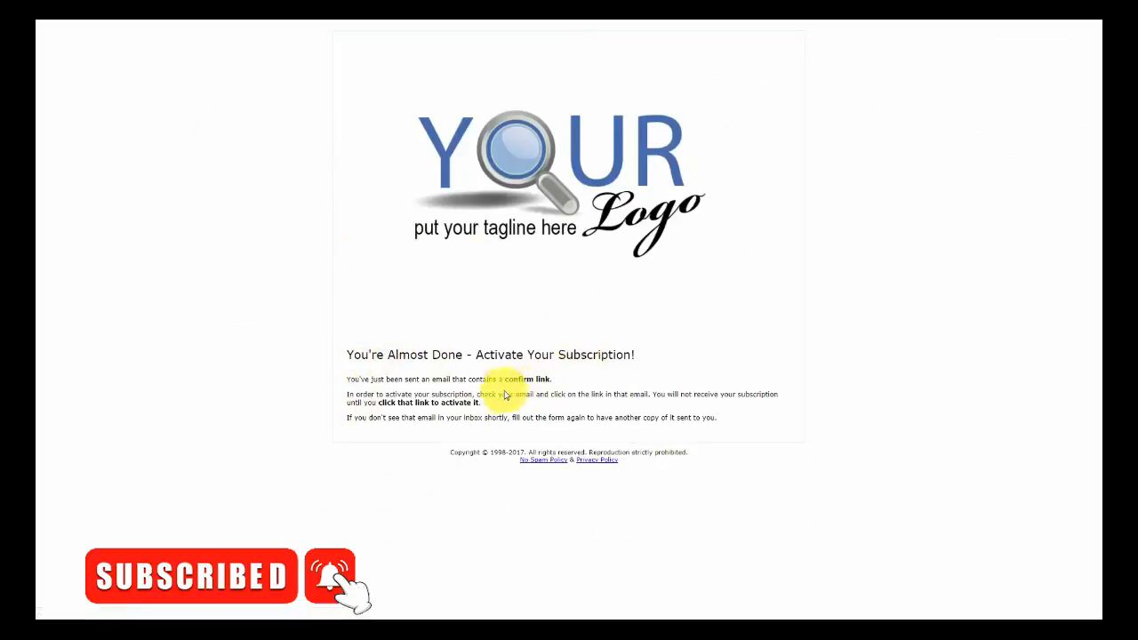
pyautogui.hotkey('ctrl', 'w')
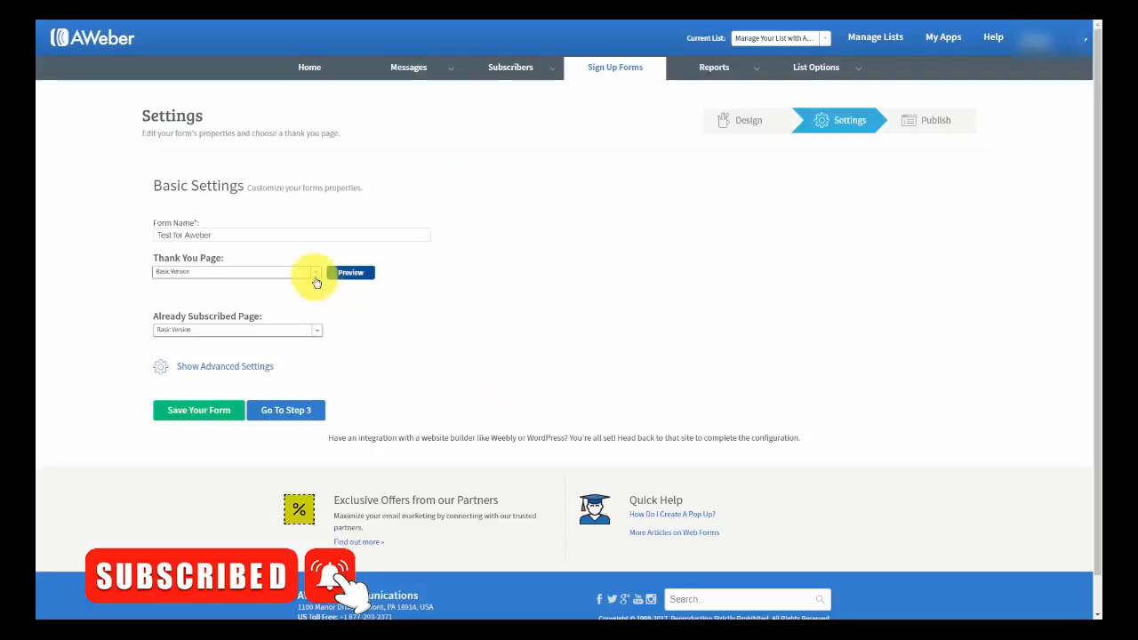
pyautogui.click(313, 272)
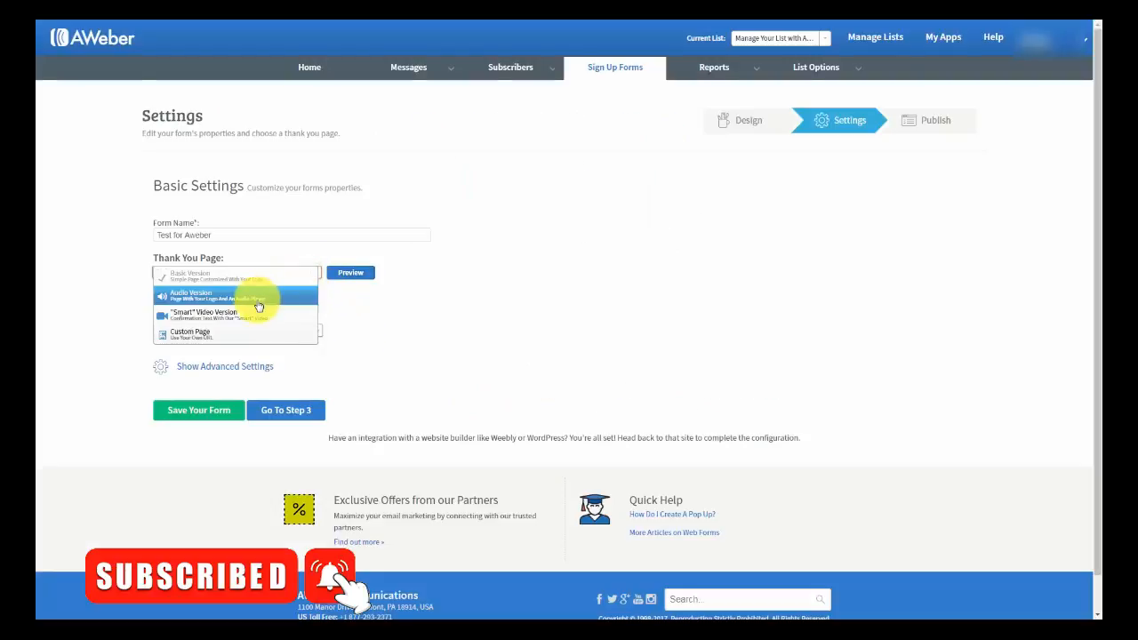
# - Switch the thank-you page to the Audio Version and preview it
pyautogui.click(594, 183)
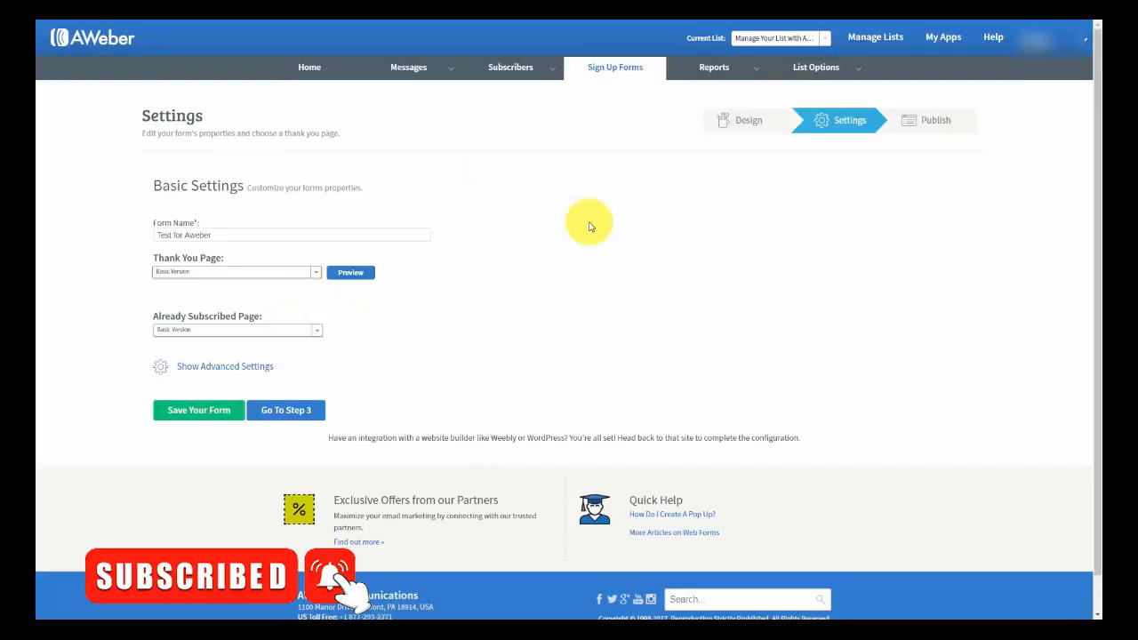
pyautogui.click(315, 273)
pyautogui.click(745, 265)
pyautogui.click(317, 273)
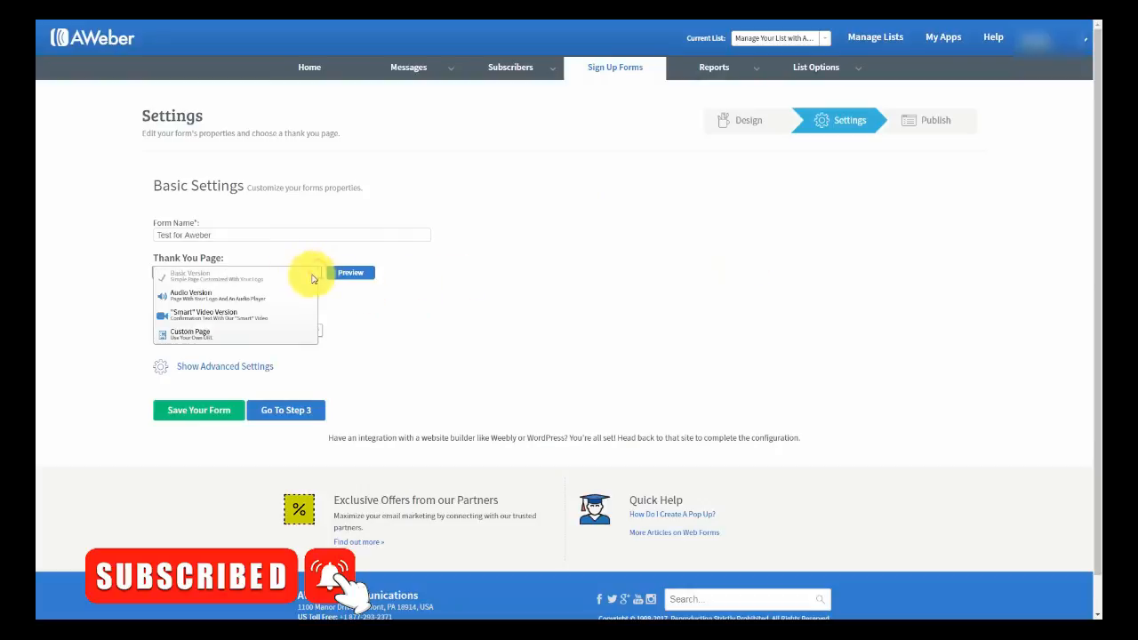
pyautogui.click(235, 299)
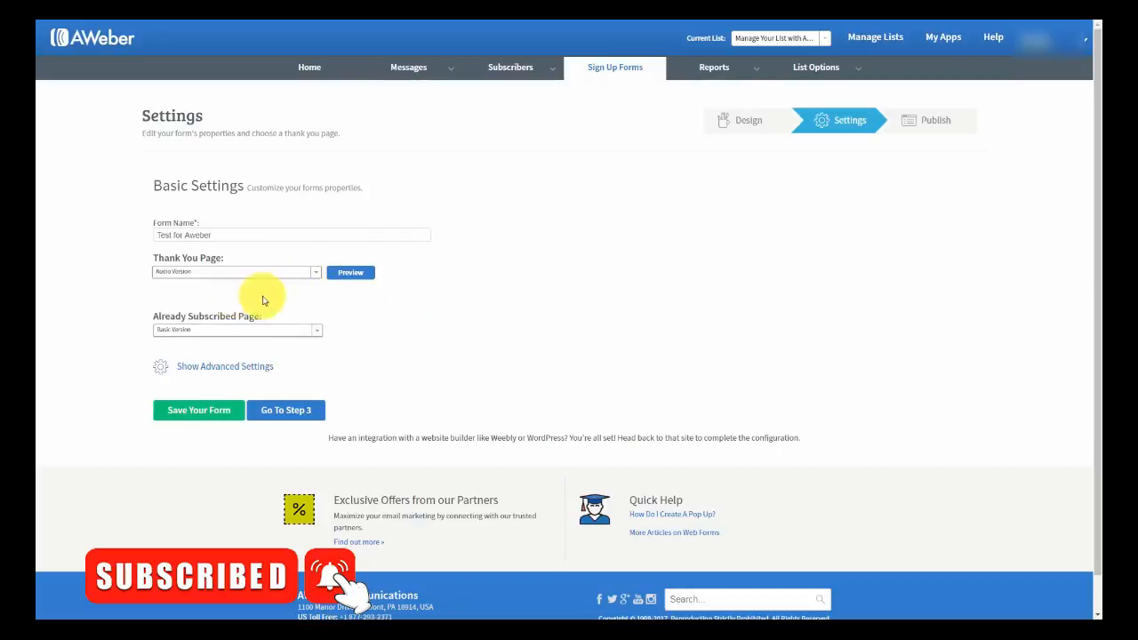
pyautogui.click(351, 272)
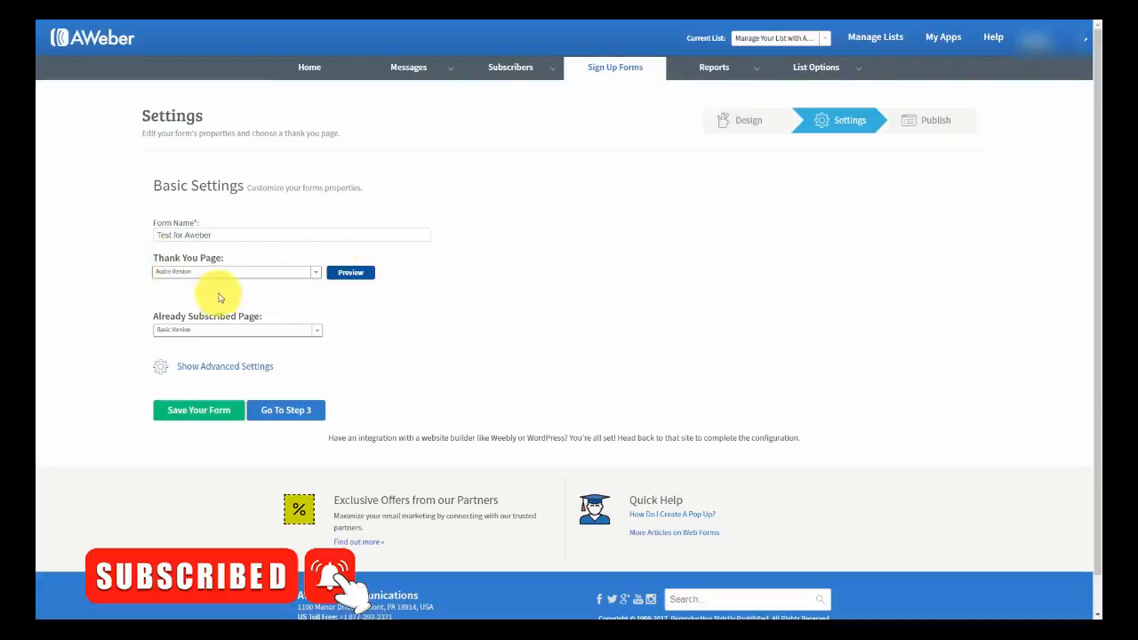
# - Change the thank-you page to the 'Smart' Video Version and preview it
pyautogui.click(312, 272)
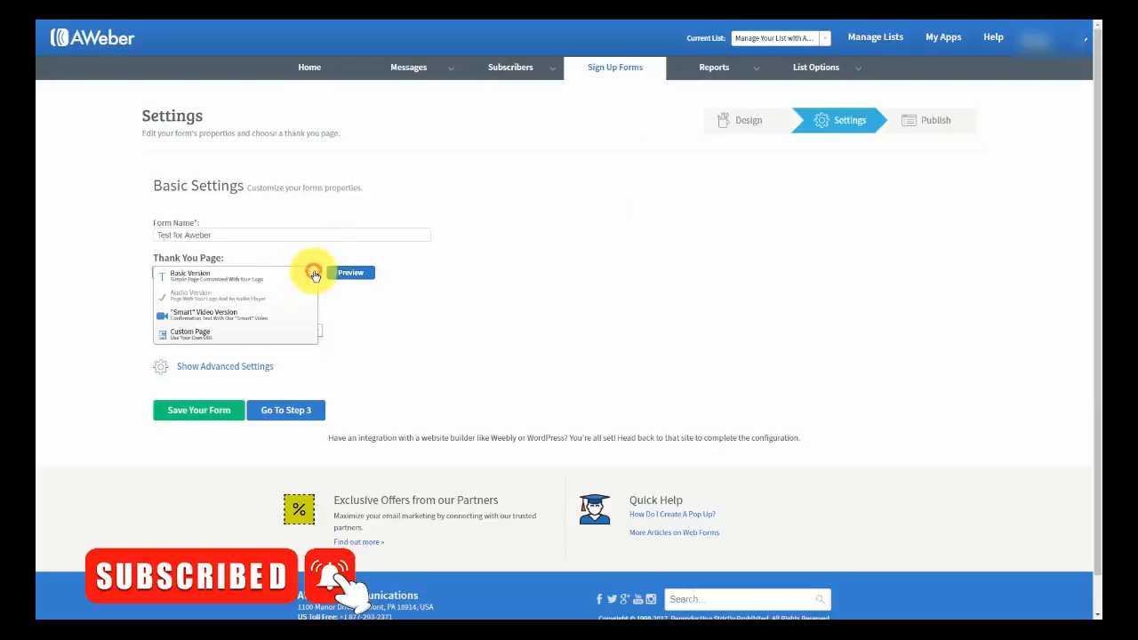
pyautogui.click(243, 317)
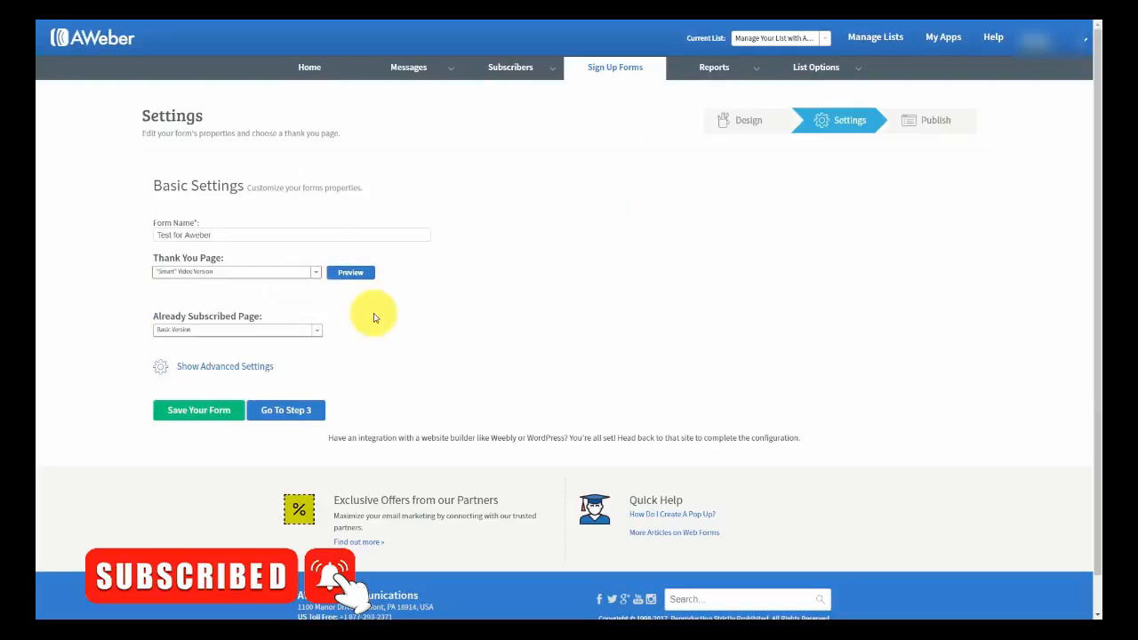
pyautogui.click(346, 272)
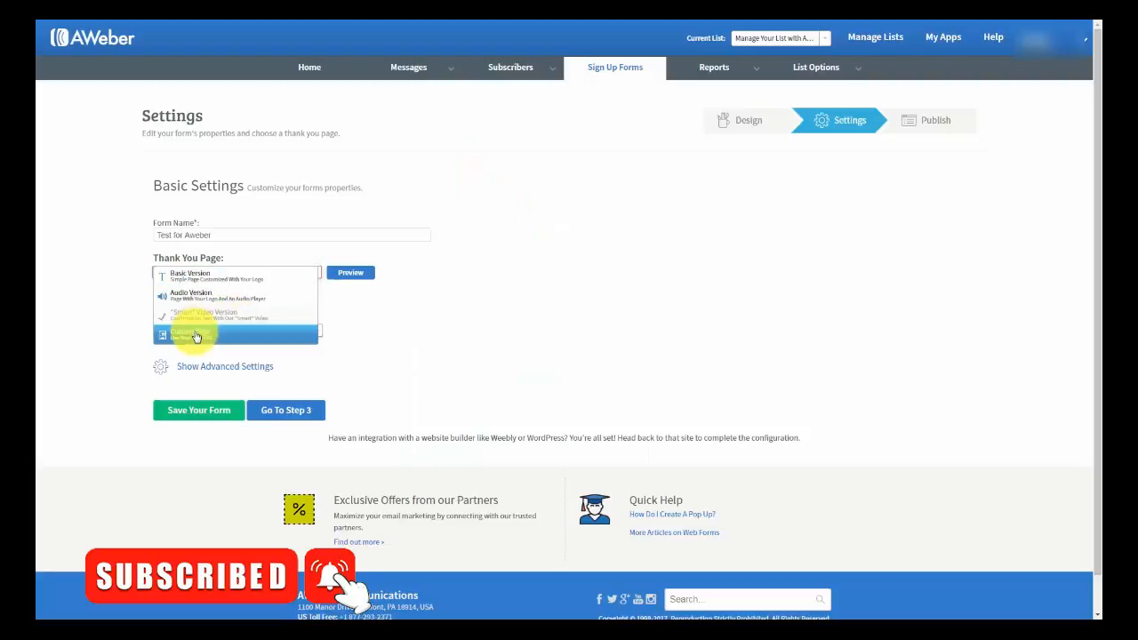
# - Choose Custom Page as thank-you page with an empty URL, keeping already-subscribed page as Basic Version
pyautogui.click(195, 335)
pyautogui.click(181, 293)
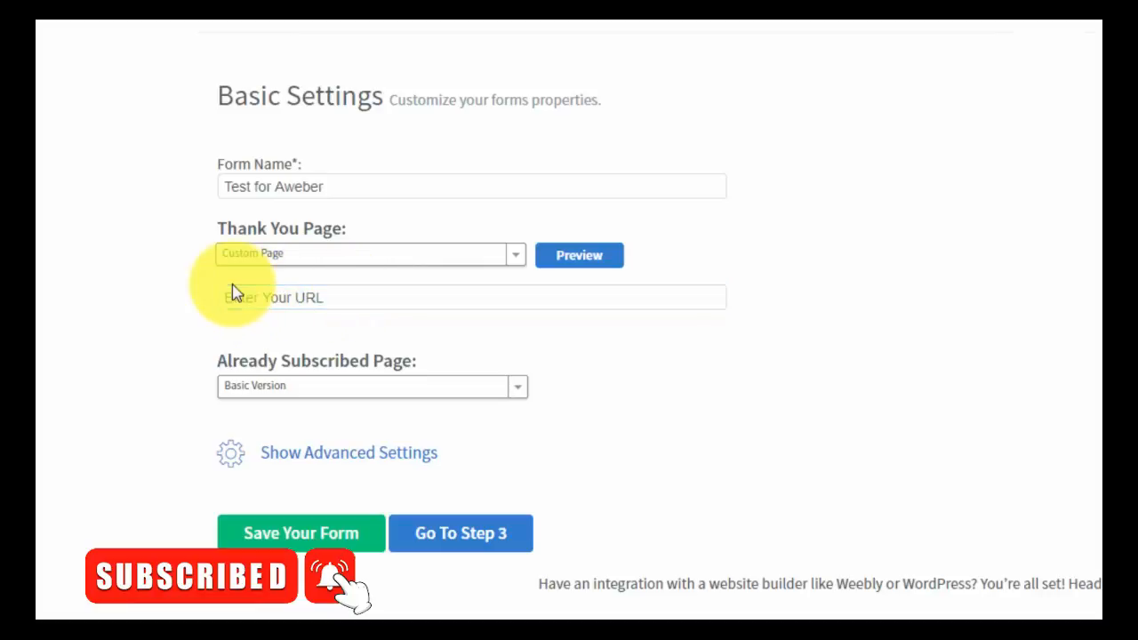
pyautogui.click(344, 323)
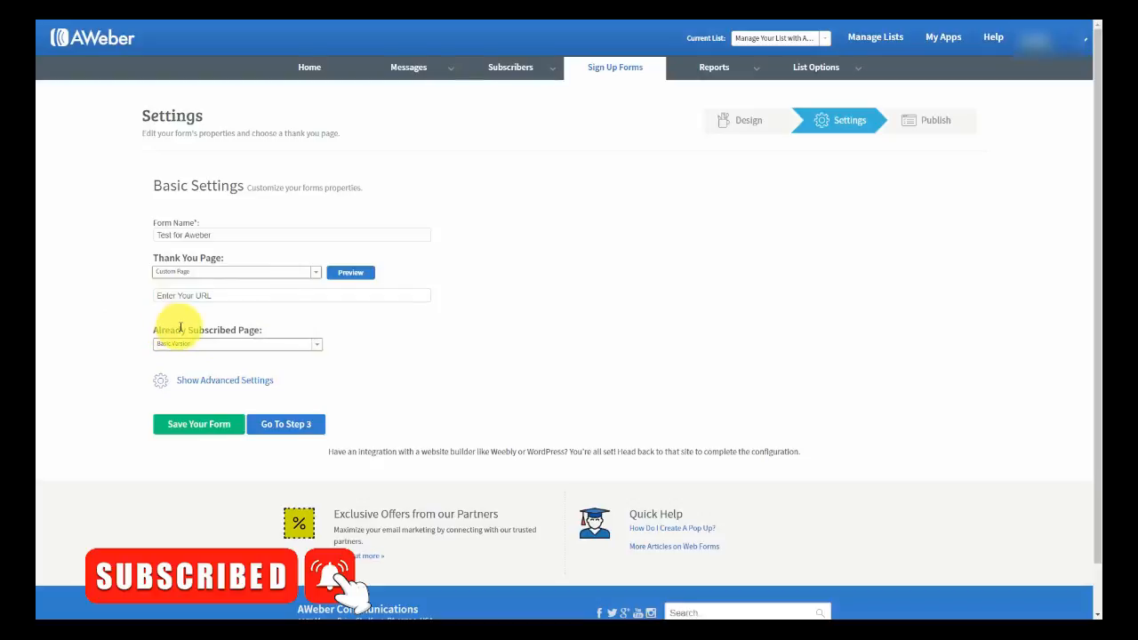
pyautogui.click(319, 348)
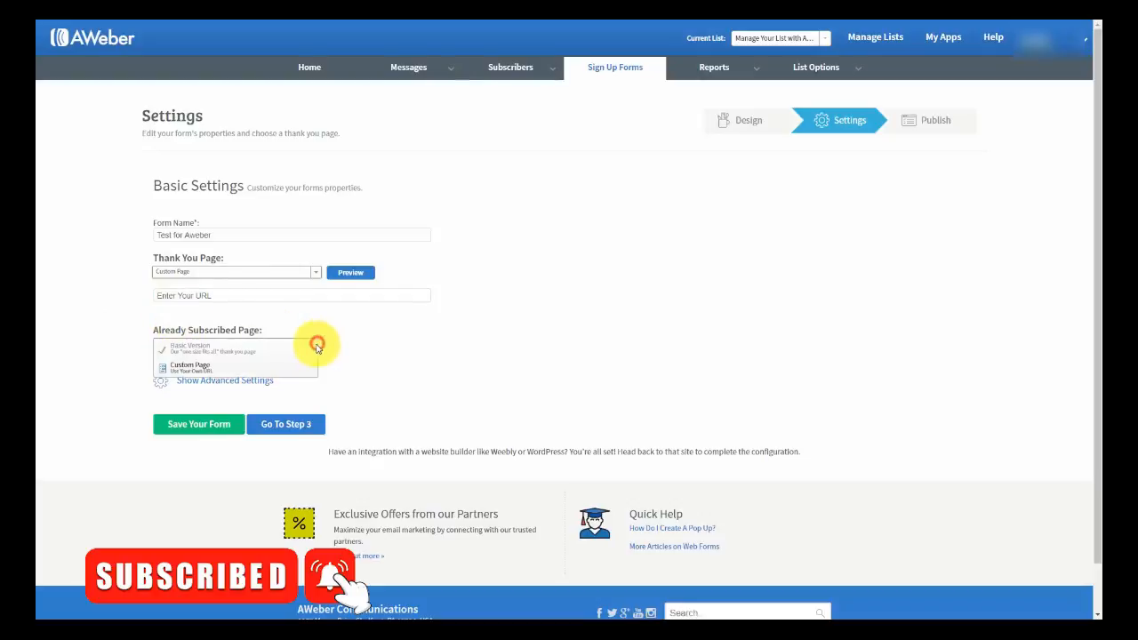
pyautogui.click(216, 372)
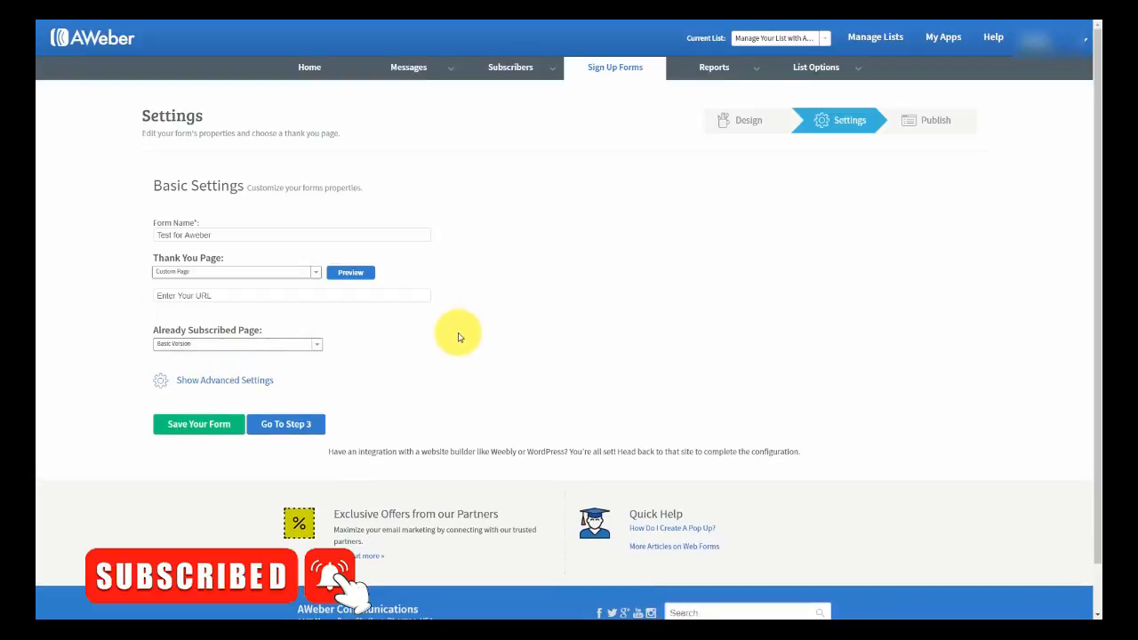
# - In Advanced Settings, tick 'Forward subscriber information to your thank you page'
pyautogui.click(223, 380)
pyautogui.scroll(-1, 456, 361)
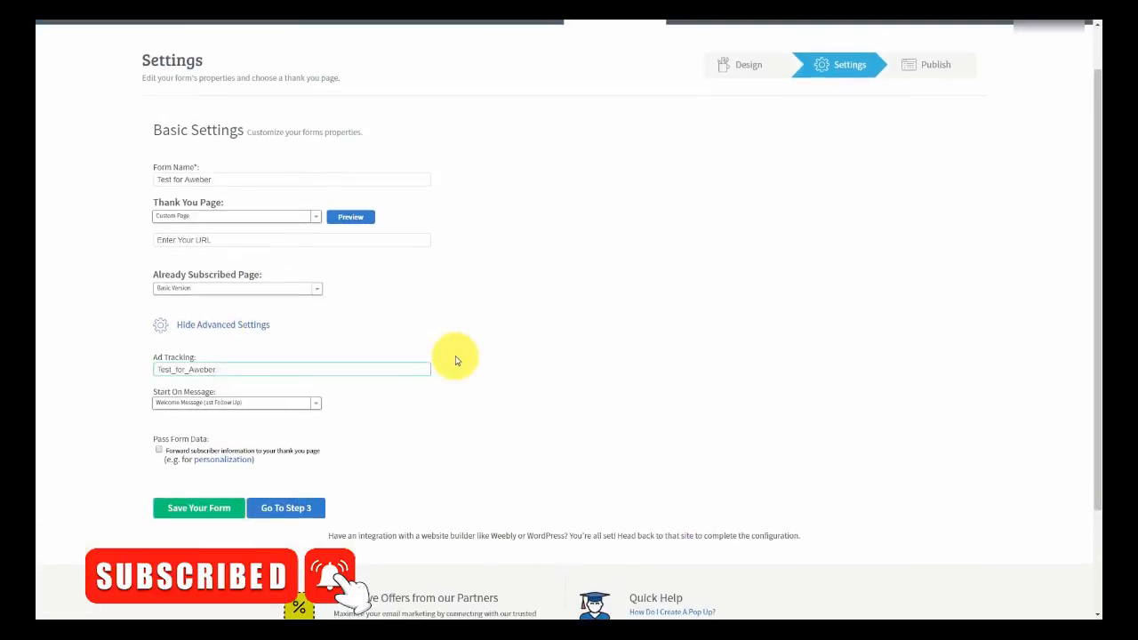
pyautogui.scroll(1, 449, 366)
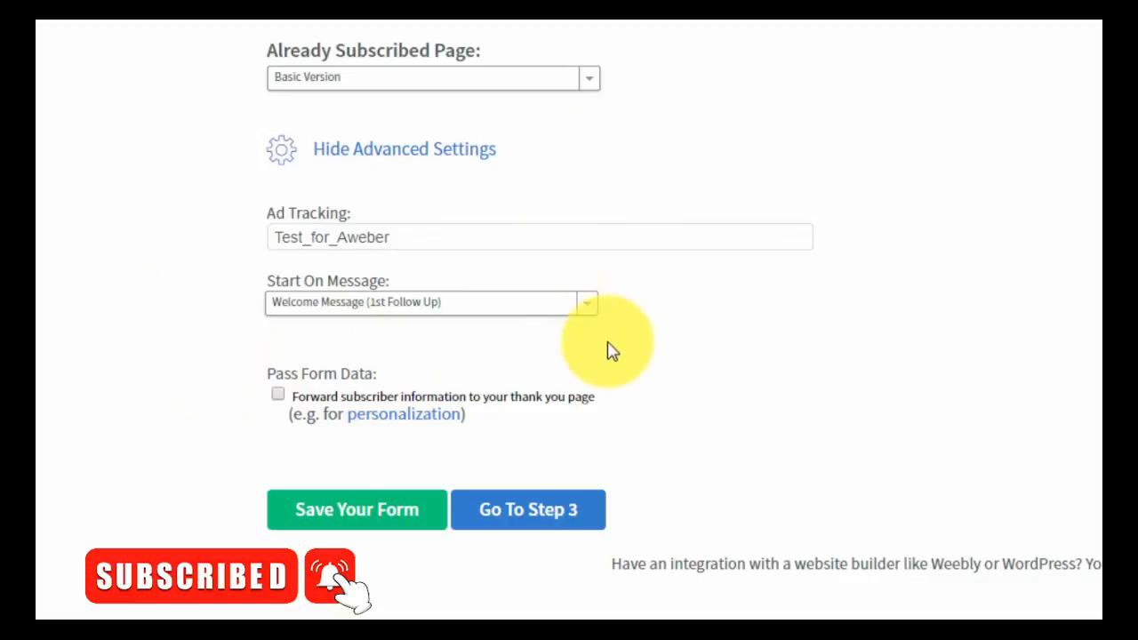
pyautogui.click(277, 395)
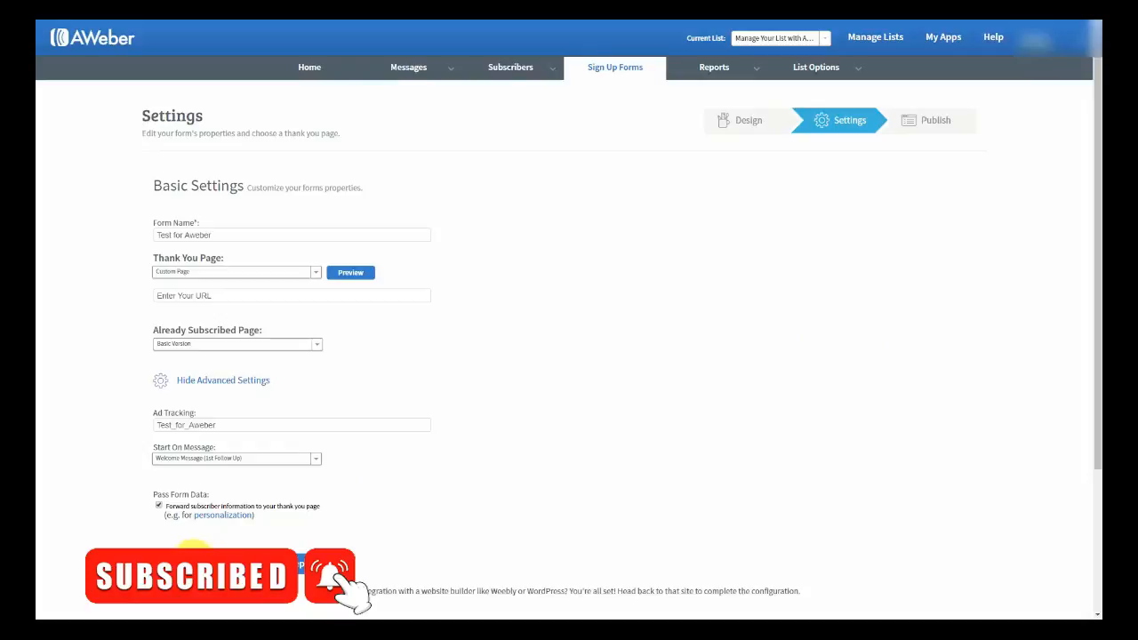
# - Save the form and continue to Step 3, the Publish page
pyautogui.click(193, 560)
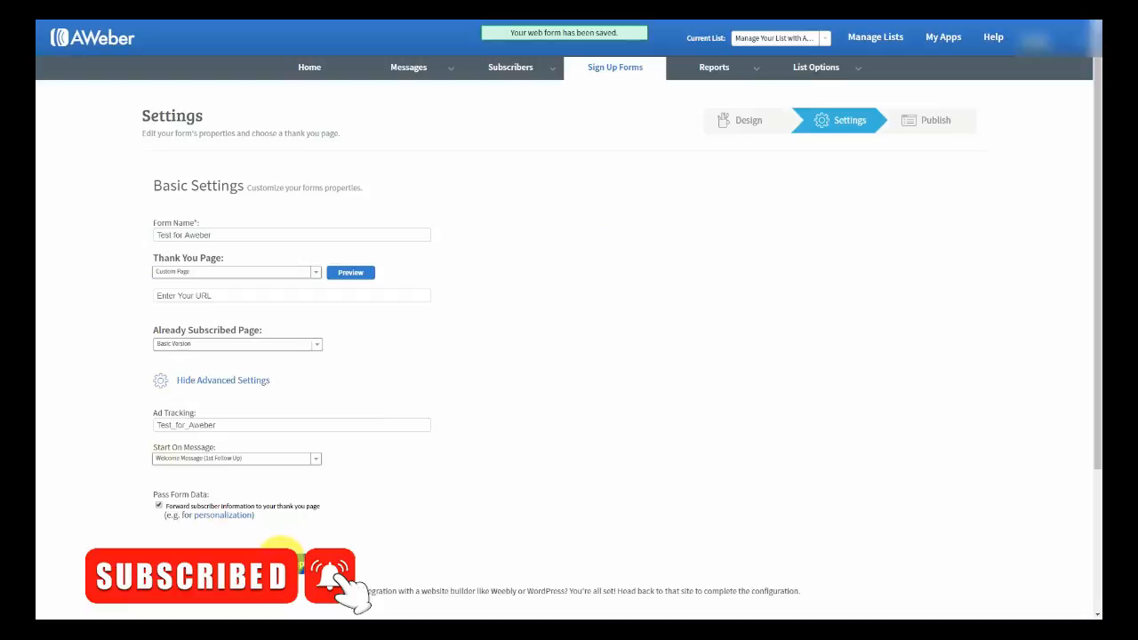
pyautogui.click(283, 549)
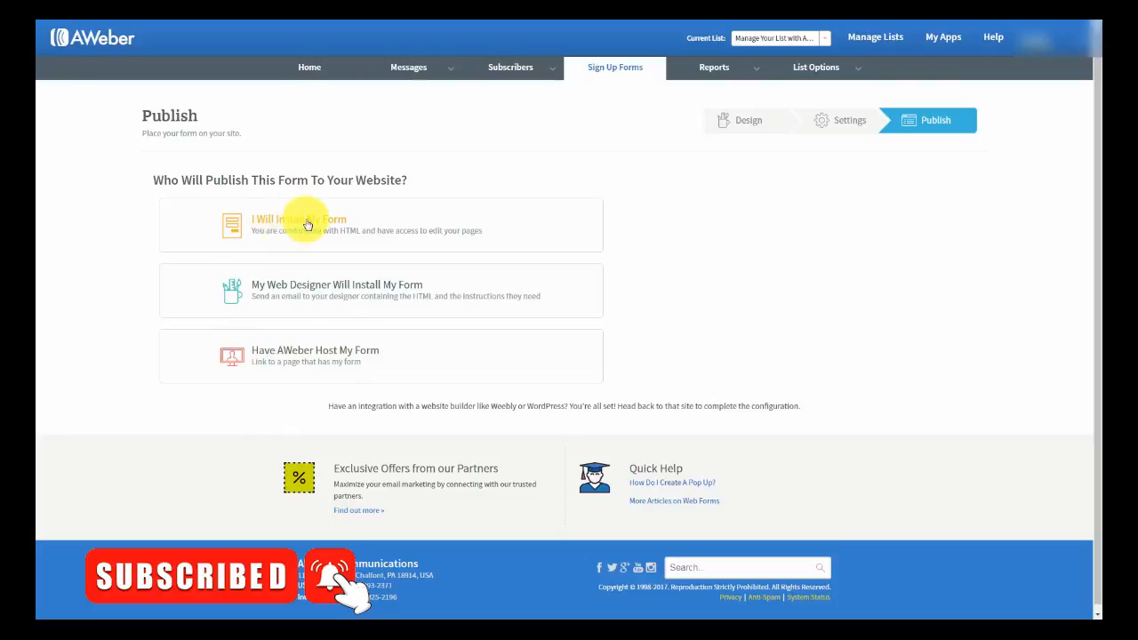
# - Show the self-install embed code, select the JavaScript snippet, then select the Raw HTML Version code
pyautogui.click(307, 224)
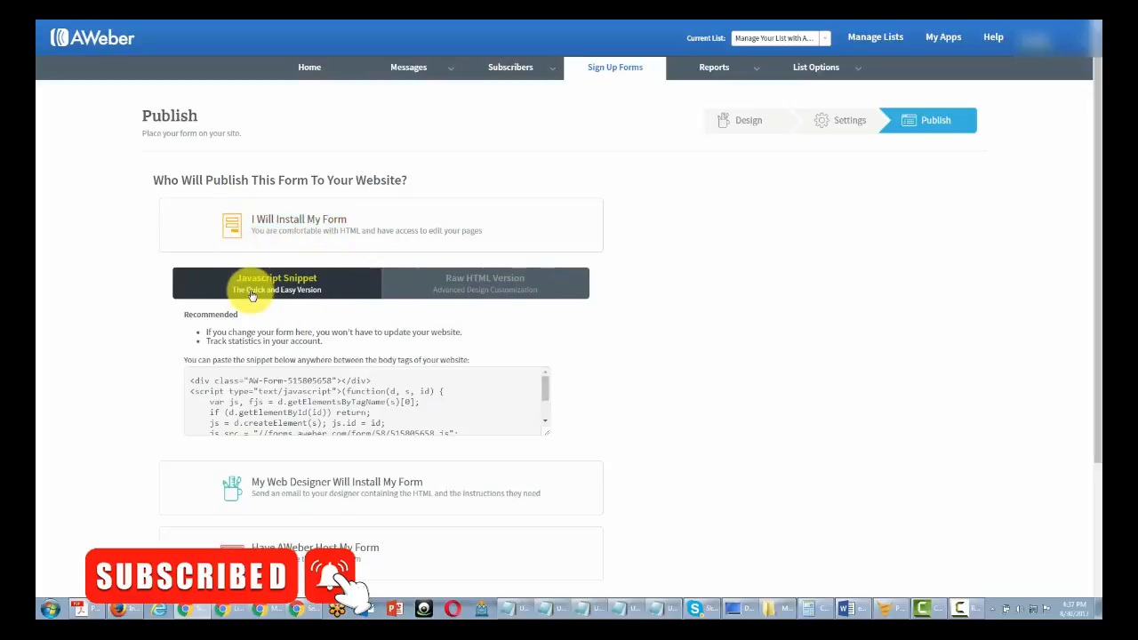
pyautogui.click(264, 376)
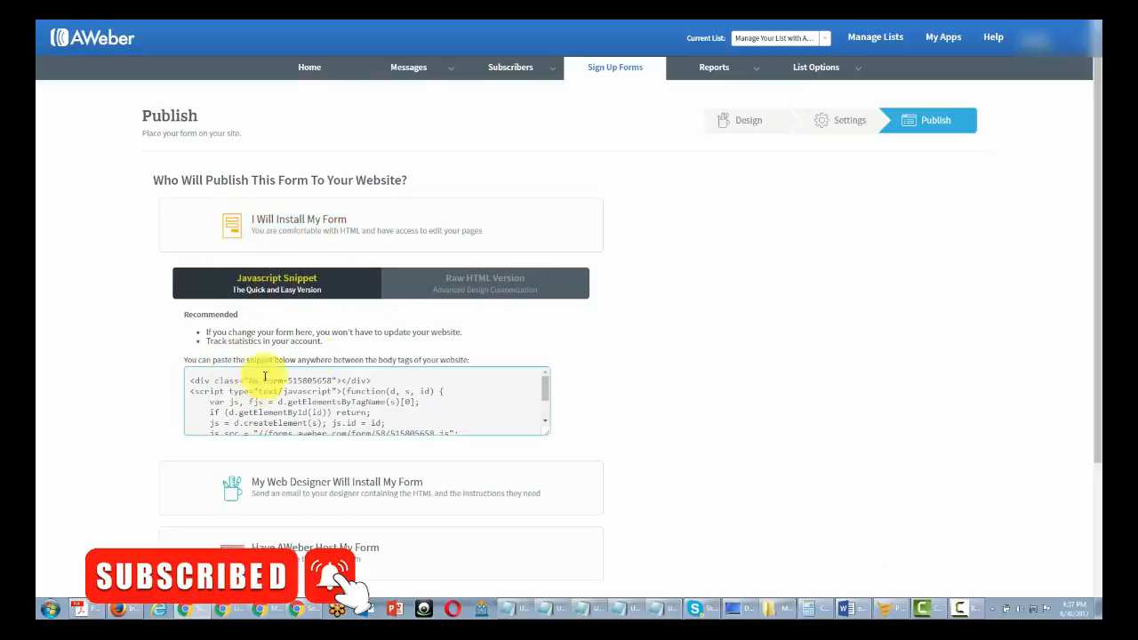
pyautogui.click(454, 294)
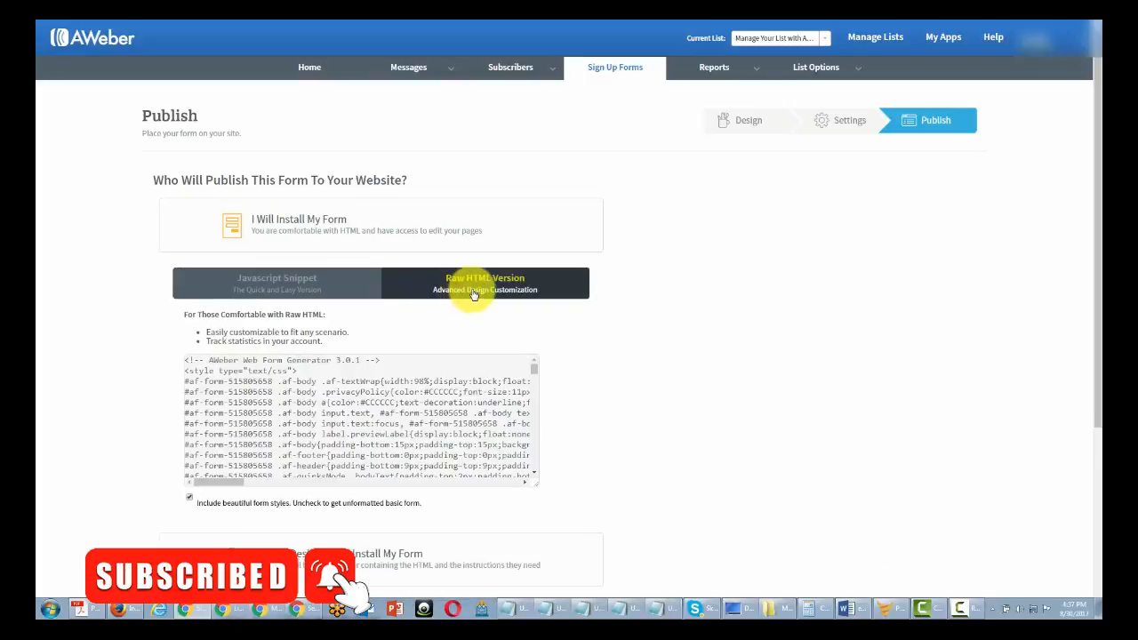
pyautogui.click(278, 288)
pyautogui.click(197, 381)
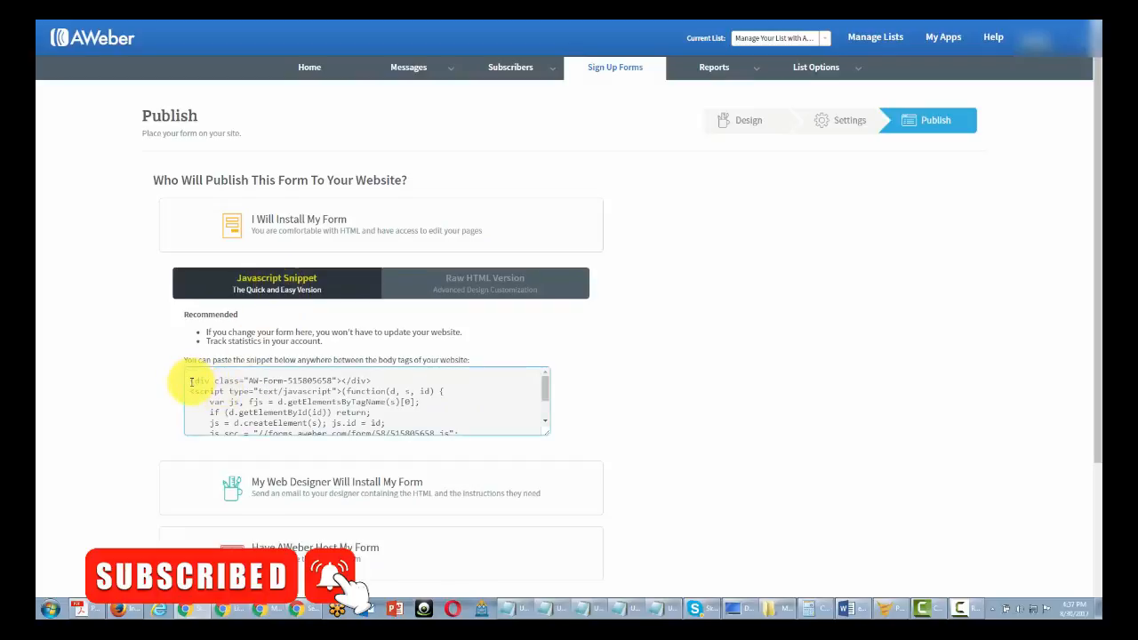
pyautogui.hotkey('ctrl', 'a')
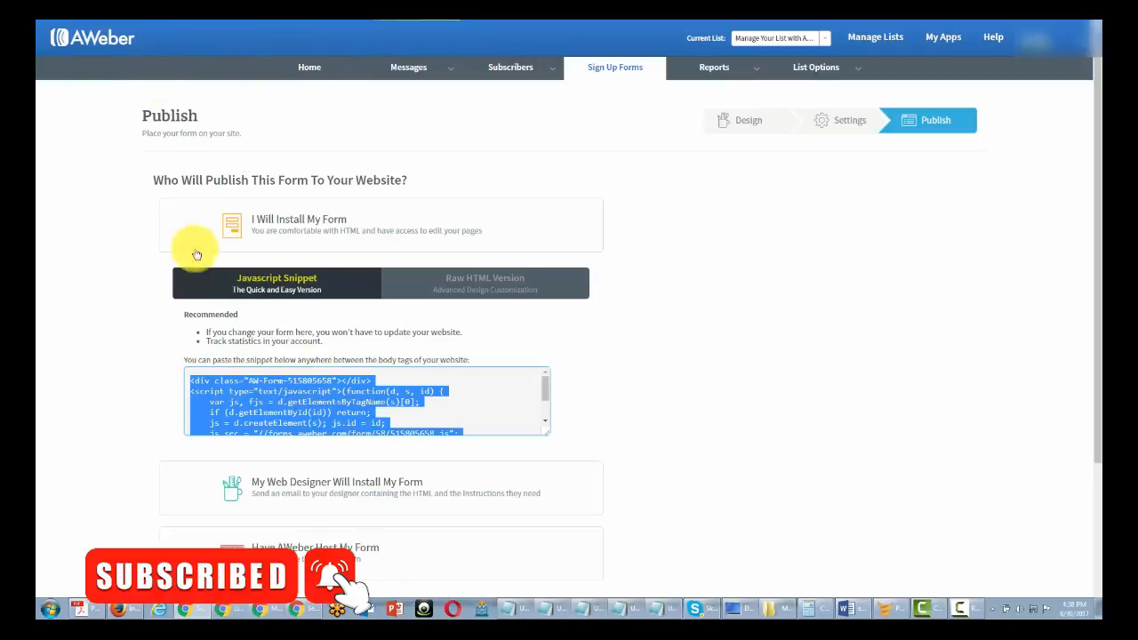
pyautogui.click(453, 284)
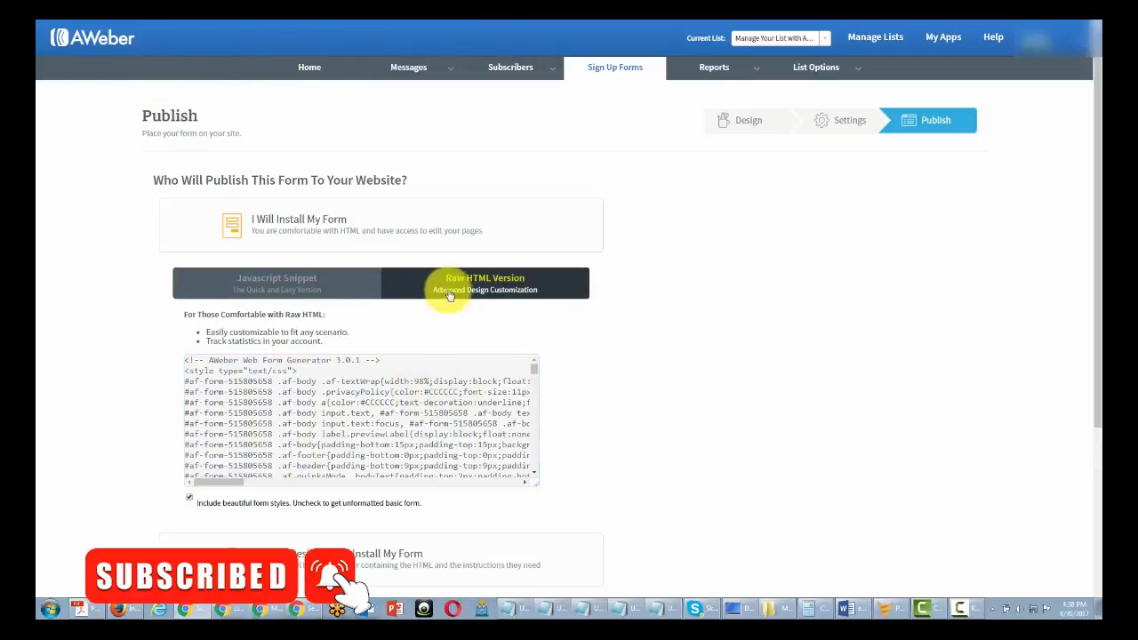
pyautogui.click(285, 391)
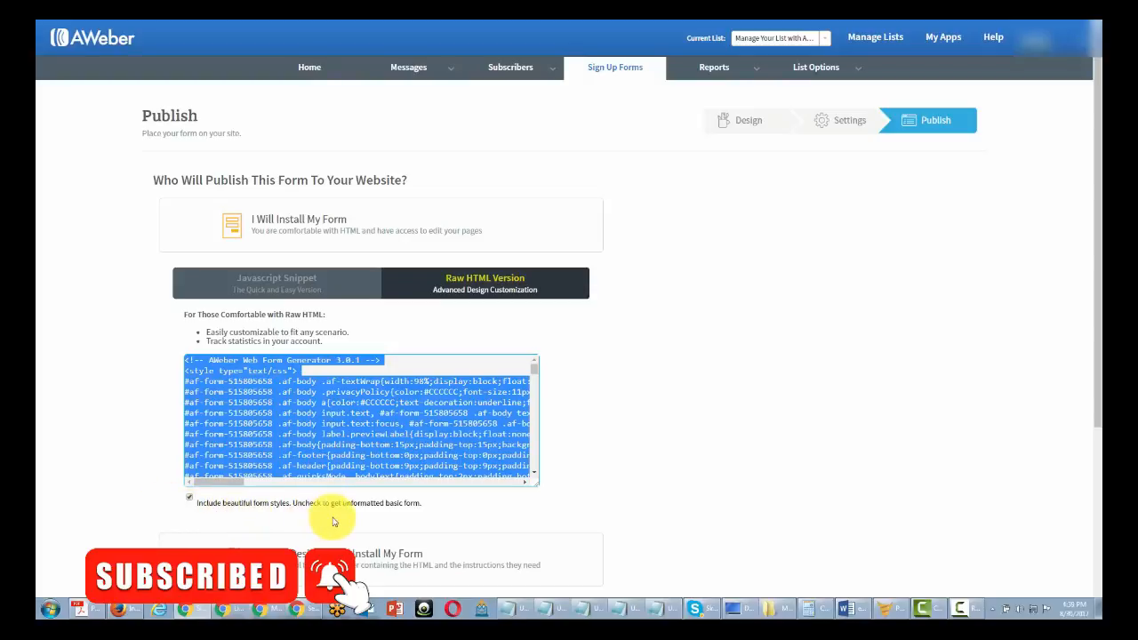
# - Toggle 'Include beautiful form styles' off and on, leave it checked, and collapse the self-install panel
pyautogui.click(196, 503)
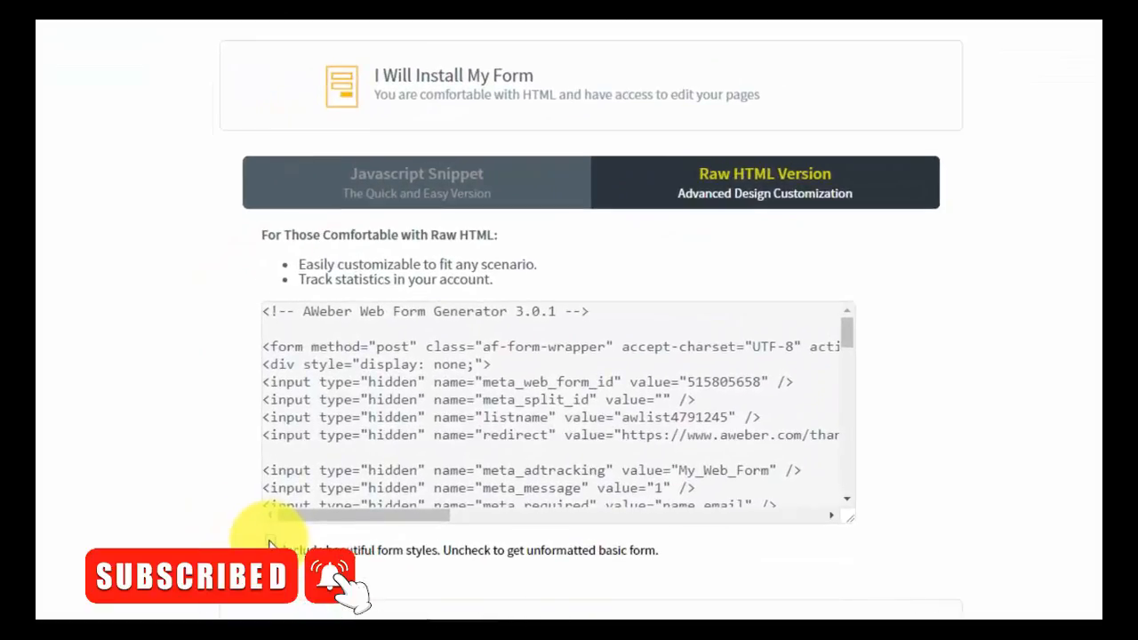
pyautogui.click(269, 543)
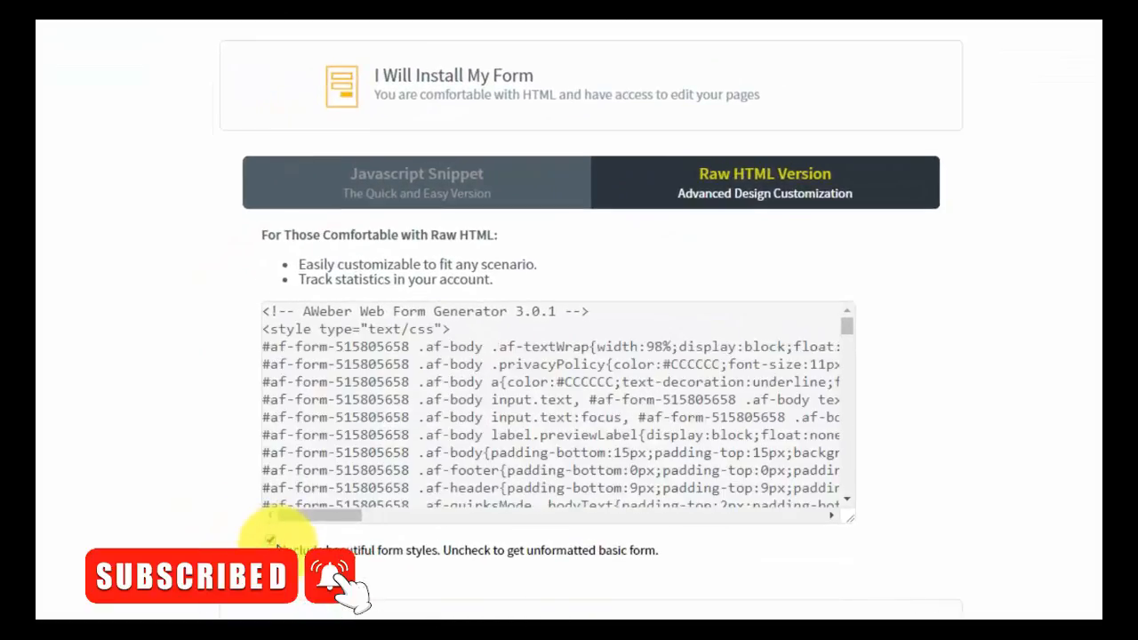
pyautogui.click(270, 541)
pyautogui.click(270, 540)
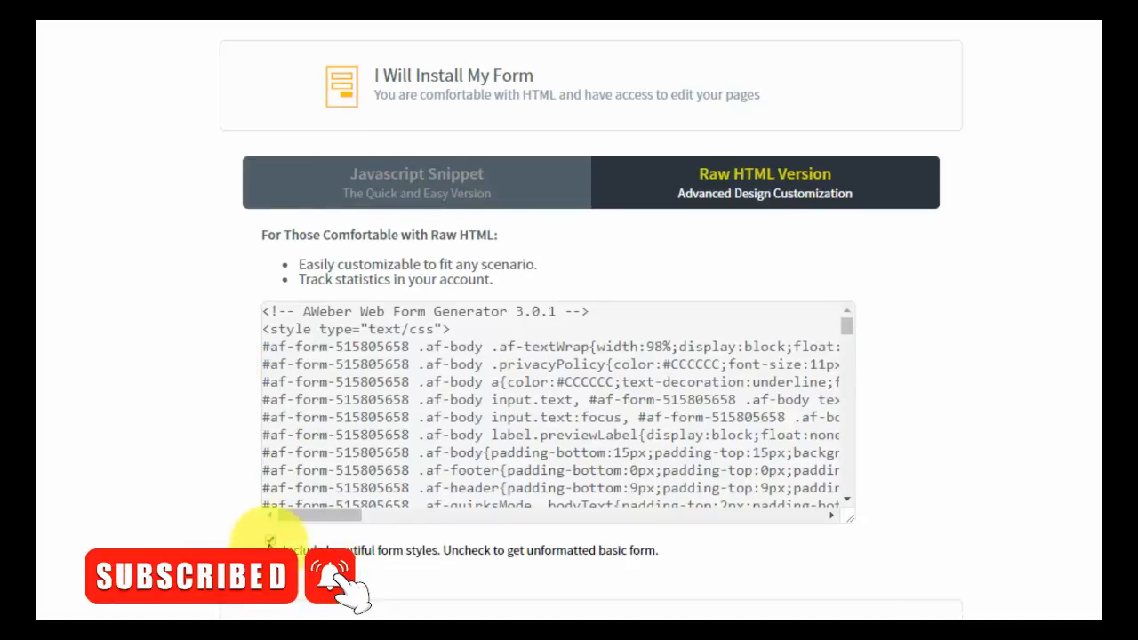
pyautogui.click(270, 541)
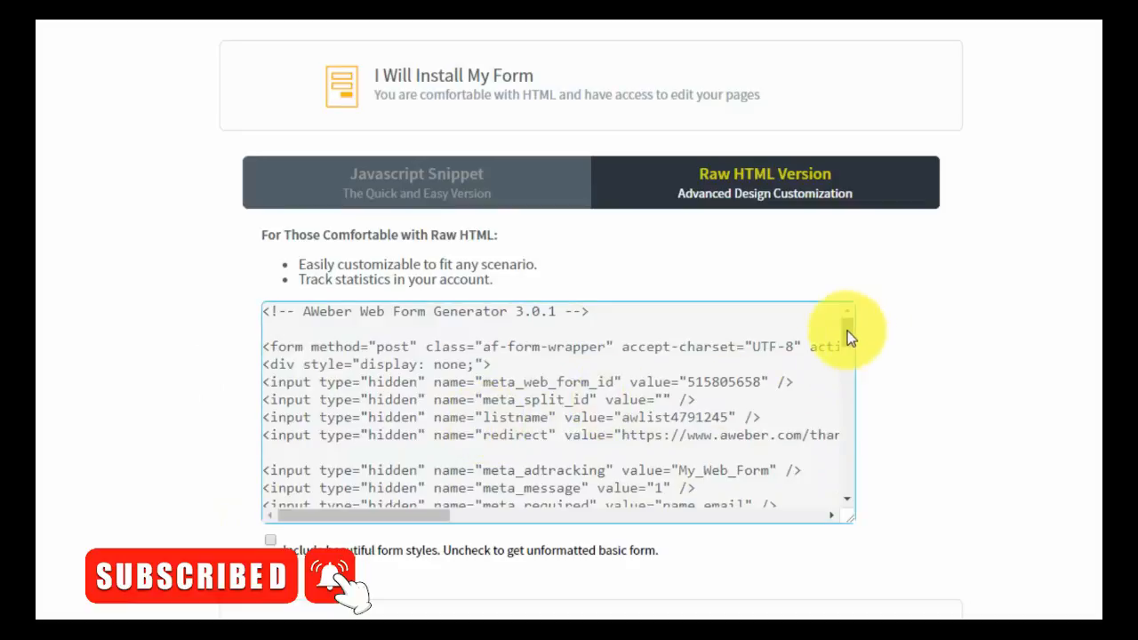
pyautogui.moveTo(846, 331)
pyautogui.mouseDown()
pyautogui.moveTo(847, 472)
pyautogui.moveTo(846, 324)
pyautogui.mouseUp()
pyautogui.scroll(1, 508, 368)
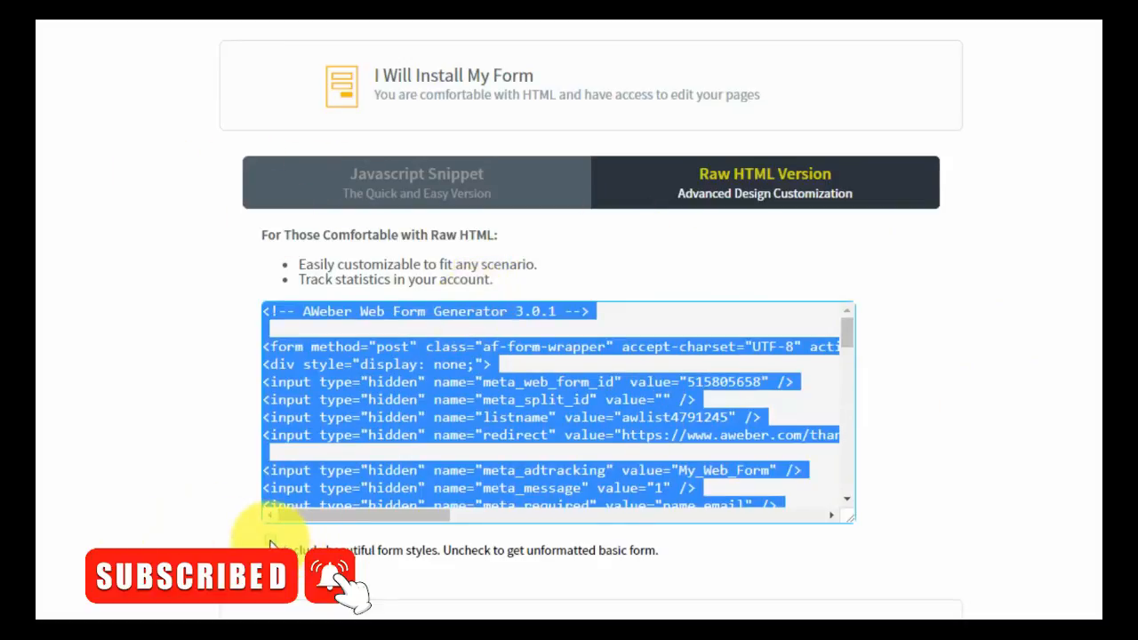
pyautogui.click(271, 540)
pyautogui.click(376, 382)
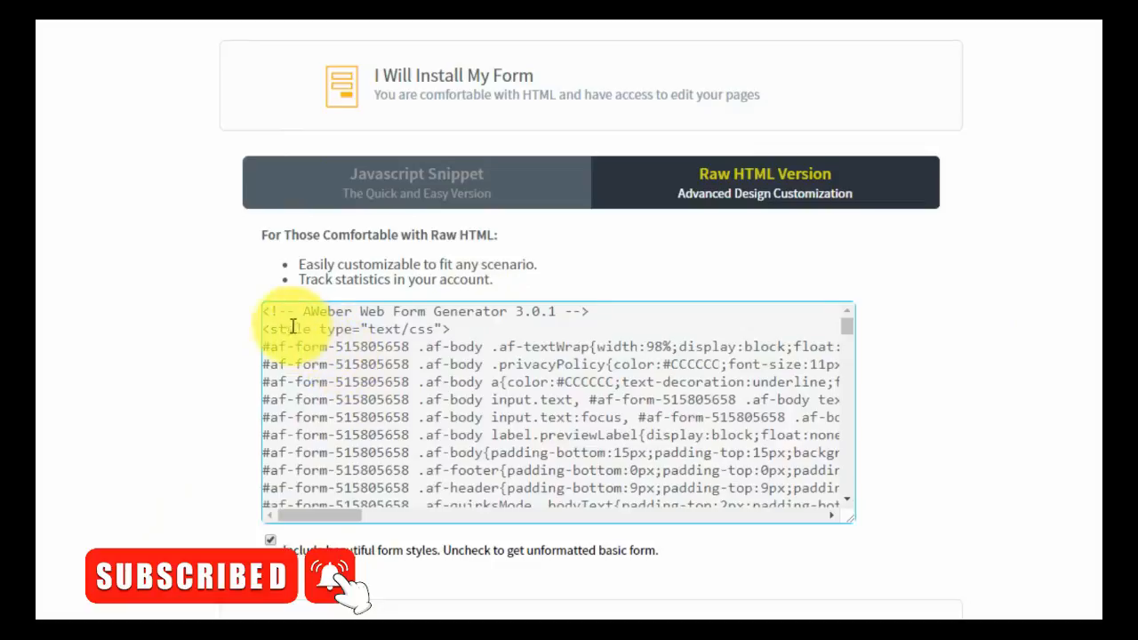
pyautogui.click(225, 543)
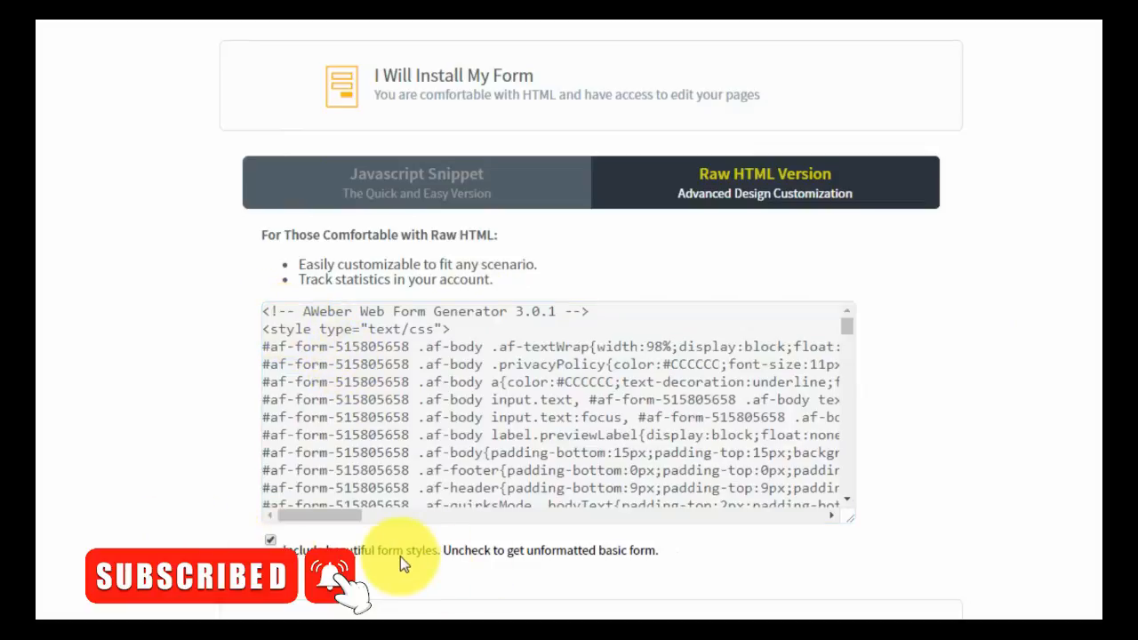
pyautogui.click(473, 80)
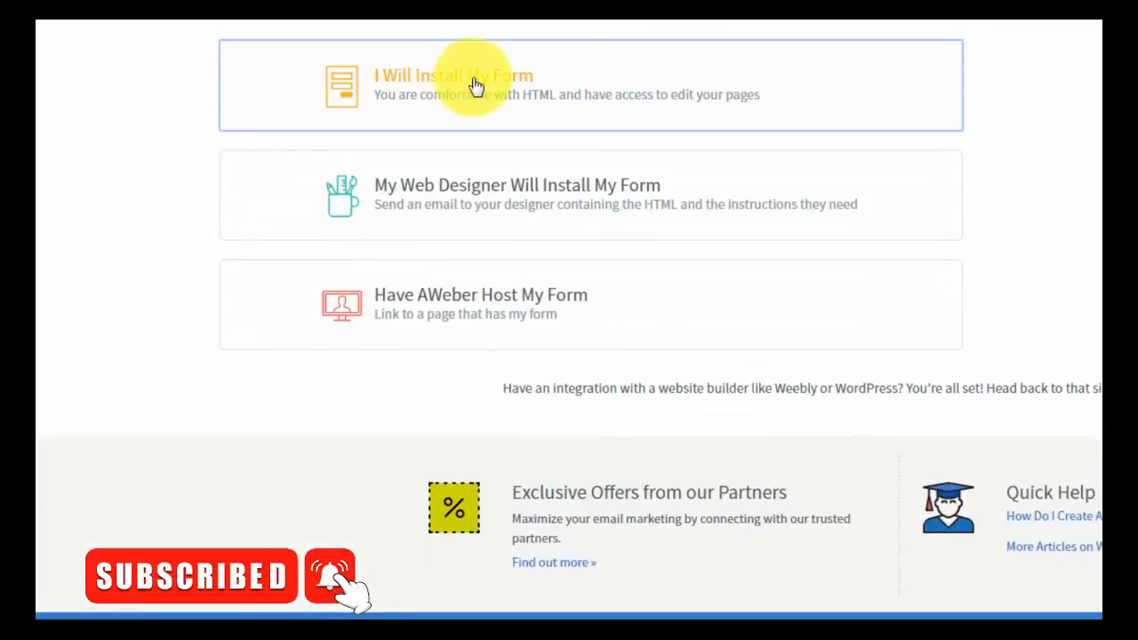
pyautogui.click(491, 192)
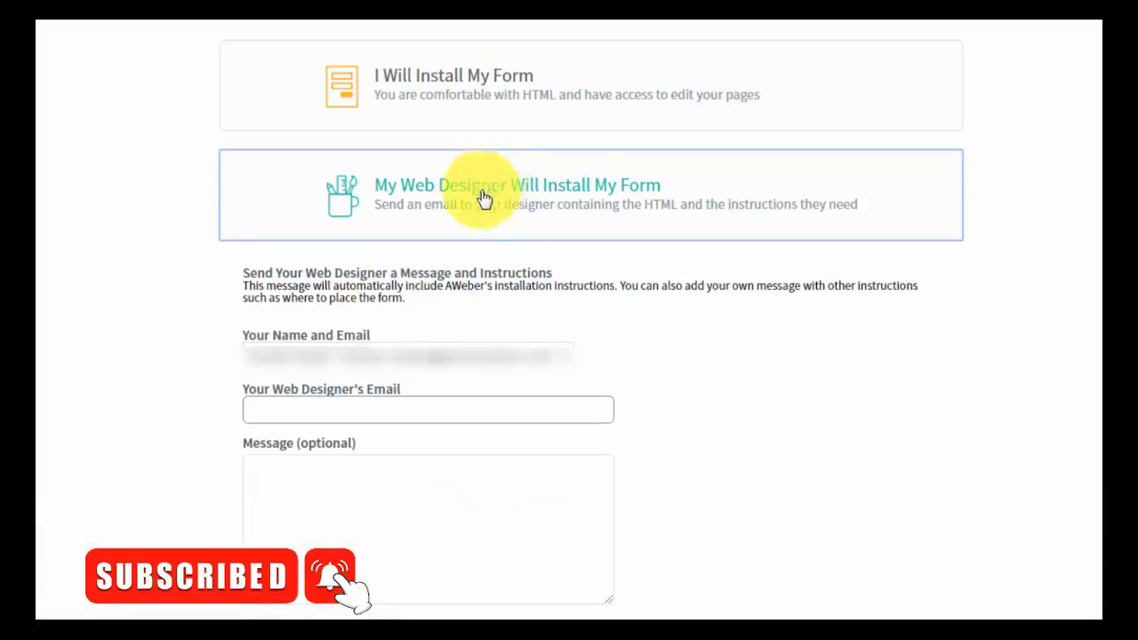
pyautogui.click(302, 410)
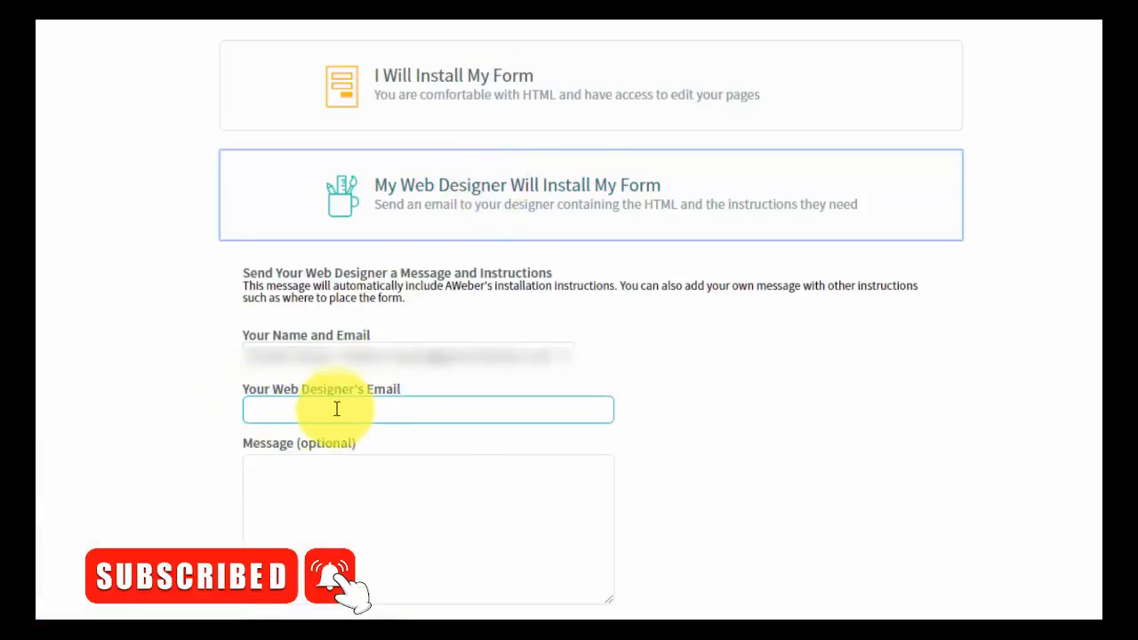
pyautogui.click(310, 488)
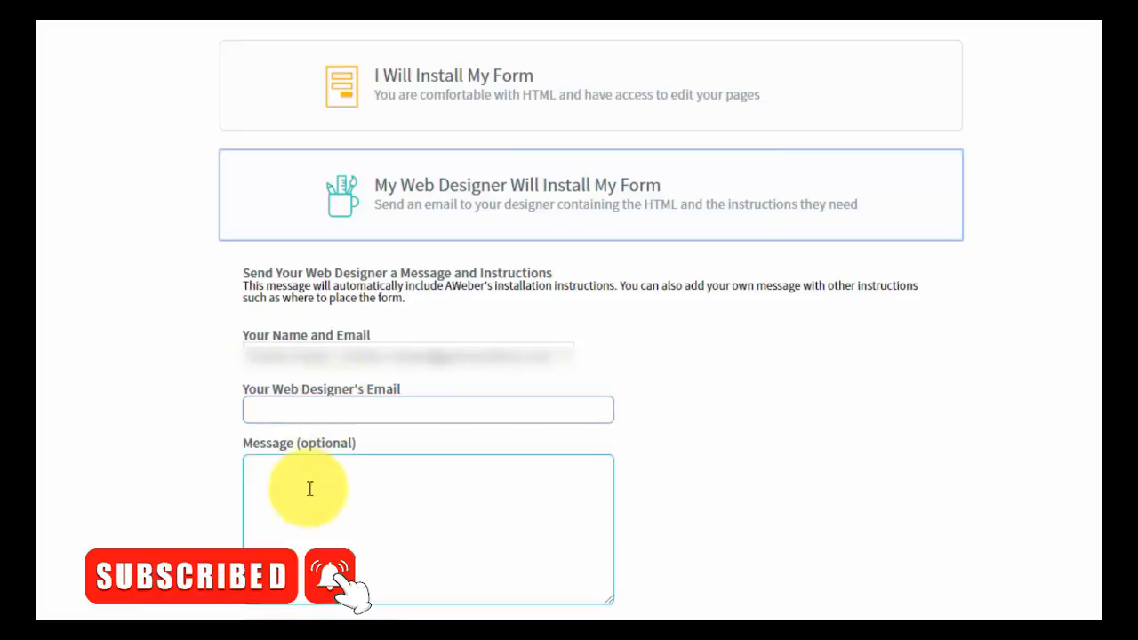
pyautogui.click(201, 407)
pyautogui.click(423, 457)
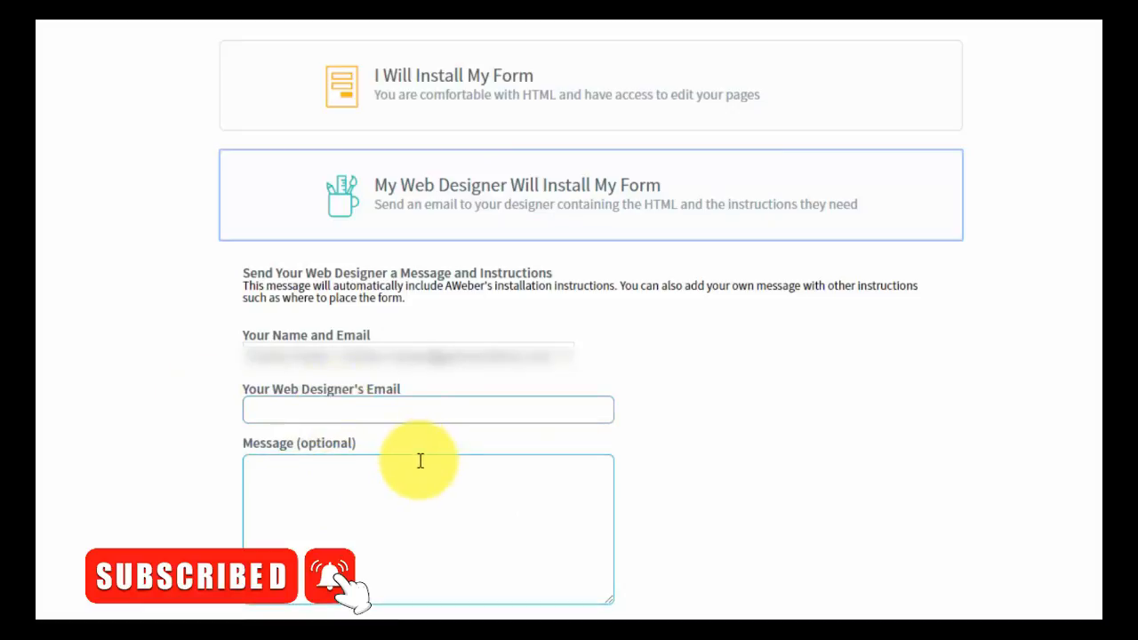
pyautogui.click(193, 510)
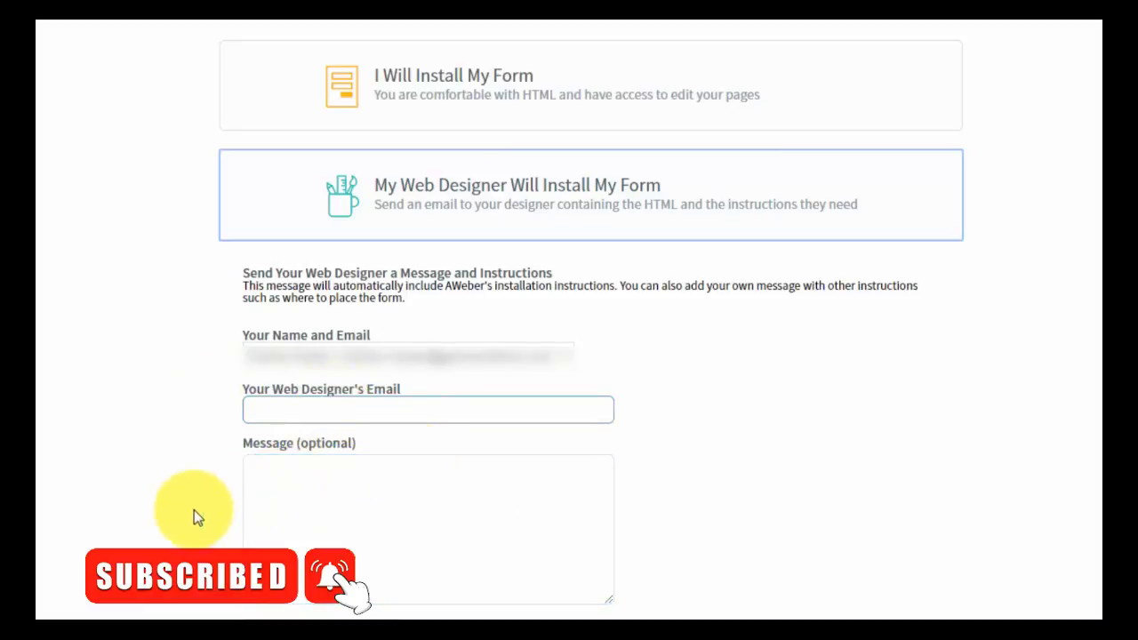
pyautogui.click(443, 525)
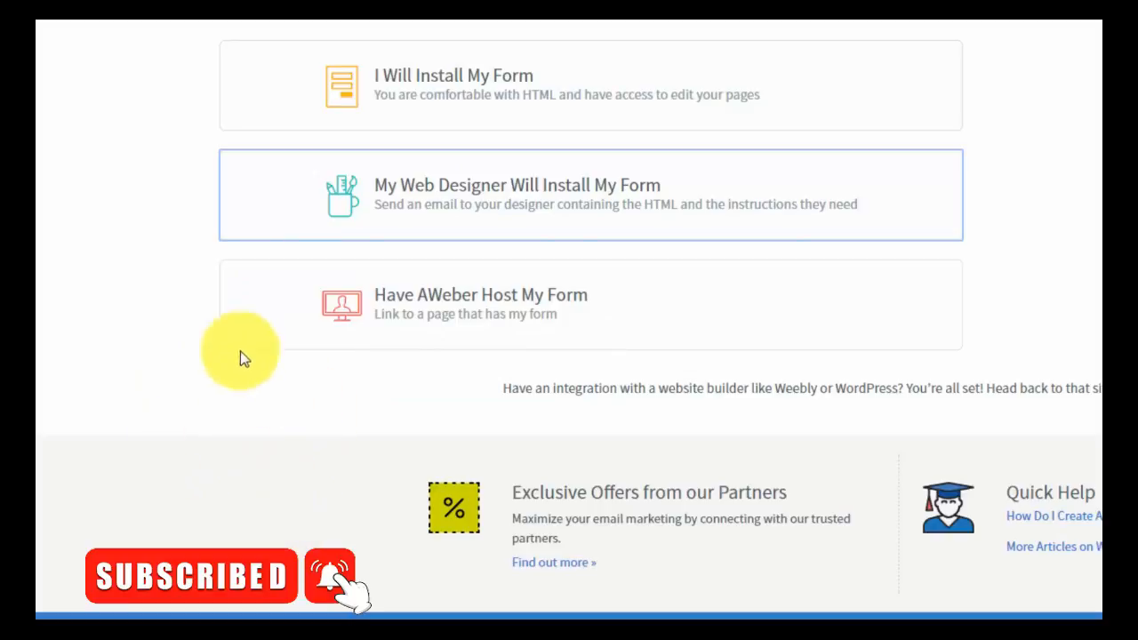
pyautogui.click(482, 306)
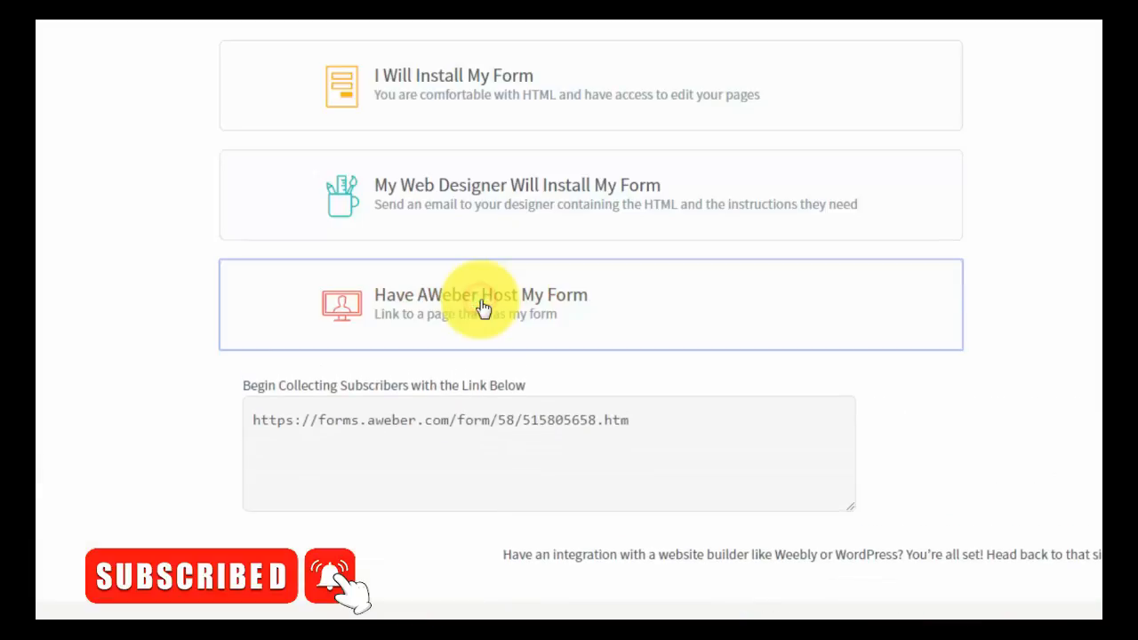
pyautogui.click(418, 425)
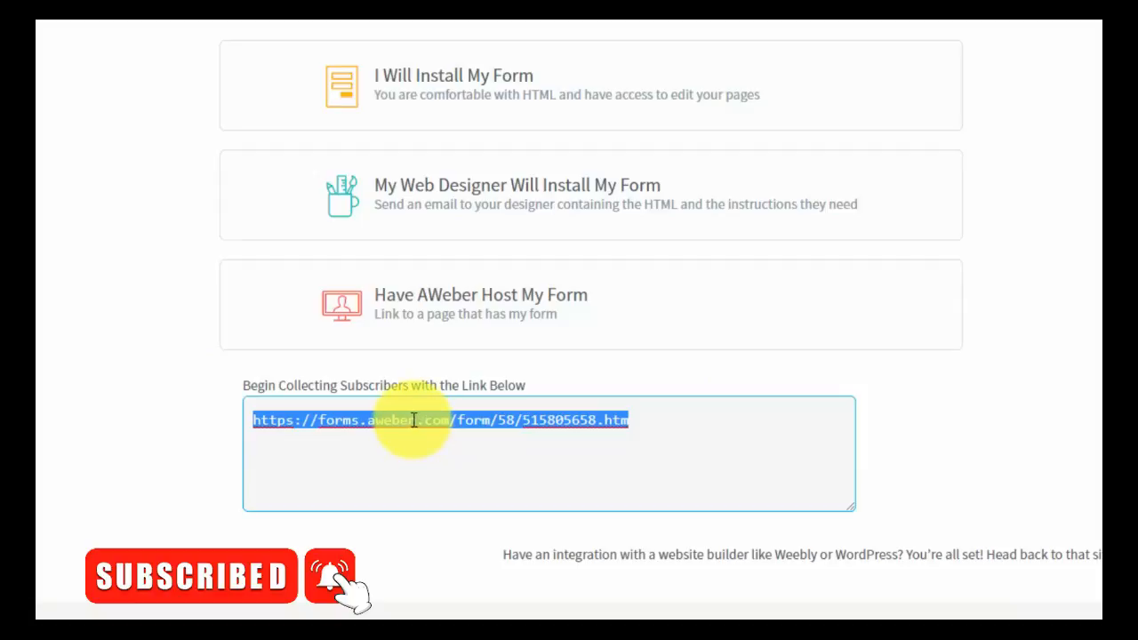
pyautogui.rightClick(413, 420)
pyautogui.click(429, 454)
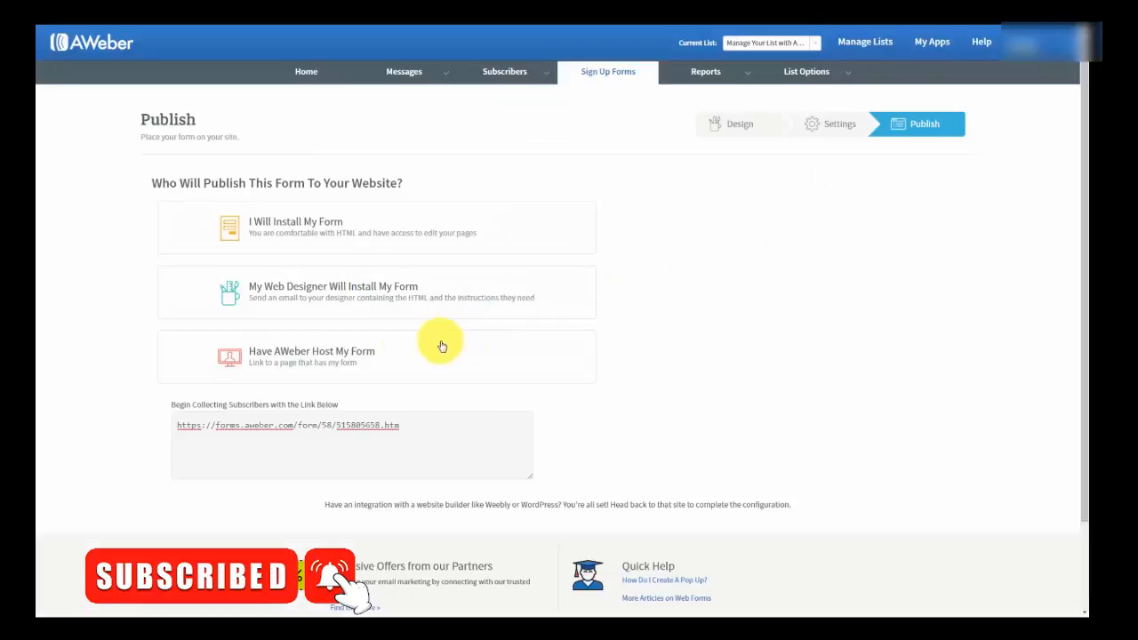
# - Collapse the hosted link, choose 'I Will Install My Form', and select the JavaScript snippet
pyautogui.click(299, 356)
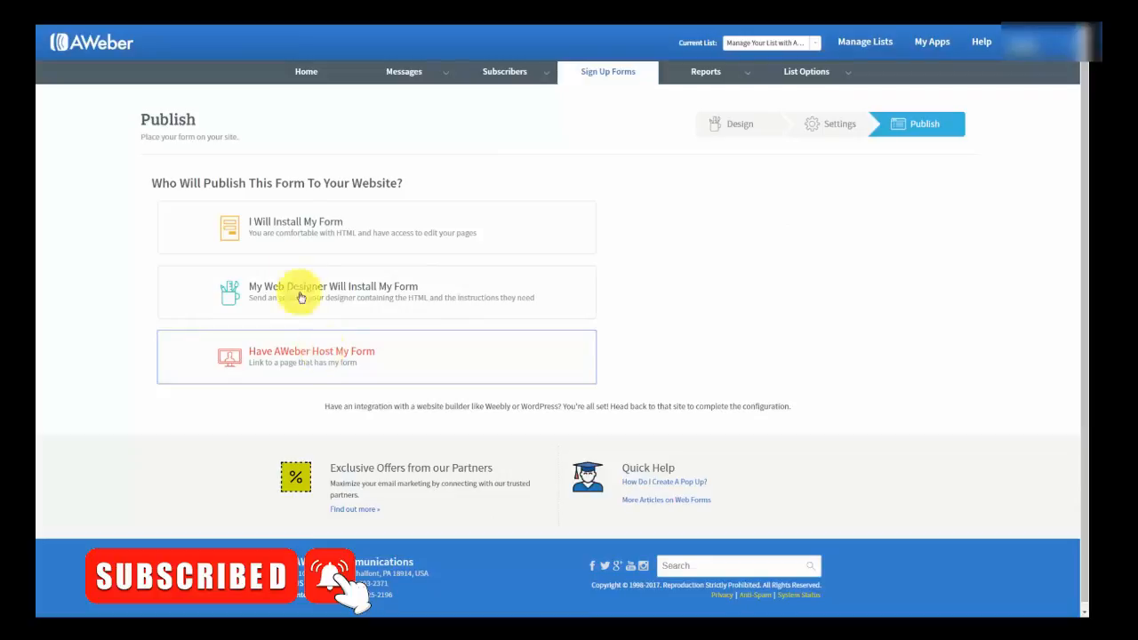
pyautogui.click(314, 228)
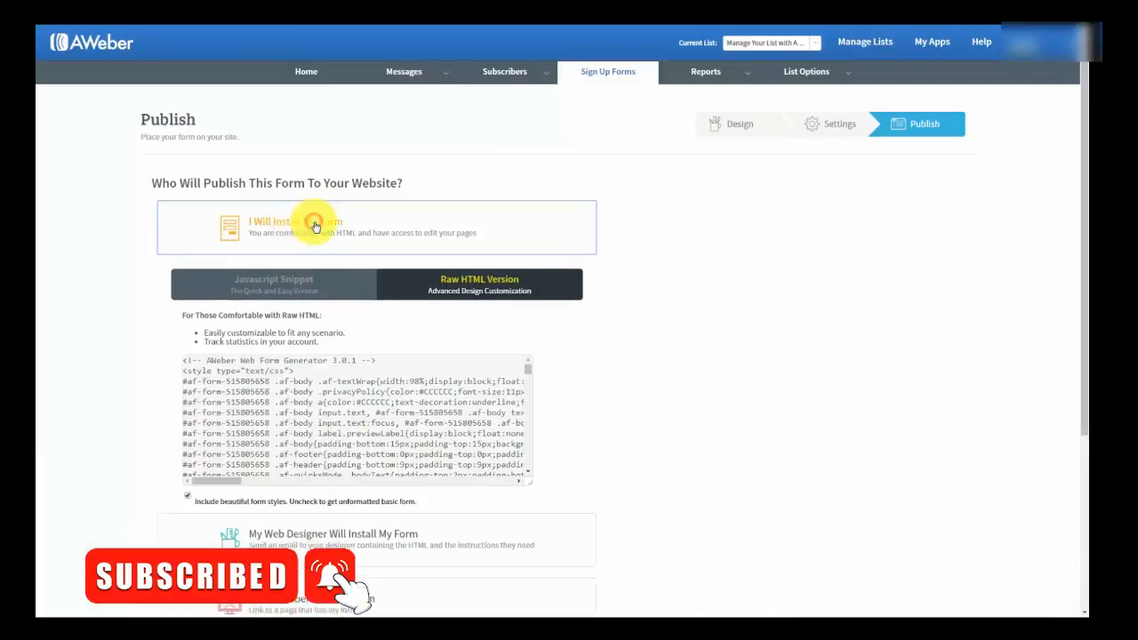
pyautogui.click(274, 283)
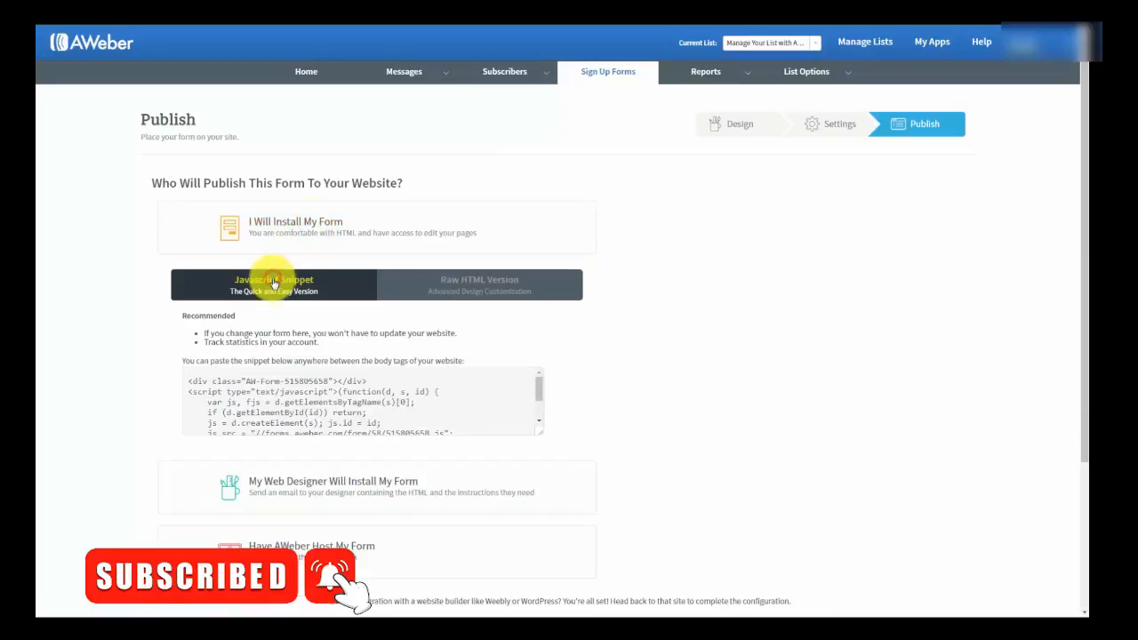
pyautogui.click(266, 384)
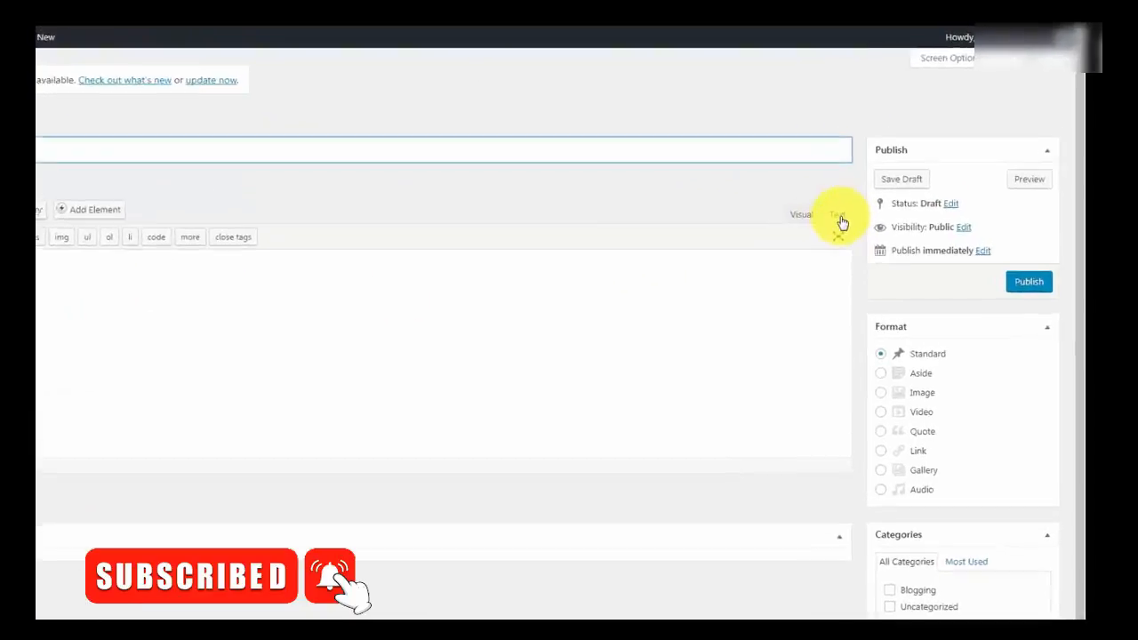
# - Paste the AWeber JavaScript snippet into the post body using the Text editor
pyautogui.click(894, 175)
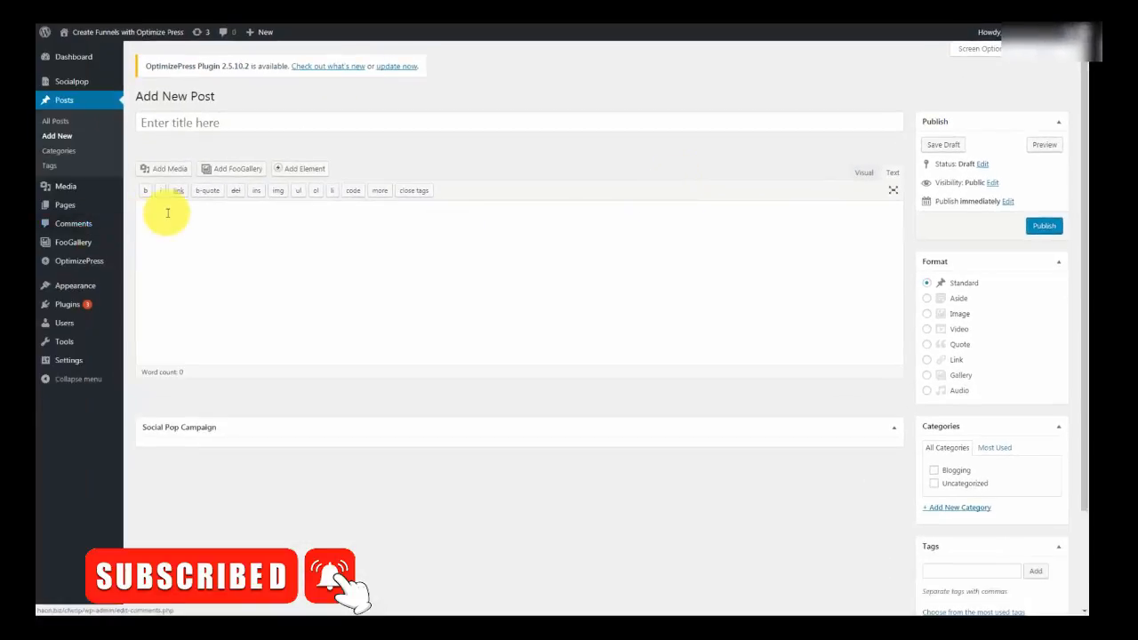
pyautogui.click(167, 212)
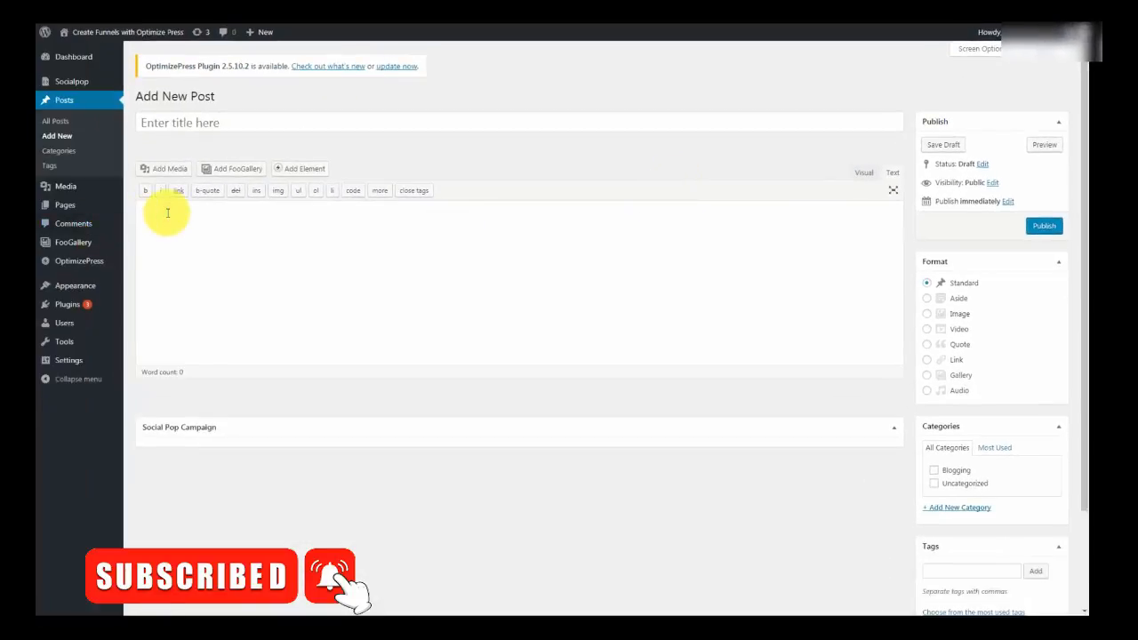
pyautogui.hotkey('ctrl', 'v')
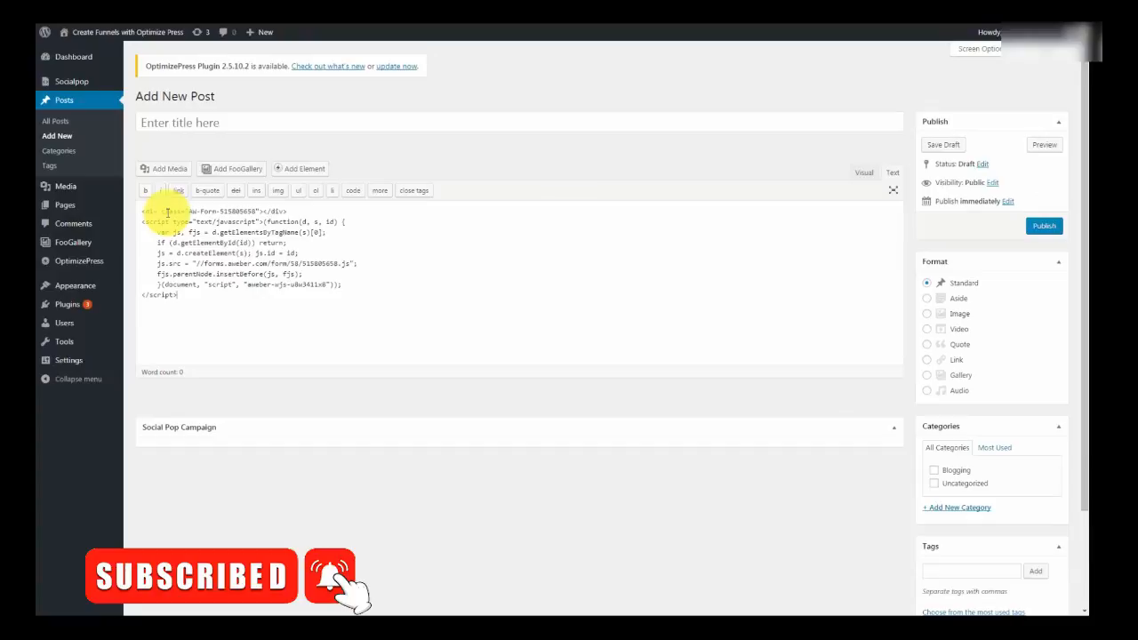
# - Title the post 'Sample Opt In', publish it, and view the published post
pyautogui.click(173, 121)
pyautogui.write('Sample Opt In')
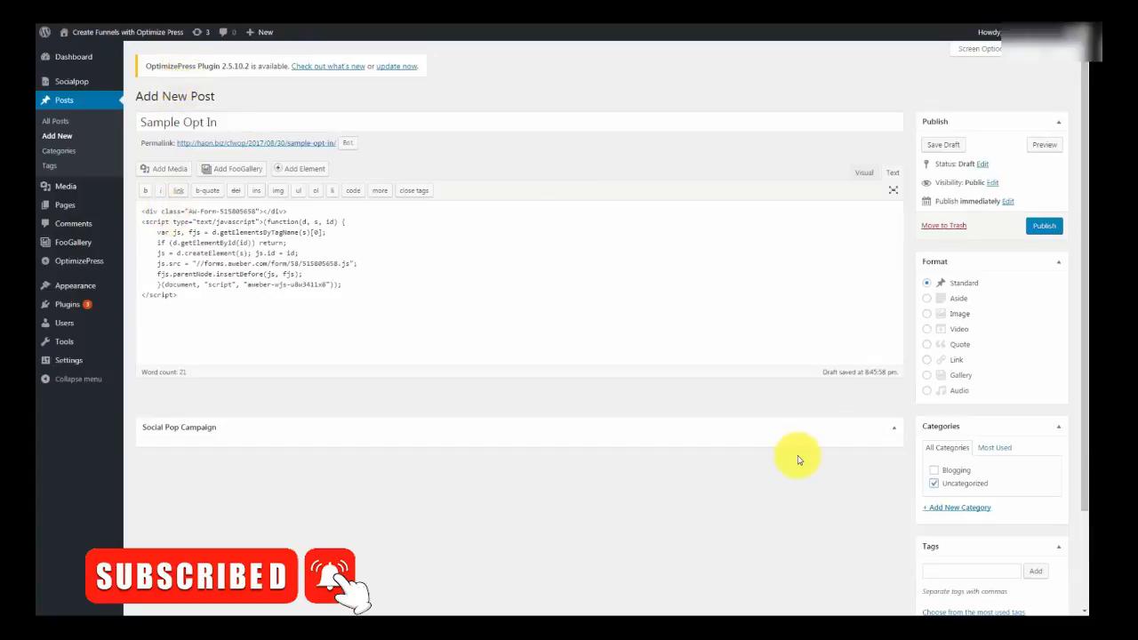
pyautogui.click(1042, 229)
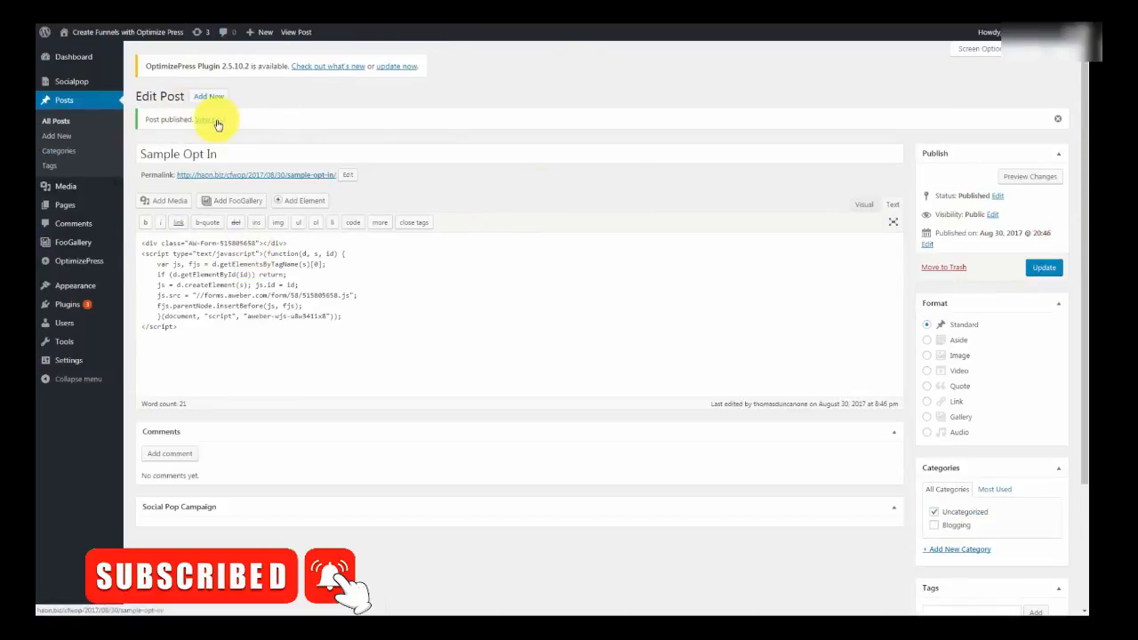
pyautogui.click(217, 124)
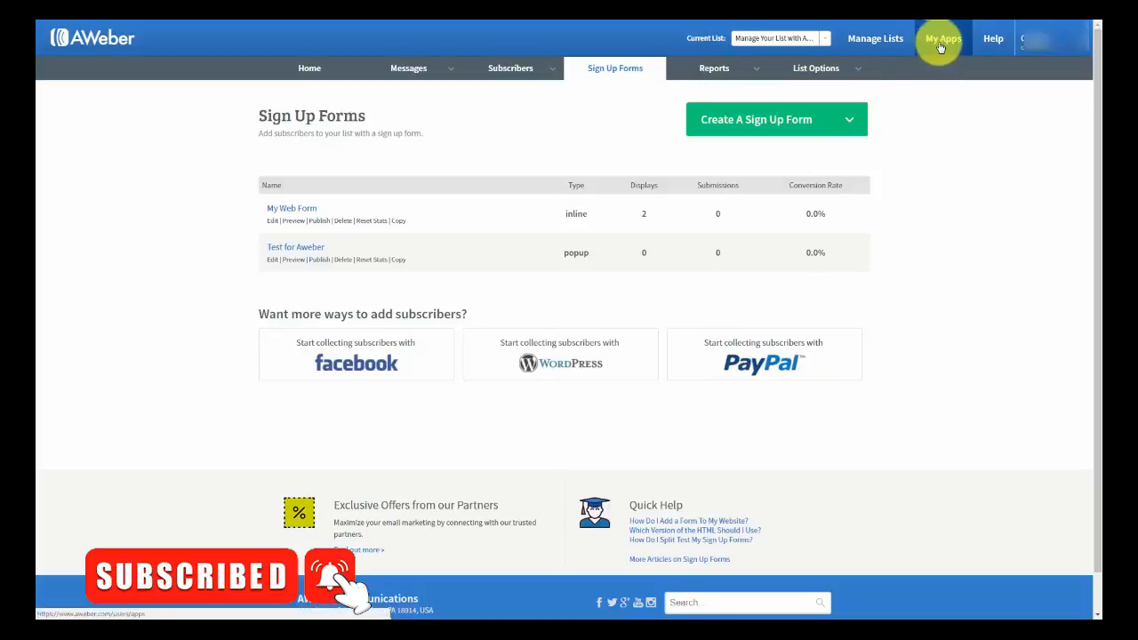
# - Pick PayPal from AWeber's connectable apps and enable it for this account
pyautogui.click(943, 40)
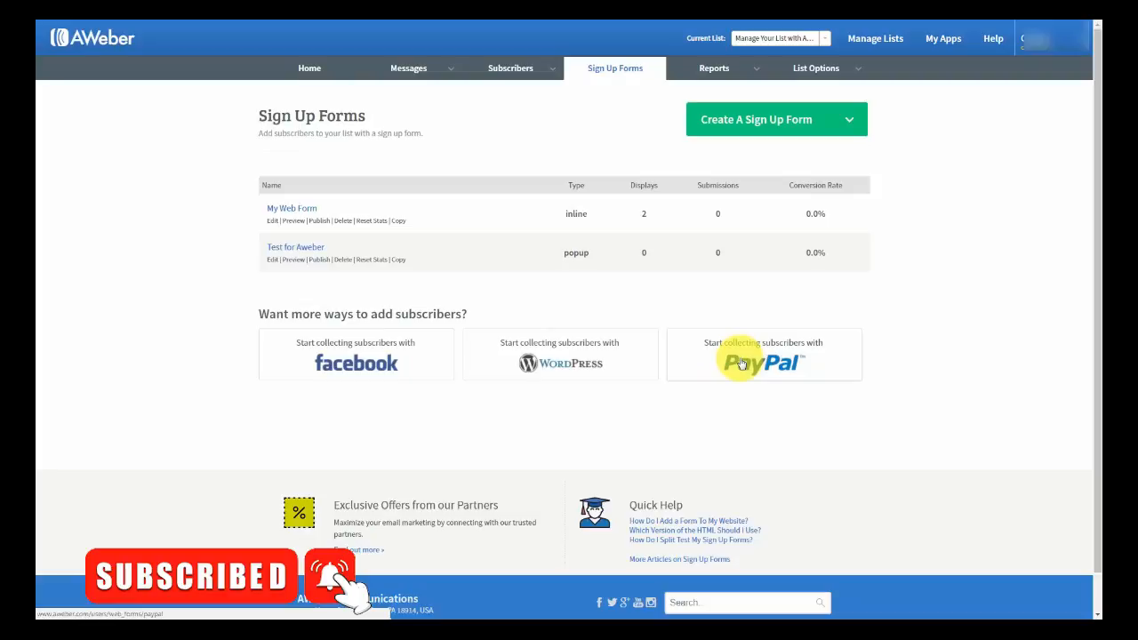
pyautogui.click(740, 363)
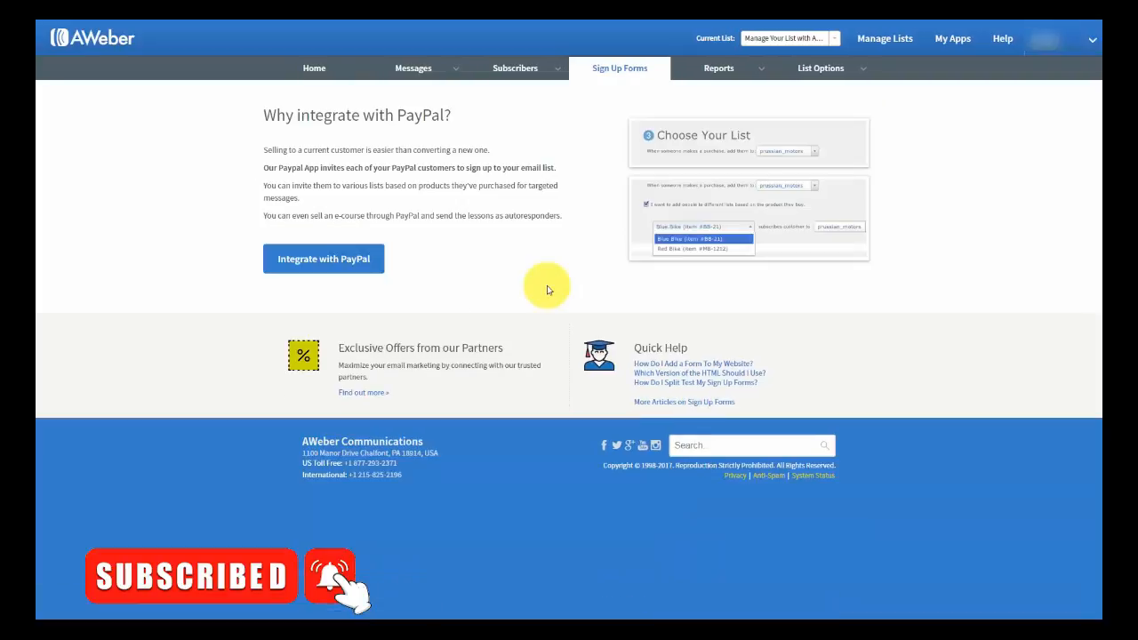
pyautogui.click(356, 259)
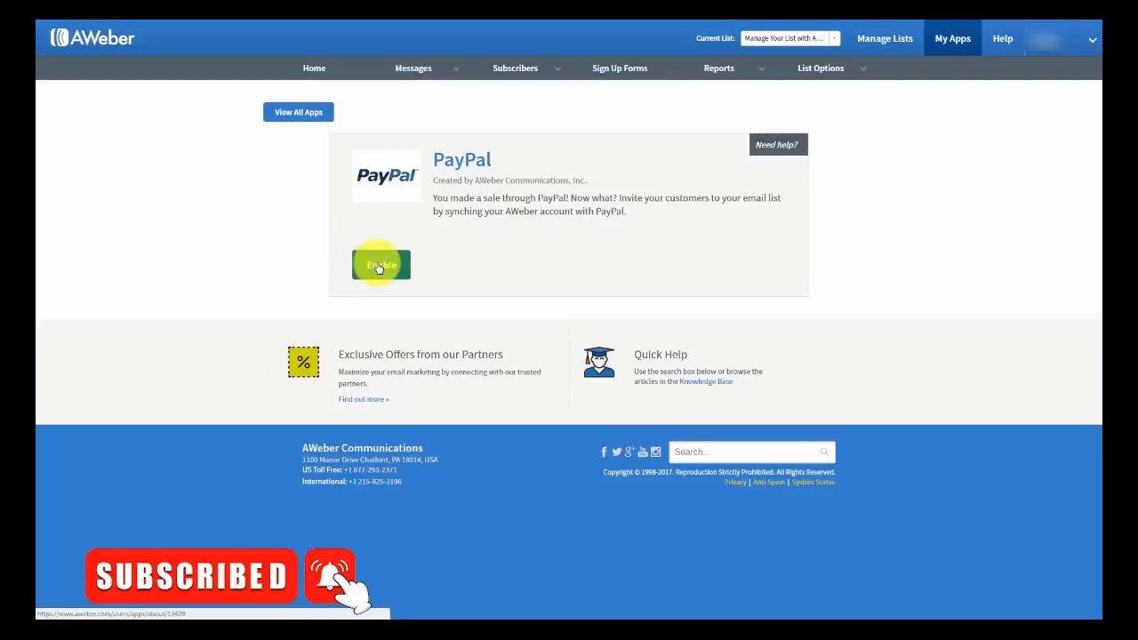
pyautogui.click(380, 265)
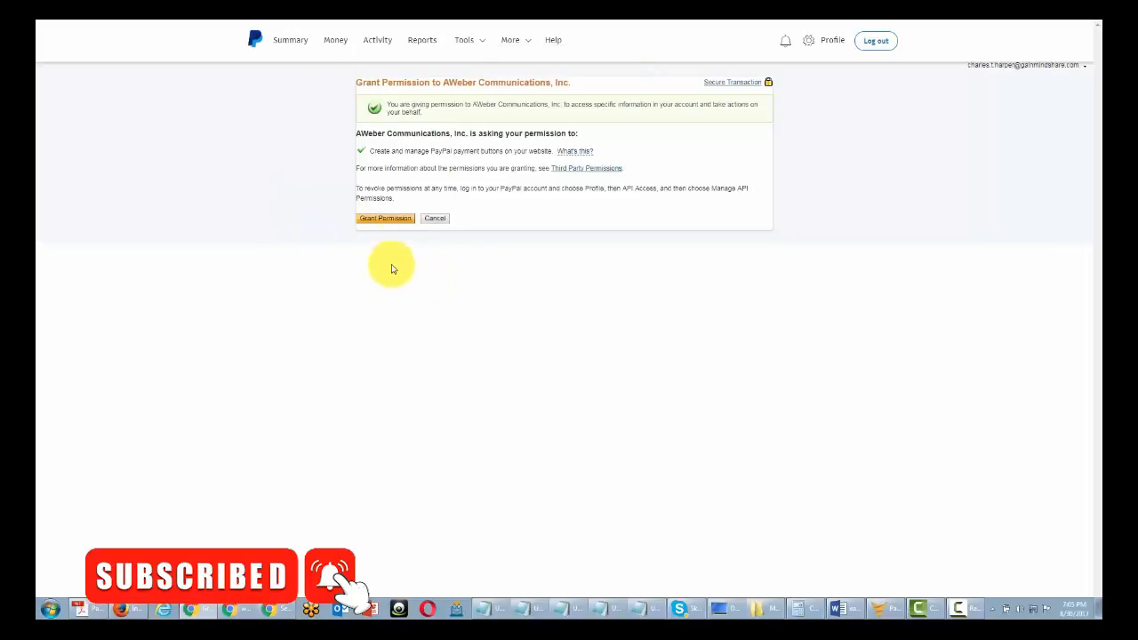
# - Grant AWeber permission on PayPal and open the Instant Payment Notification settings form
pyautogui.click(391, 220)
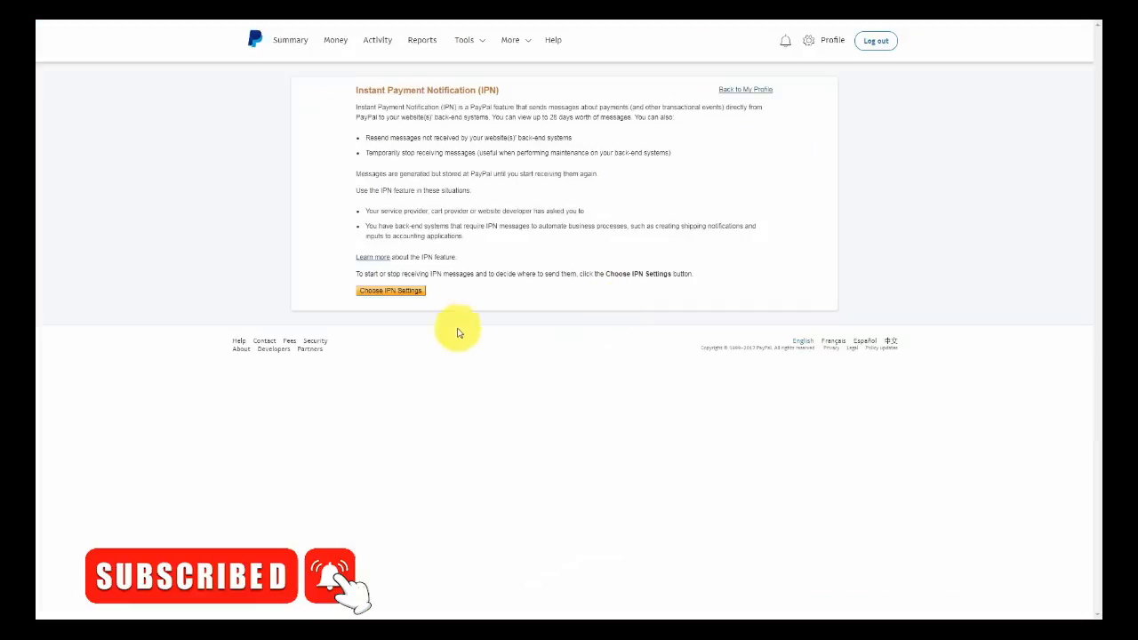
pyautogui.click(392, 292)
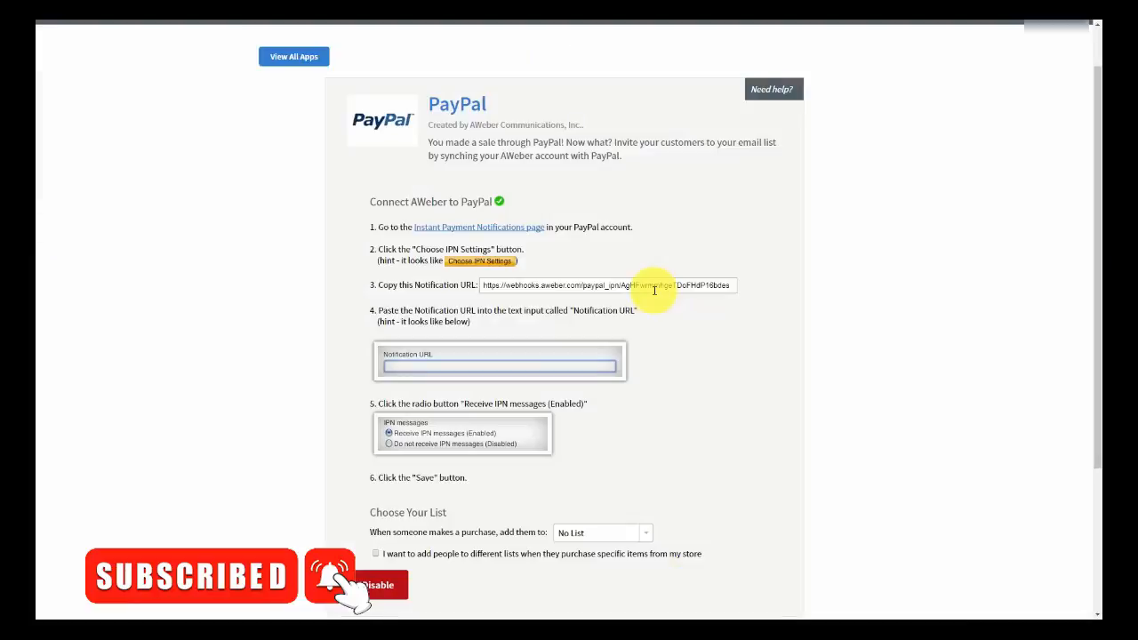
# - Copy AWeber's PayPal Notification URL and set PayPal to 'Receive IPN messages (Enabled)'
pyautogui.click(654, 286)
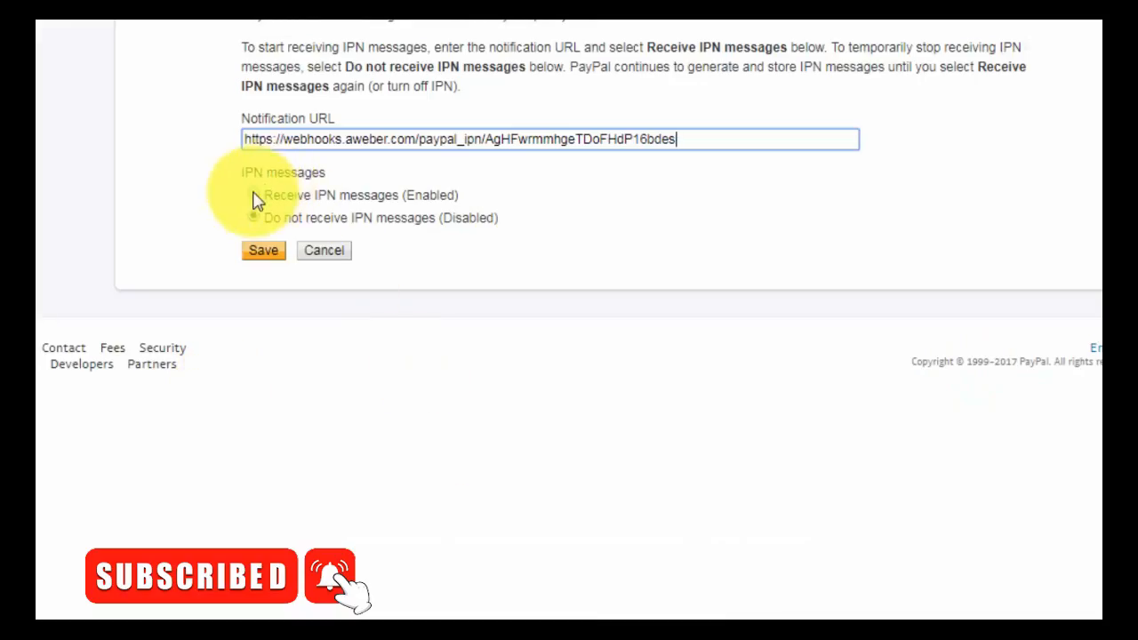
pyautogui.click(254, 195)
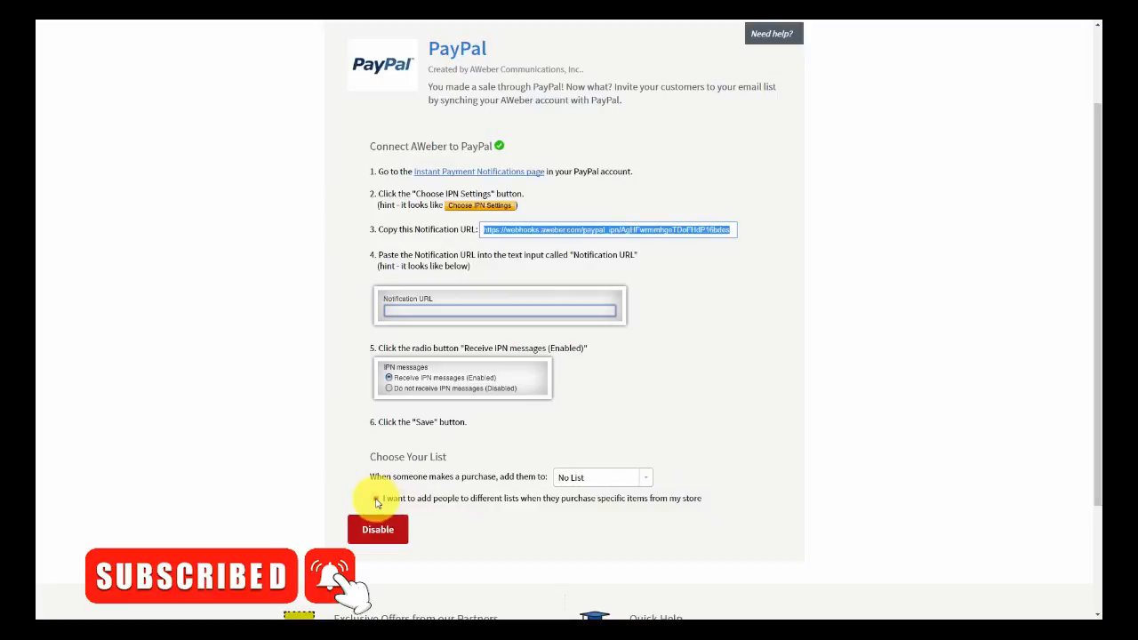
# - Map FBCash purchasers to the Manage Your List with Aweber list and add the mapping
pyautogui.click(376, 500)
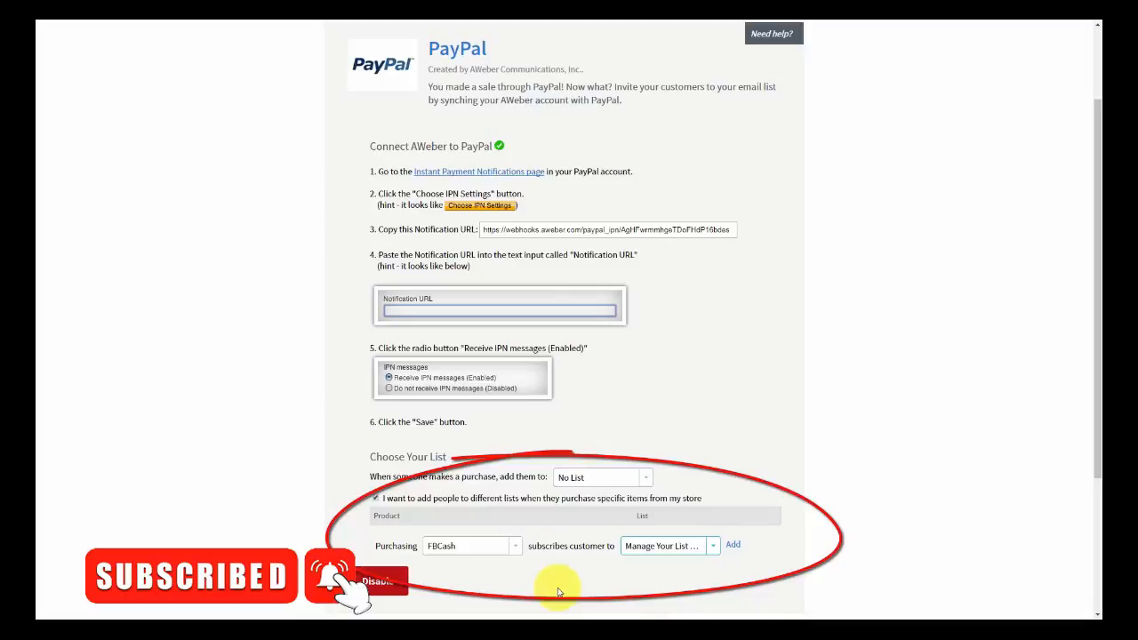
pyautogui.click(733, 547)
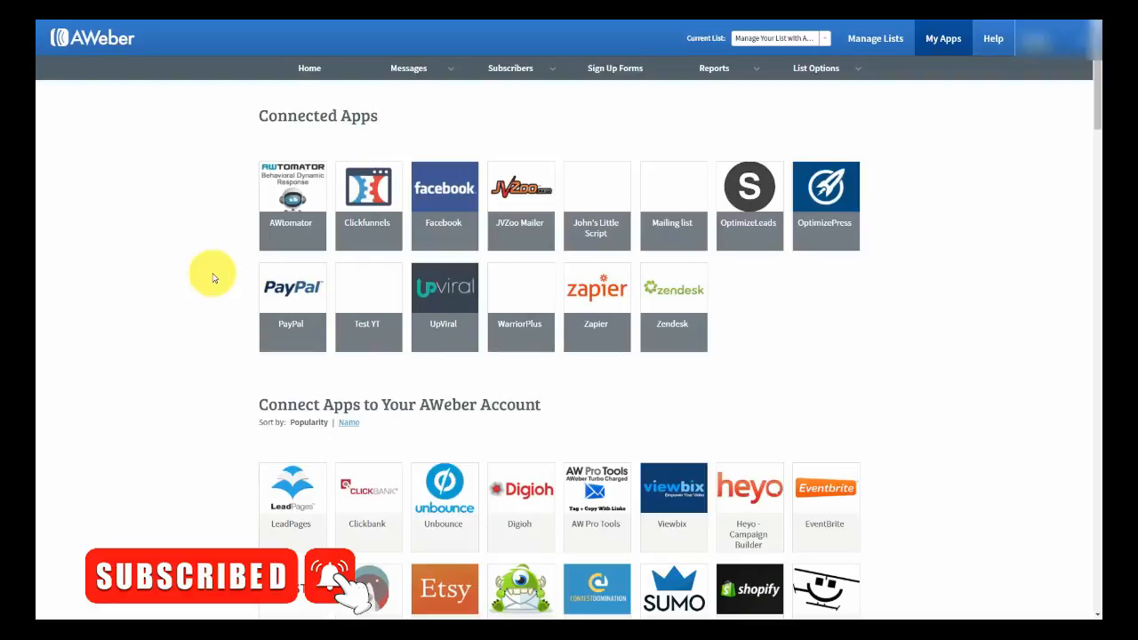
# - Scroll the My Apps grid and open the GoToWebinar app tile
pyautogui.scroll(-10, 213, 278)
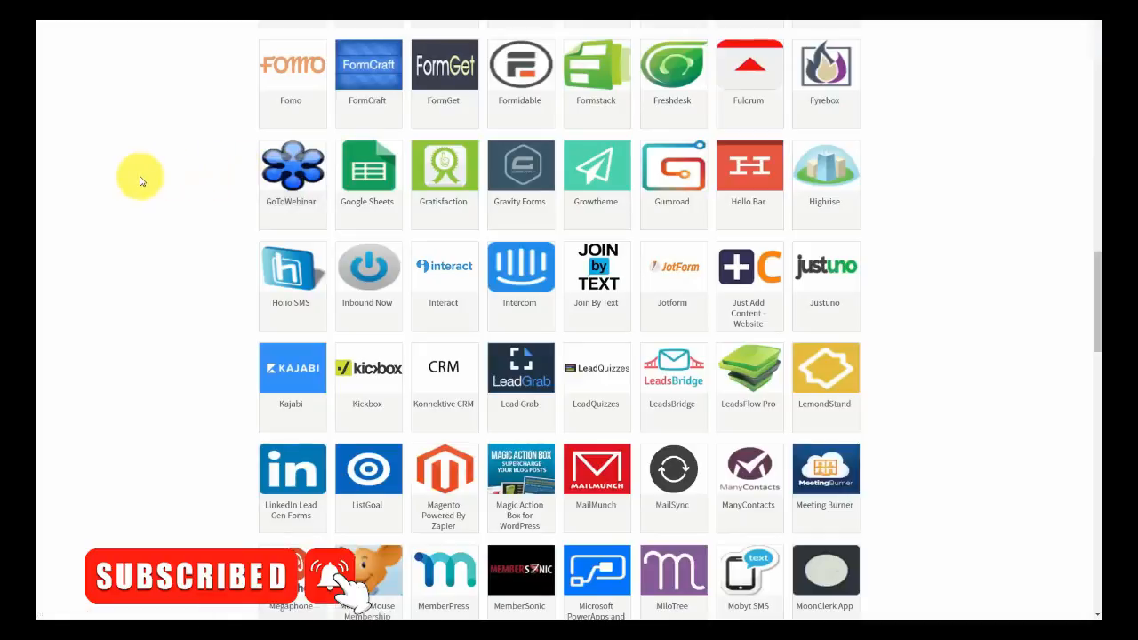
pyautogui.click(283, 171)
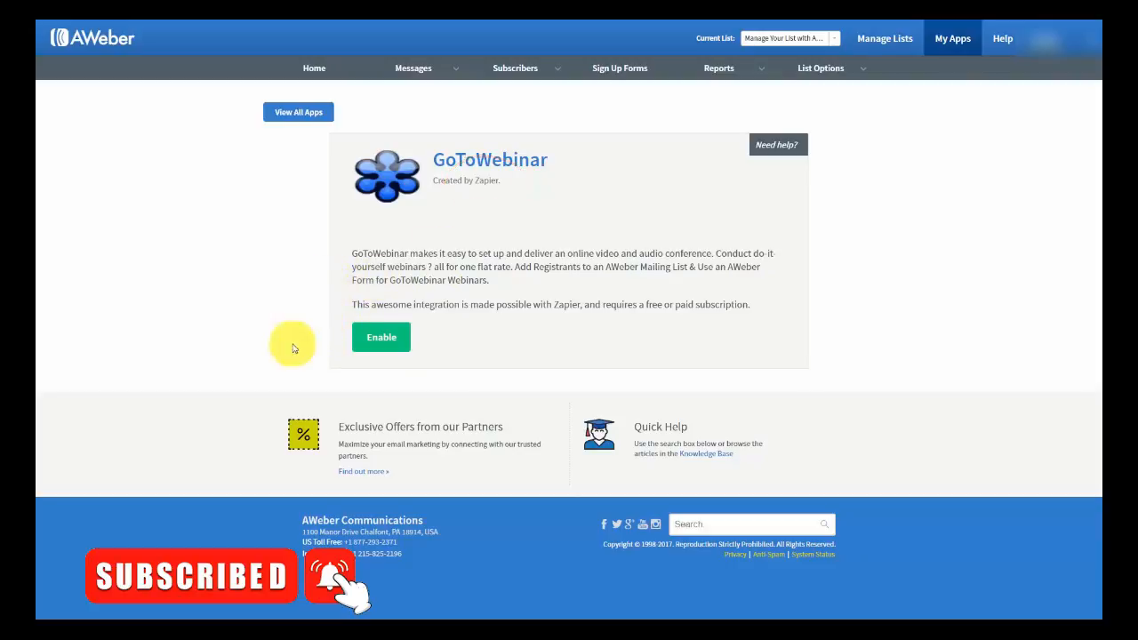
# - Enable the GoToWebinar app to reach Zapier's AWeber + GoToWebinar page
pyautogui.click(388, 342)
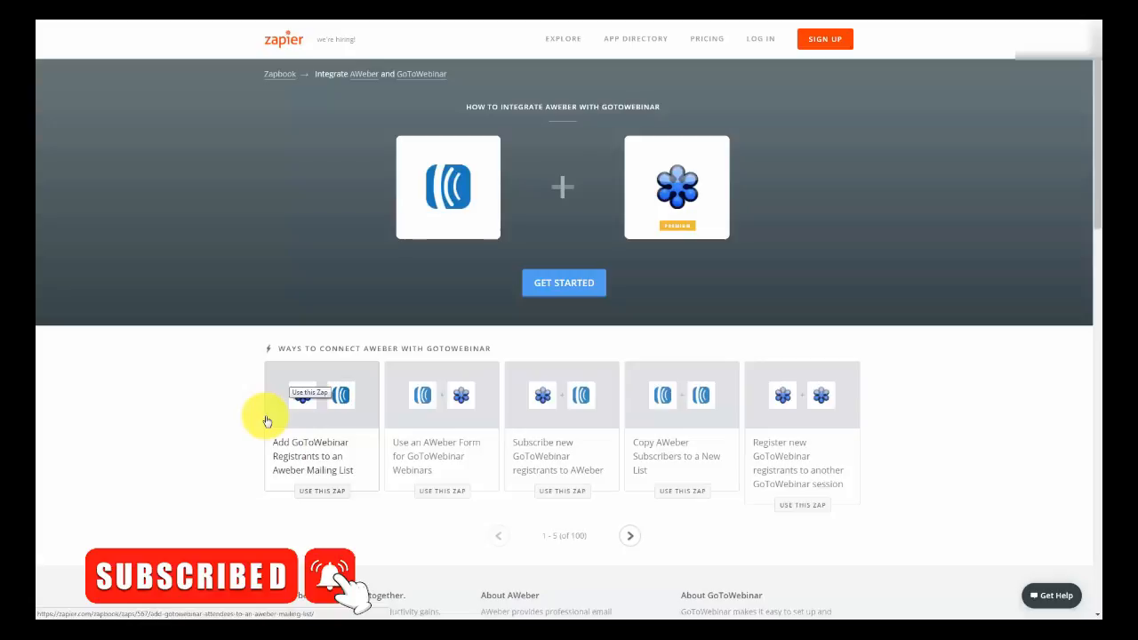
# - Choose 'Use this Zap' on the GoToWebinar registrants to AWeber list card
pyautogui.click(266, 421)
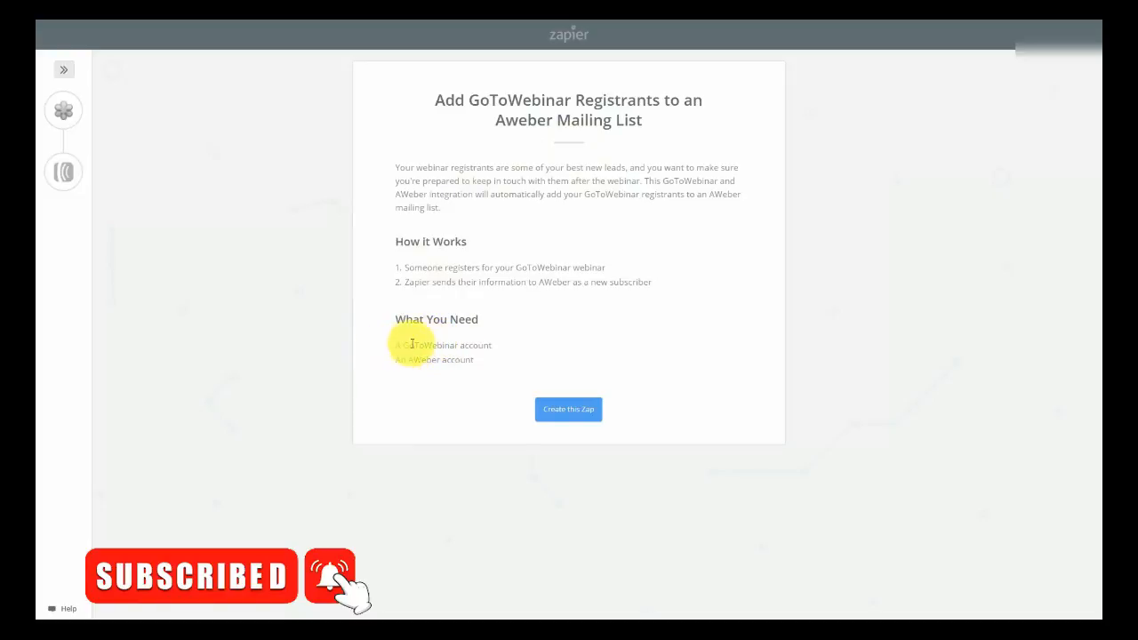
# - Create the zap from the template and continue with the New Registrant GoToWebinar trigger
pyautogui.click(559, 411)
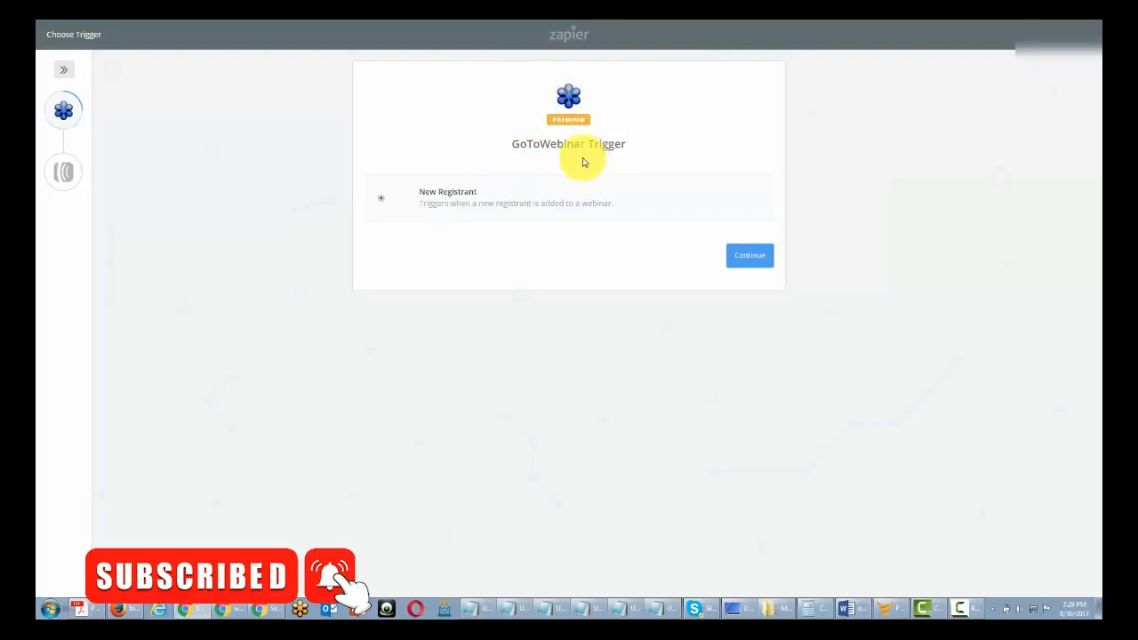
pyautogui.click(743, 263)
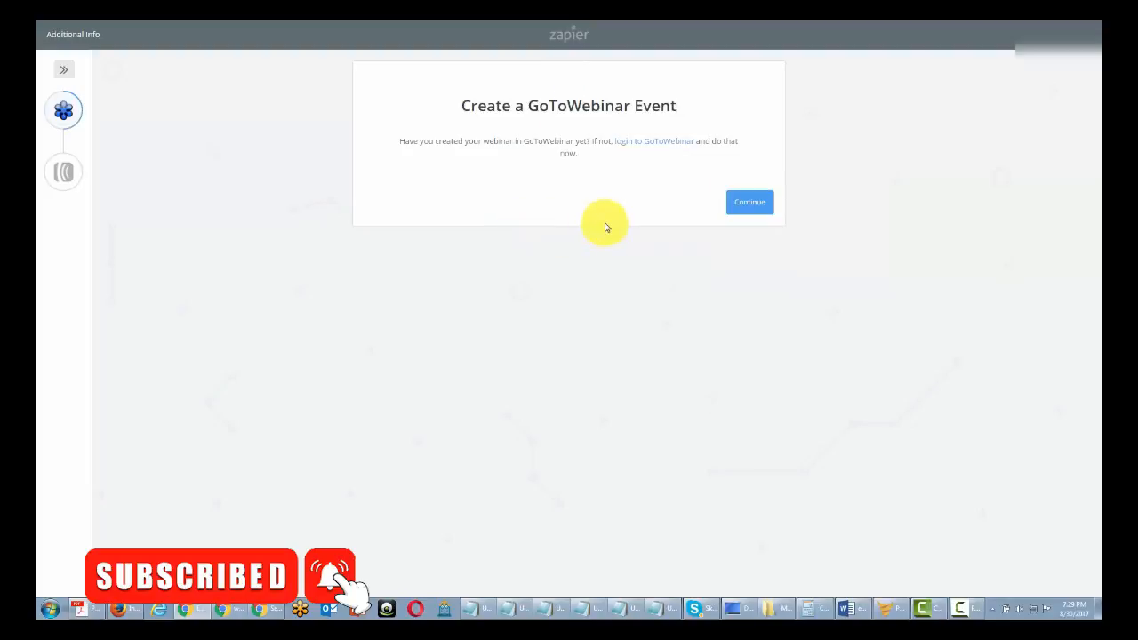
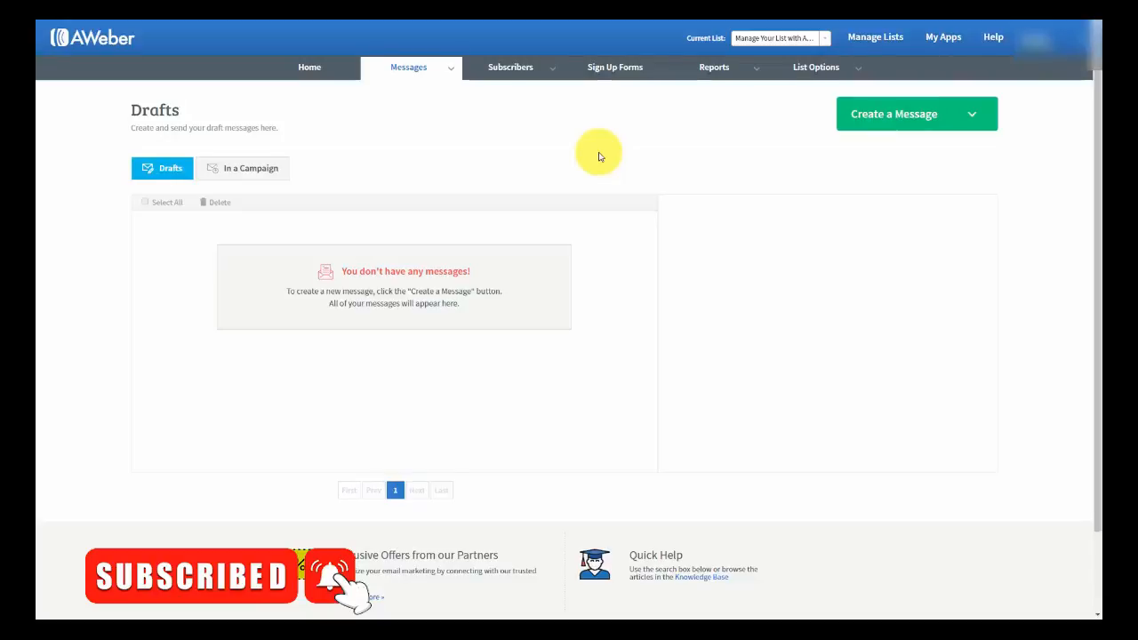
# - Reload the Drafts list and show the Create a Message choices: Drag & Drop, Plain Text, HTML Editor
pyautogui.moveTo(445, 67)
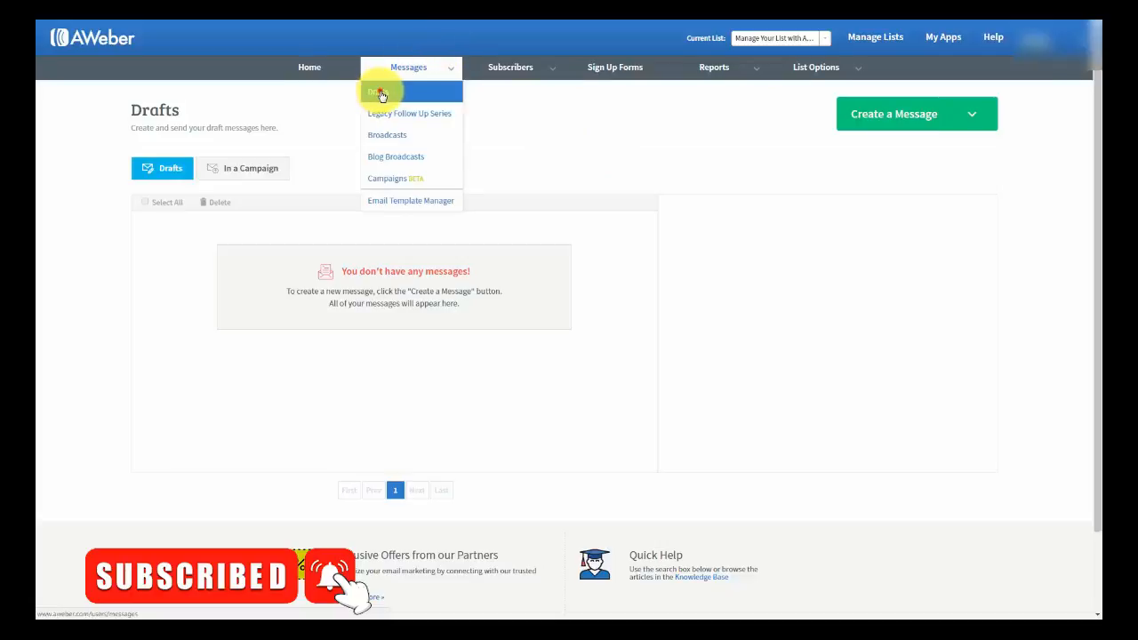
pyautogui.click(379, 94)
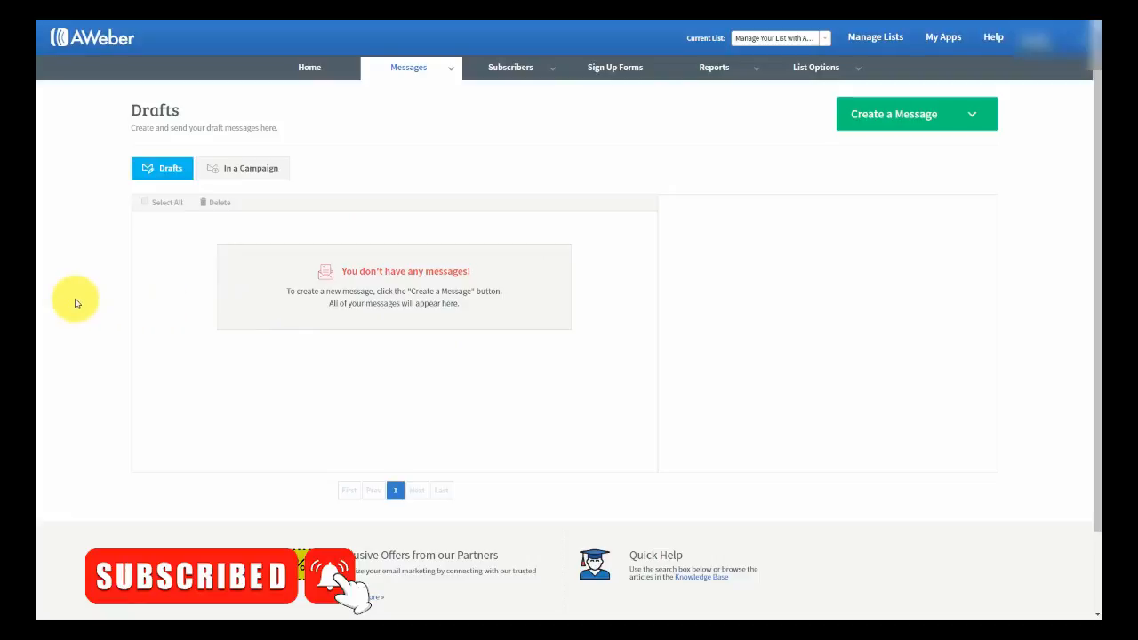
pyautogui.click(975, 118)
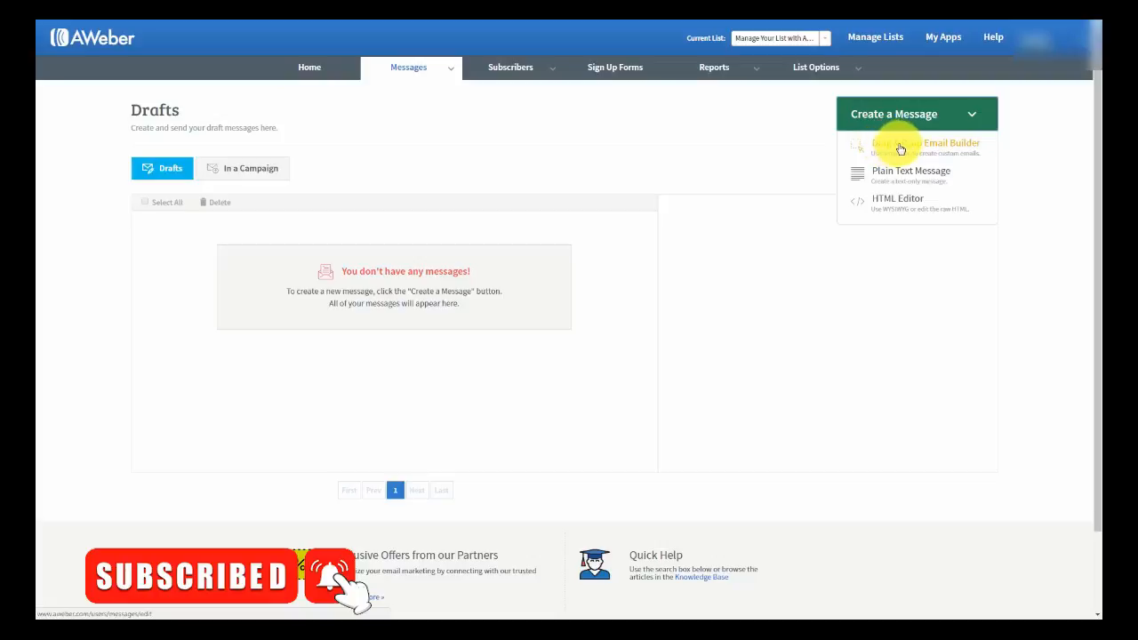
# - Start a Drag & Drop Email Builder draft and bring up its template gallery (Plain, Default, Max, Tidal)
pyautogui.click(900, 150)
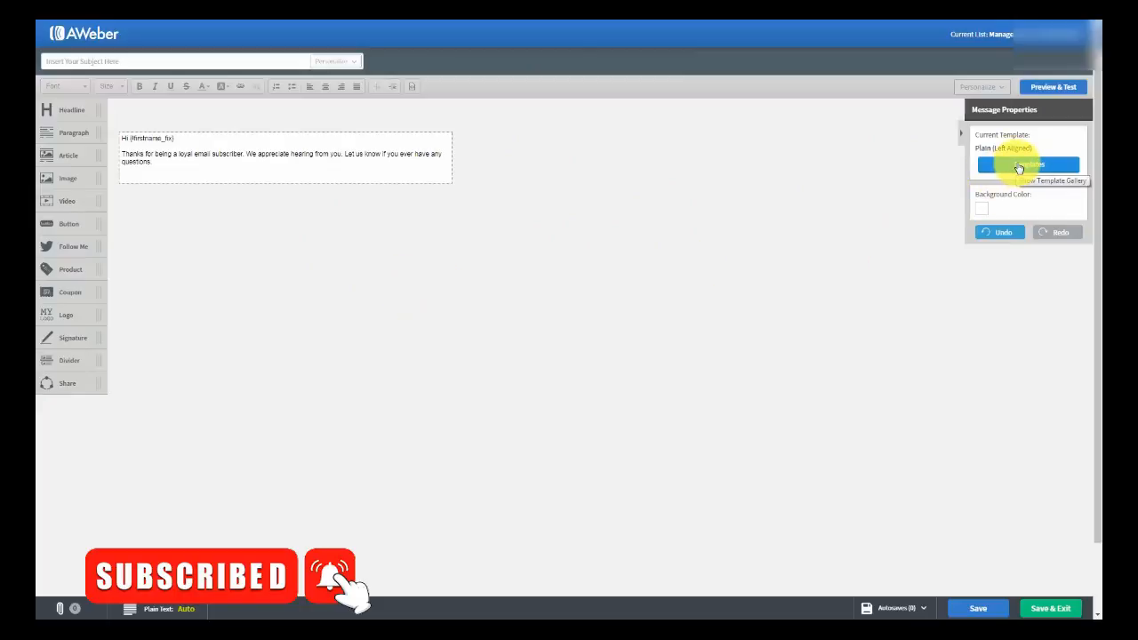
pyautogui.click(1019, 167)
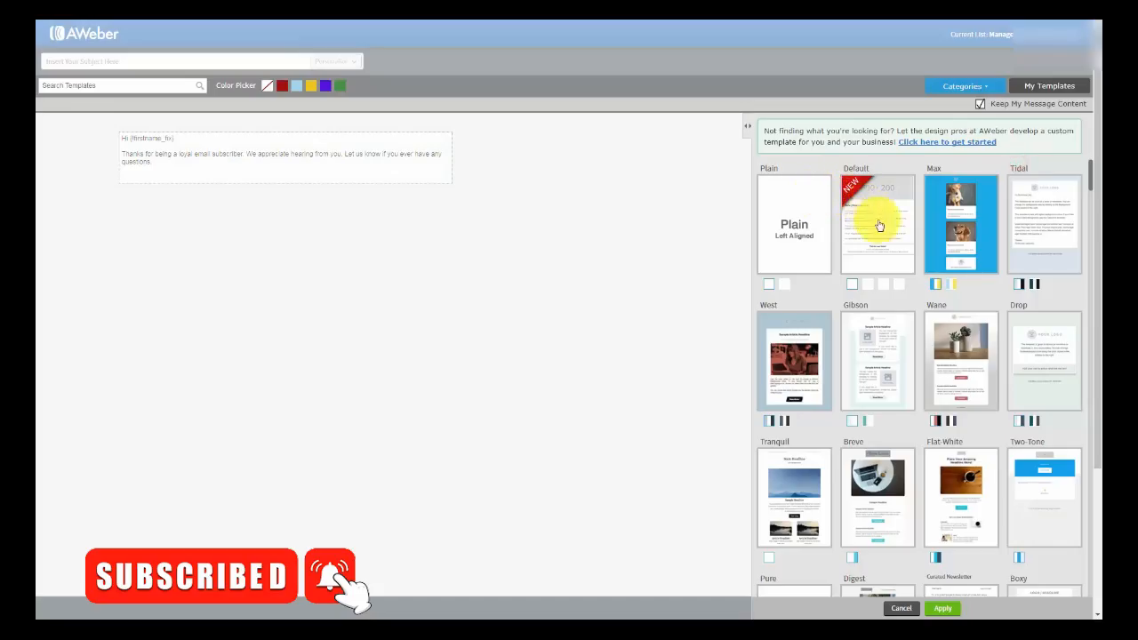
pyautogui.scroll(-2, 929, 250)
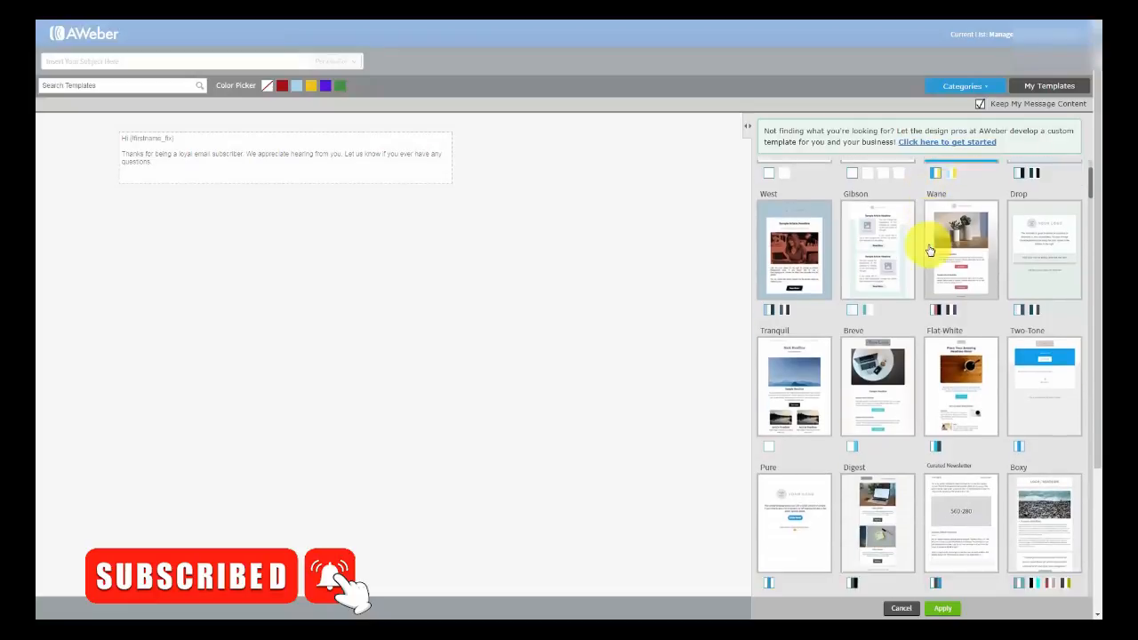
pyautogui.scroll(-5, 928, 249)
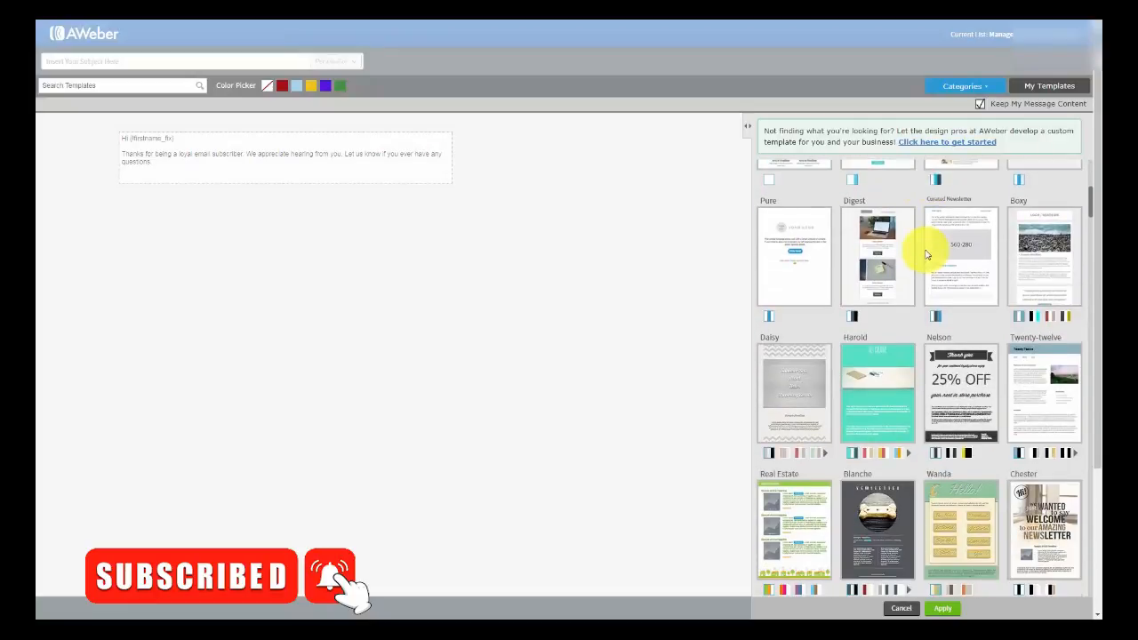
pyautogui.scroll(-5, 927, 249)
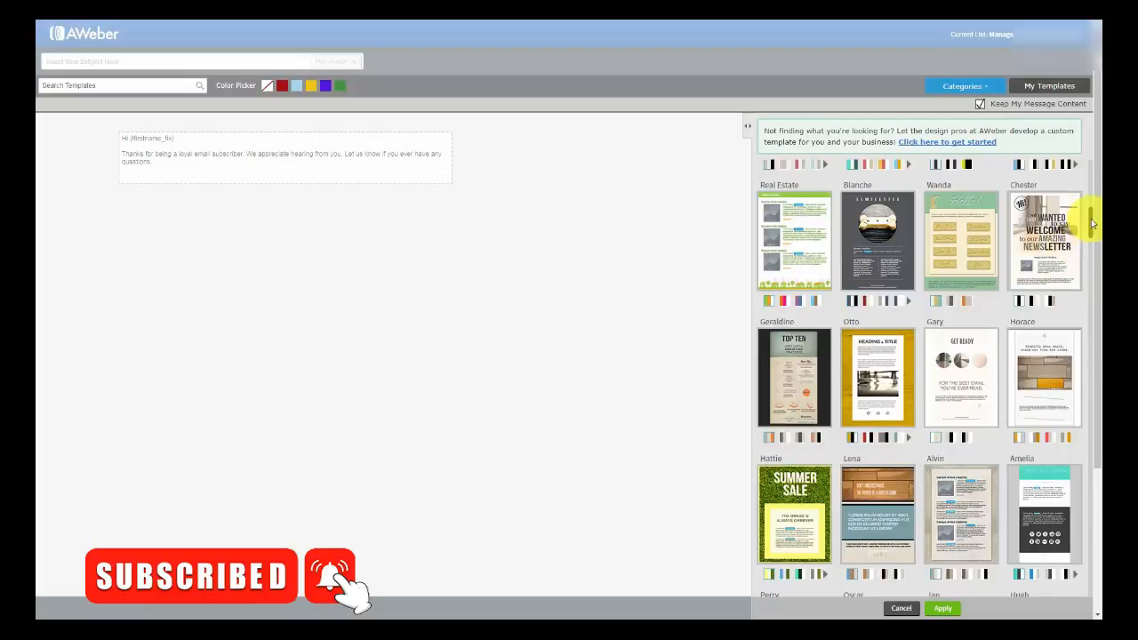
pyautogui.moveTo(1092, 224); pyautogui.dragTo(1087, 168)
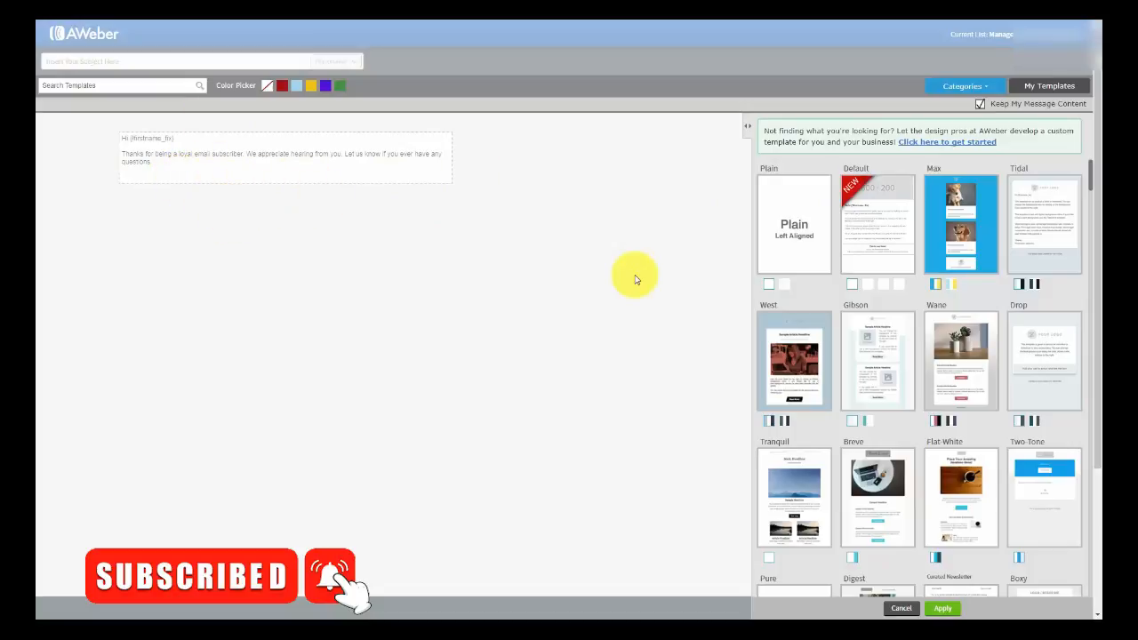
pyautogui.click(785, 283)
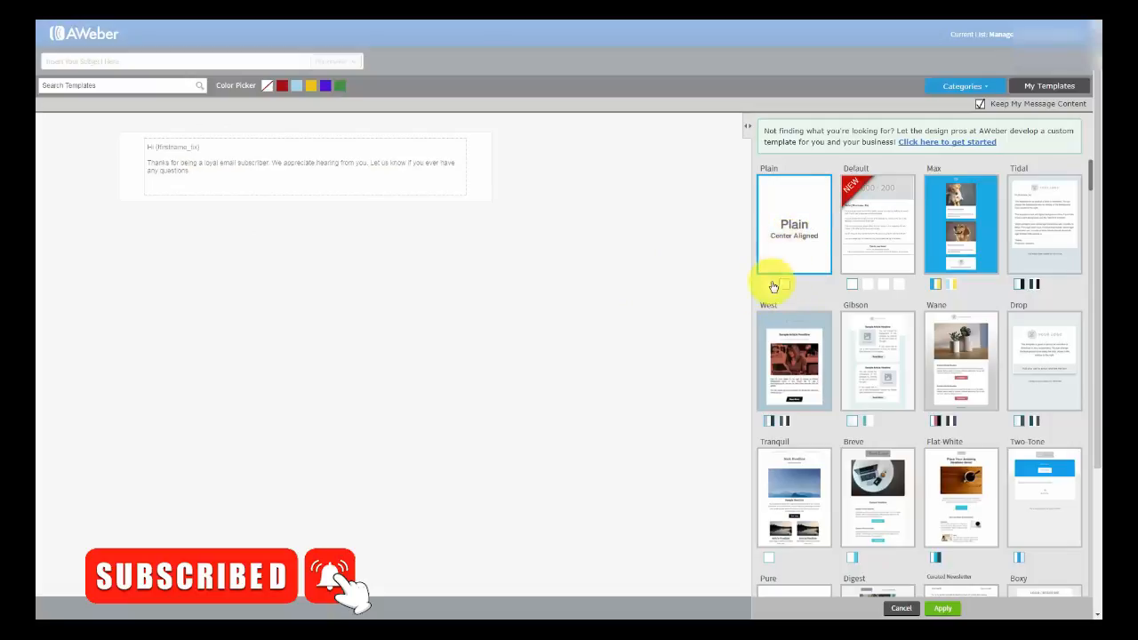
pyautogui.click(769, 283)
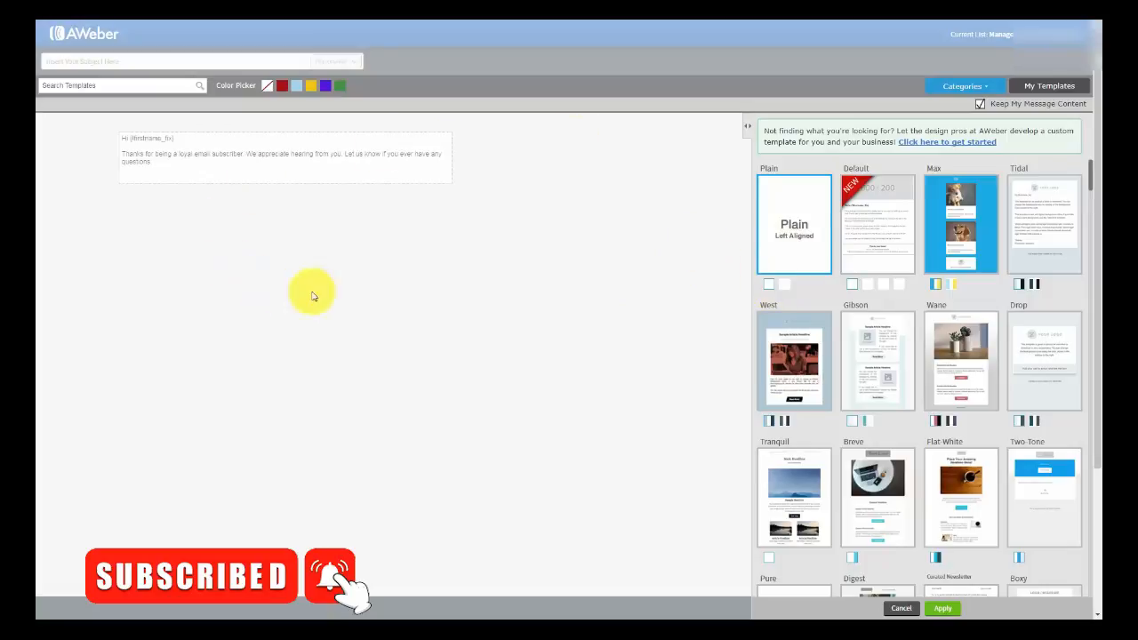
pyautogui.click(397, 265)
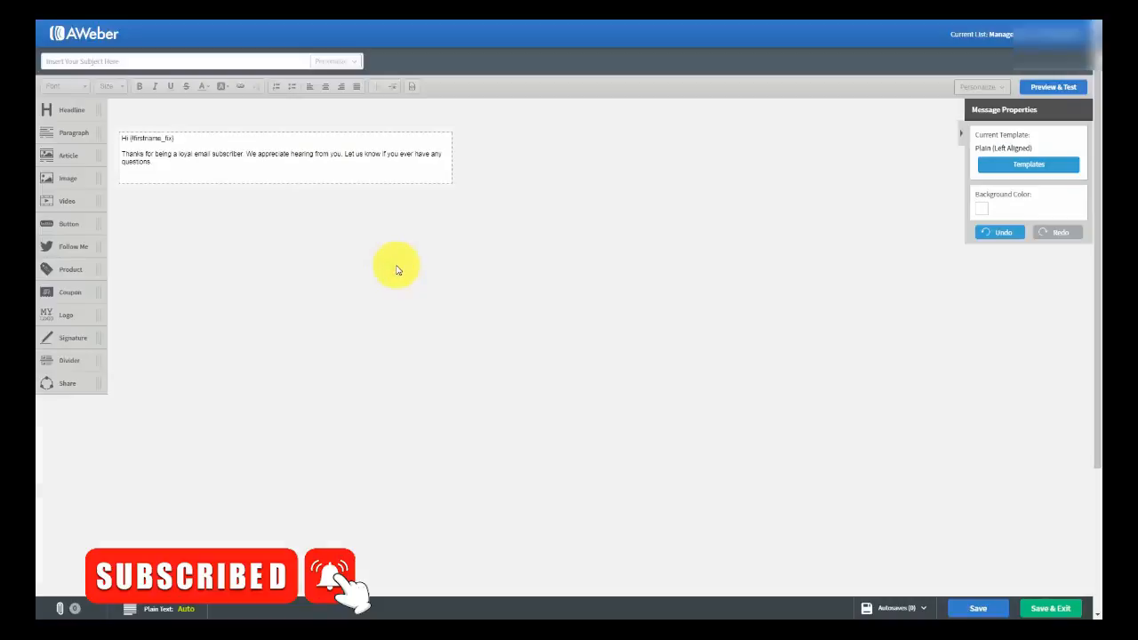
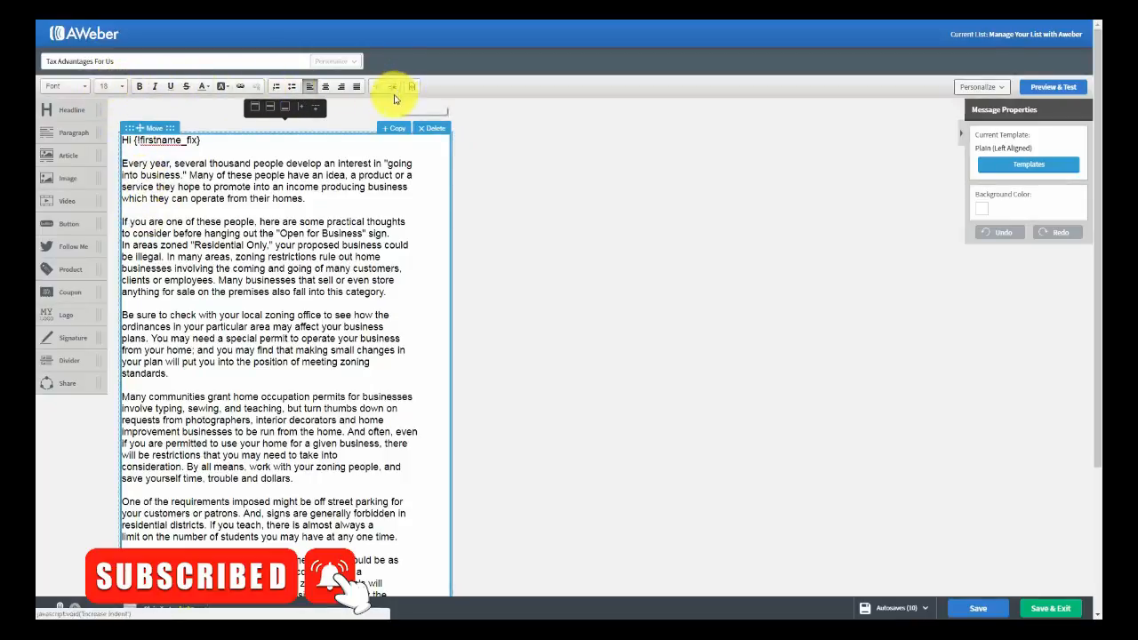
pyautogui.moveTo(191, 175); pyautogui.dragTo(277, 174)
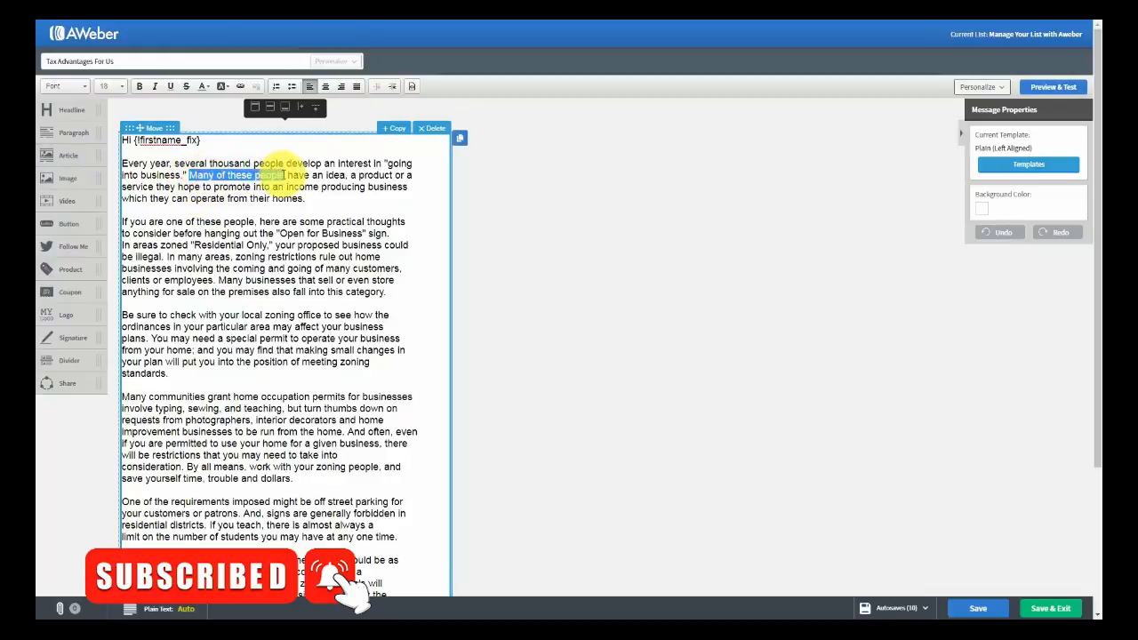
pyautogui.click(139, 86)
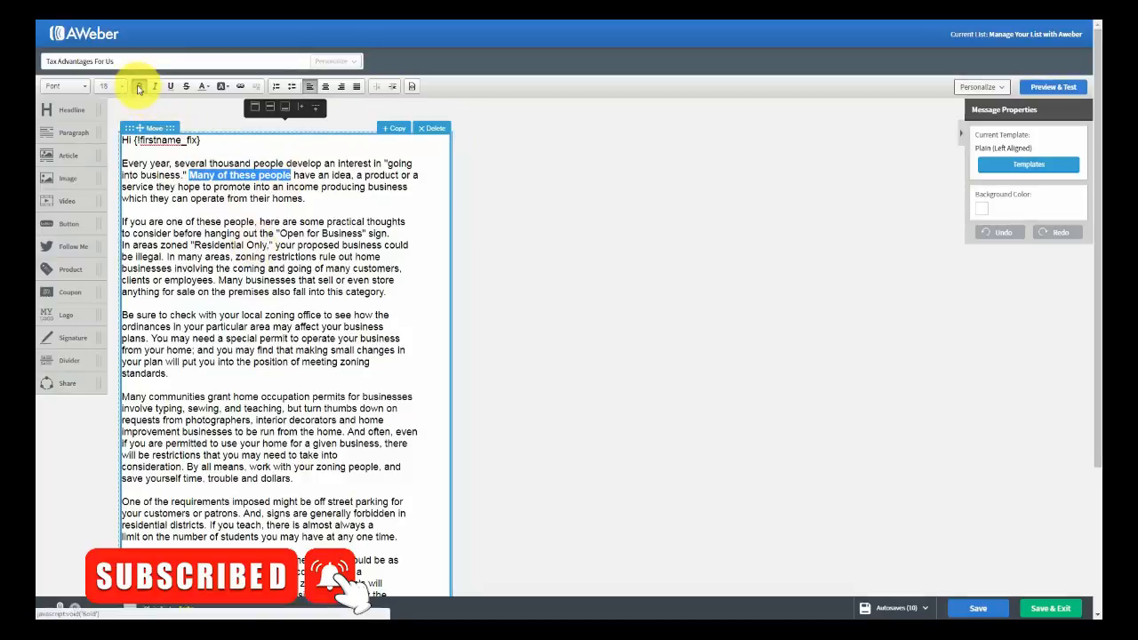
pyautogui.click(138, 86)
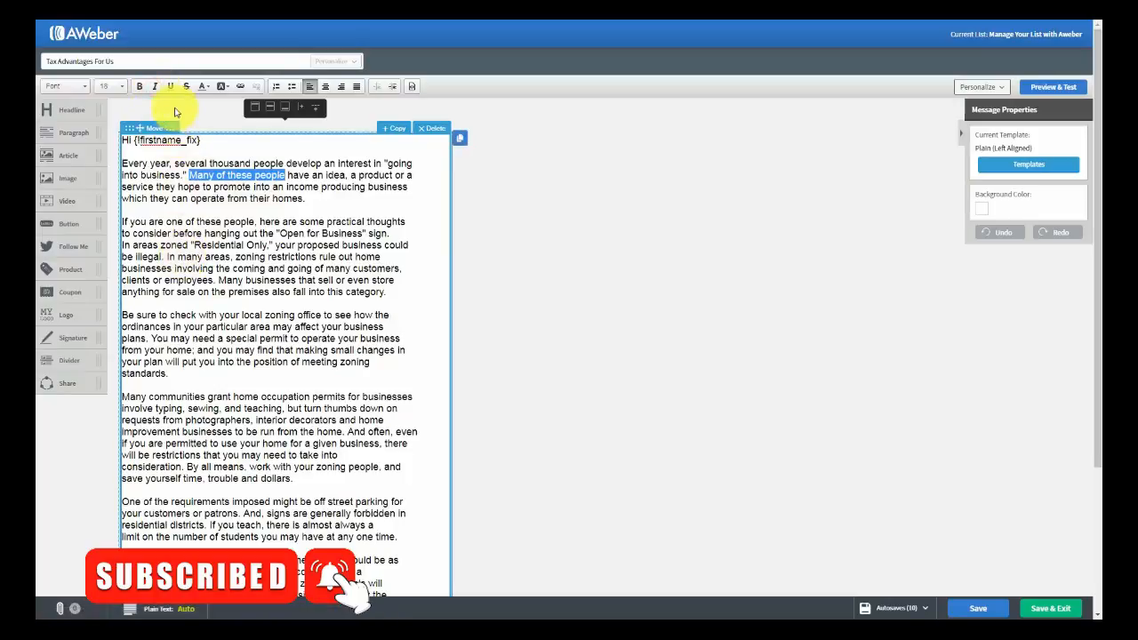
pyautogui.click(169, 87)
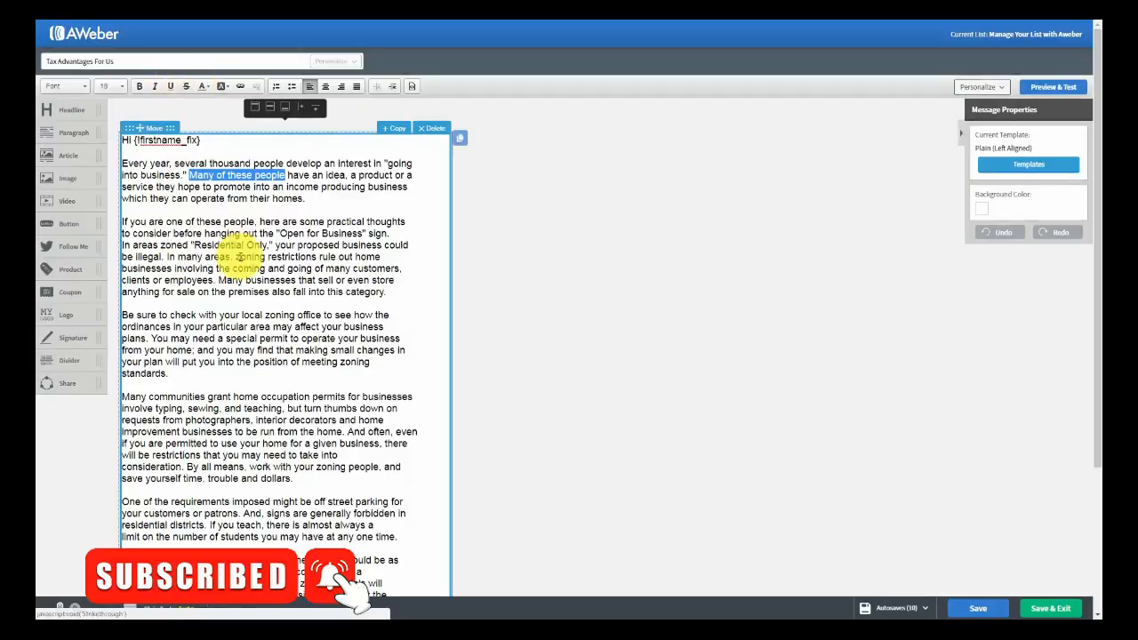
pyautogui.click(206, 89)
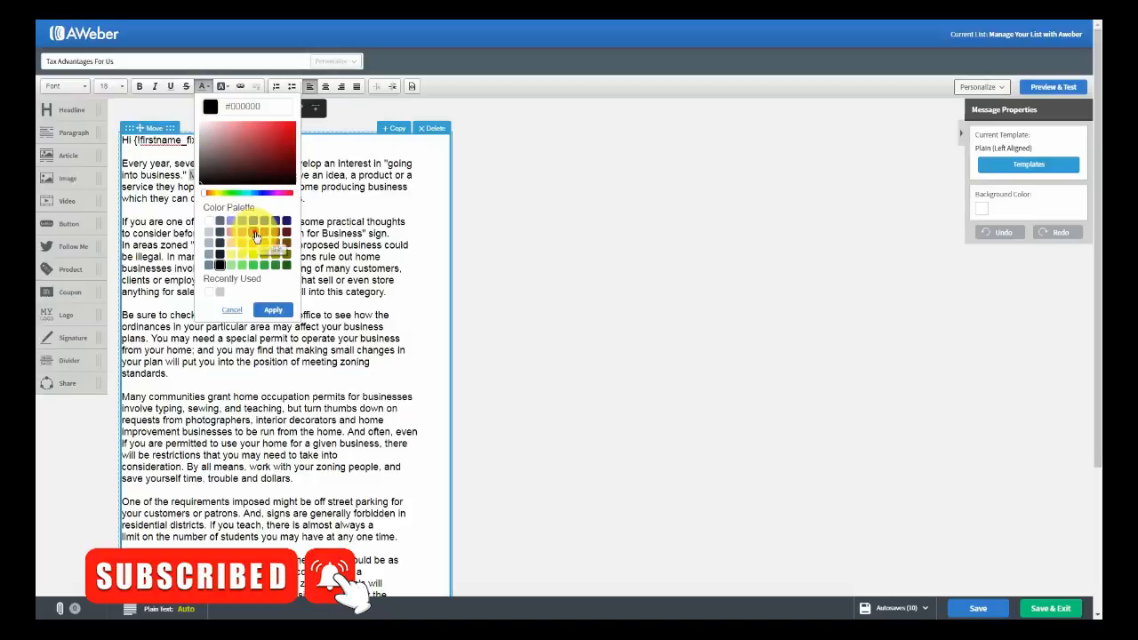
pyautogui.click(271, 309)
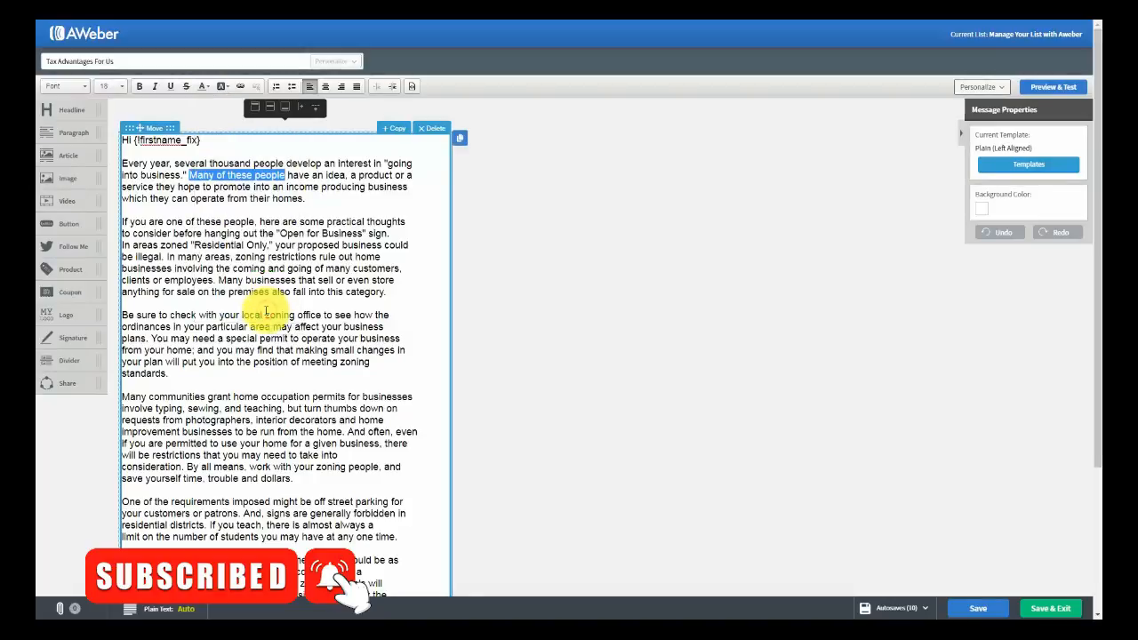
pyautogui.click(287, 244)
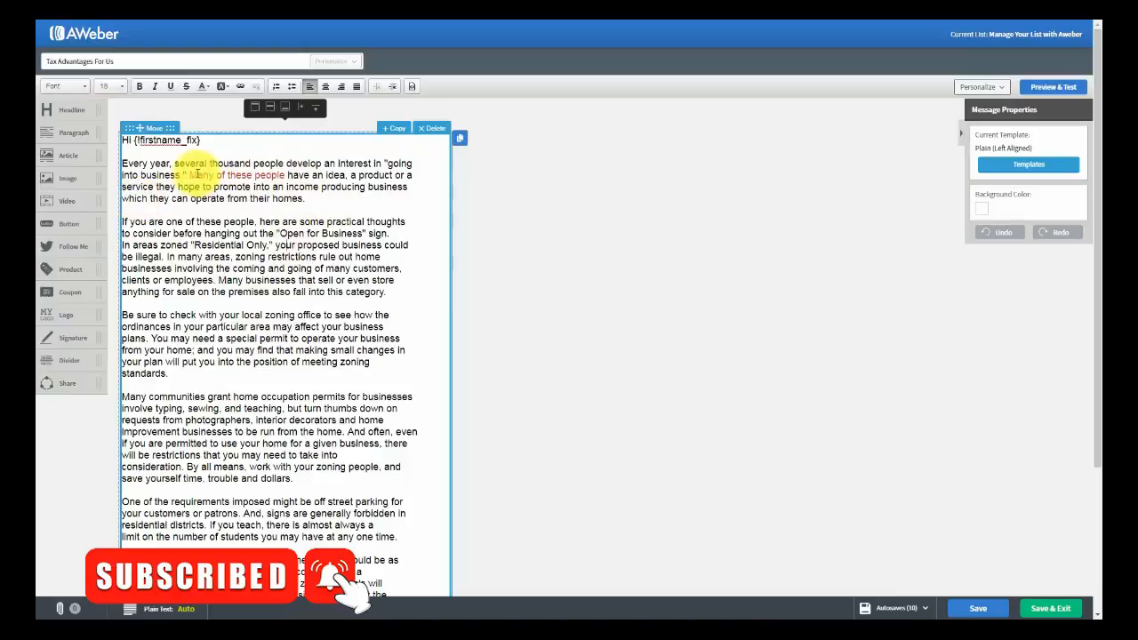
pyautogui.moveTo(186, 174); pyautogui.dragTo(285, 175)
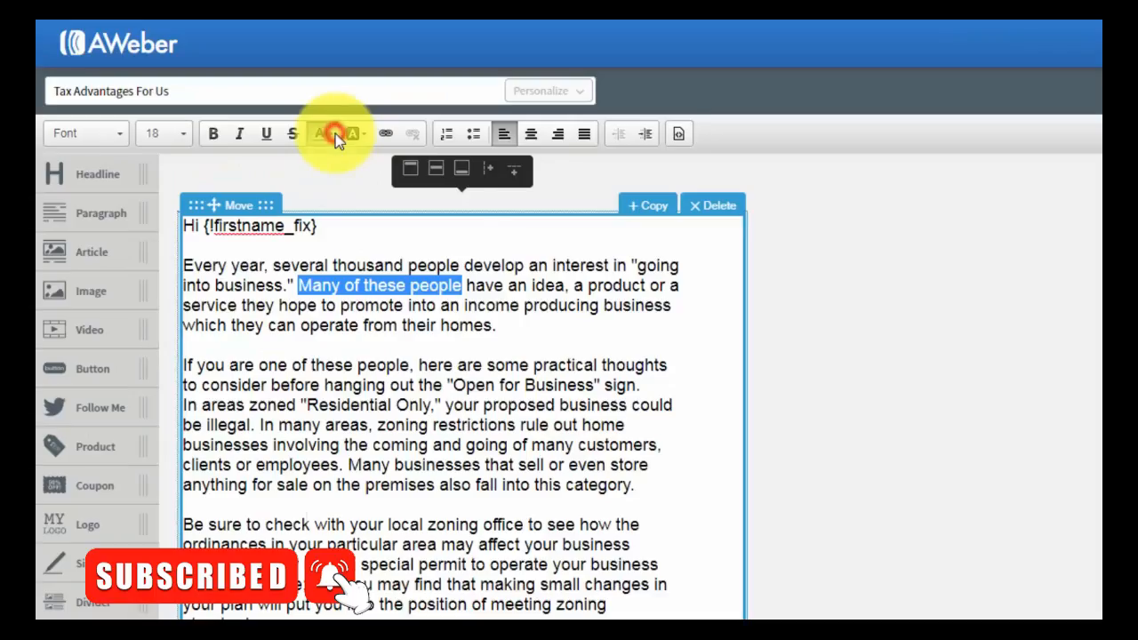
pyautogui.click(336, 136)
pyautogui.click(351, 438)
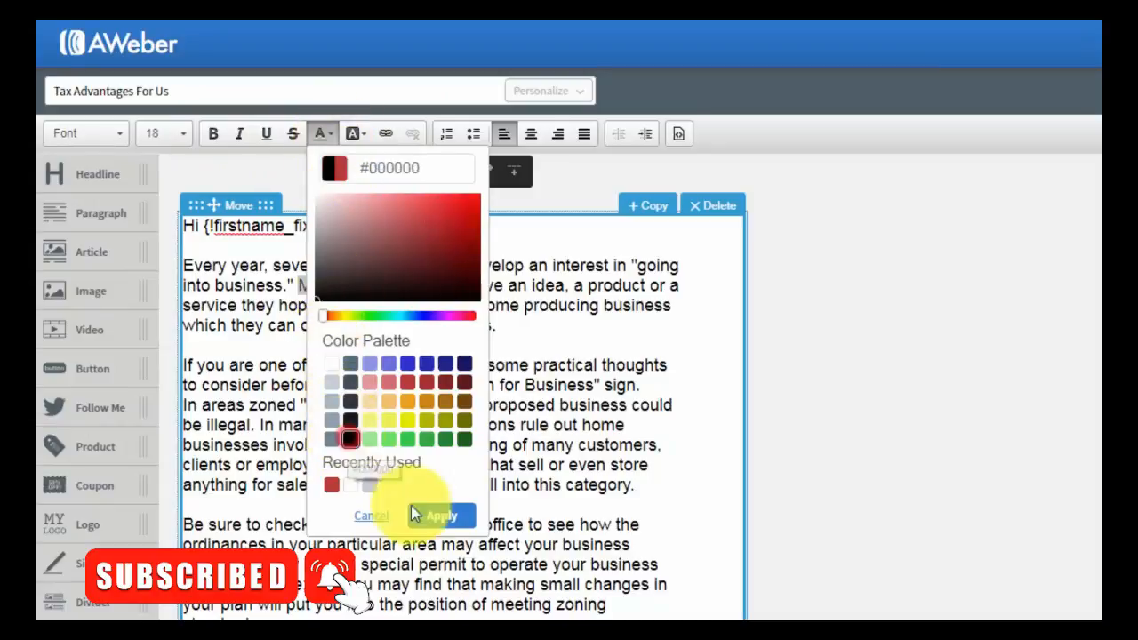
pyautogui.click(437, 516)
pyautogui.click(430, 406)
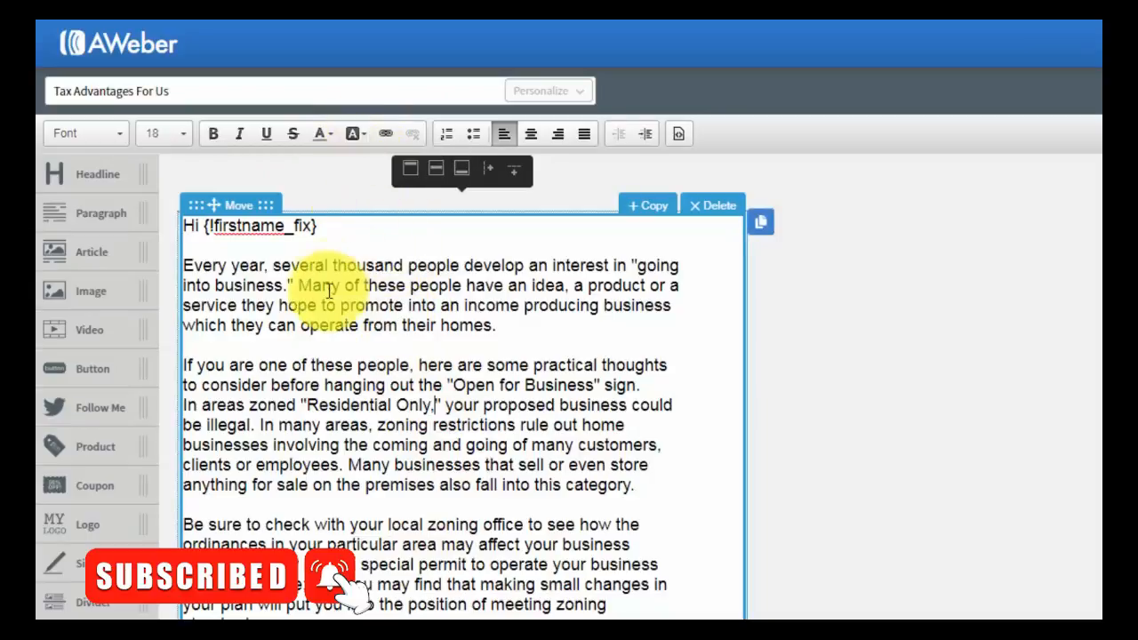
pyautogui.moveTo(332, 264); pyautogui.dragTo(523, 262)
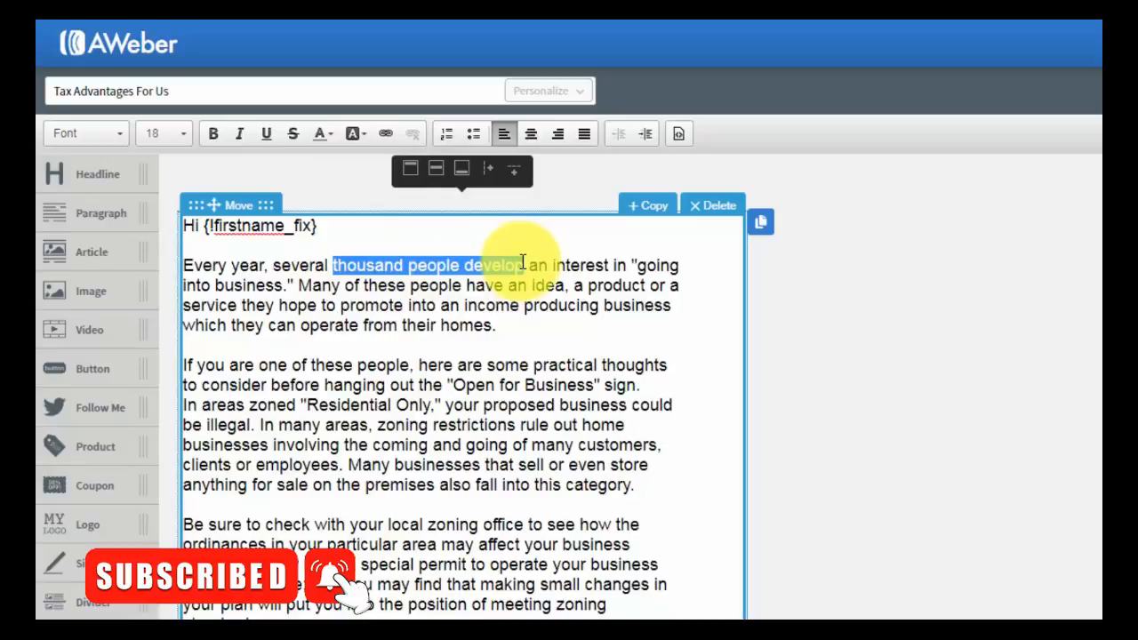
pyautogui.click(364, 132)
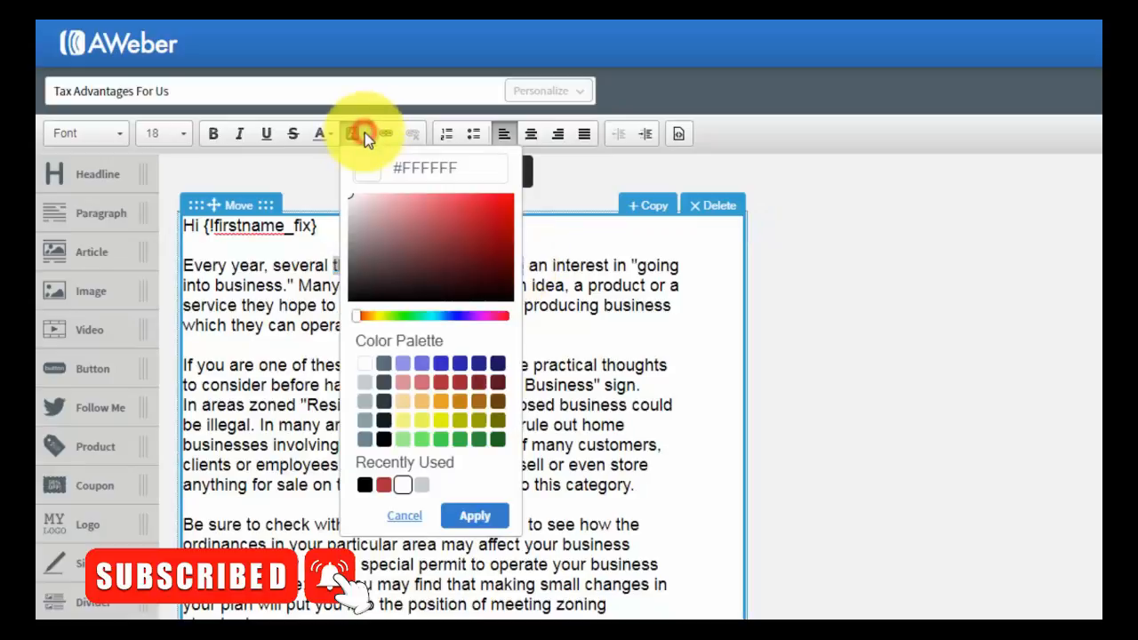
pyautogui.click(400, 420)
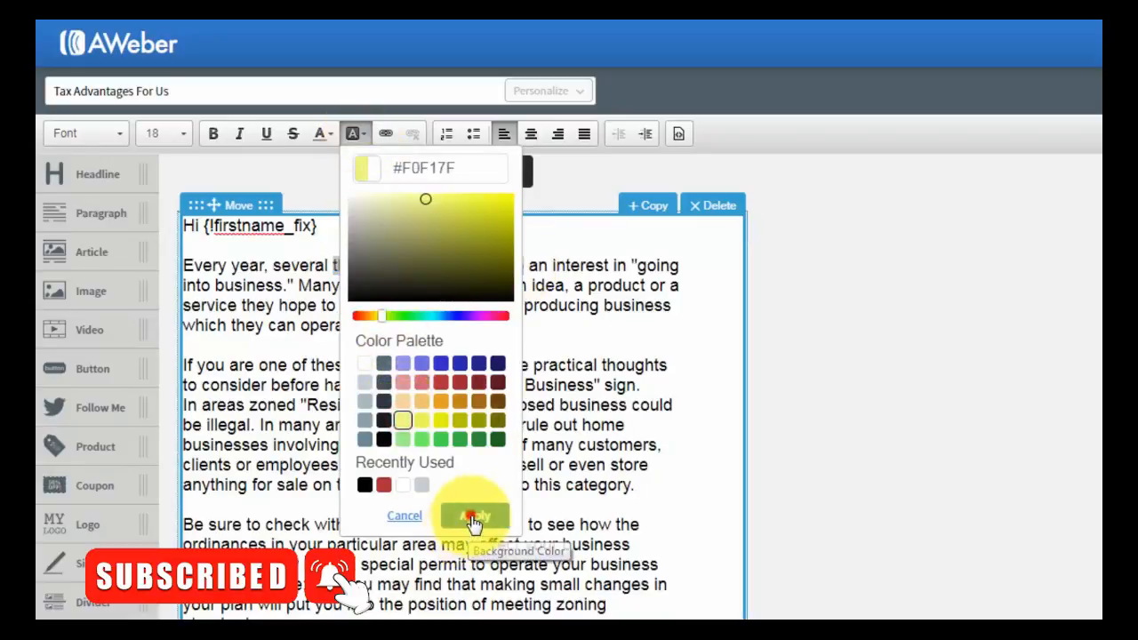
pyautogui.click(472, 517)
pyautogui.click(484, 404)
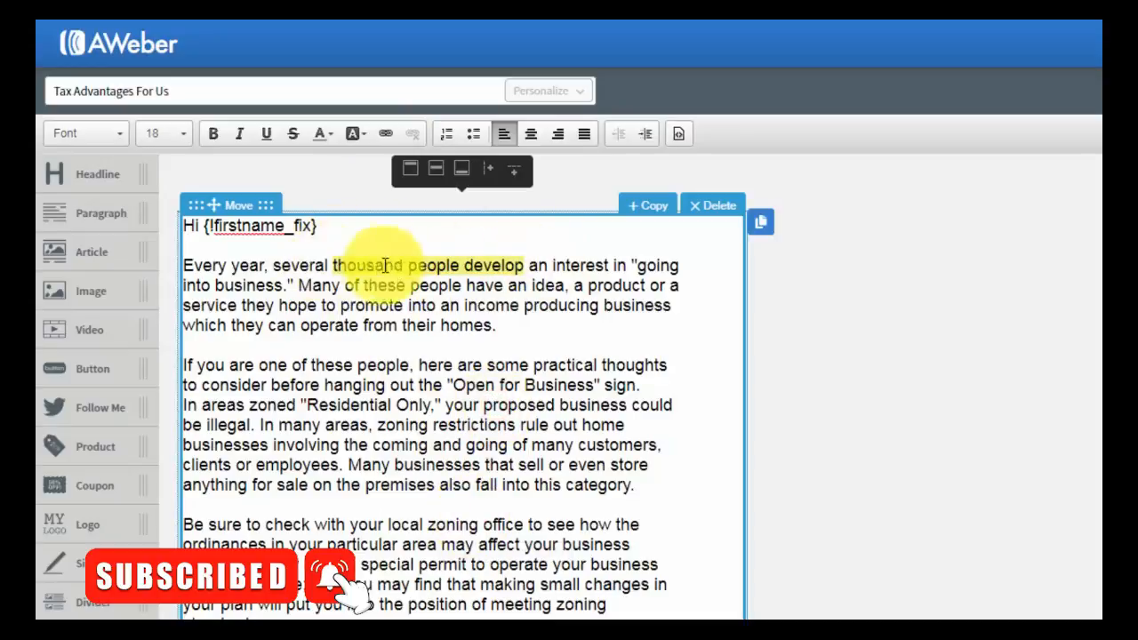
pyautogui.moveTo(527, 264); pyautogui.dragTo(334, 264)
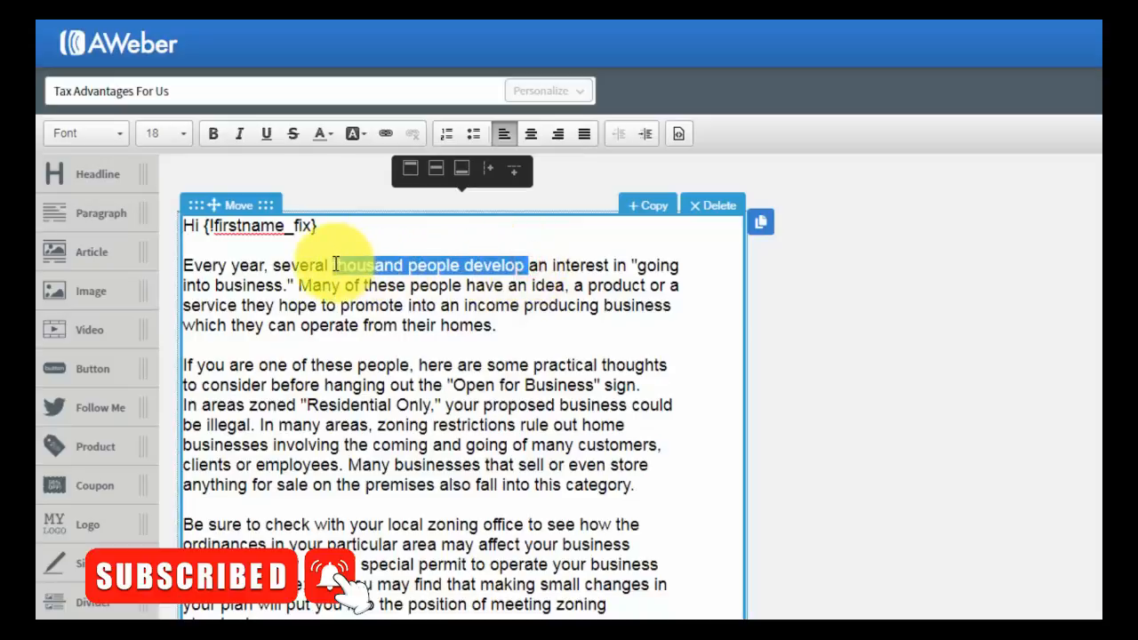
pyautogui.click(366, 134)
pyautogui.click(360, 364)
pyautogui.click(471, 517)
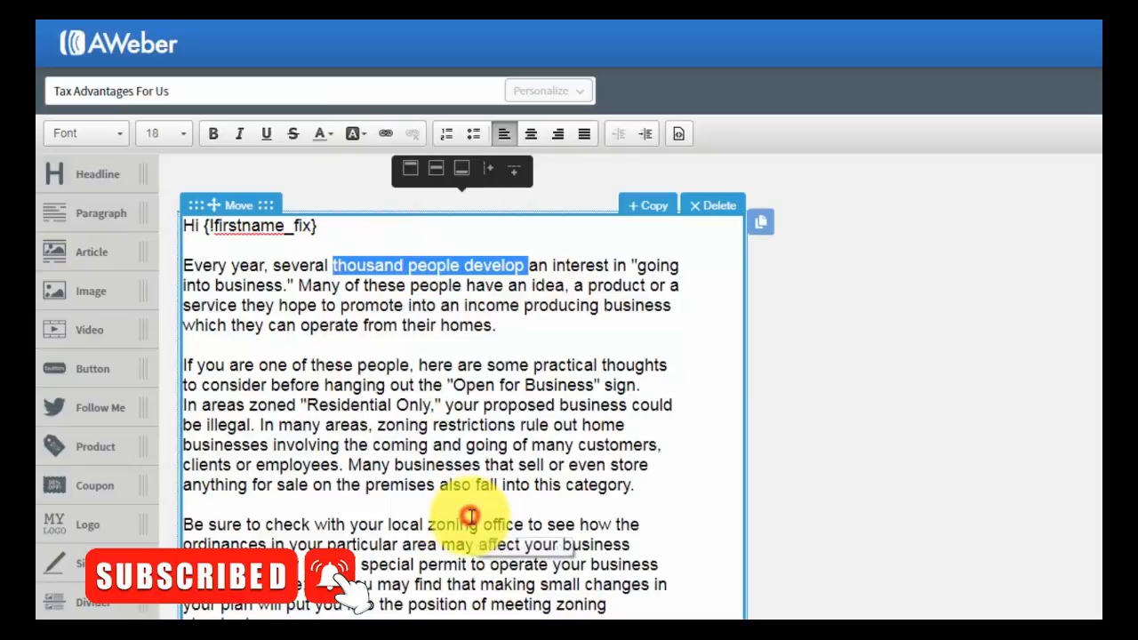
pyautogui.click(480, 431)
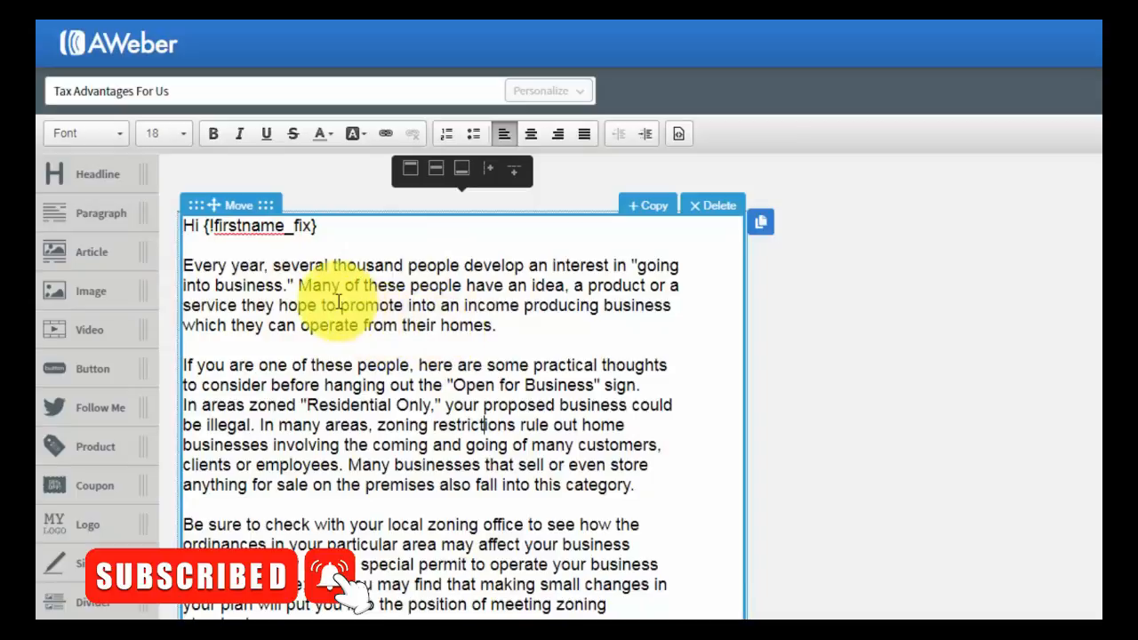
pyautogui.moveTo(185, 266); pyautogui.dragTo(481, 327)
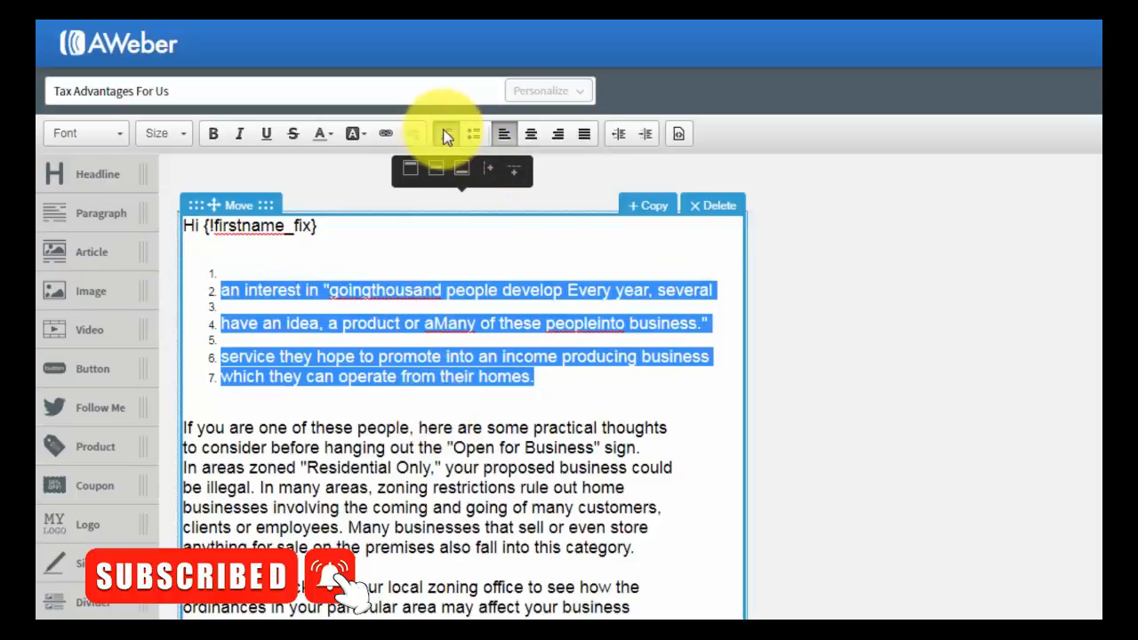
pyautogui.click(447, 136)
pyautogui.click(416, 366)
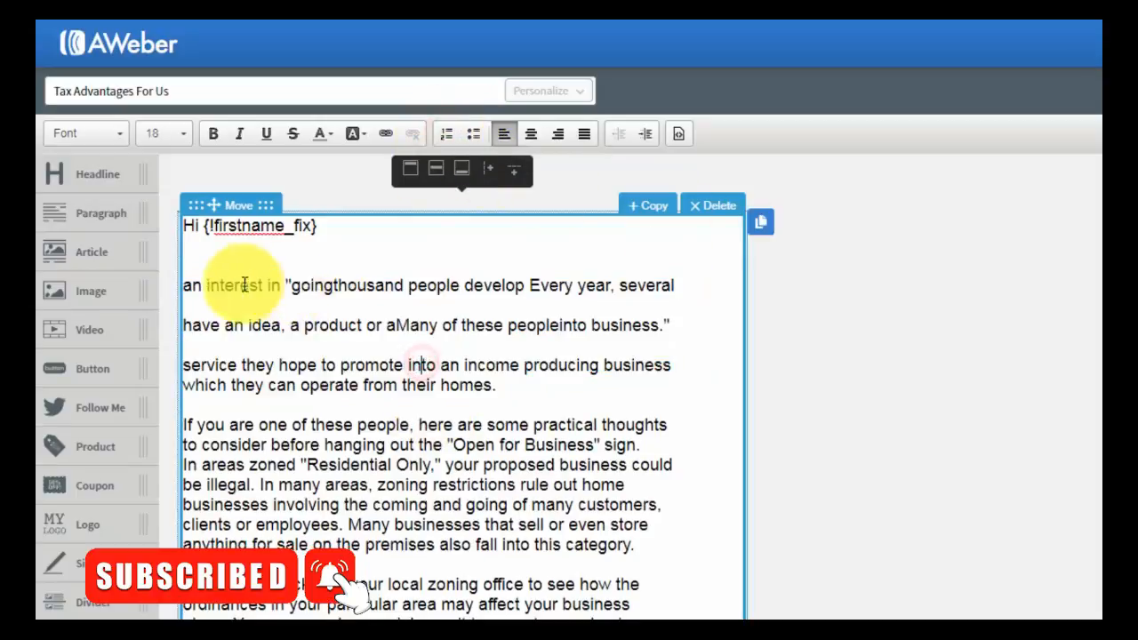
pyautogui.moveTo(528, 391); pyautogui.dragTo(183, 284)
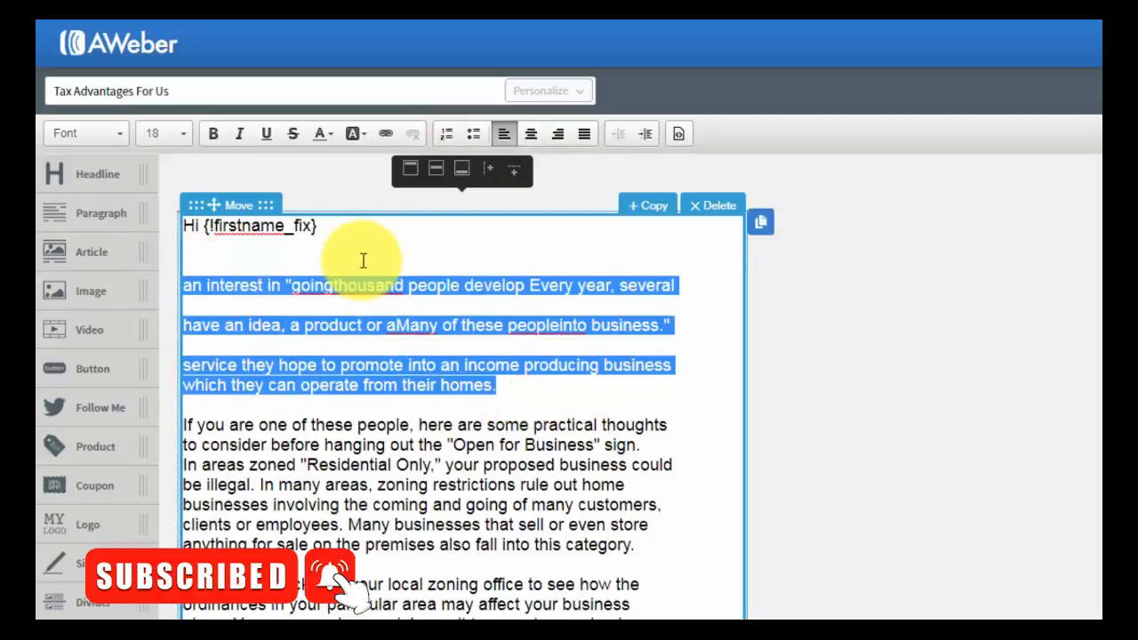
pyautogui.press('Delete')
pyautogui.press('Delete')
pyautogui.press('Delete')
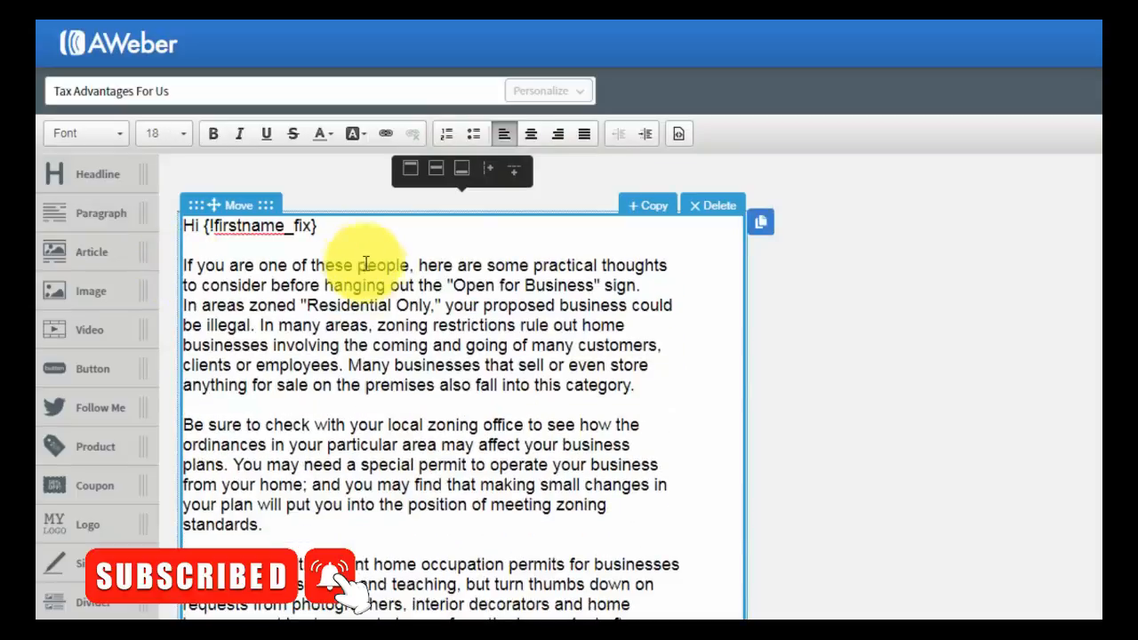
pyautogui.click(397, 321)
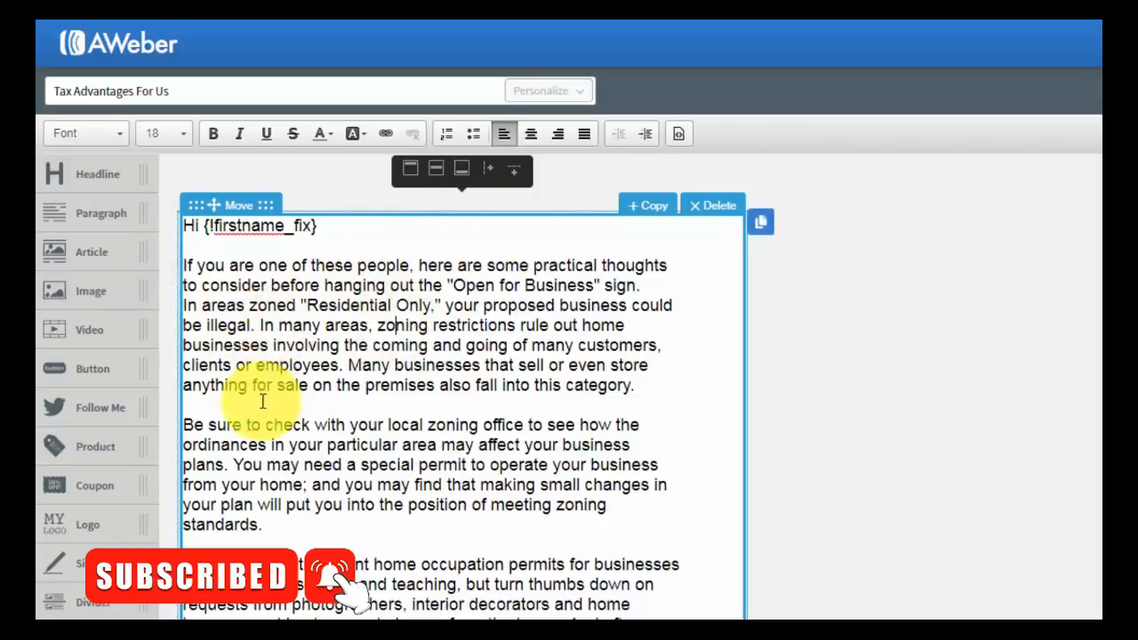
pyautogui.click(418, 360)
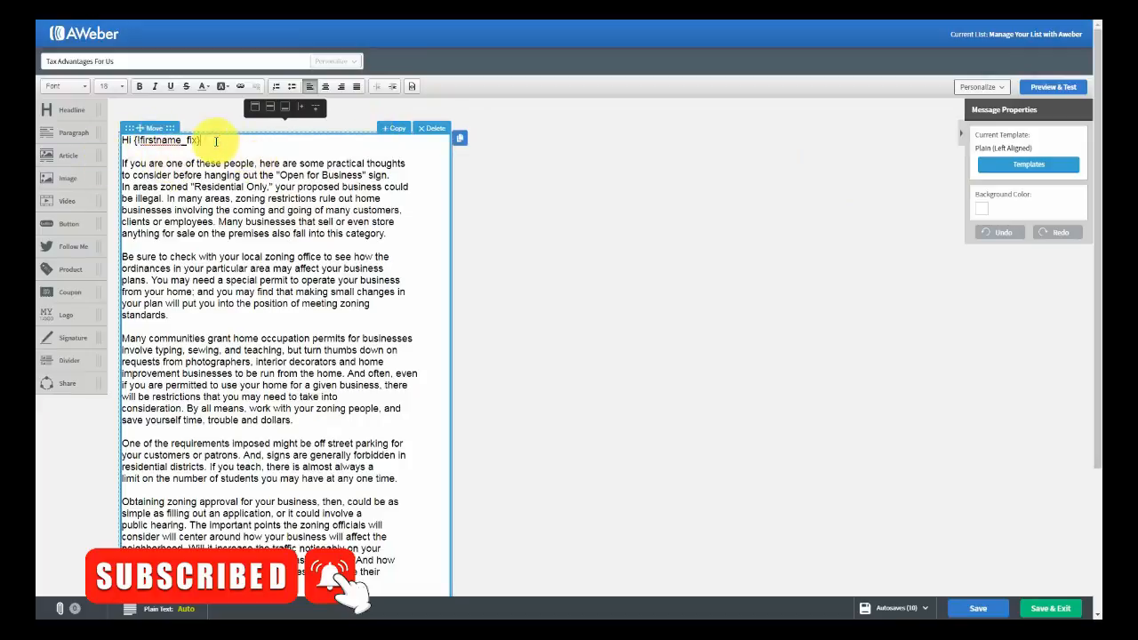
pyautogui.press('Return')
pyautogui.press('Return')
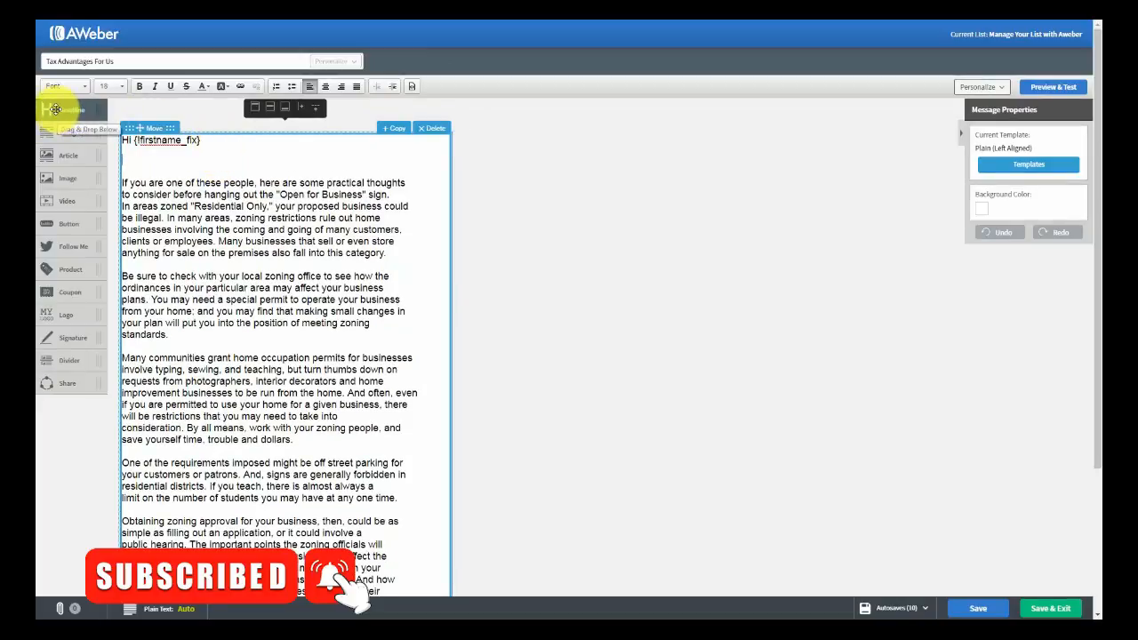
pyautogui.moveTo(55, 109); pyautogui.dragTo(153, 178)
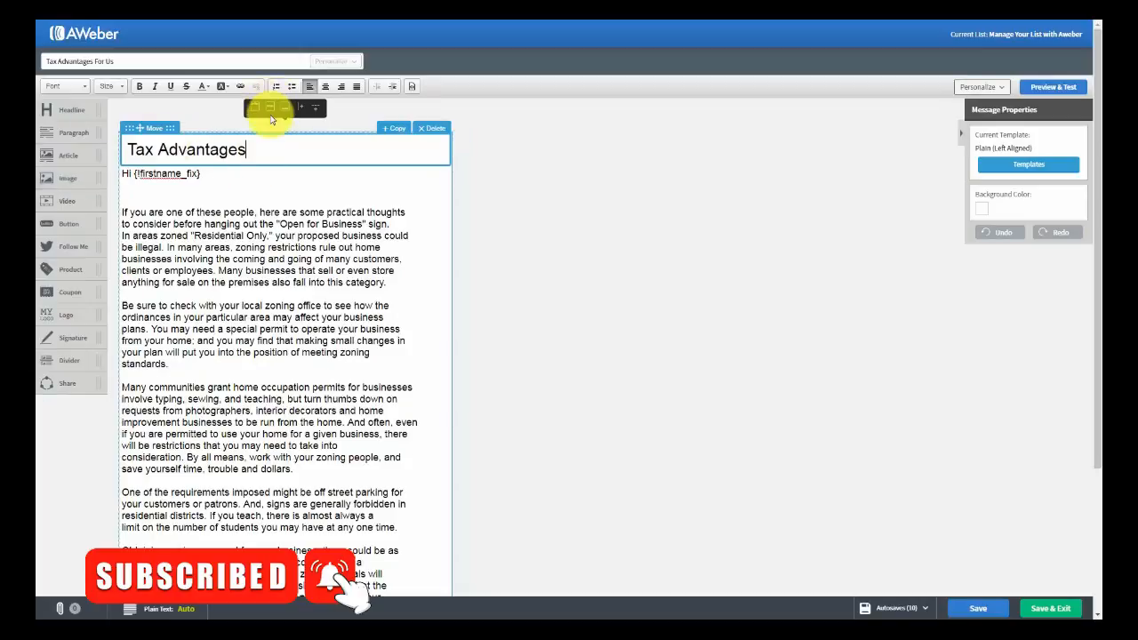
pyautogui.click(433, 129)
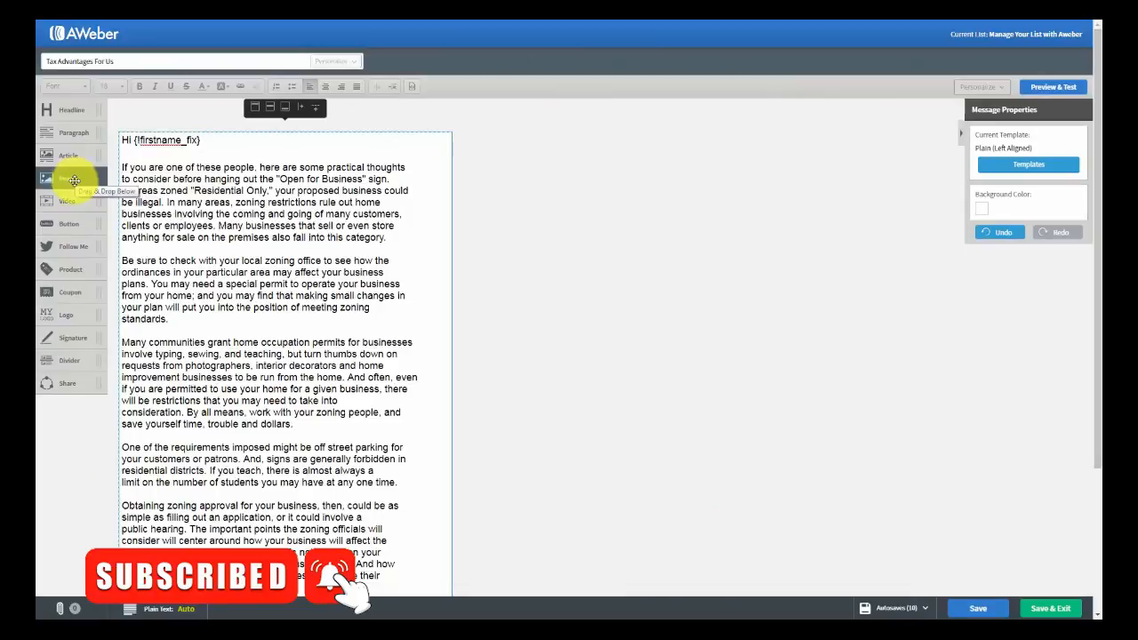
pyautogui.moveTo(74, 181); pyautogui.dragTo(187, 164)
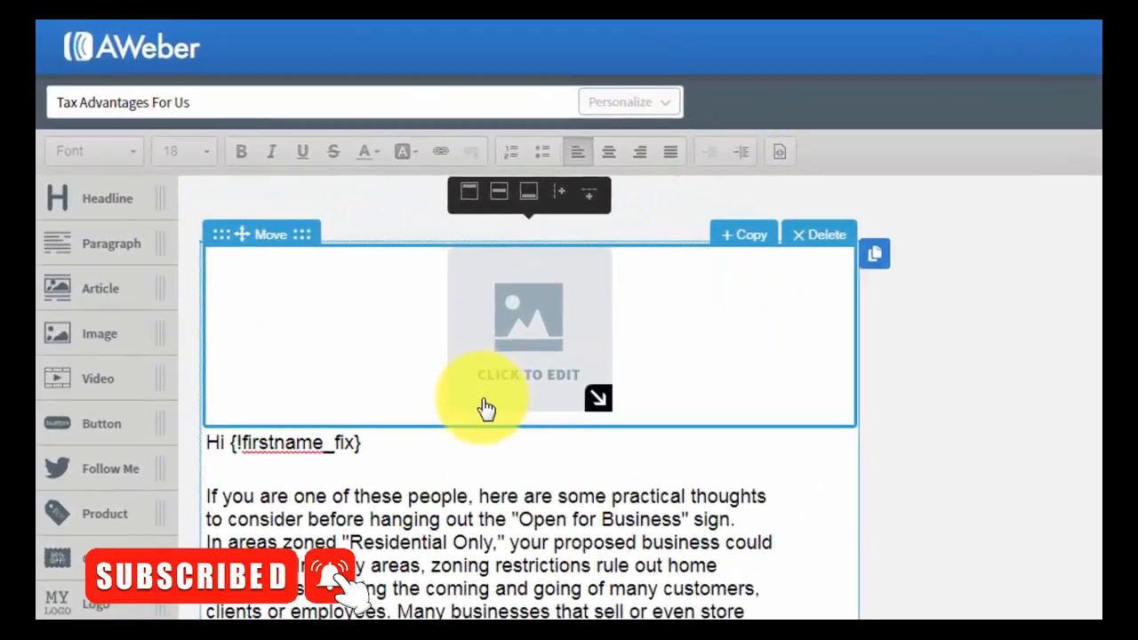
pyautogui.click(808, 238)
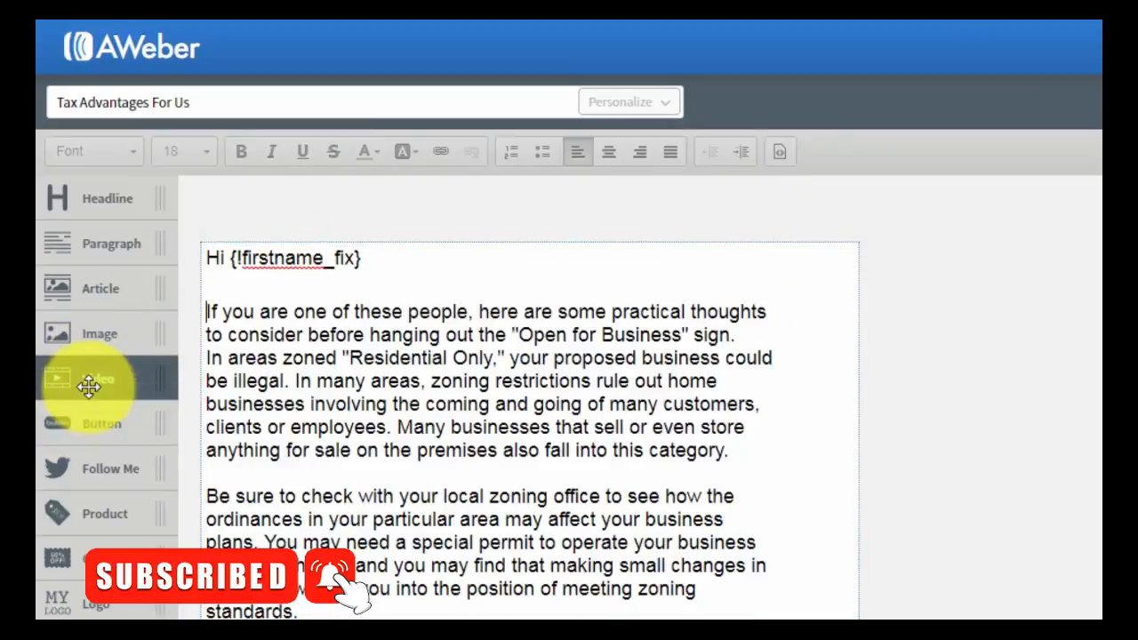
pyautogui.moveTo(87, 386); pyautogui.dragTo(314, 313)
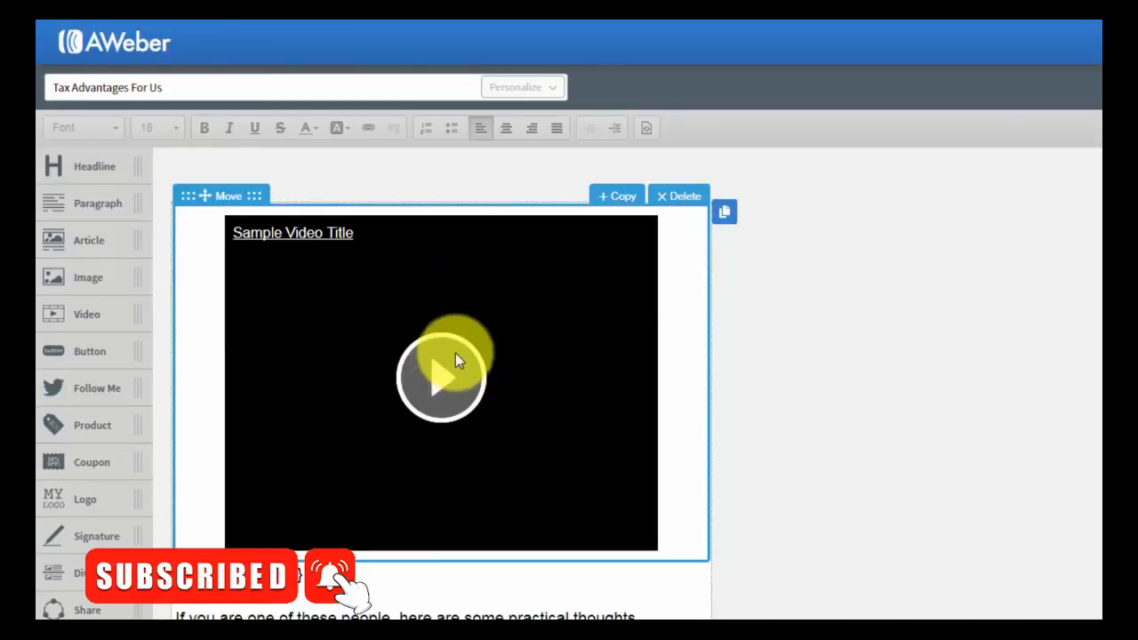
pyautogui.click(617, 316)
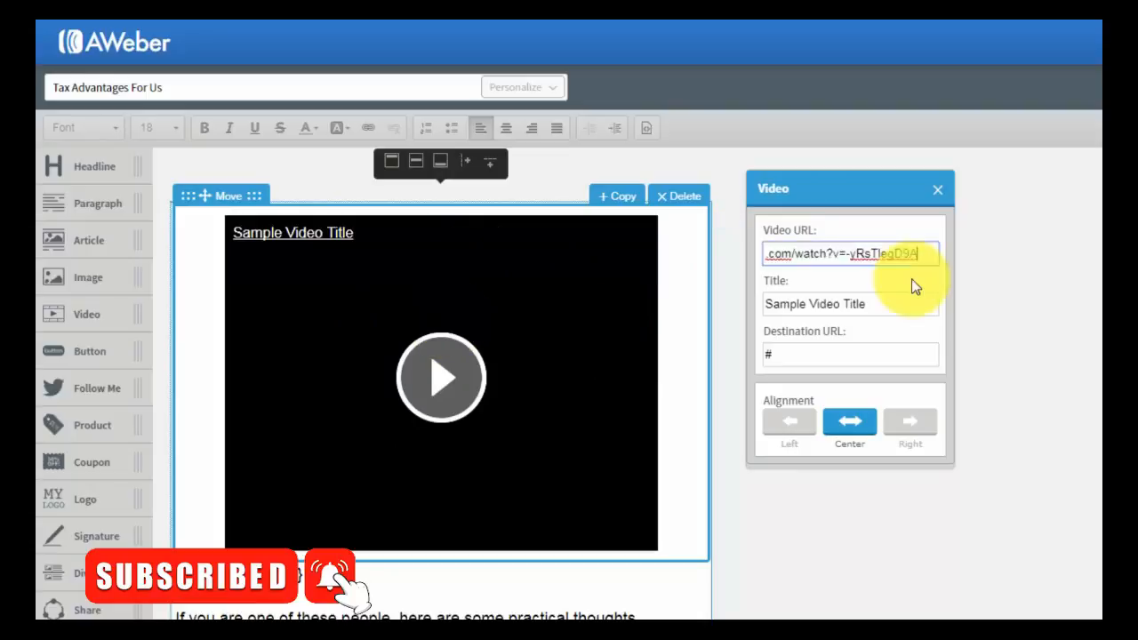
pyautogui.click(912, 278)
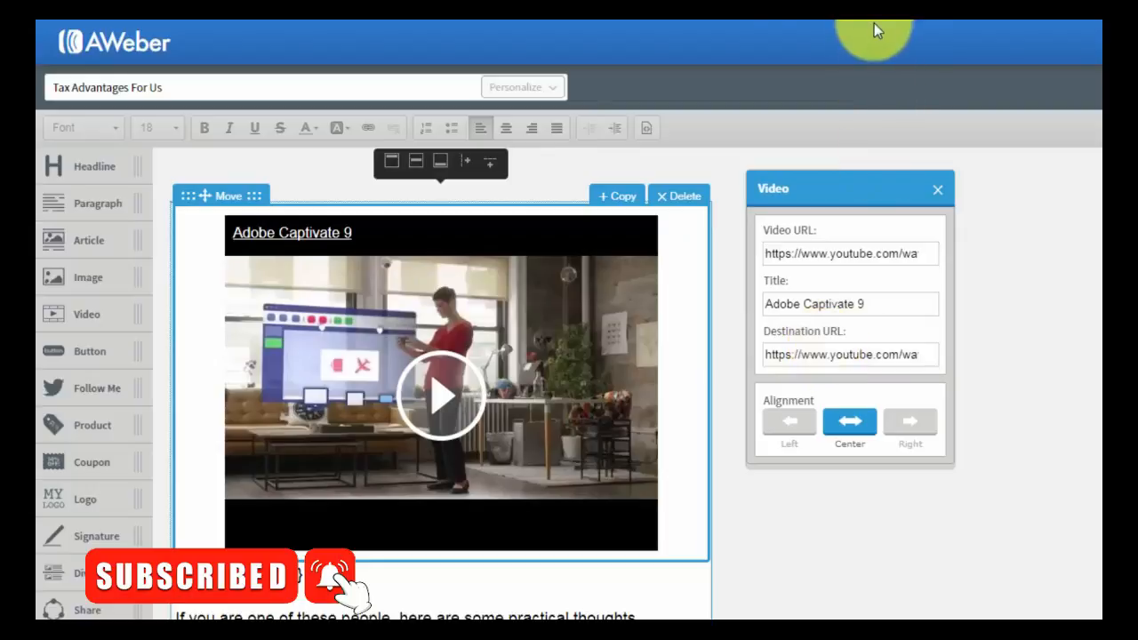
pyautogui.click(671, 197)
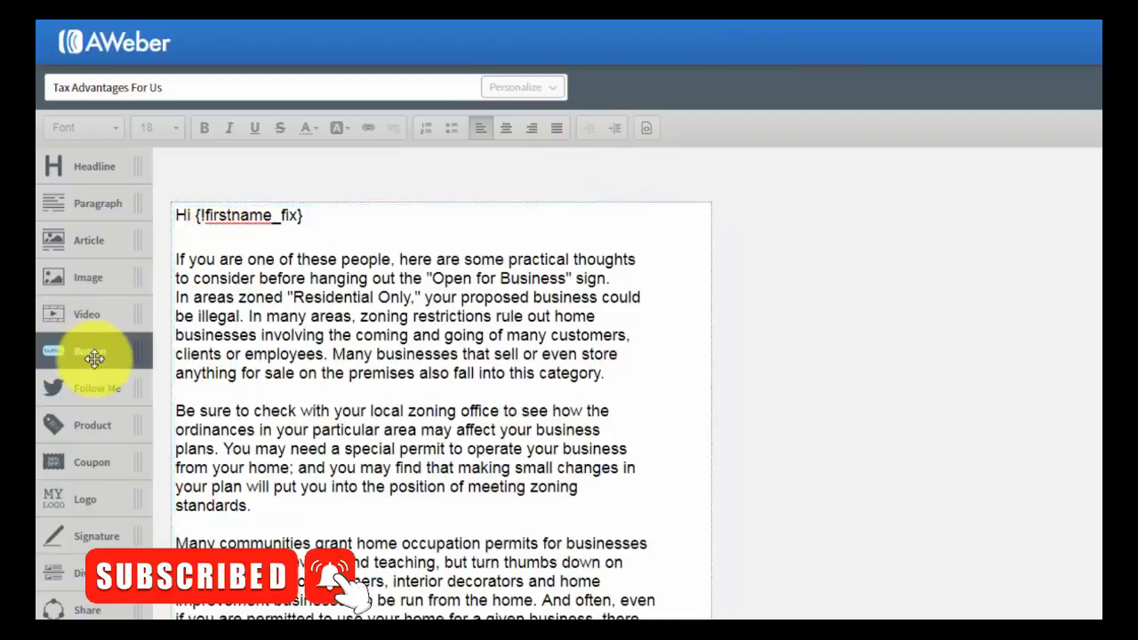
# - Add a 'Click Here!' button above the greeting, view its settings, then delete it
pyautogui.moveTo(94, 354); pyautogui.dragTo(318, 267)
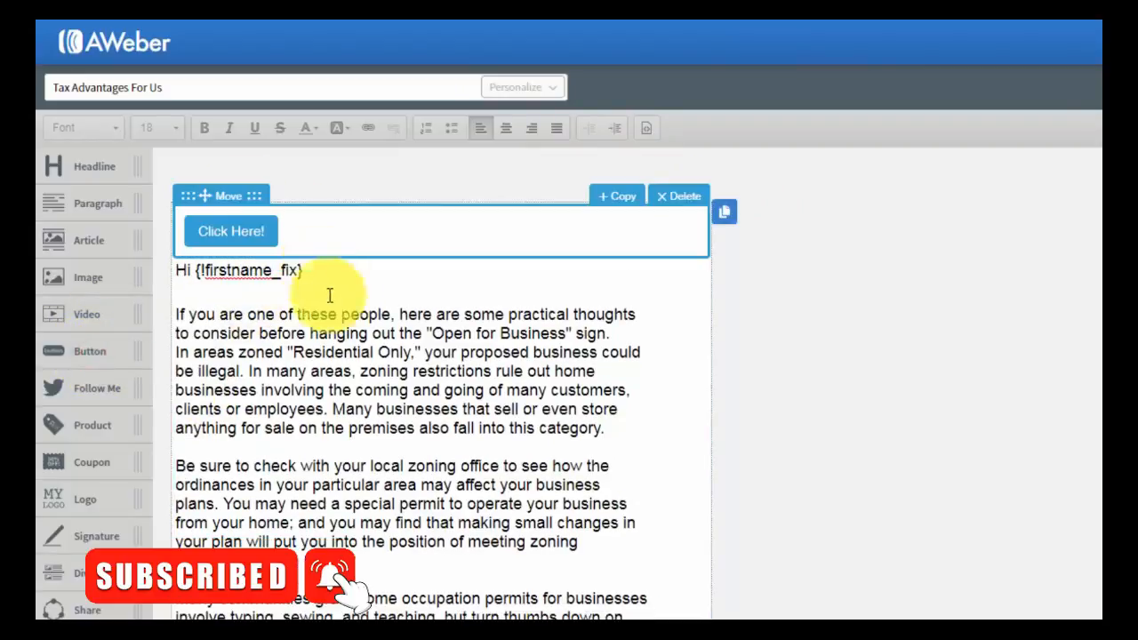
pyautogui.click(247, 231)
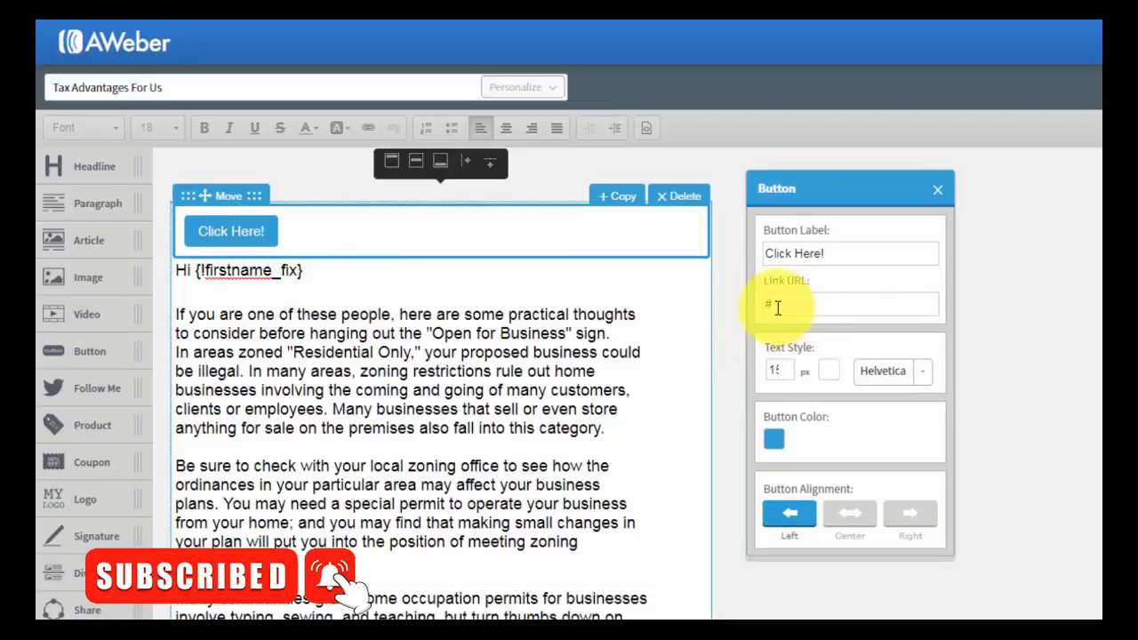
pyautogui.click(937, 192)
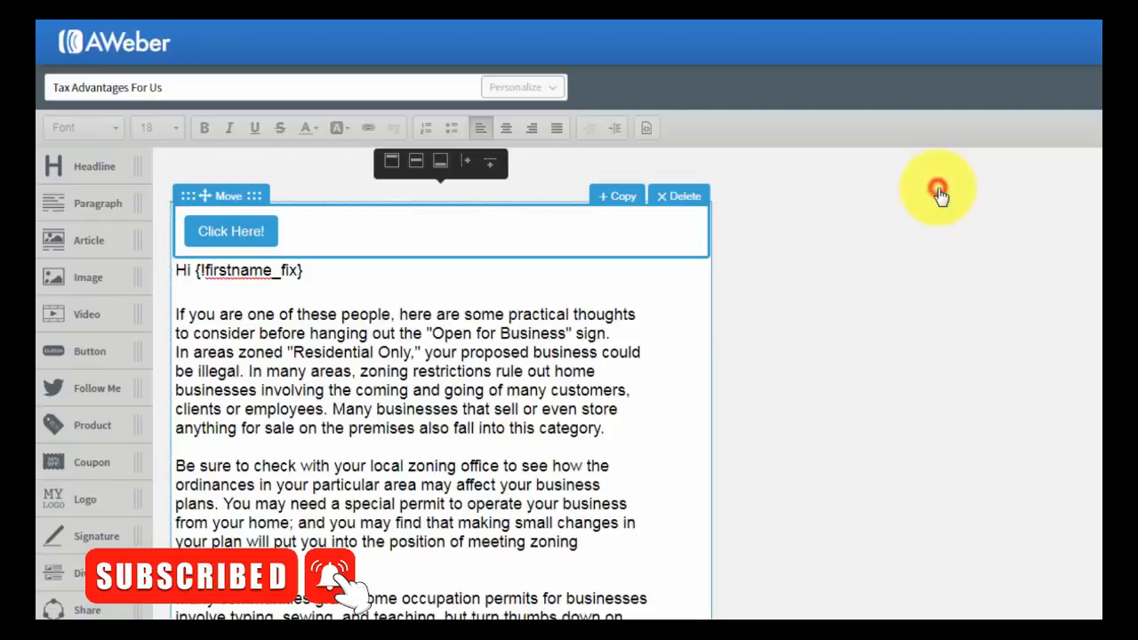
pyautogui.click(687, 197)
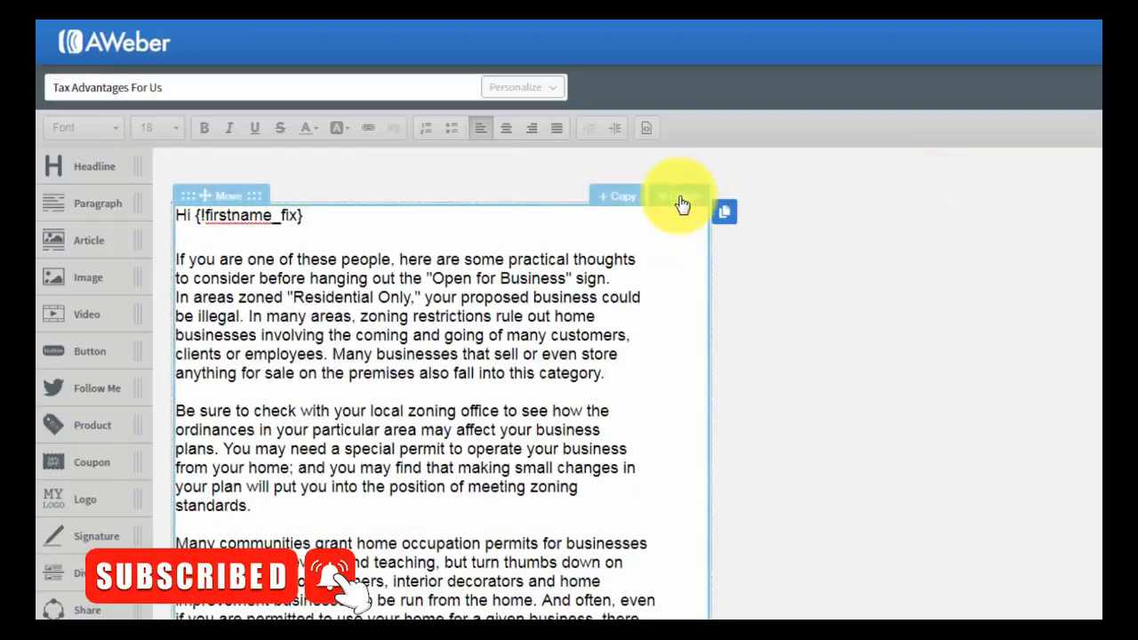
# - Add and delete a social follow block, then place a $14.00 product block above the greeting
pyautogui.moveTo(71, 389); pyautogui.dragTo(212, 250)
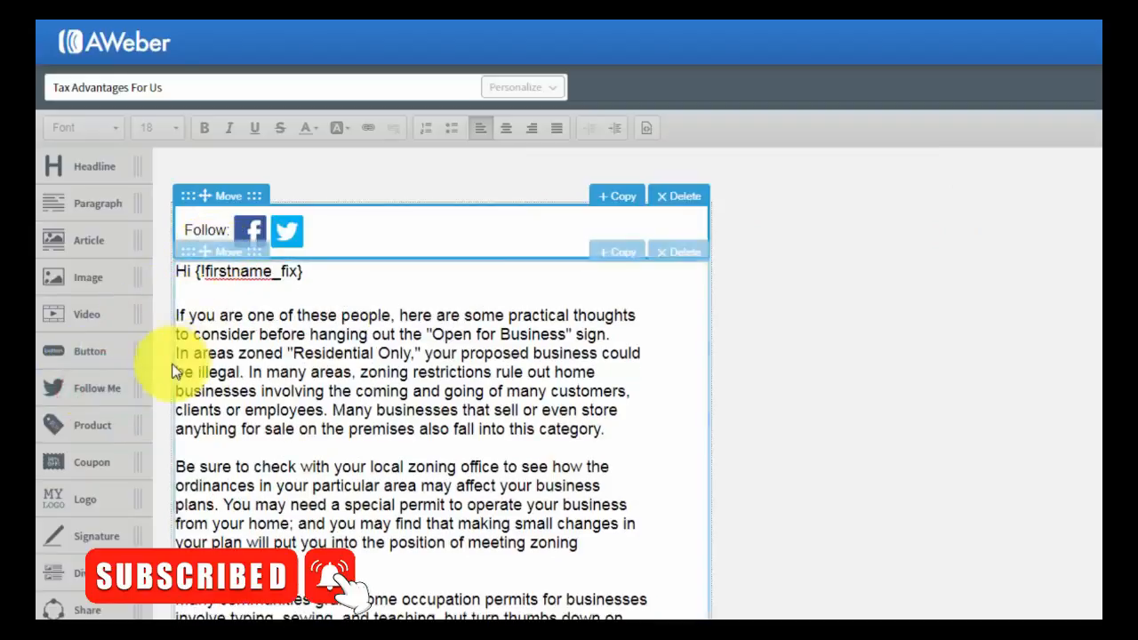
pyautogui.click(255, 230)
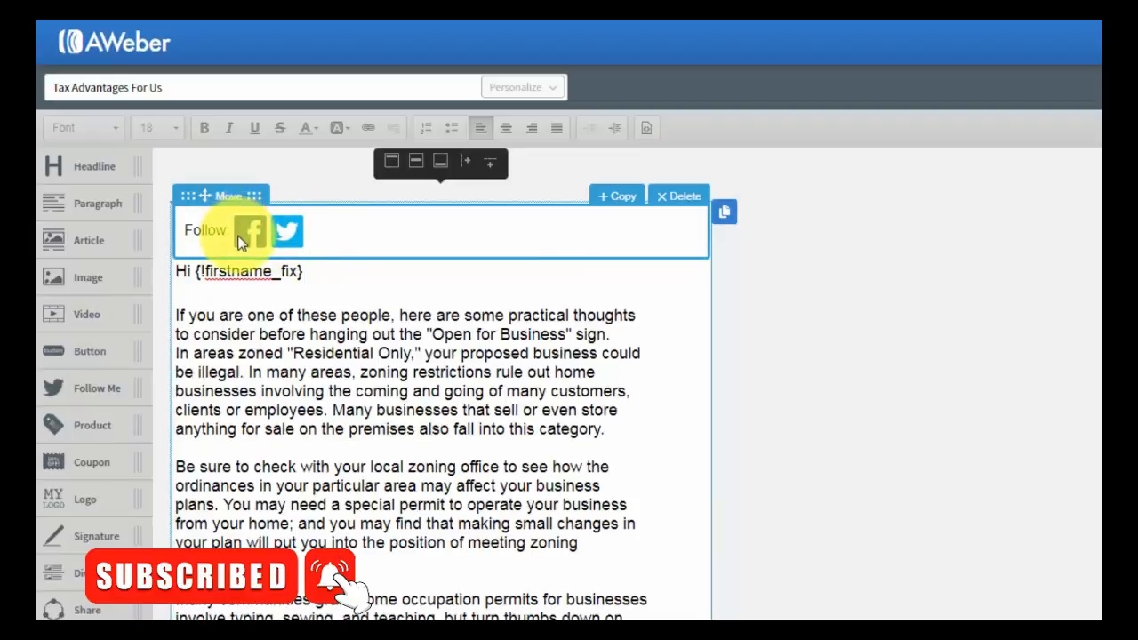
pyautogui.click(673, 206)
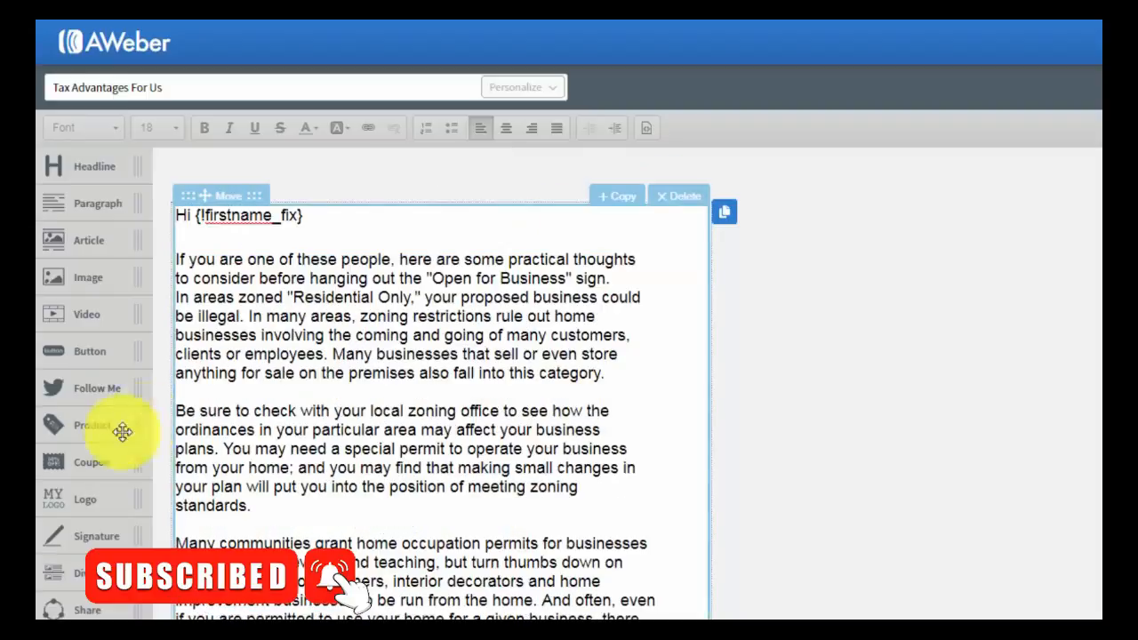
pyautogui.moveTo(85, 433); pyautogui.dragTo(290, 267)
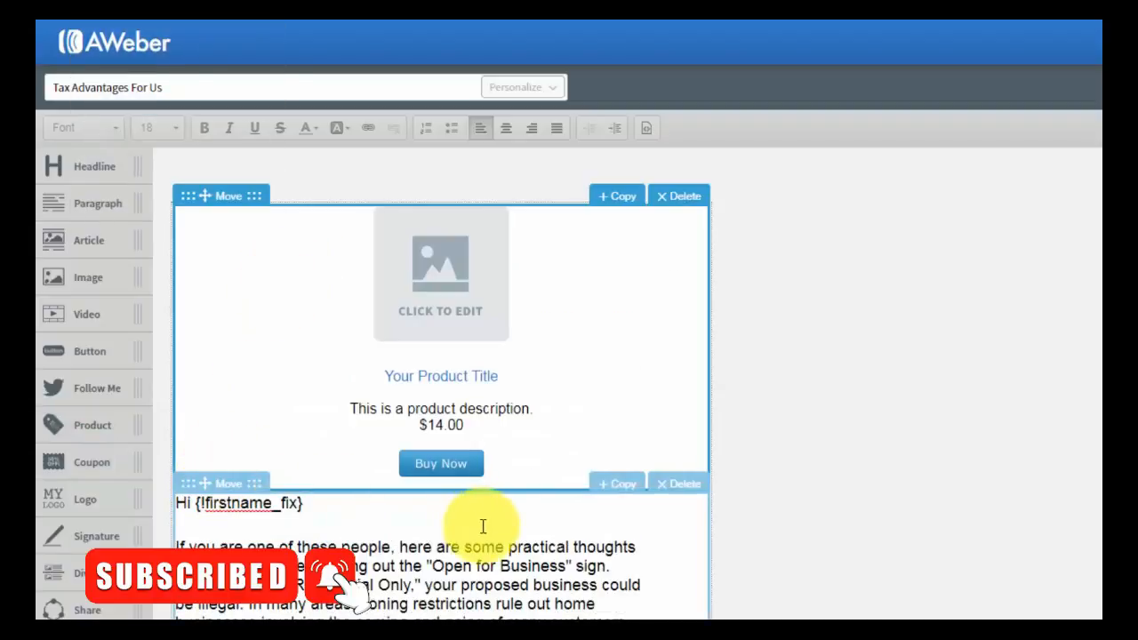
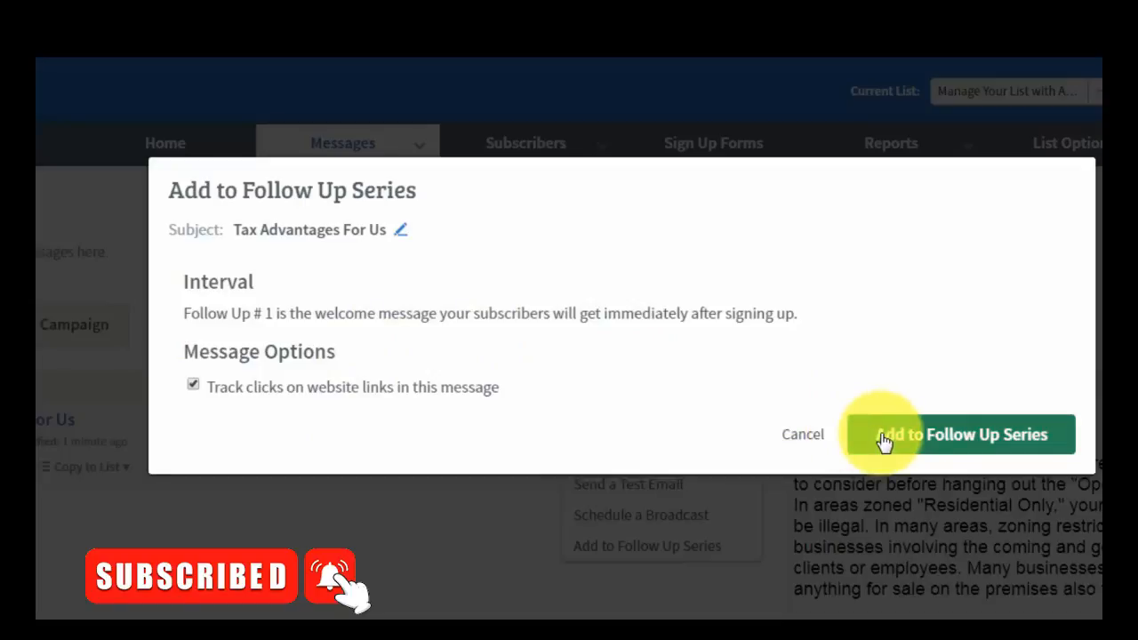
# - Add Tax Advantages For Us to the follow-up series as Follow Up #1
pyautogui.click(885, 442)
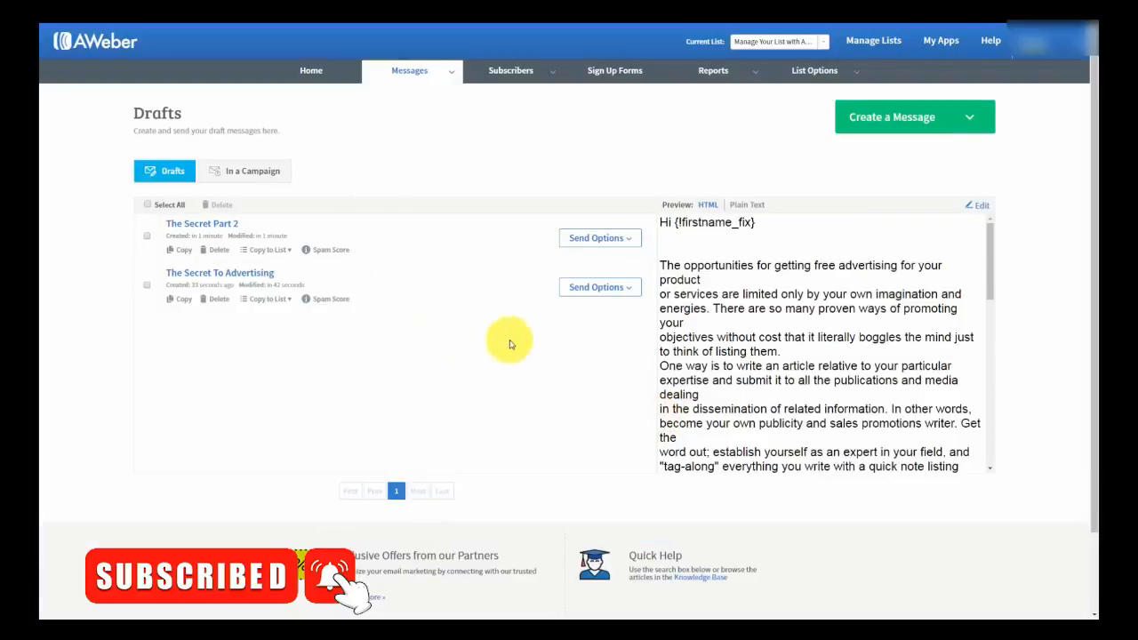
# - Start adding The Secret To Advertising to the follow-up series with a 1-day interval
pyautogui.click(629, 293)
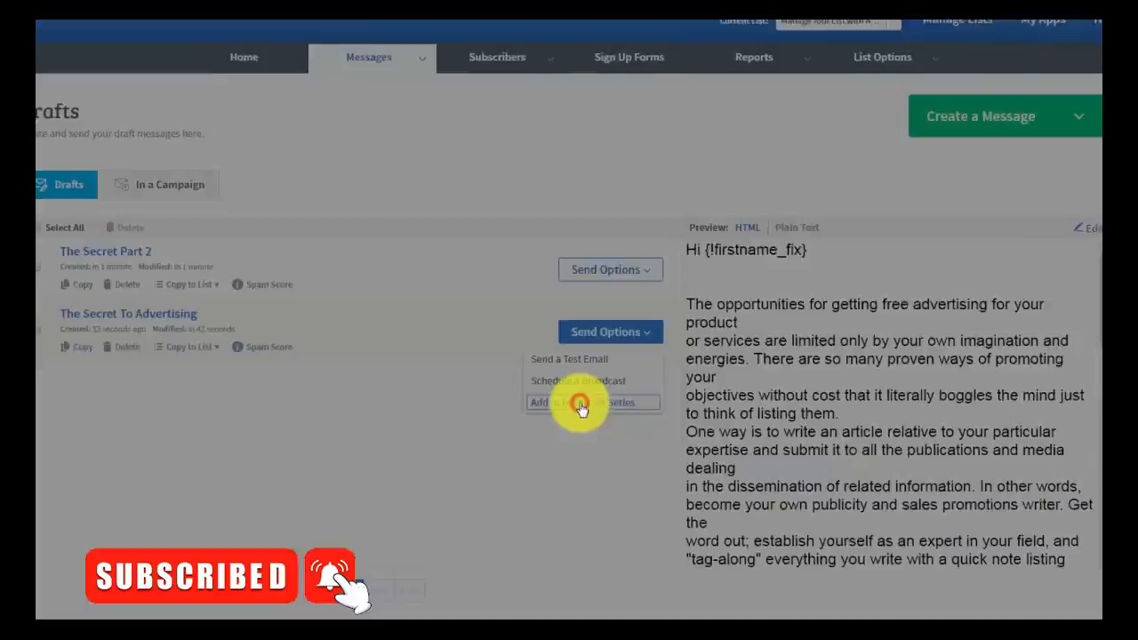
pyautogui.click(577, 343)
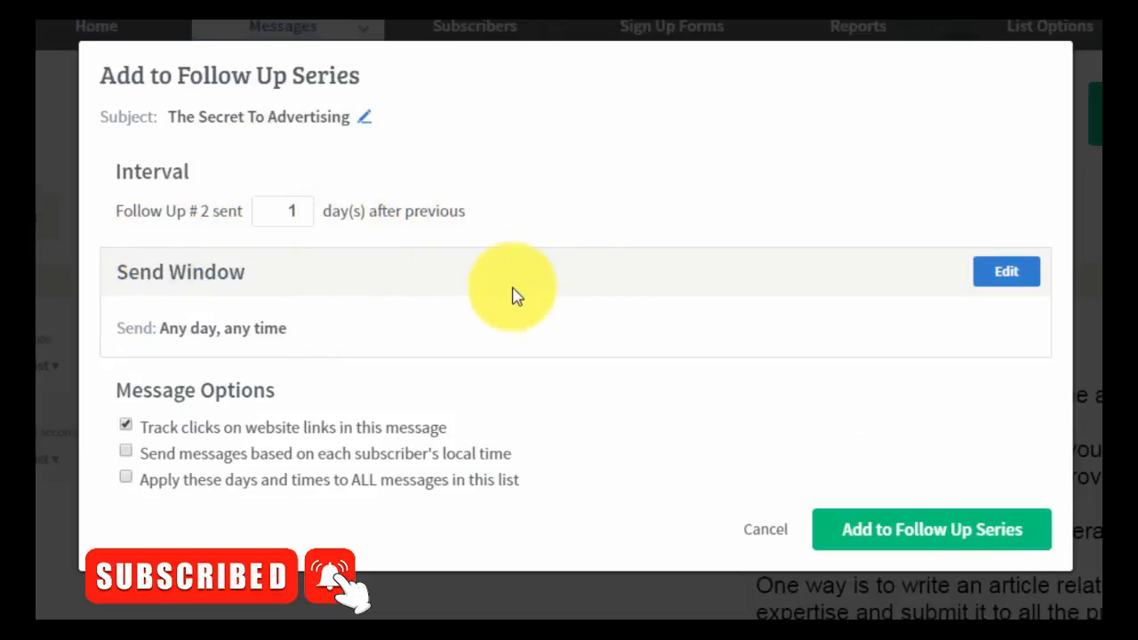
pyautogui.click(287, 211)
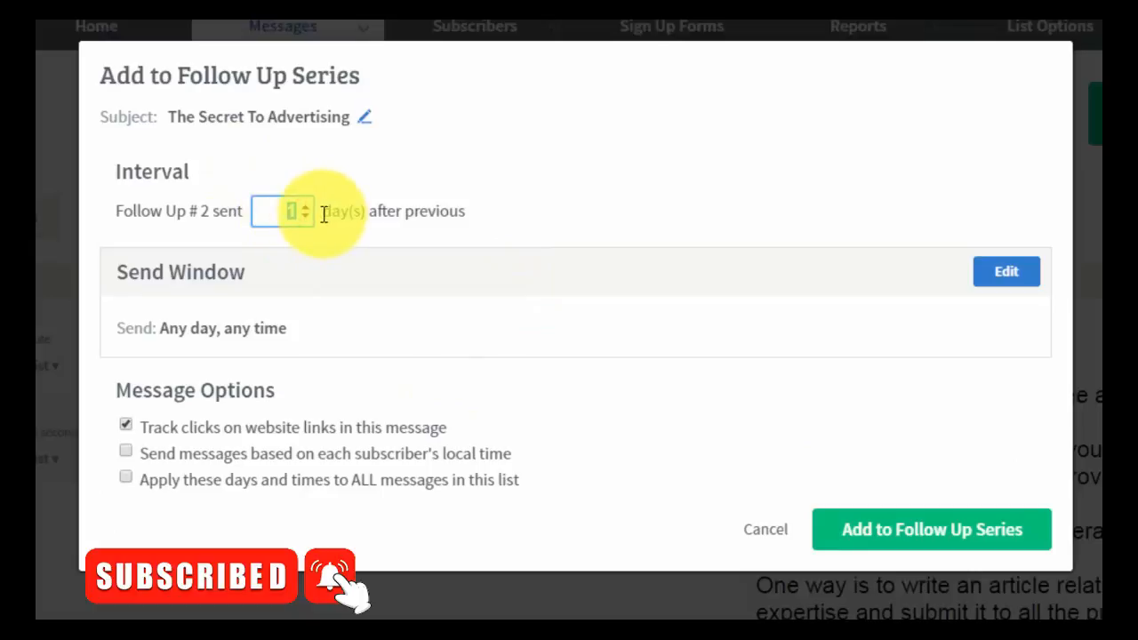
pyautogui.press('BackSpace')
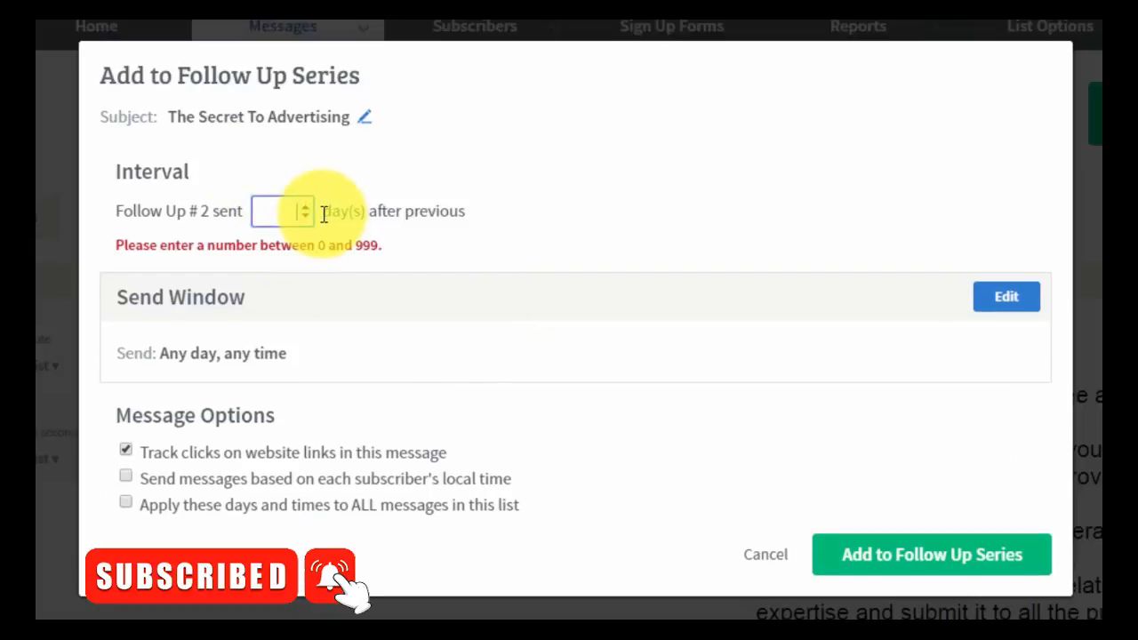
pyautogui.write('3')
pyautogui.press('BackSpace')
pyautogui.write('1')
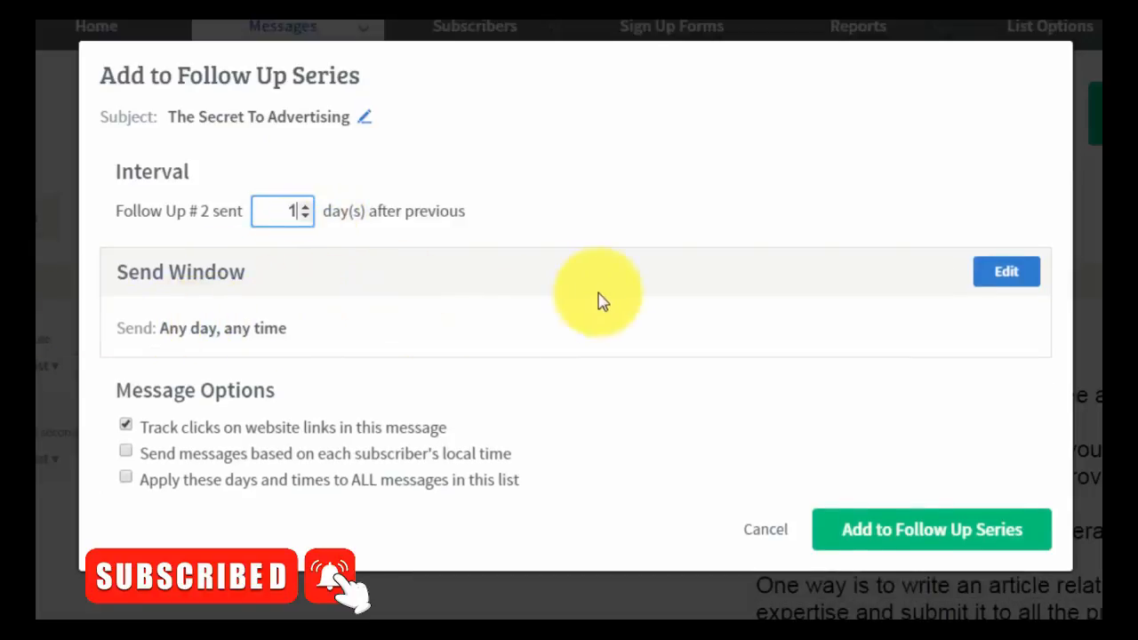
# - Set a 9am send window in each subscriber's local time and add it as follow-up 2
pyautogui.click(990, 279)
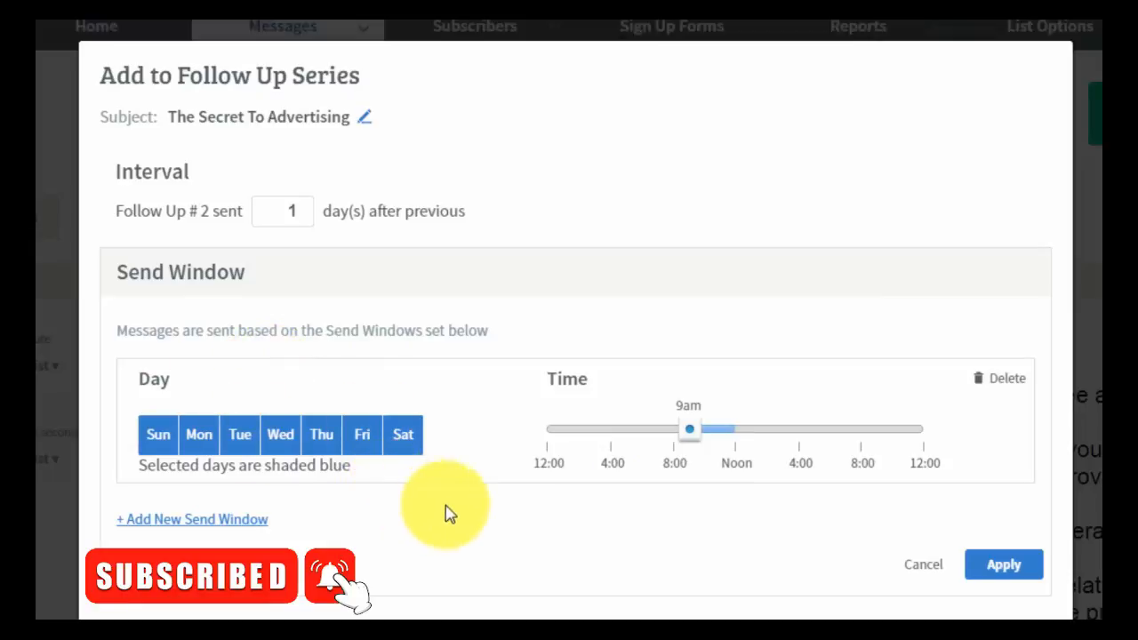
pyautogui.click(978, 569)
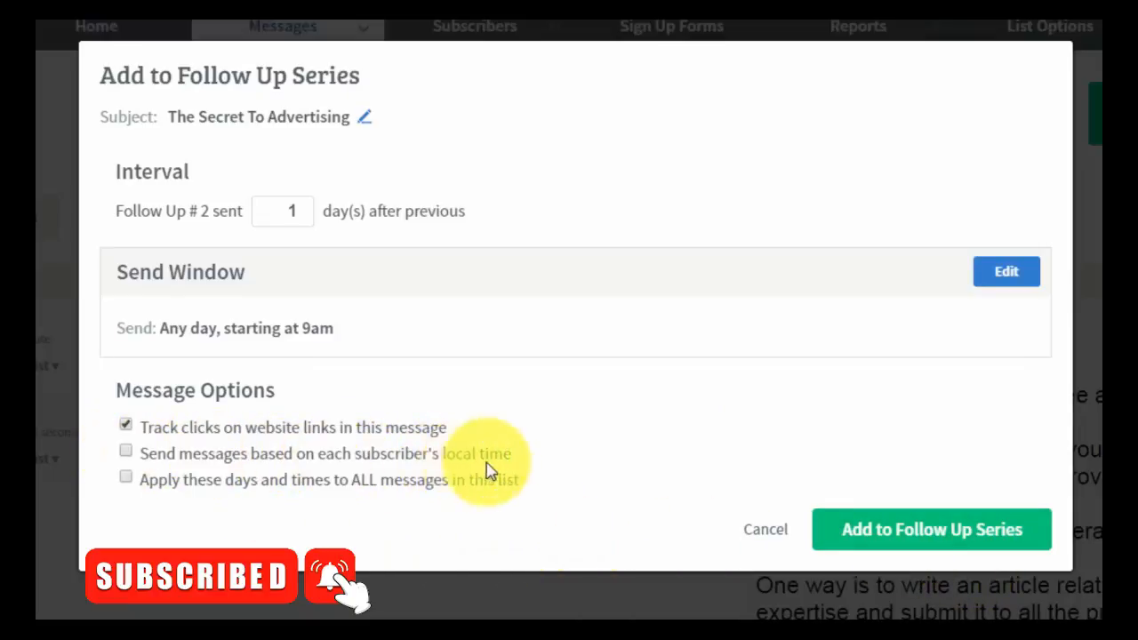
pyautogui.click(449, 464)
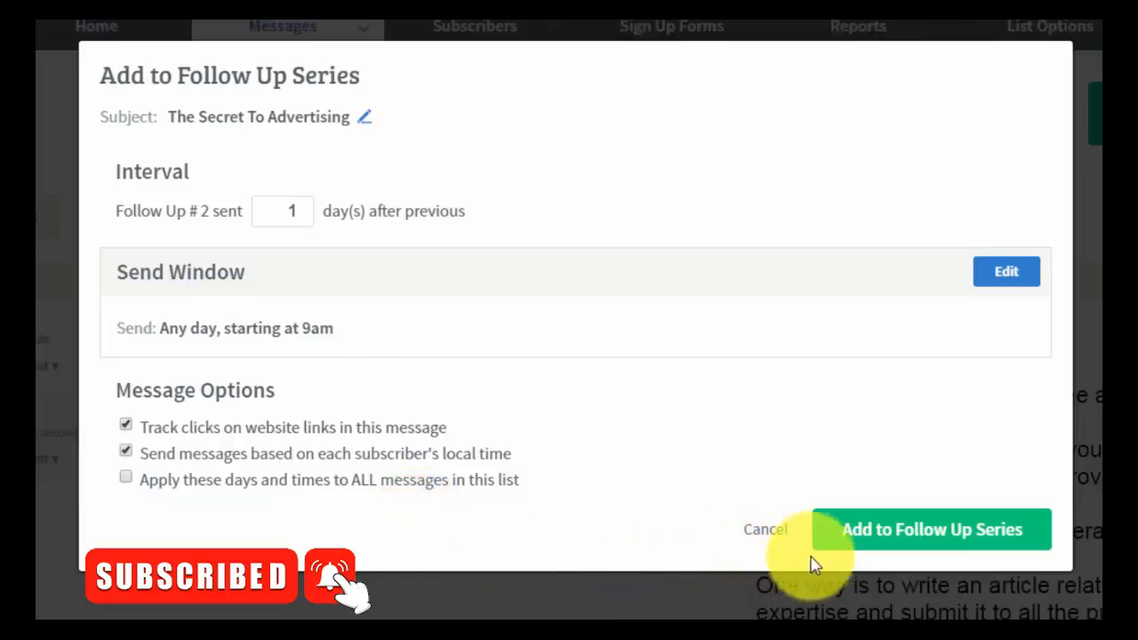
pyautogui.click(871, 546)
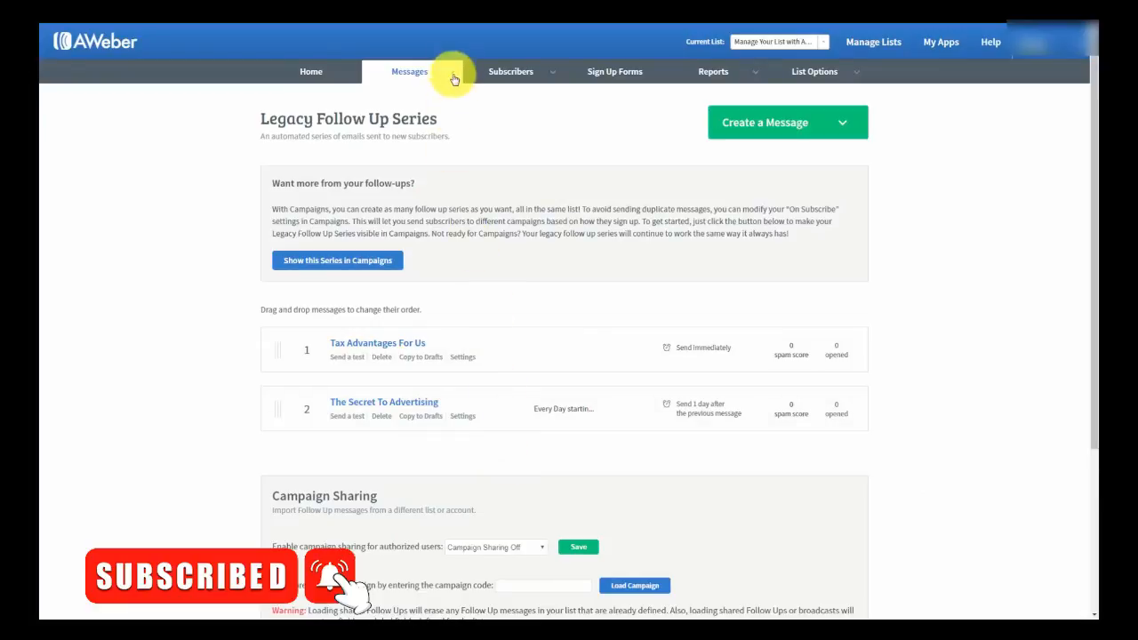
# - From Drafts, add The Secret Part 2 as follow-up 3 with a 3-day interval
pyautogui.moveTo(452, 71)
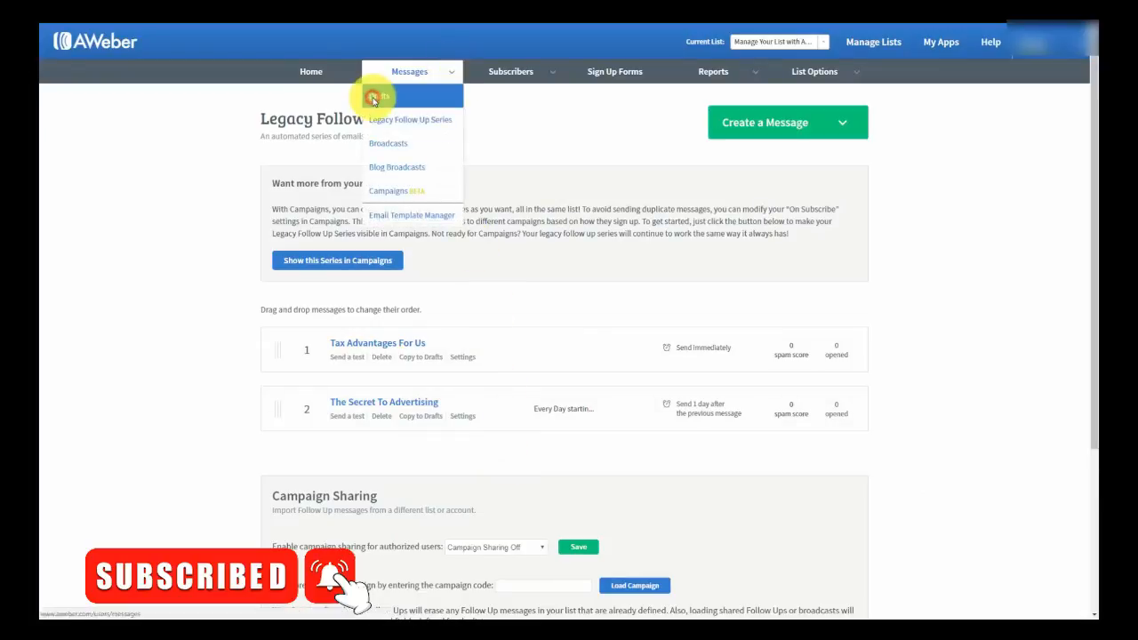
pyautogui.click(373, 96)
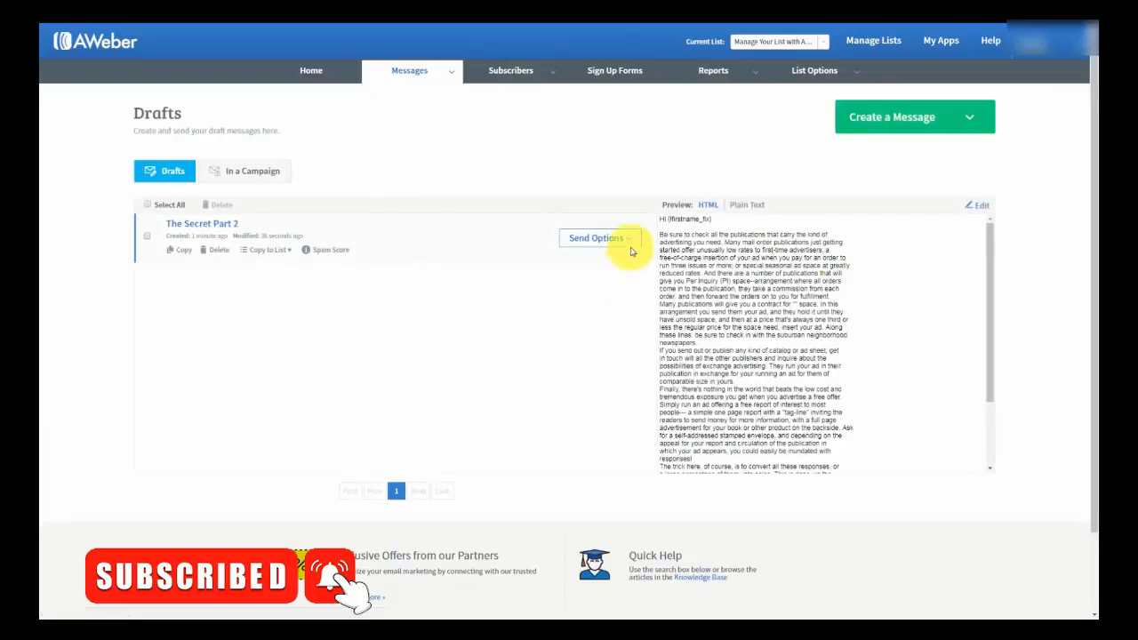
pyautogui.click(632, 247)
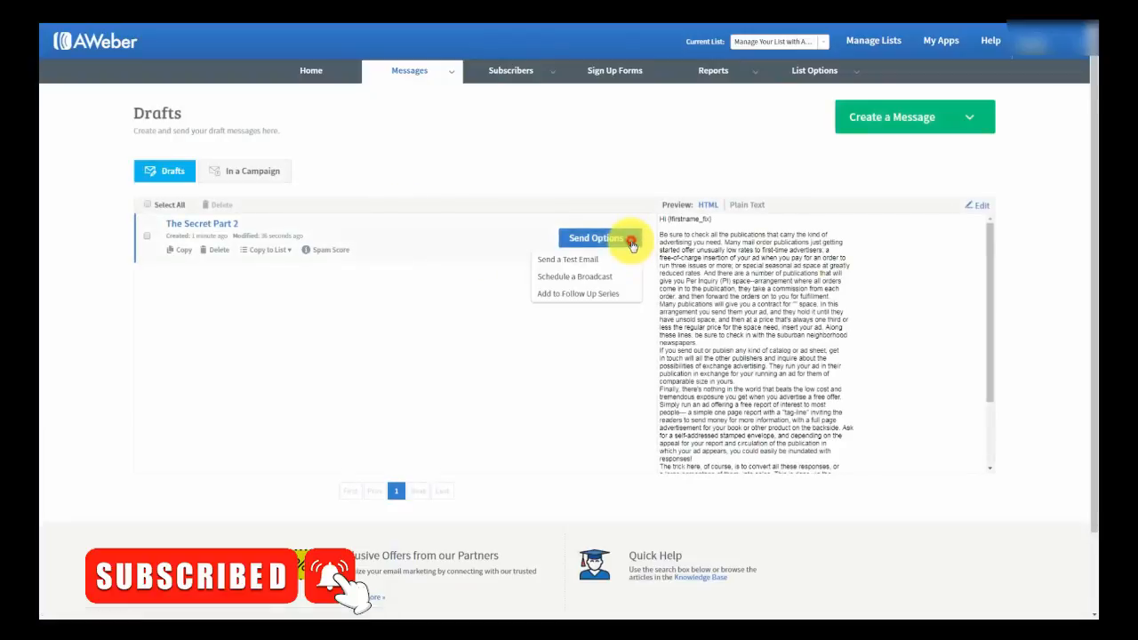
pyautogui.click(562, 298)
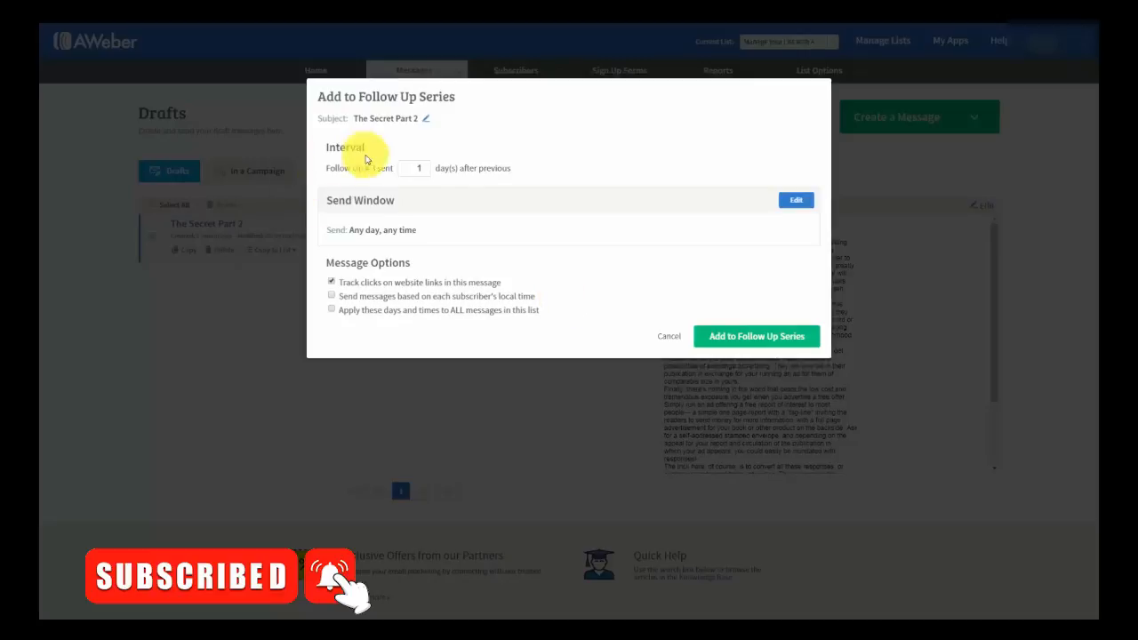
pyautogui.click(413, 168)
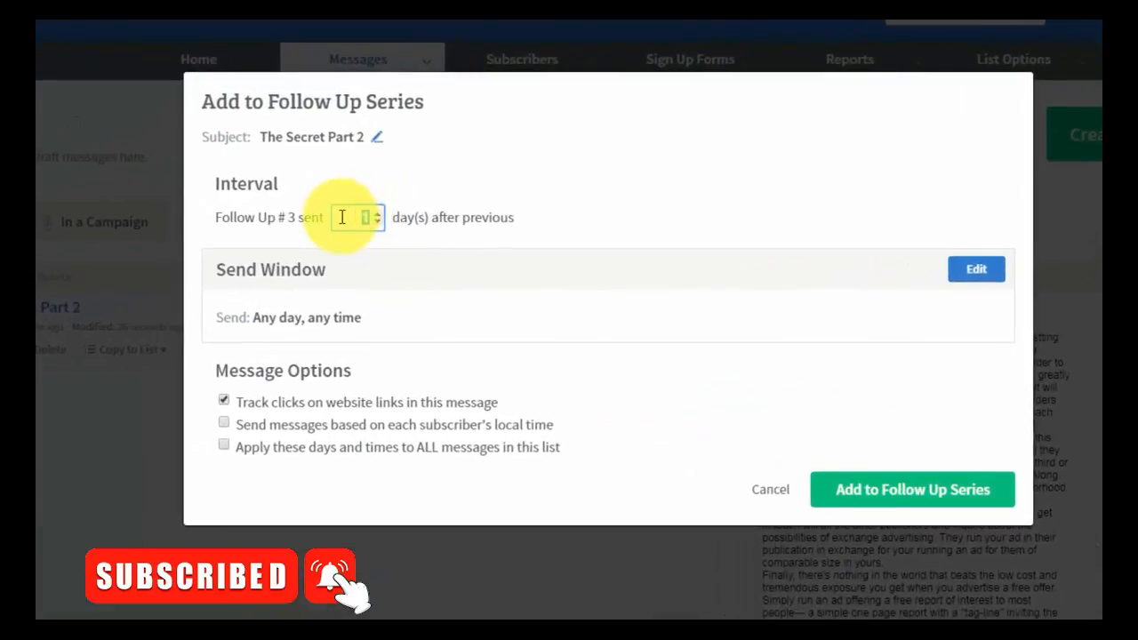
pyautogui.write('3')
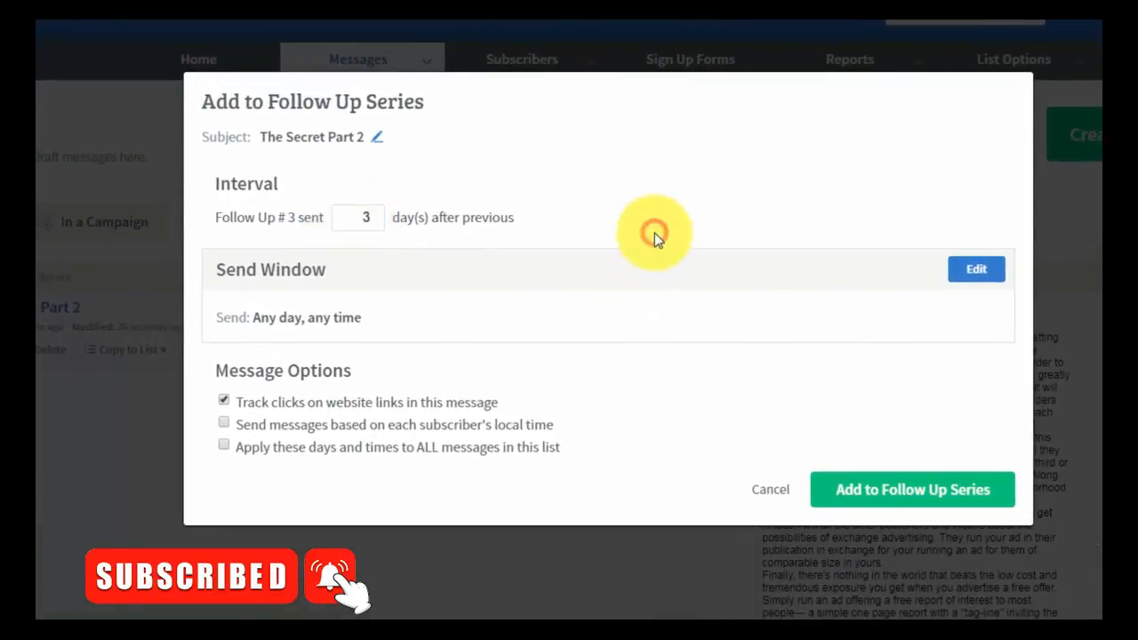
pyautogui.click(858, 496)
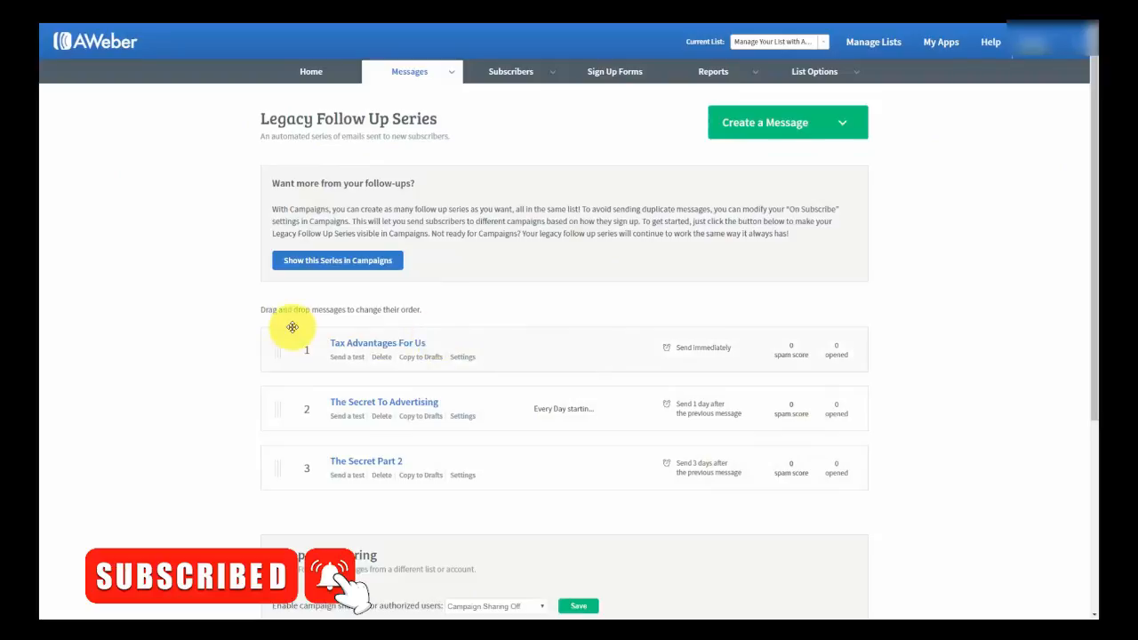
# - Set Campaign Sharing to Follow Ups Only for authorized users and save it
pyautogui.scroll(-1, 292, 327)
pyautogui.scroll(1, 292, 327)
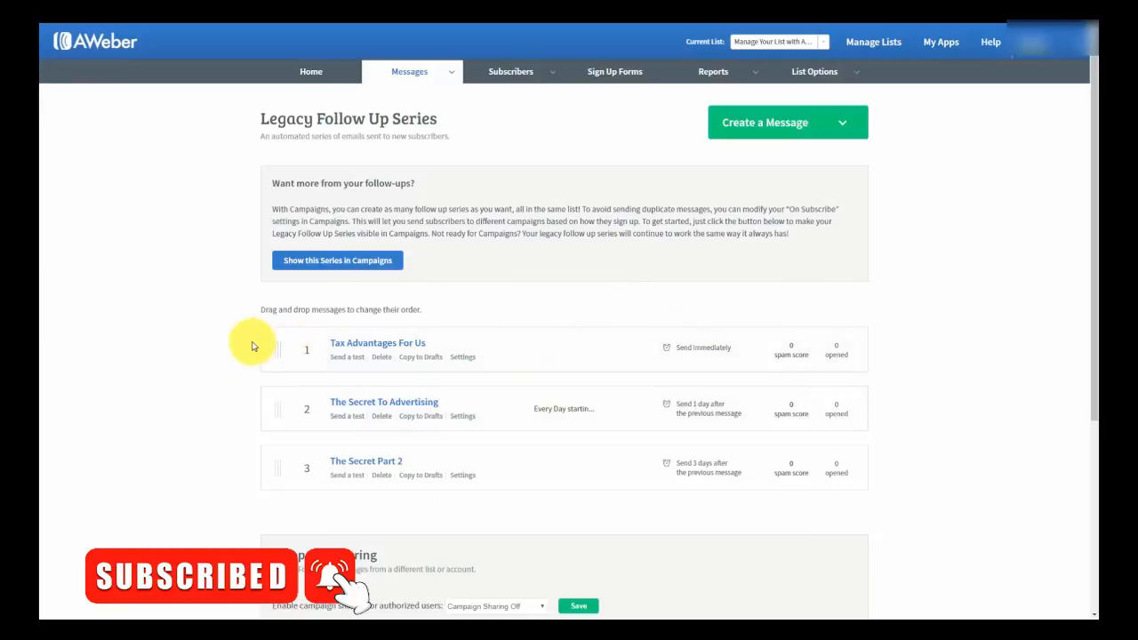
pyautogui.scroll(-1, 251, 346)
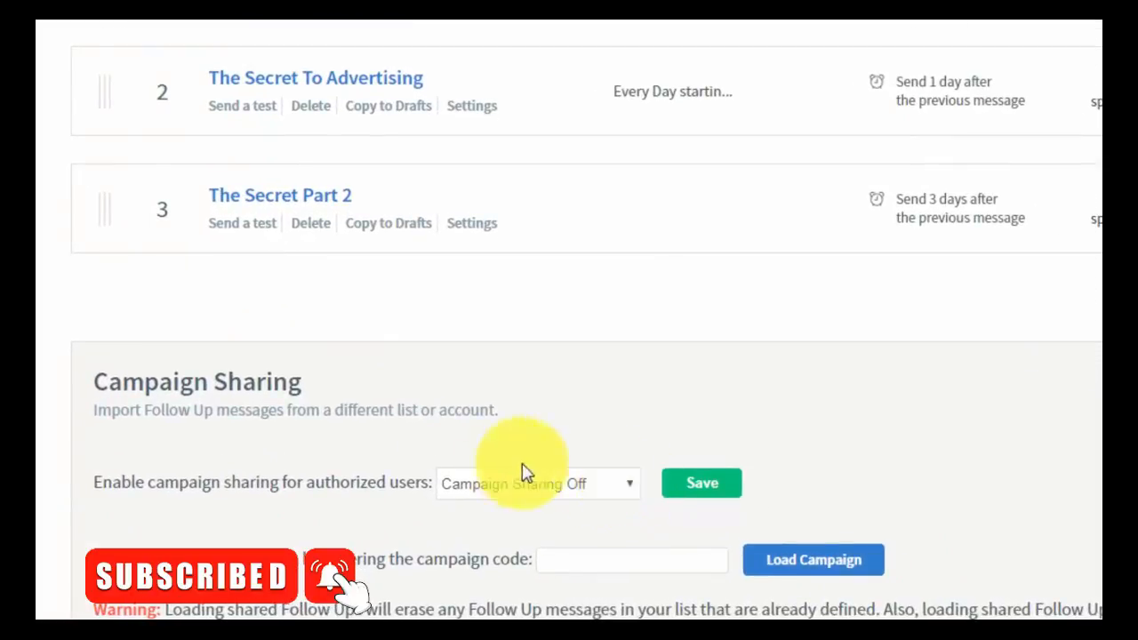
pyautogui.click(629, 485)
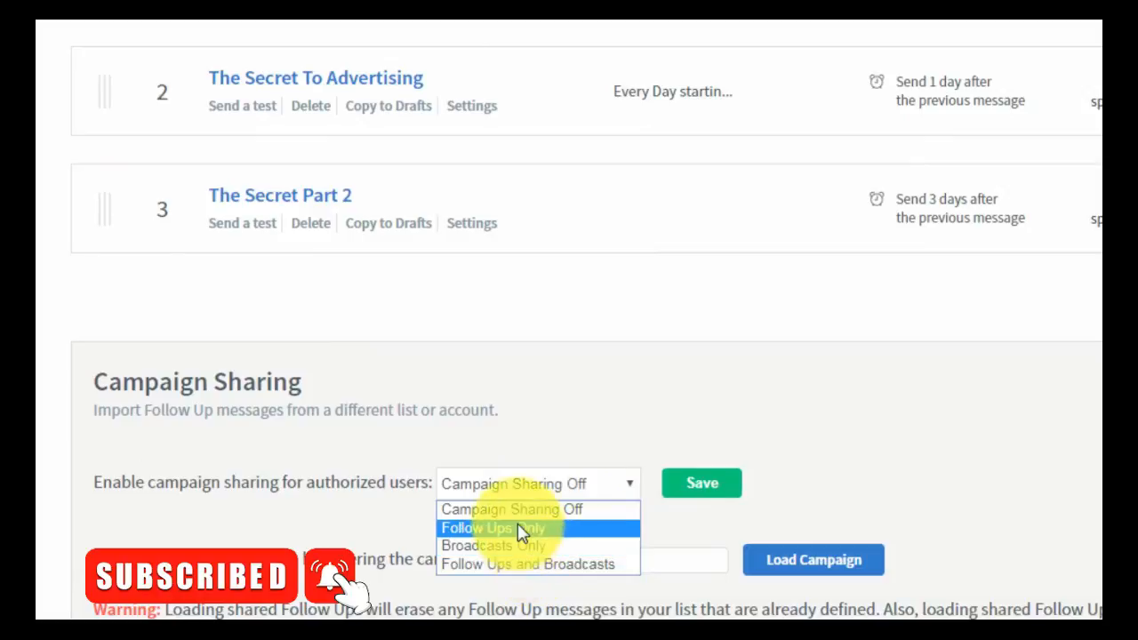
pyautogui.click(518, 534)
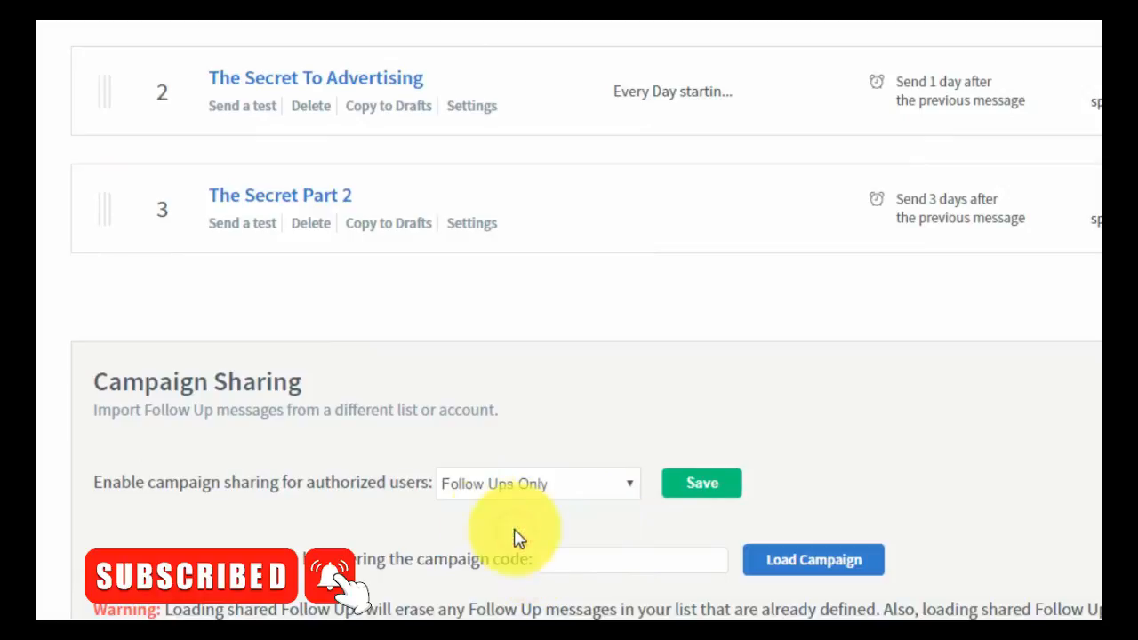
pyautogui.click(691, 489)
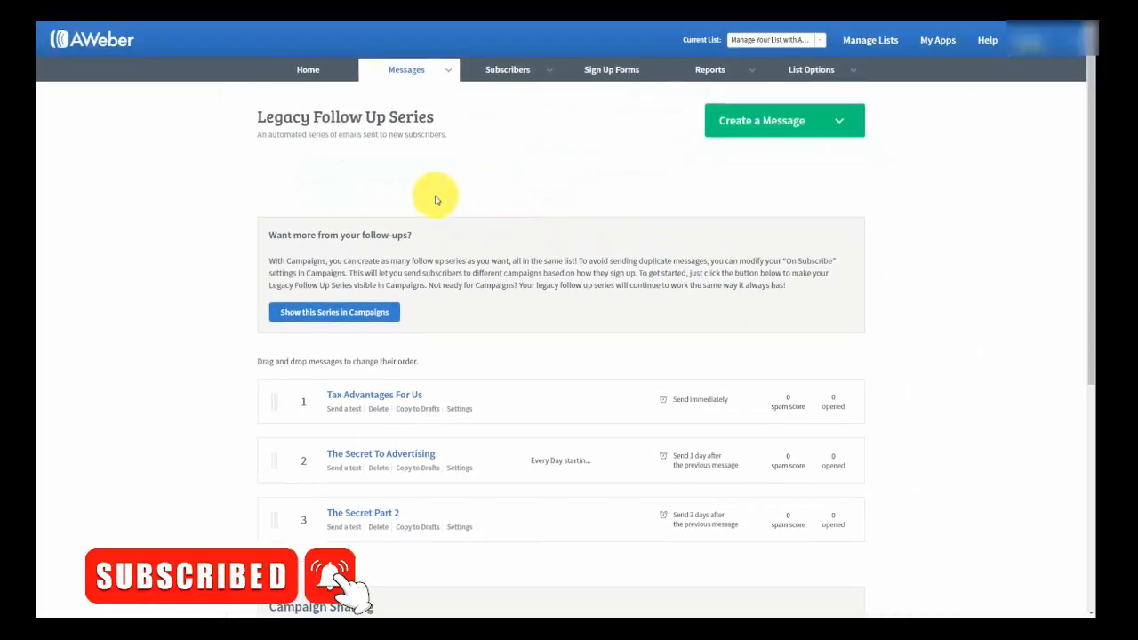
# - Scroll through the Check Your Publications draft to review its greeting and body text
pyautogui.scroll(-3, 480, 187)
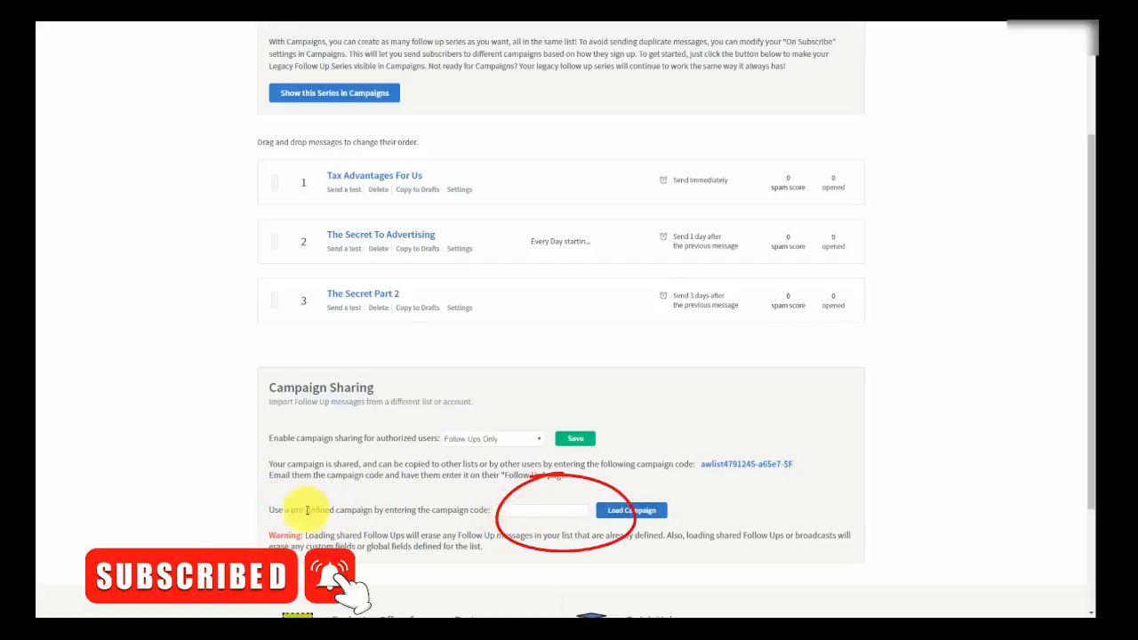
pyautogui.scroll(2, 760, 510)
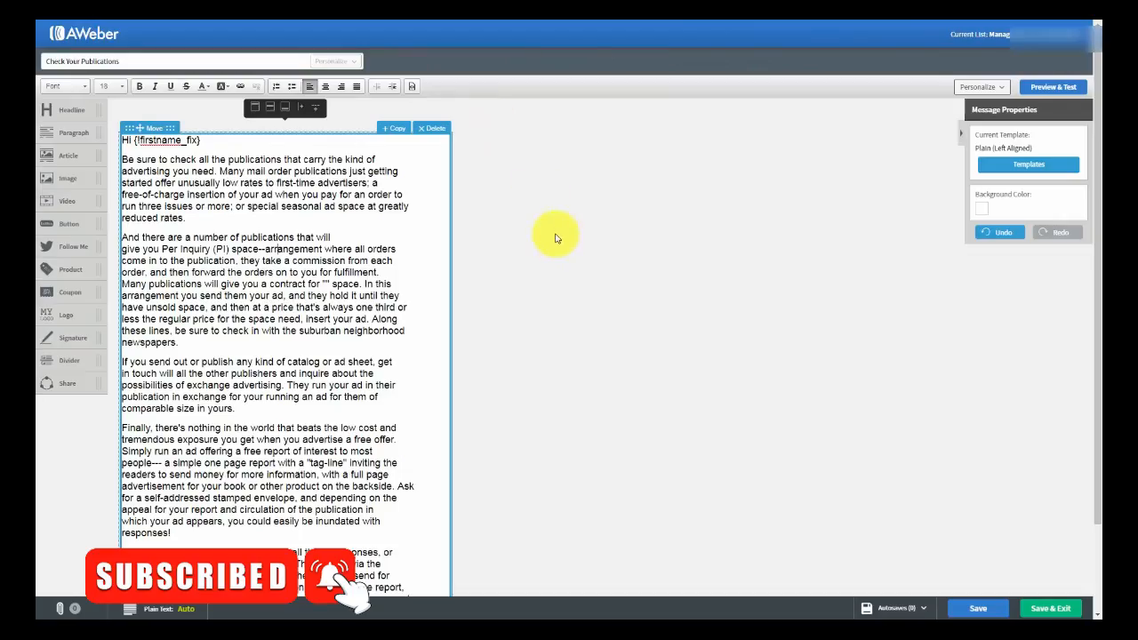
# - Save the draft, start scheduling it as a broadcast, and confirm the subject 'Check Your Publications'
pyautogui.click(1035, 610)
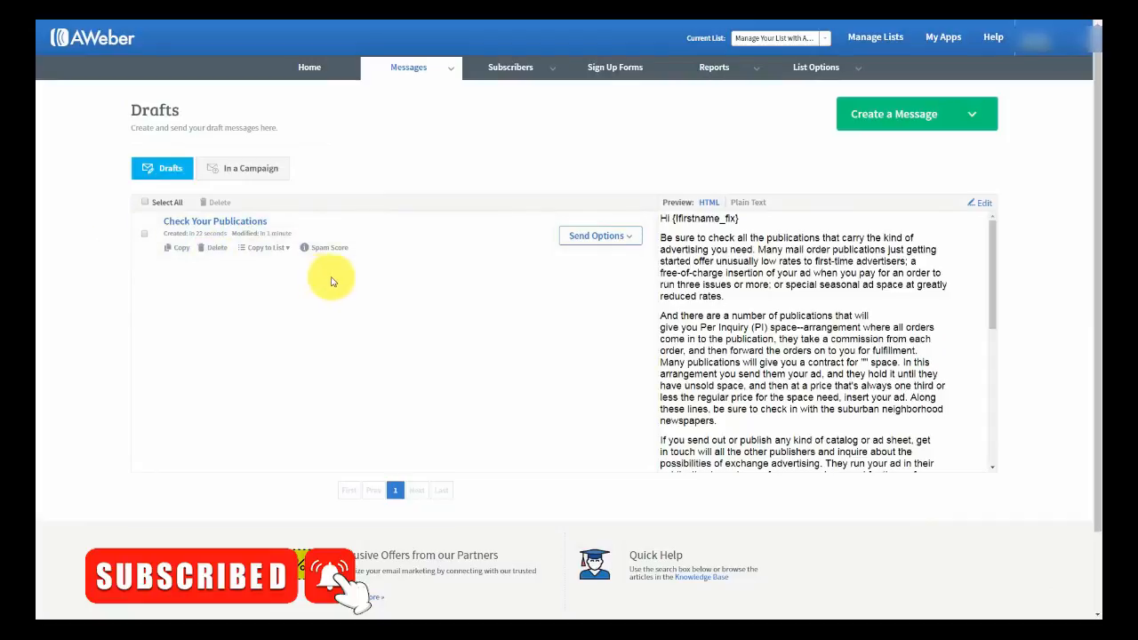
pyautogui.click(628, 240)
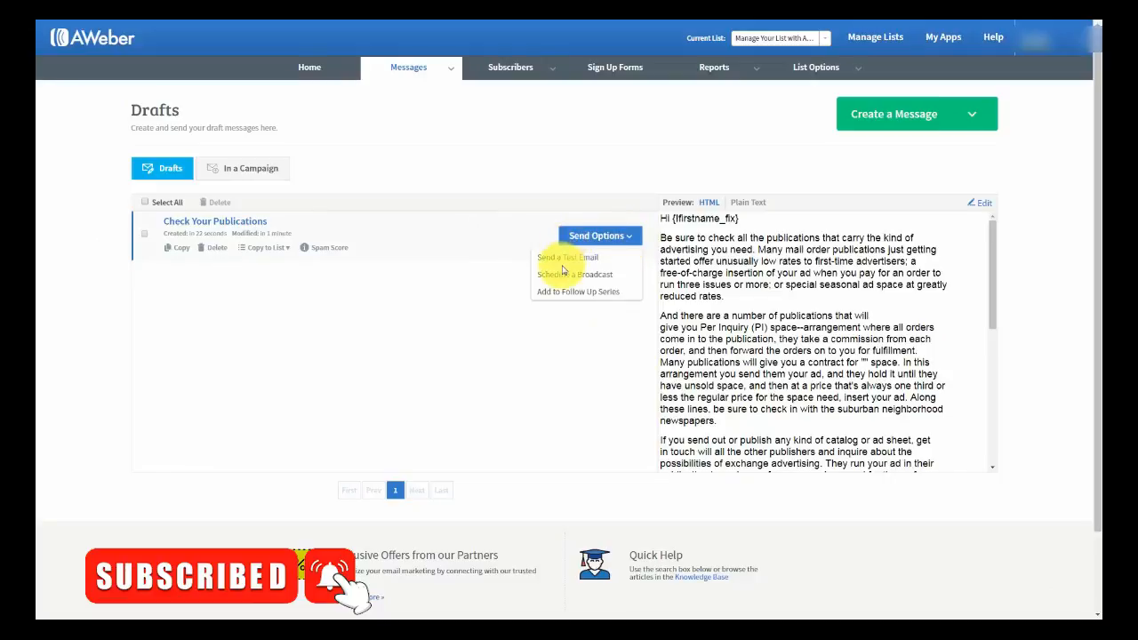
pyautogui.click(562, 279)
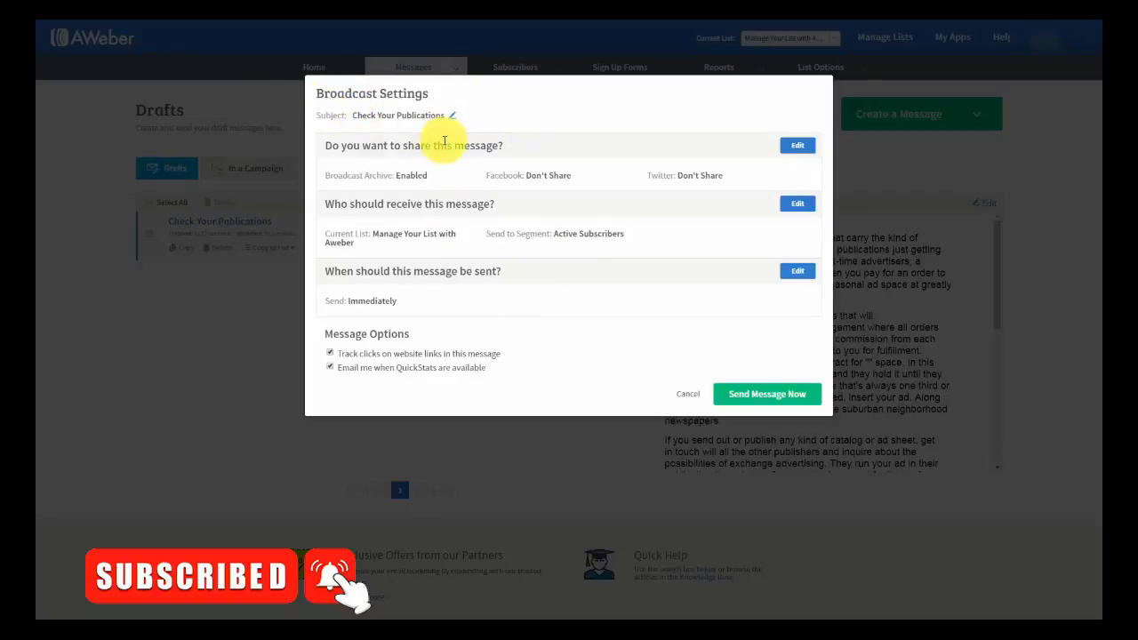
pyautogui.click(452, 114)
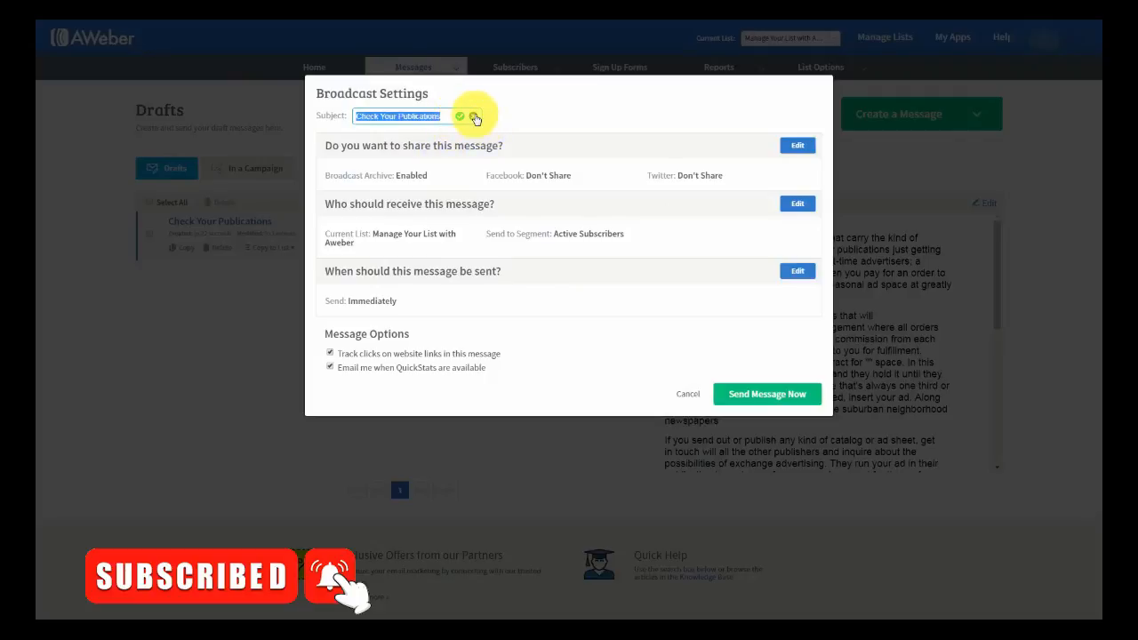
pyautogui.click(476, 118)
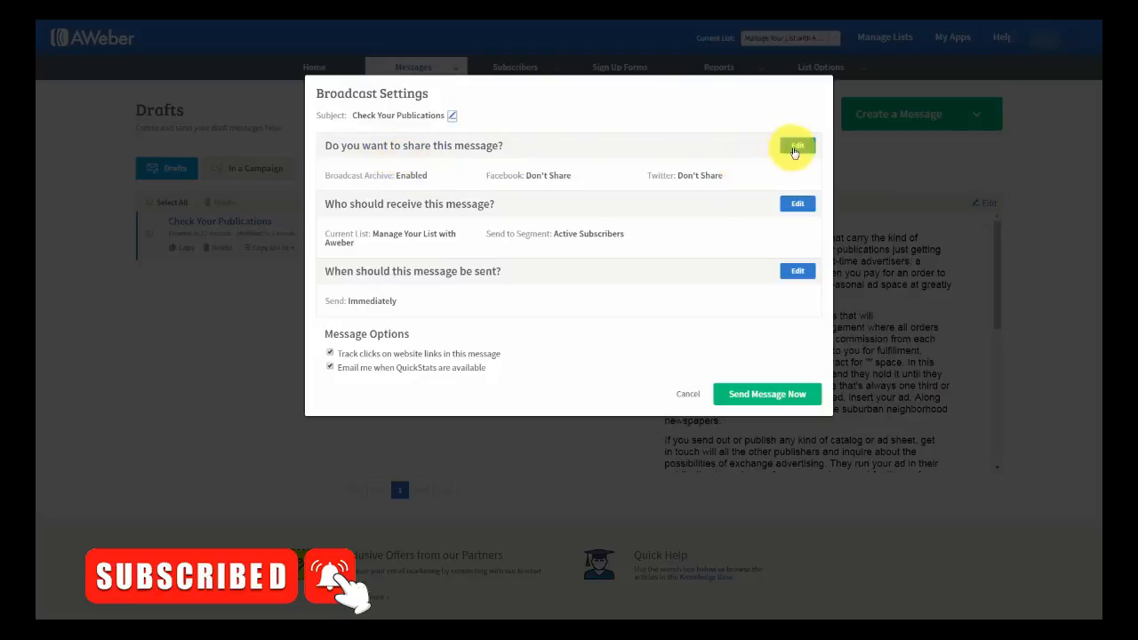
# - Preview the public archive page, then apply sharing with archive on and Facebook/Twitter off
pyautogui.click(796, 147)
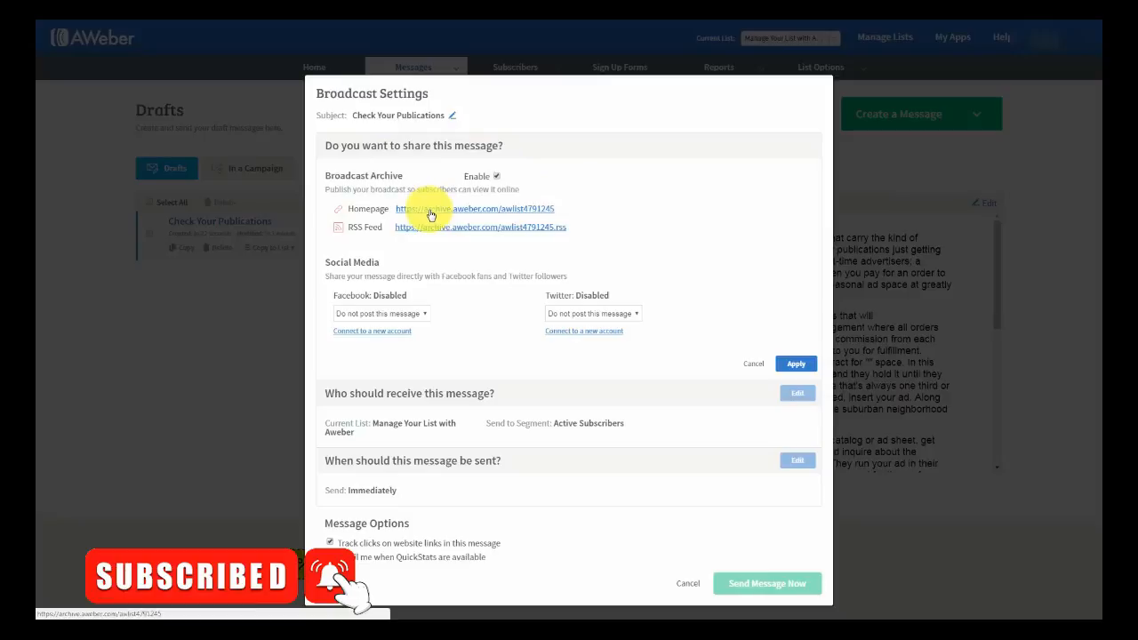
pyautogui.click(431, 211)
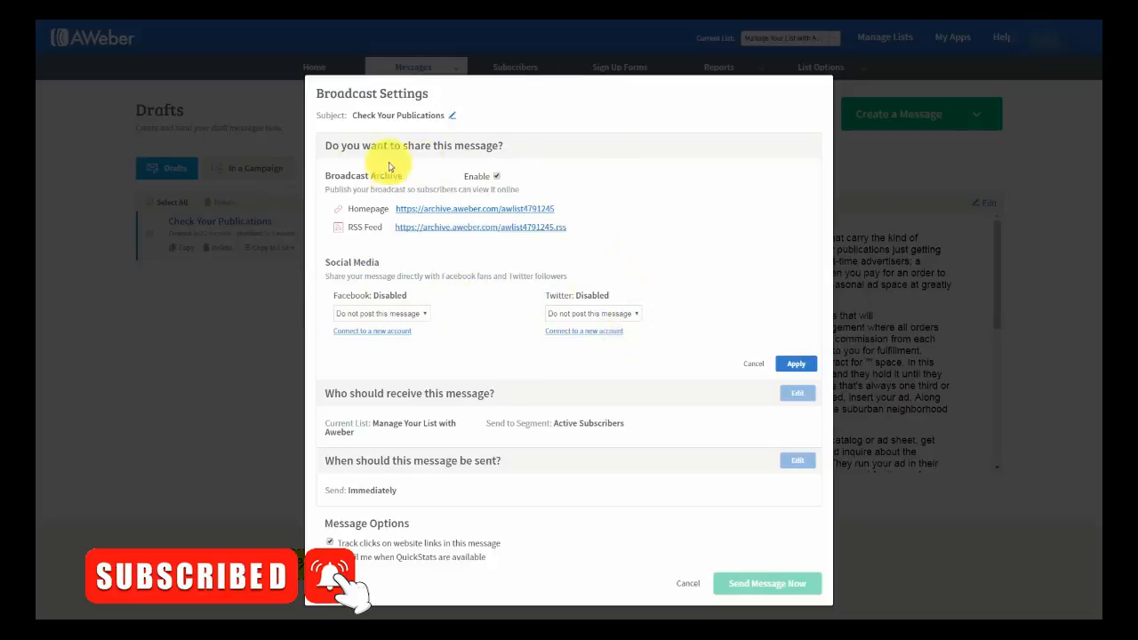
pyautogui.click(795, 366)
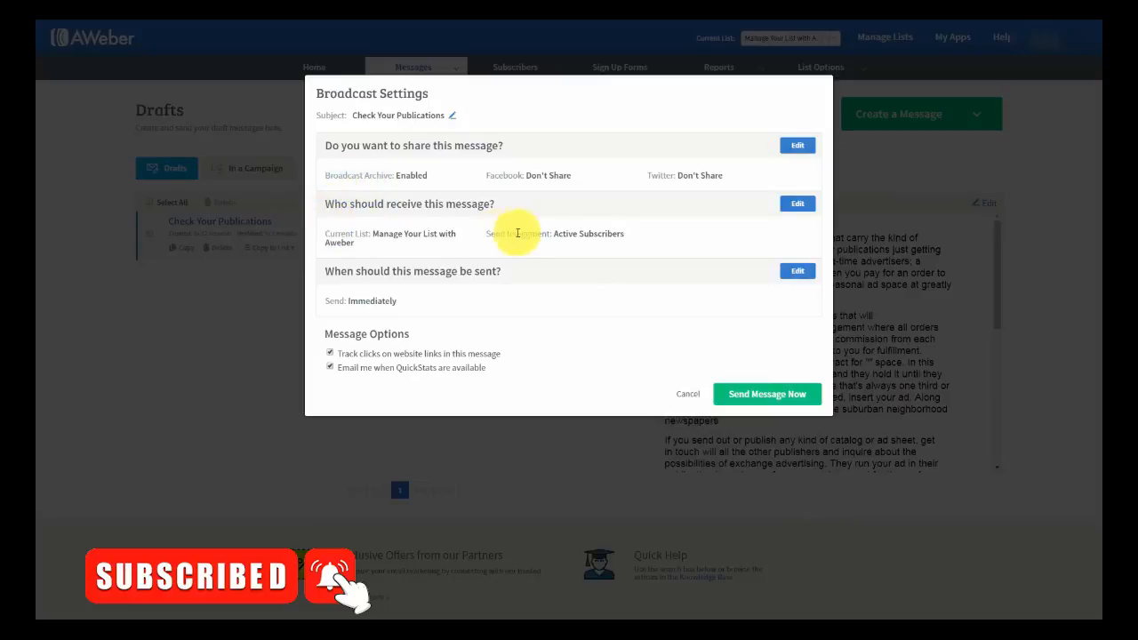
# - Include two lists, exclude a third, keep the Active Subscribers segment, and apply
pyautogui.click(798, 207)
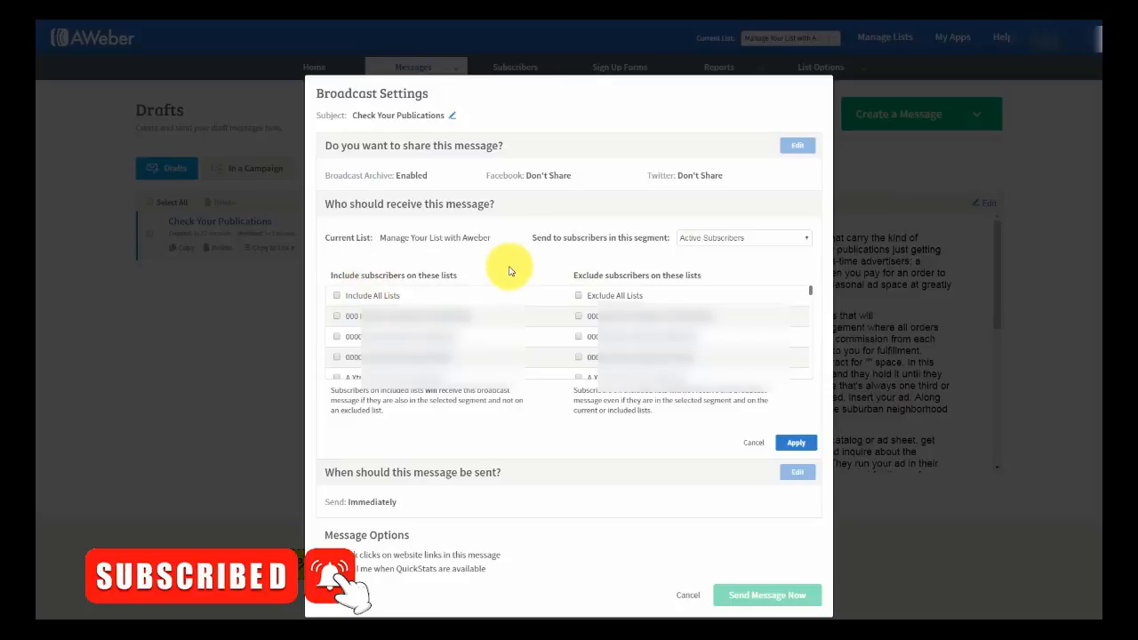
pyautogui.click(336, 317)
pyautogui.click(337, 336)
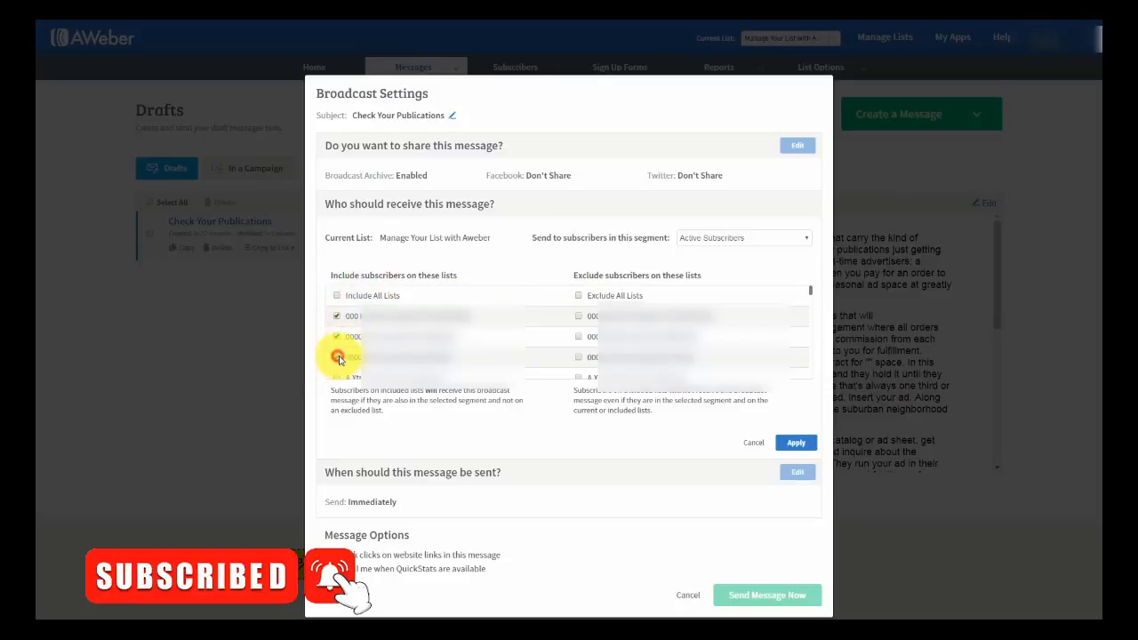
pyautogui.click(578, 357)
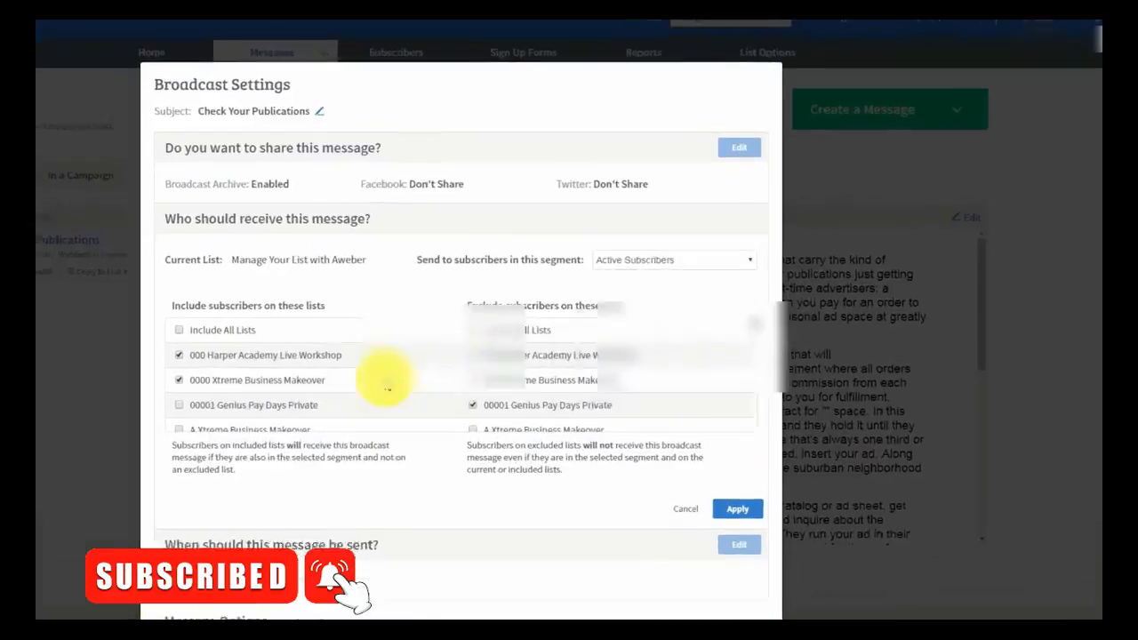
pyautogui.click(755, 237)
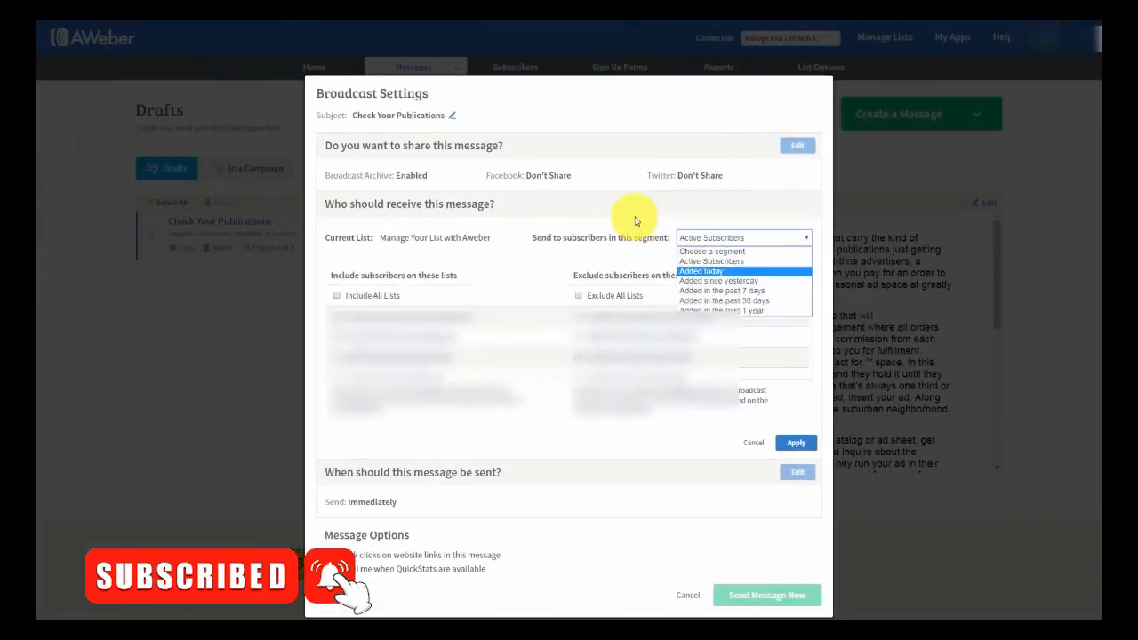
pyautogui.click(634, 218)
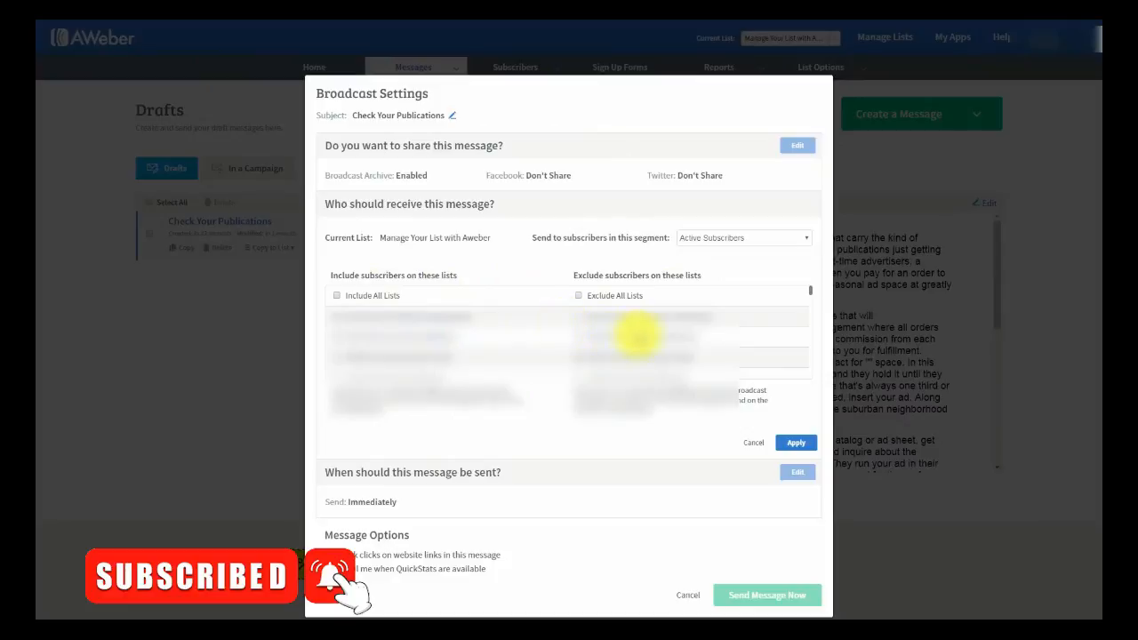
pyautogui.click(745, 241)
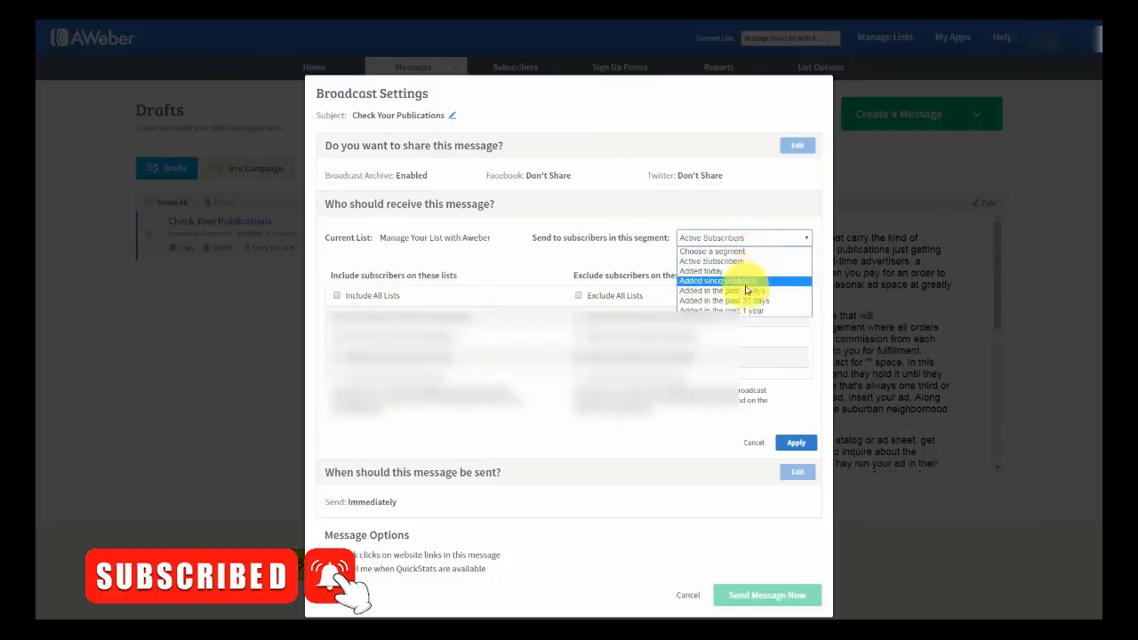
pyautogui.click(625, 262)
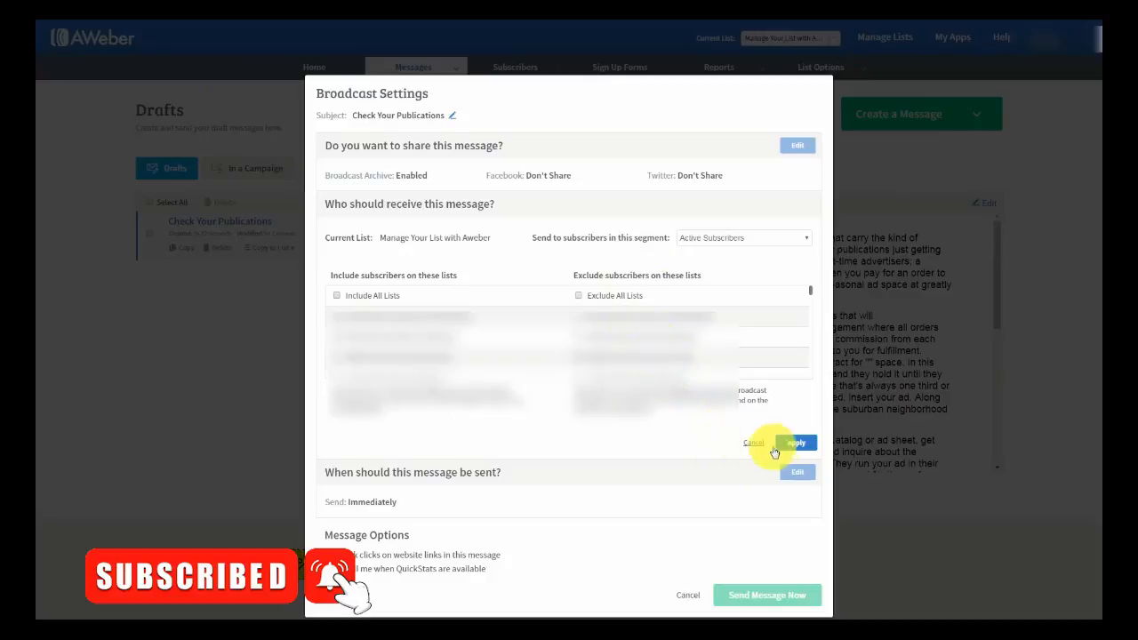
pyautogui.click(788, 445)
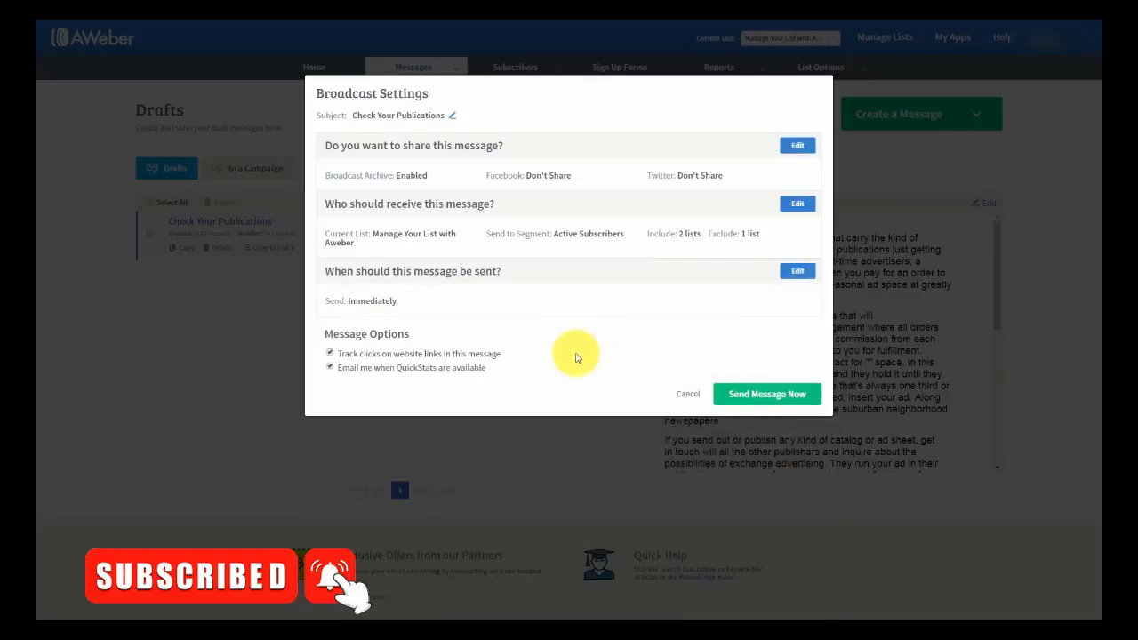
# - Try an 8 am send time and browse calendar dates, then discard those scheduling changes
pyautogui.click(795, 272)
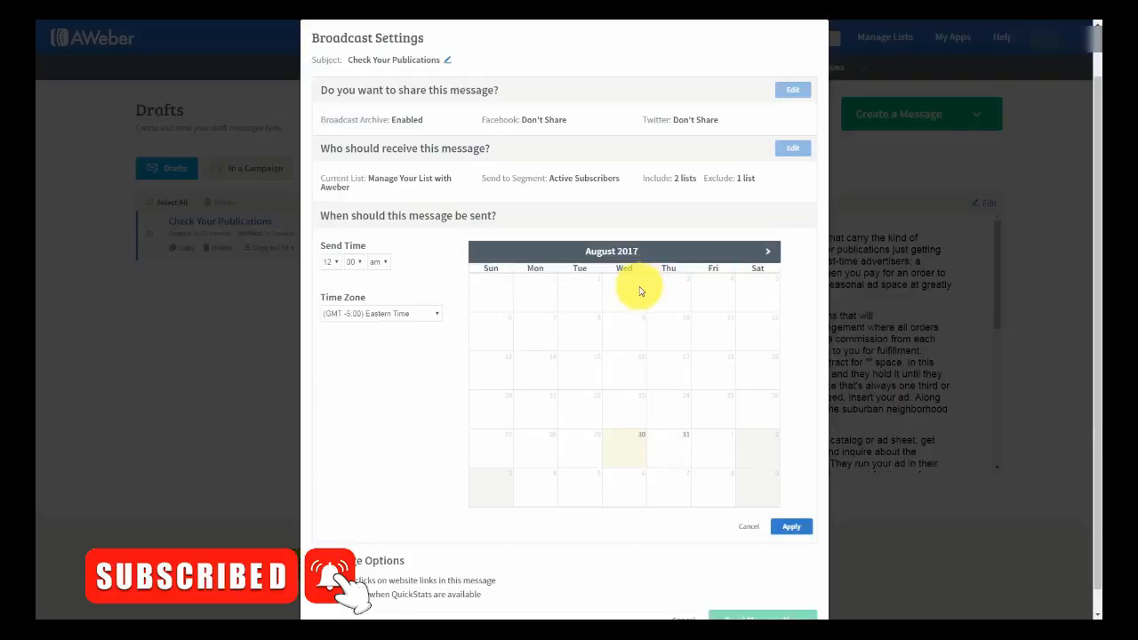
pyautogui.click(337, 262)
pyautogui.click(331, 342)
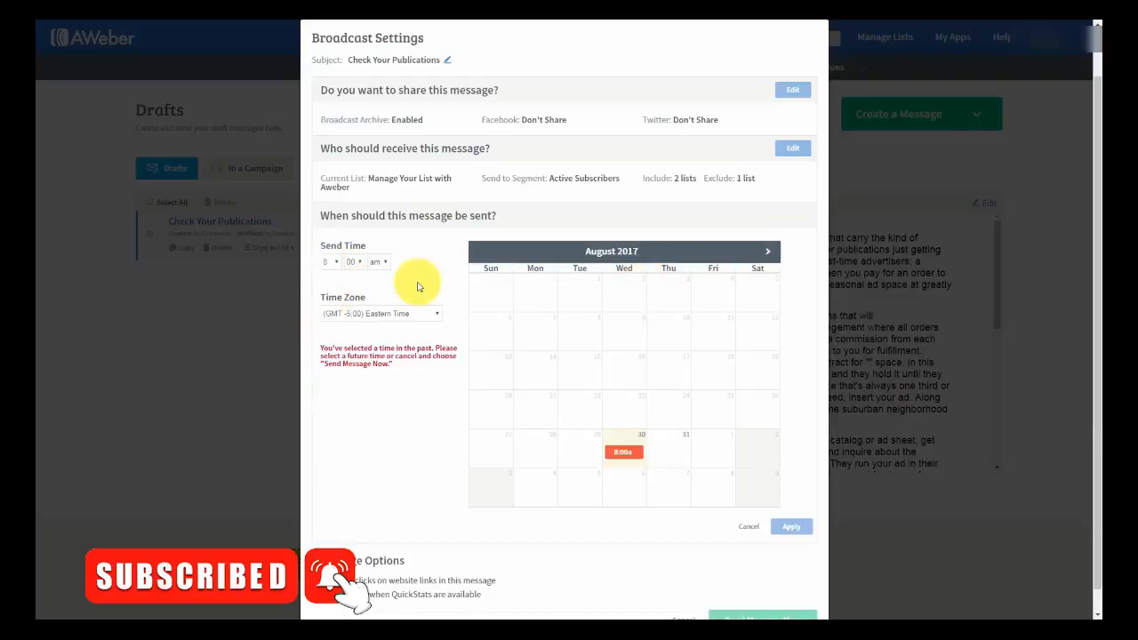
pyautogui.click(668, 450)
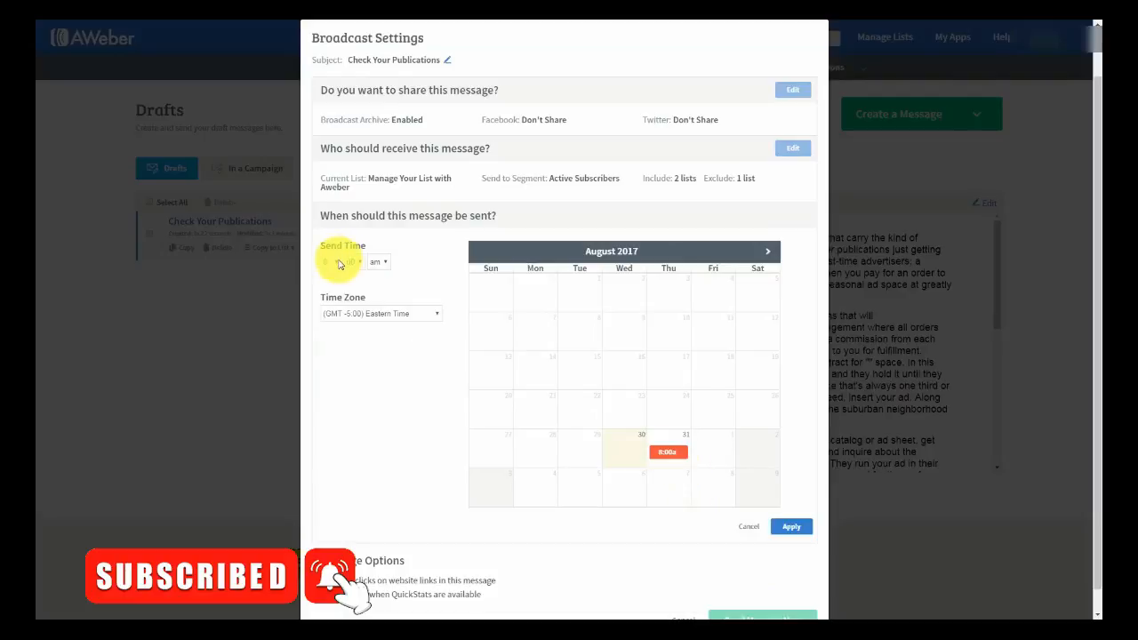
pyautogui.click(768, 252)
pyautogui.click(768, 253)
pyautogui.click(667, 327)
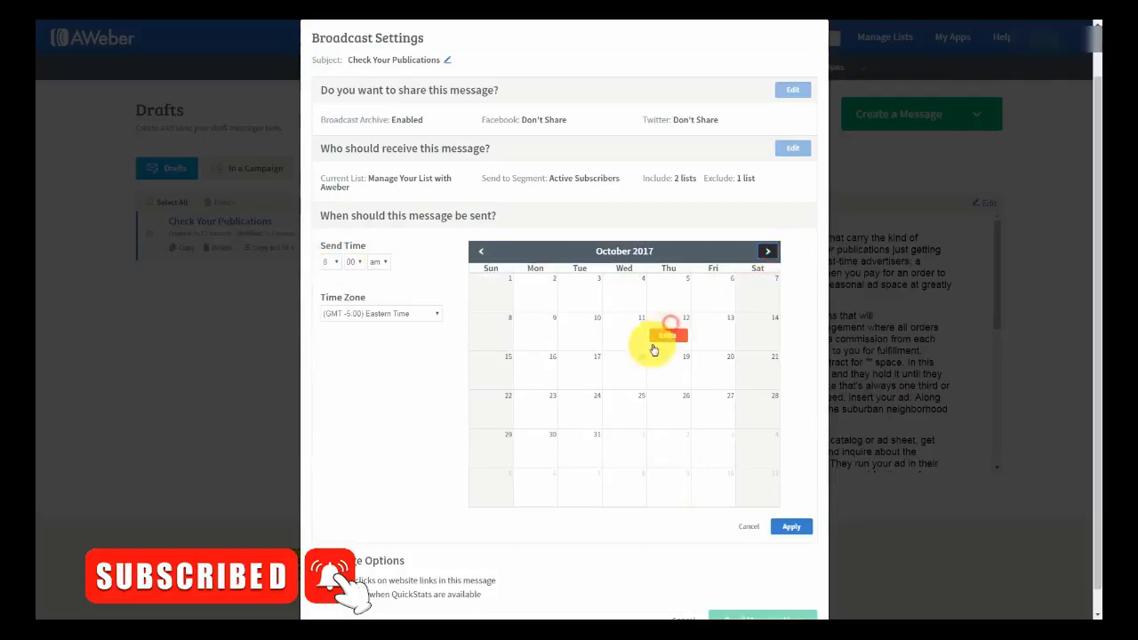
pyautogui.click(481, 251)
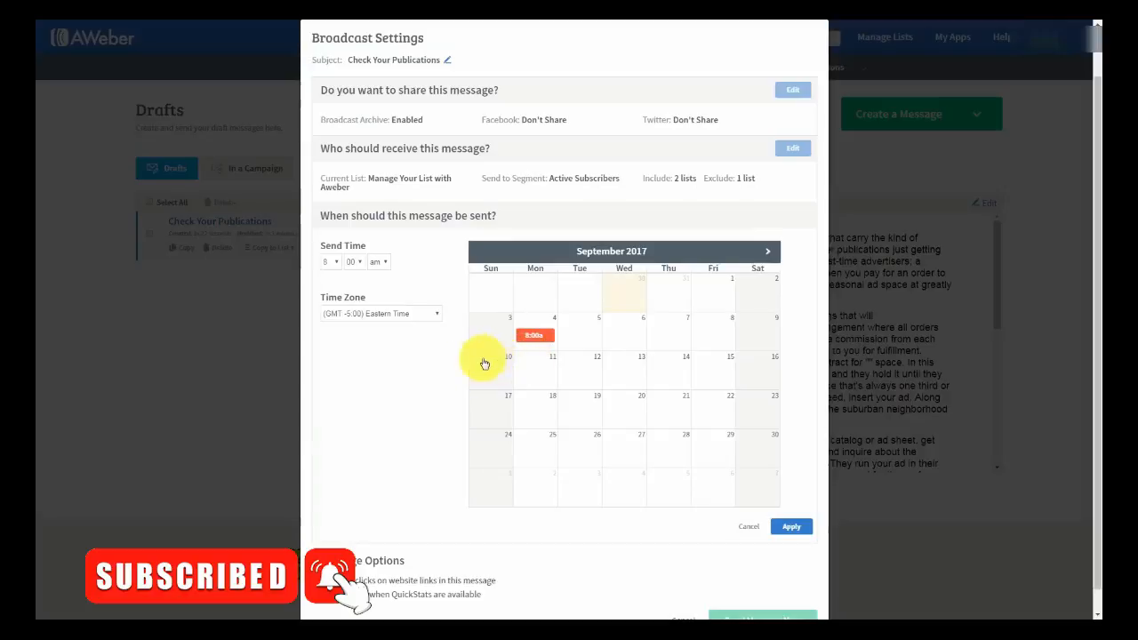
pyautogui.scroll(-1, 382, 384)
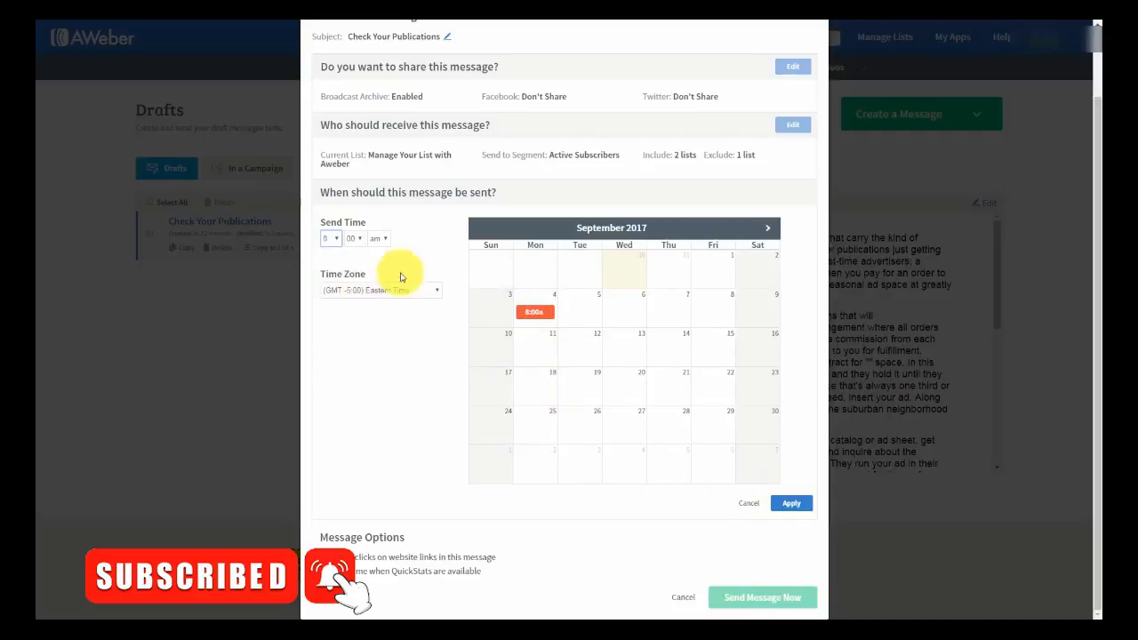
pyautogui.click(750, 503)
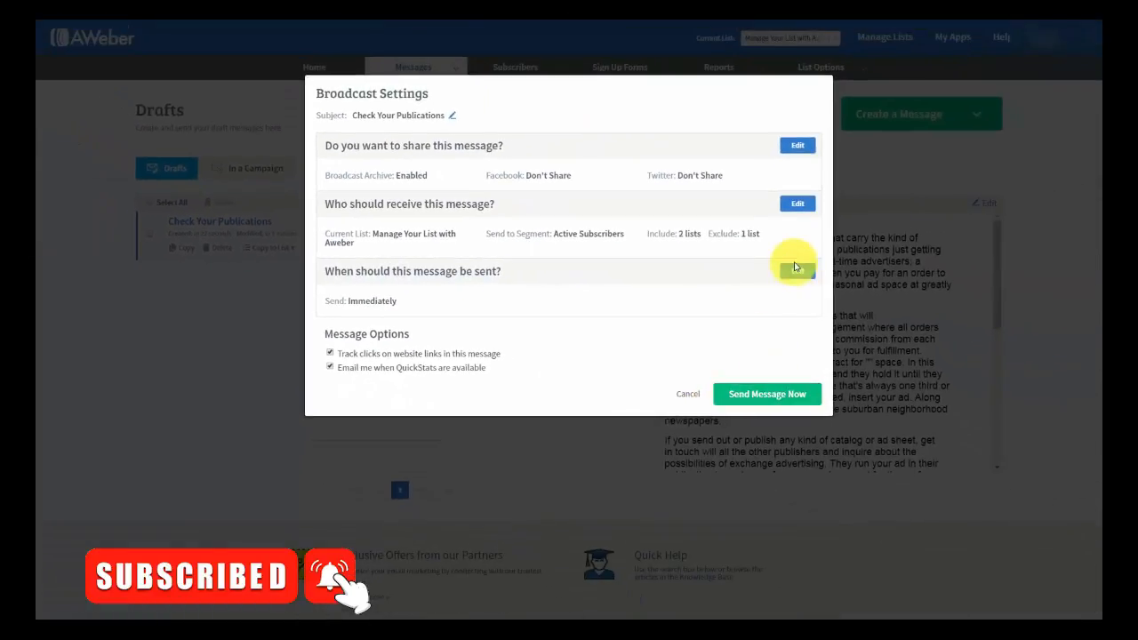
# - Set the send date to Wednesday, September 6, 2017 at 12:00 AM EDT
pyautogui.click(797, 272)
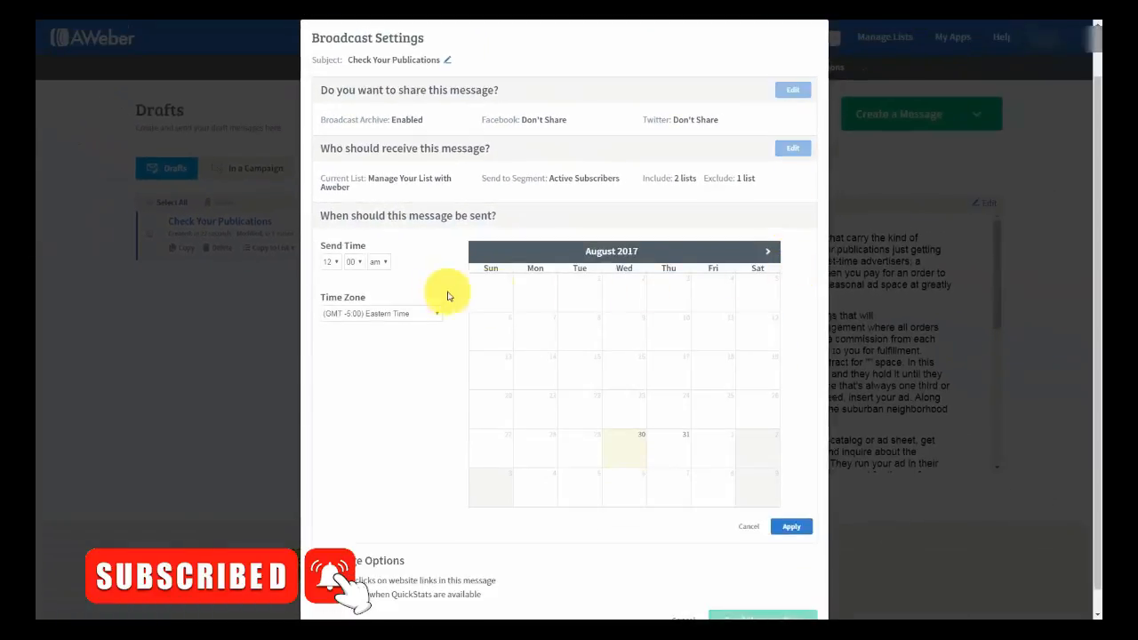
pyautogui.click(767, 253)
pyautogui.click(625, 336)
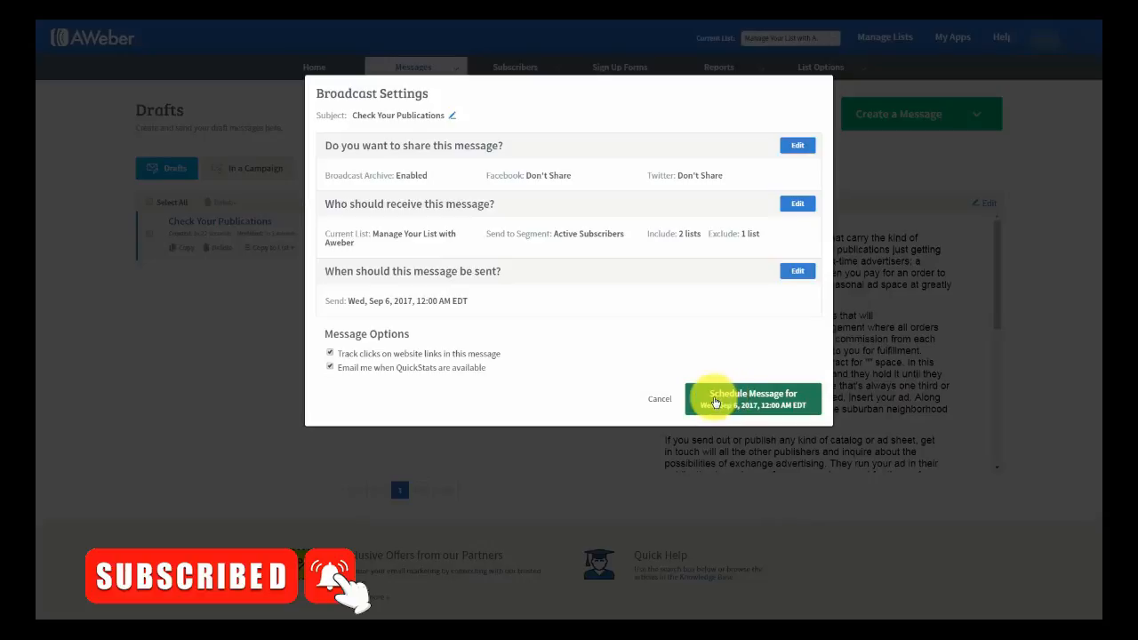
# - Schedule the broadcast for Wed, Sep 6 and go back to the Drafts list
pyautogui.click(716, 402)
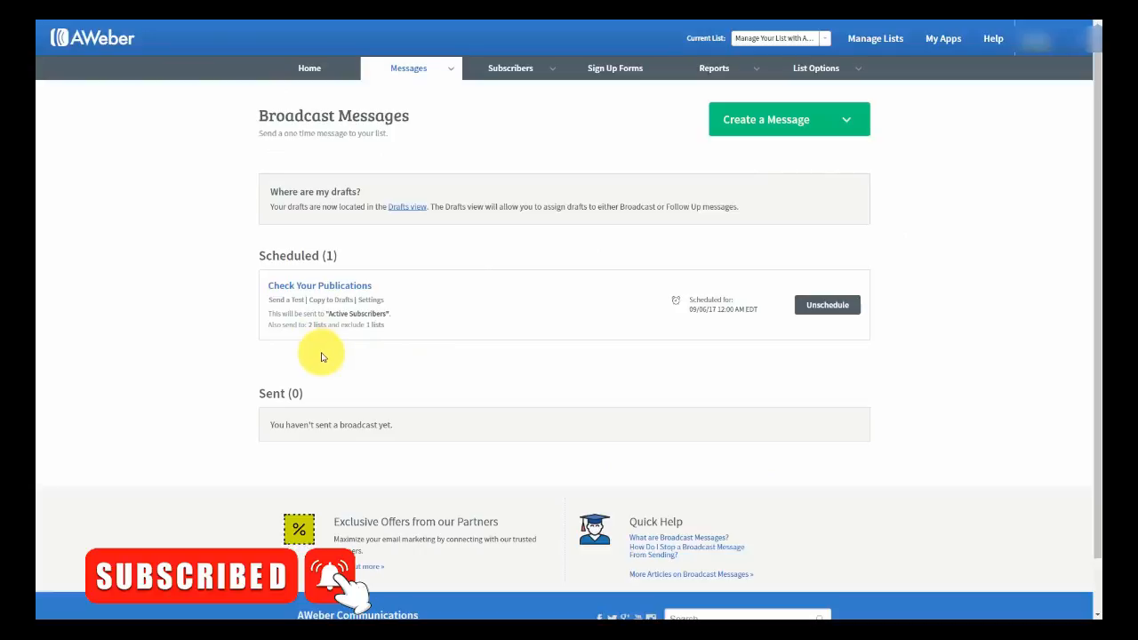
pyautogui.click(823, 306)
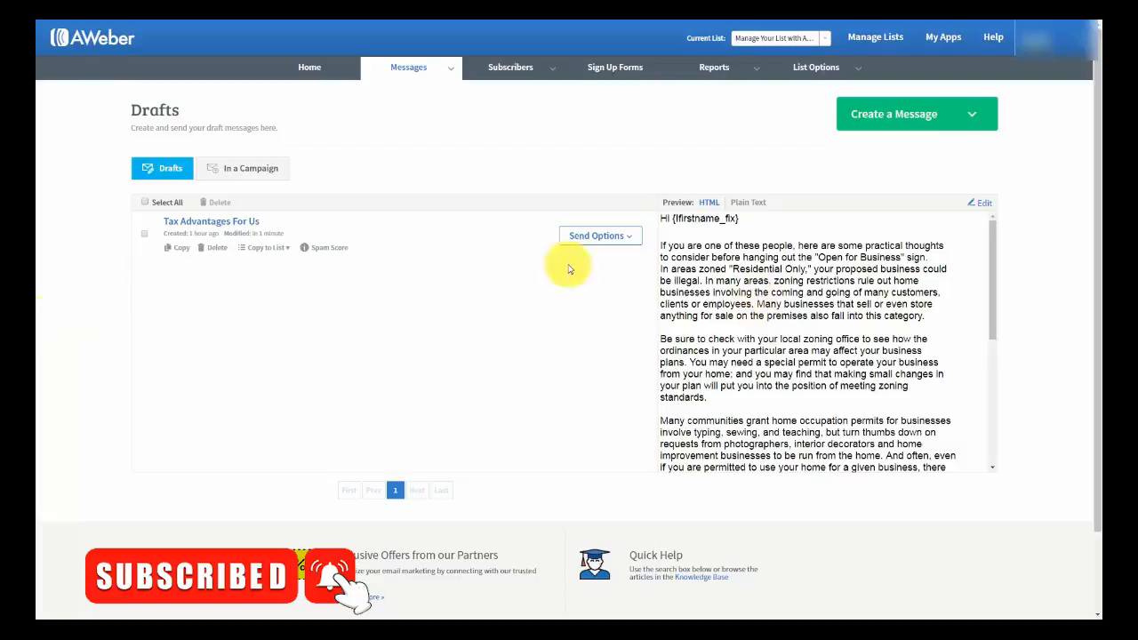
# - Open the 'Tax Advantages For Us' draft and insert a blank line after 'category.'
pyautogui.click(984, 208)
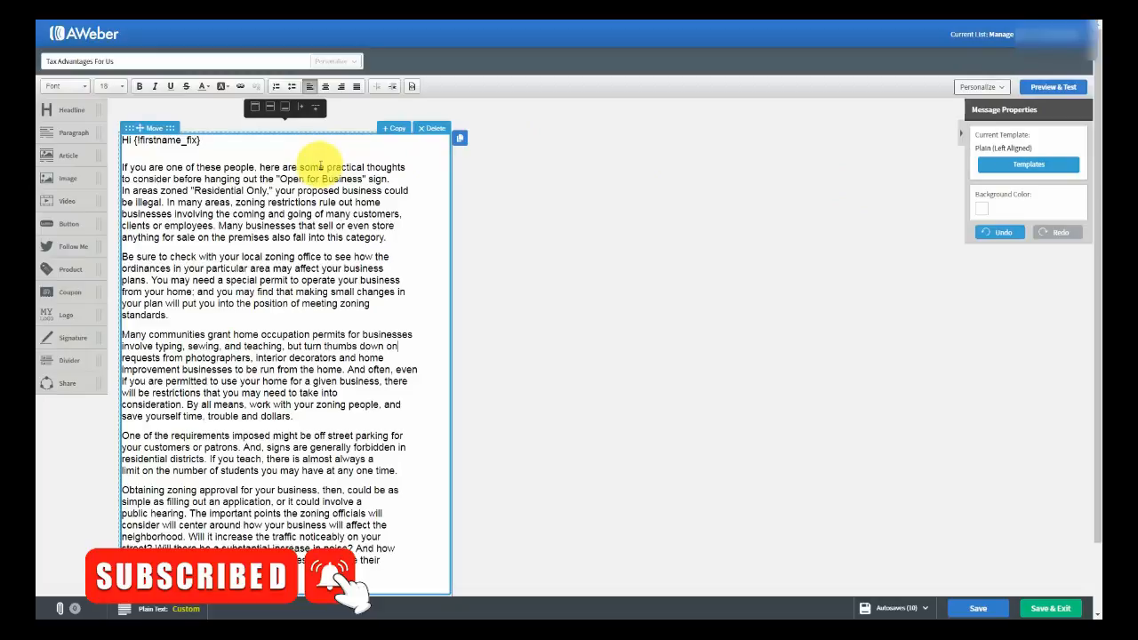
pyautogui.click(391, 238)
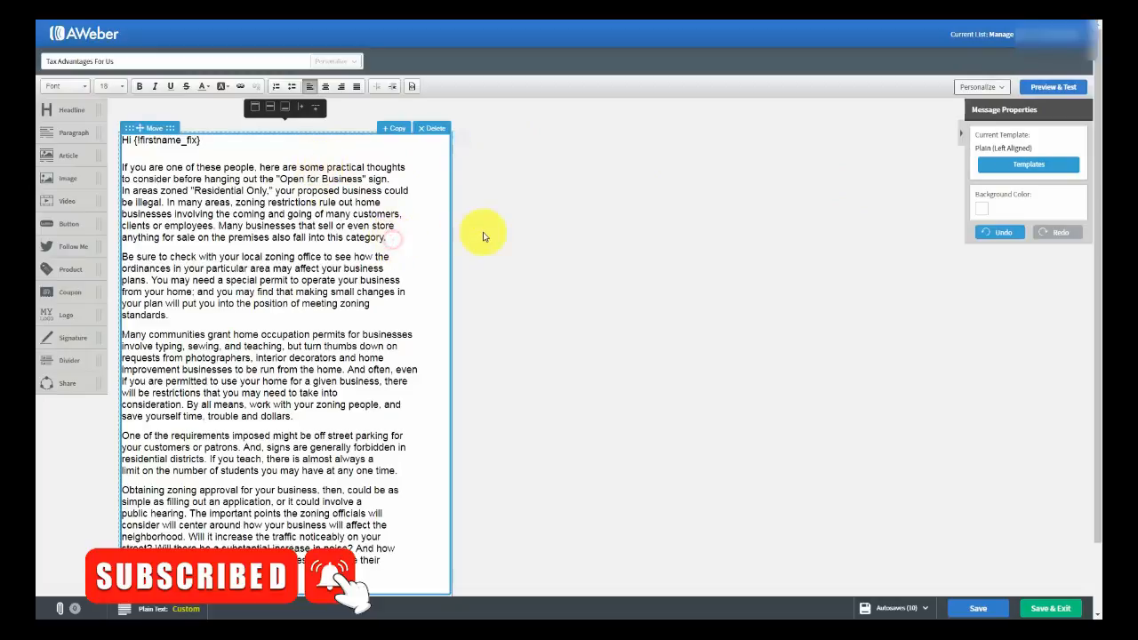
pyautogui.press('Return')
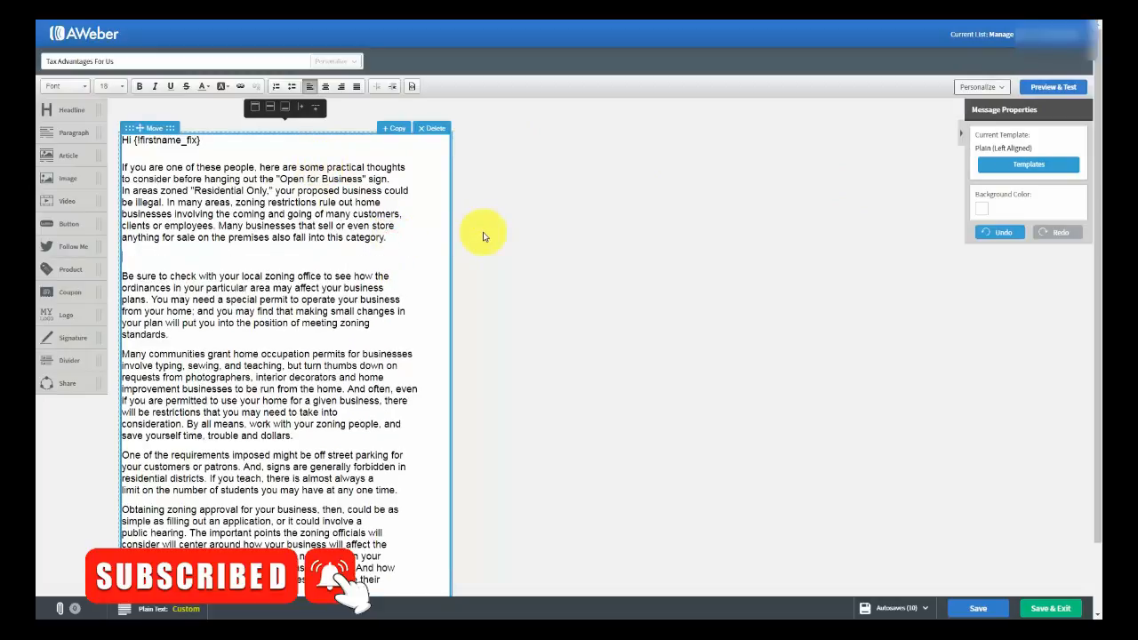
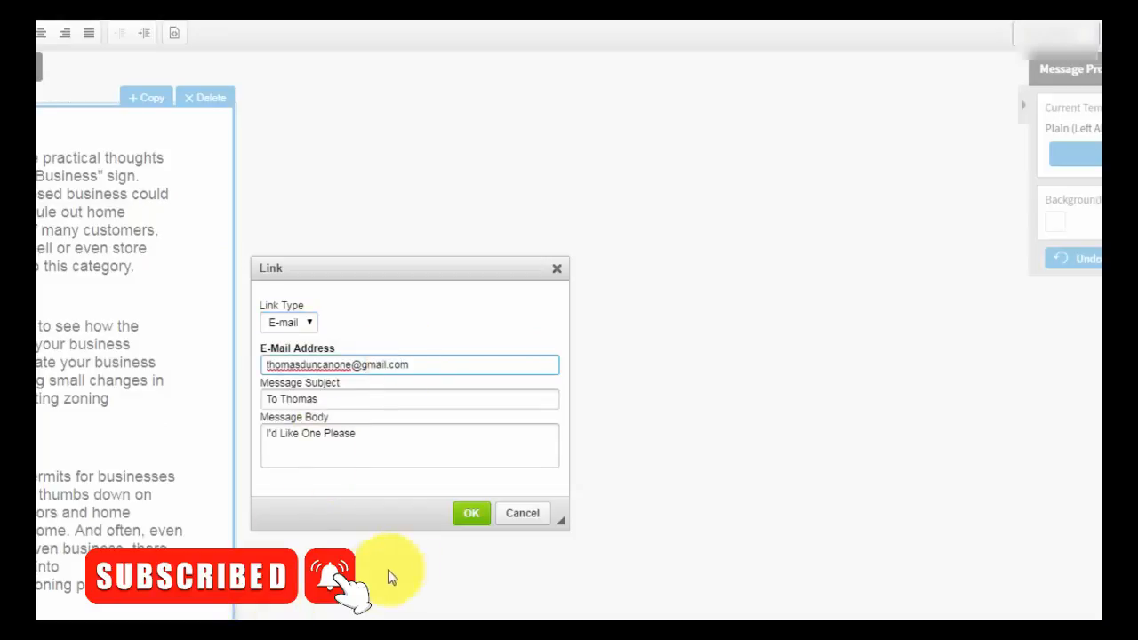
# - Confirm the e-mail link on the author's name with its prefilled subject and body
pyautogui.click(472, 520)
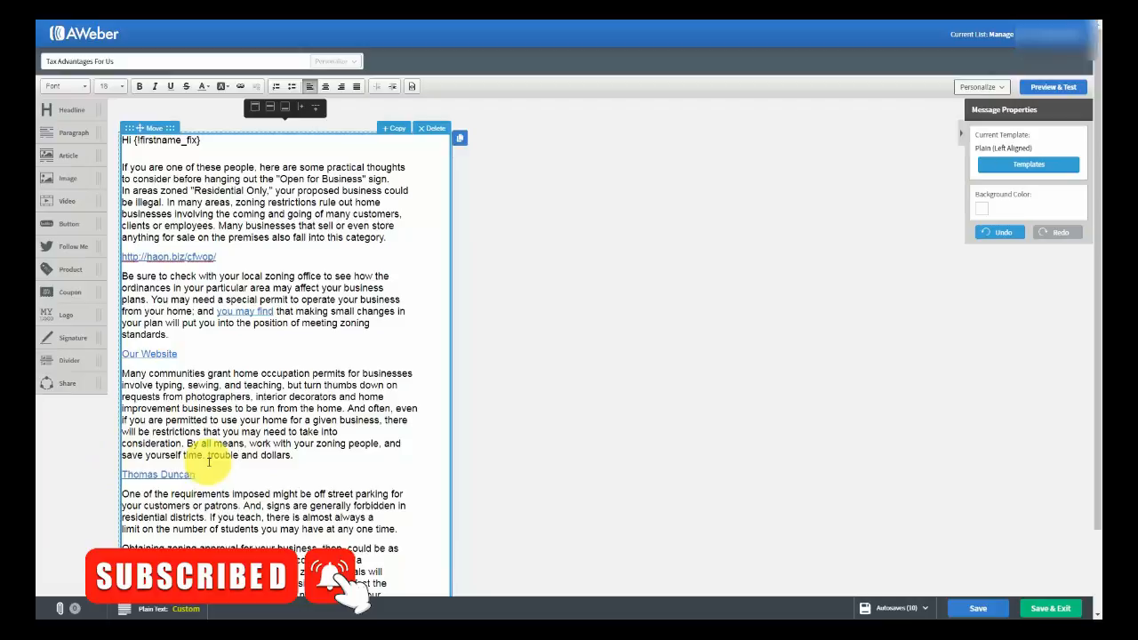
# - Retitle the draft 'Advantages For Us', save it and exit back to Drafts
pyautogui.press('Tab')
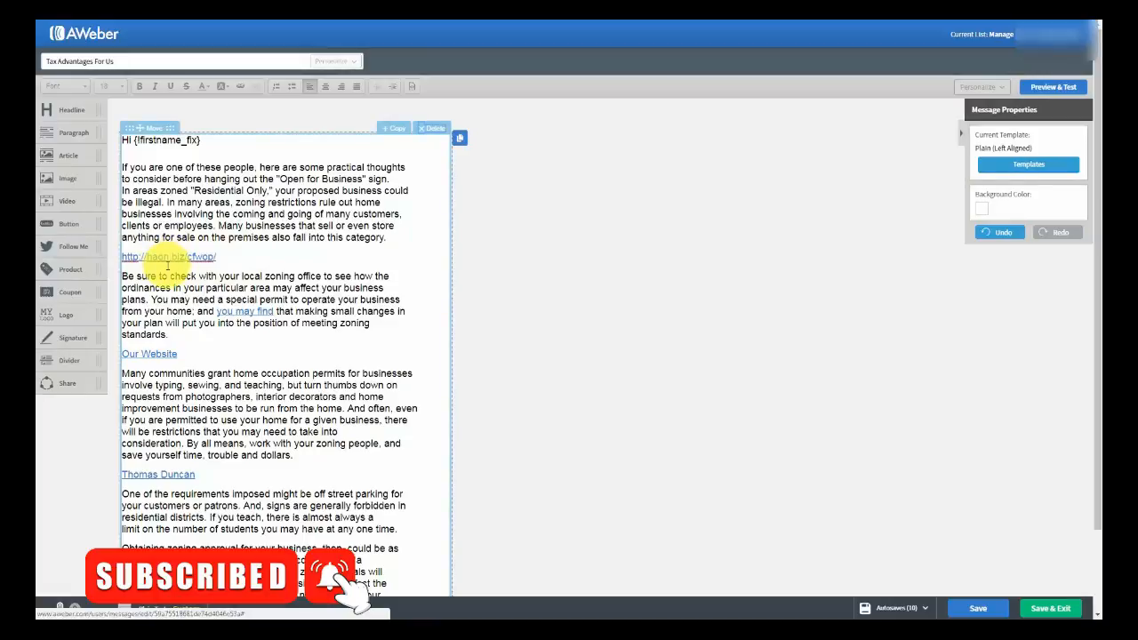
pyautogui.click(154, 277)
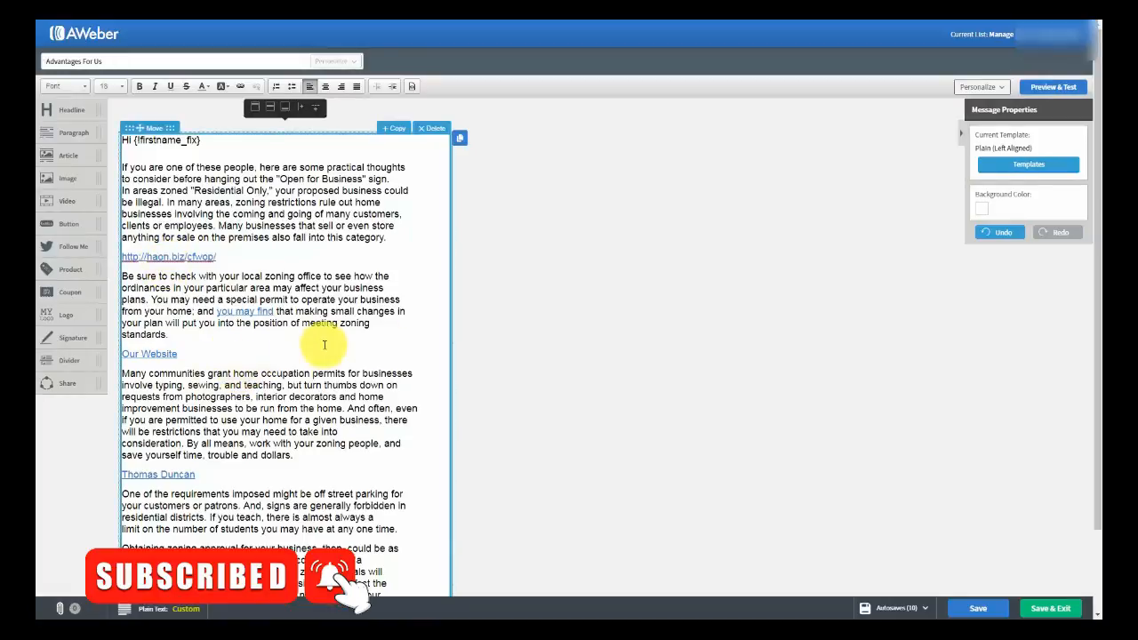
pyautogui.click(967, 606)
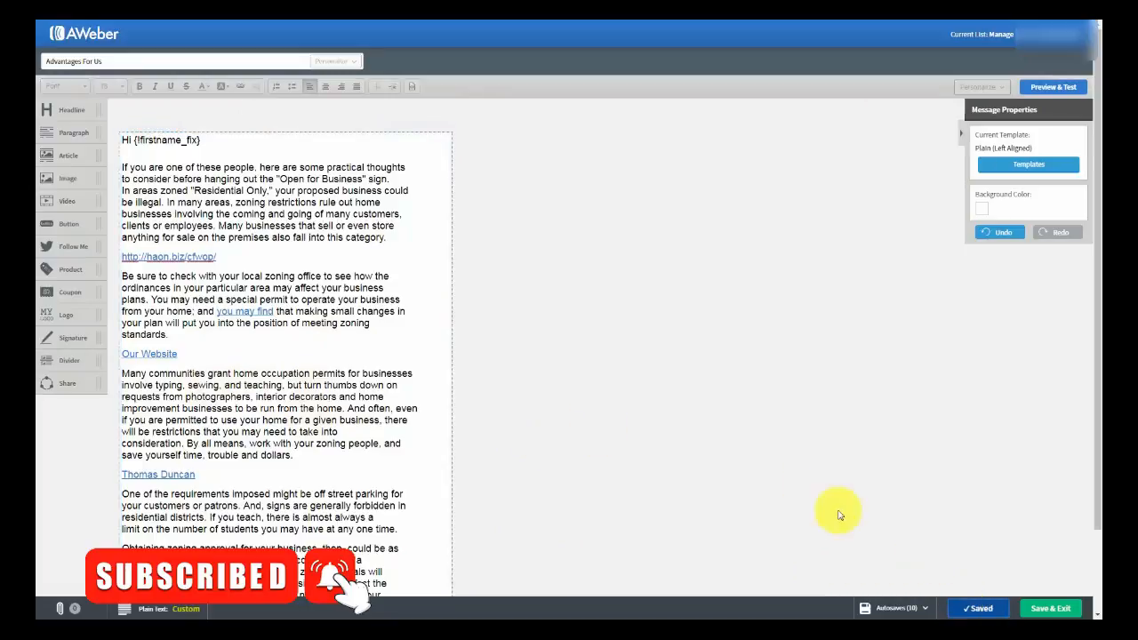
pyautogui.click(1045, 610)
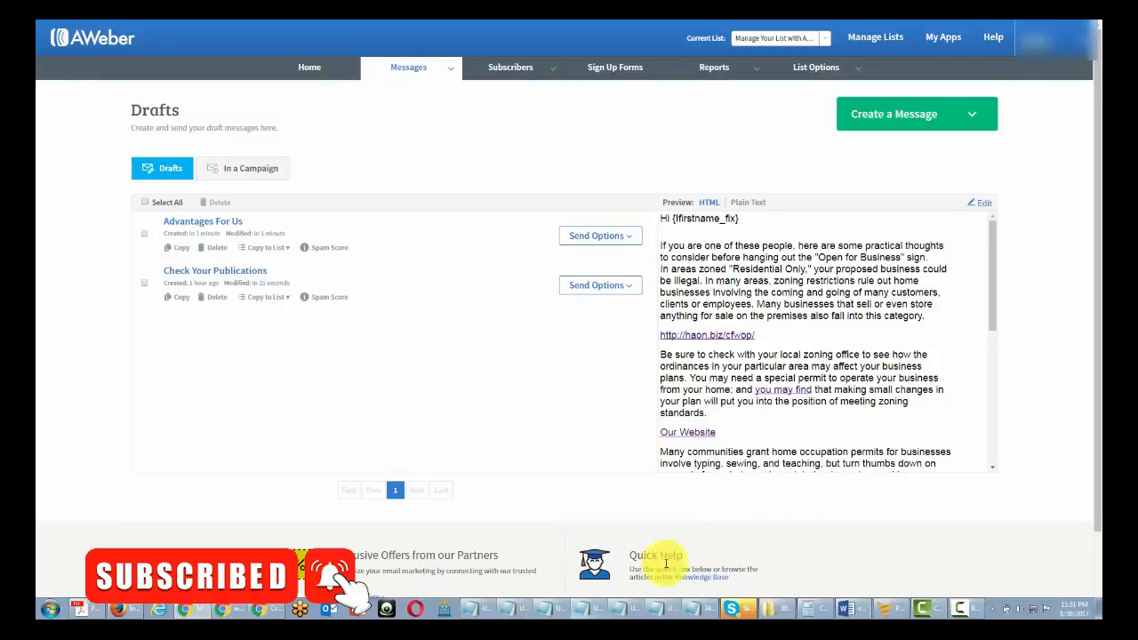
# - Send 'Advantages For Us' immediately as a broadcast to Active Subscribers and confirm
pyautogui.click(625, 234)
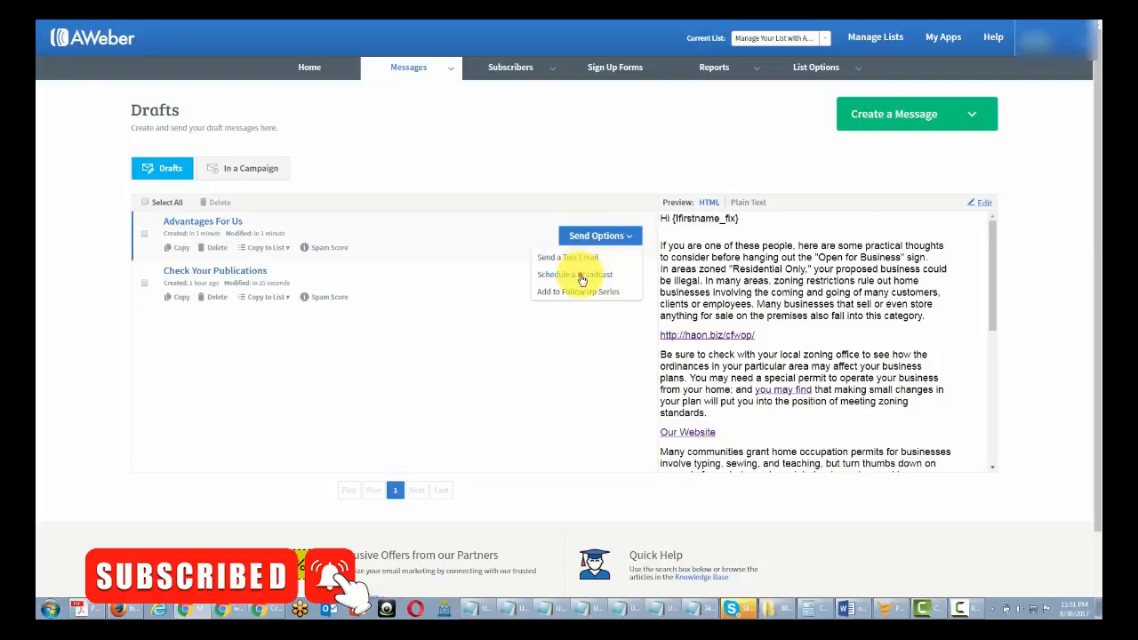
pyautogui.click(582, 275)
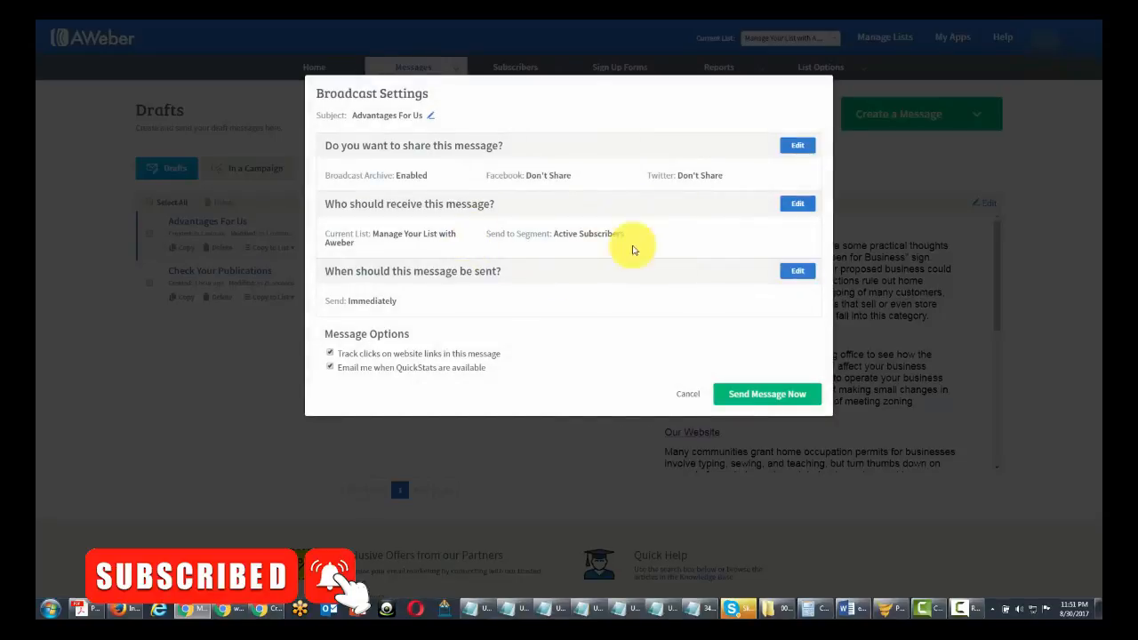
pyautogui.click(732, 394)
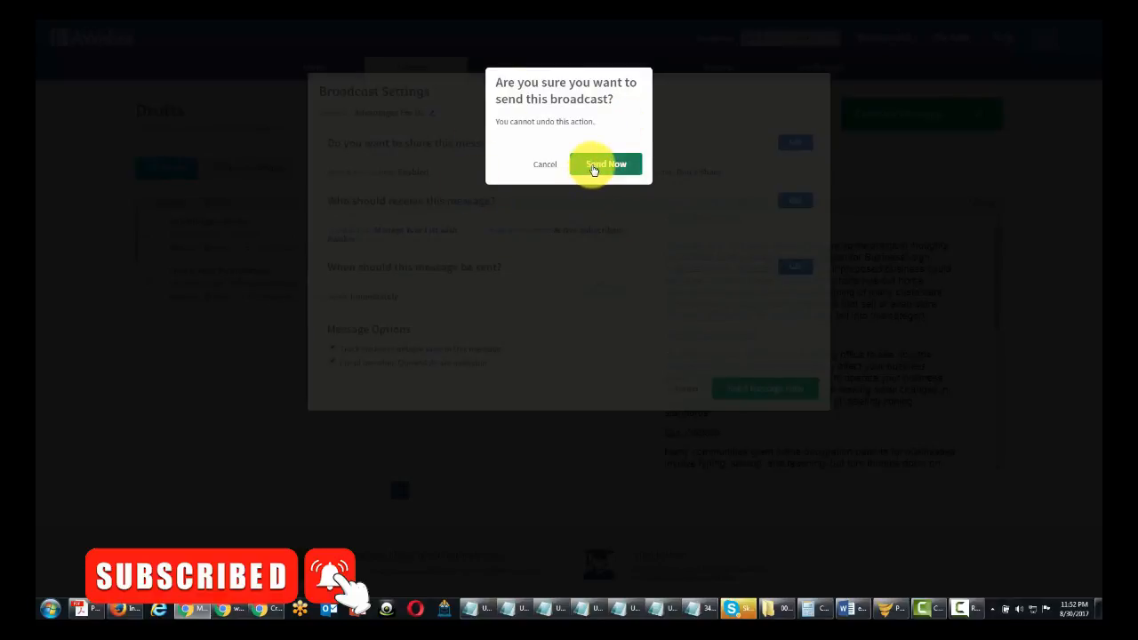
pyautogui.click(593, 168)
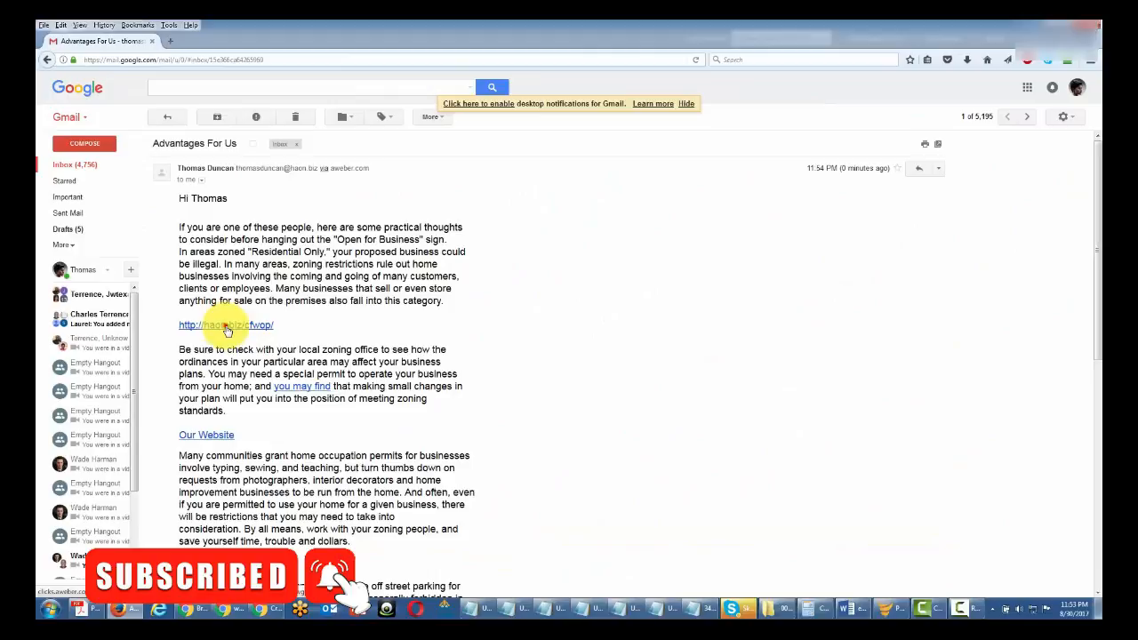
# - Test the haon.biz web link and the author's mailto link in the received e-mail
pyautogui.click(227, 328)
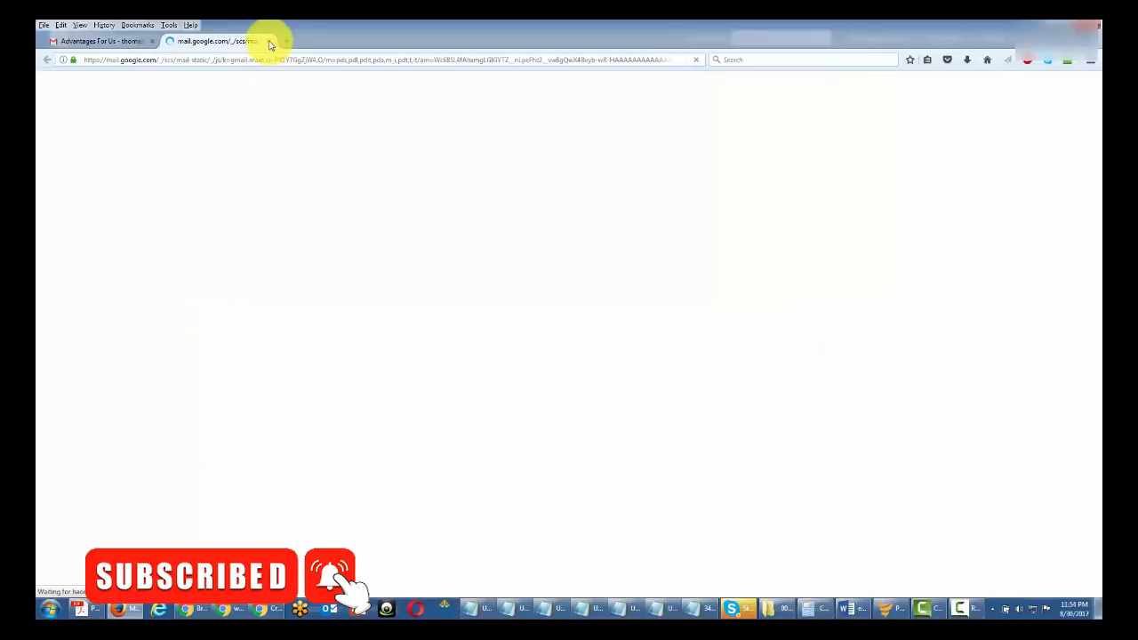
pyautogui.click(87, 40)
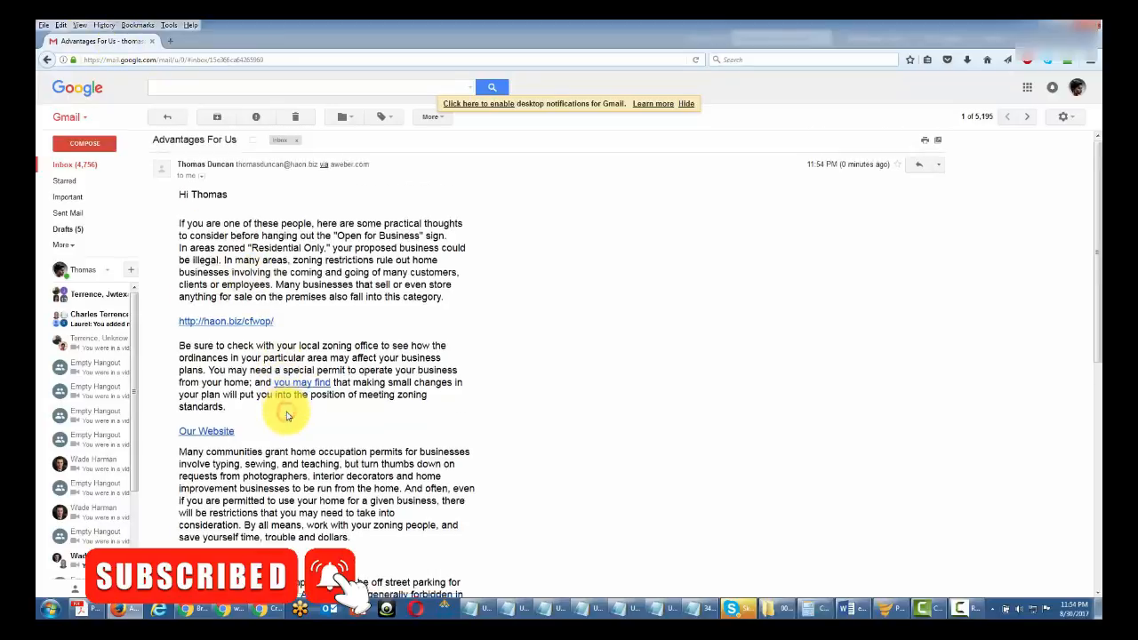
pyautogui.scroll(-3, 286, 416)
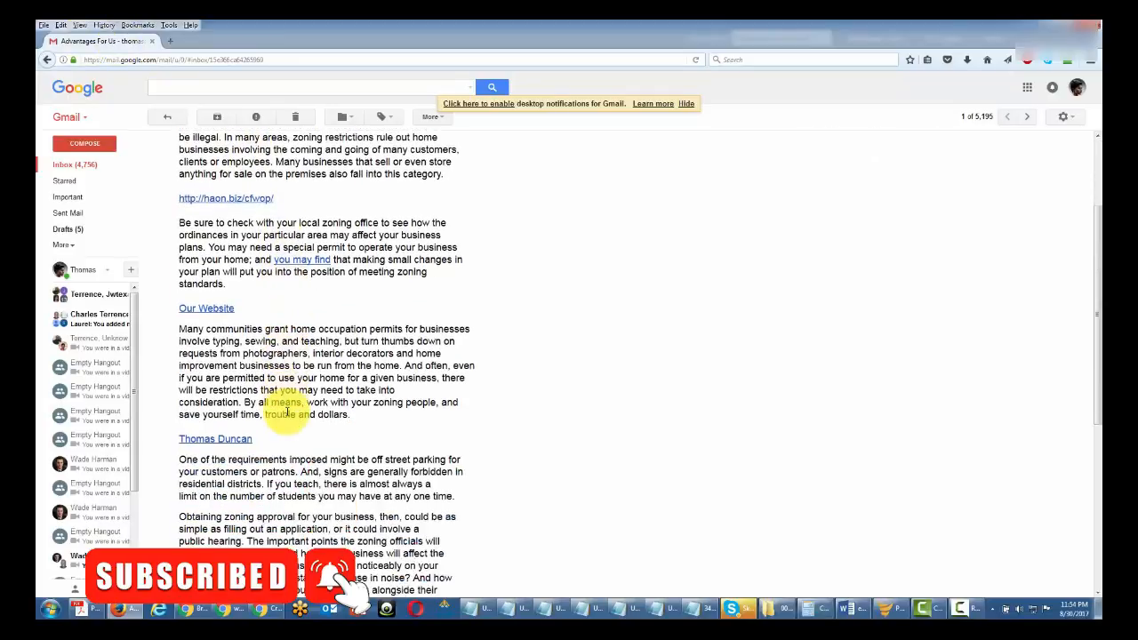
pyautogui.click(214, 444)
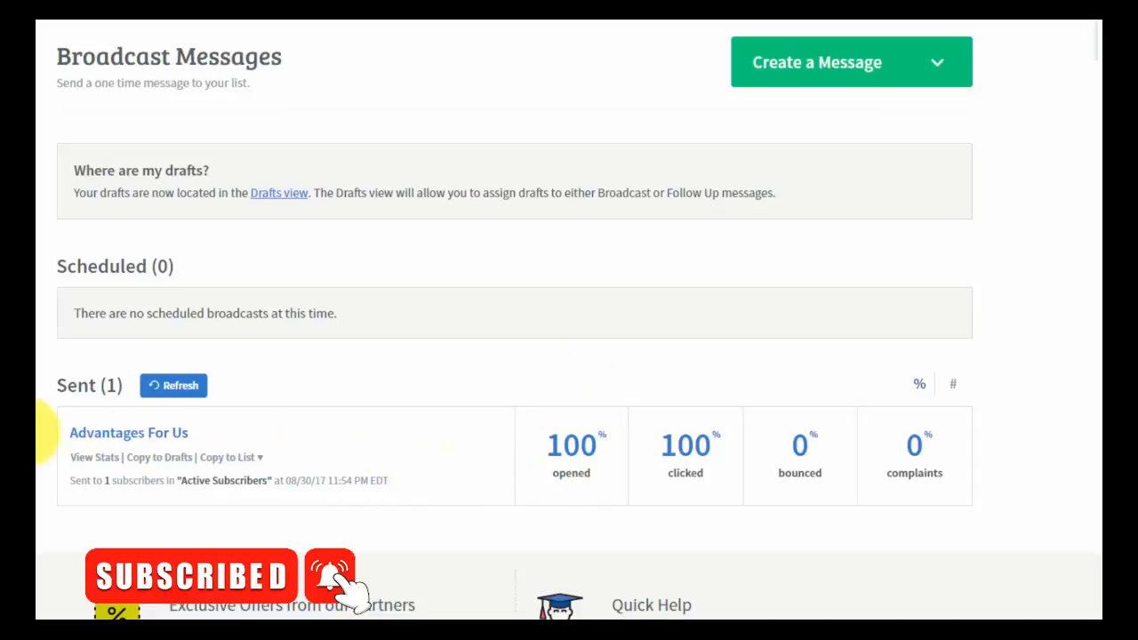
# - Open the 'Advantages For Us' QuickStats report and review its opened and unopened subscriber lists
pyautogui.click(100, 461)
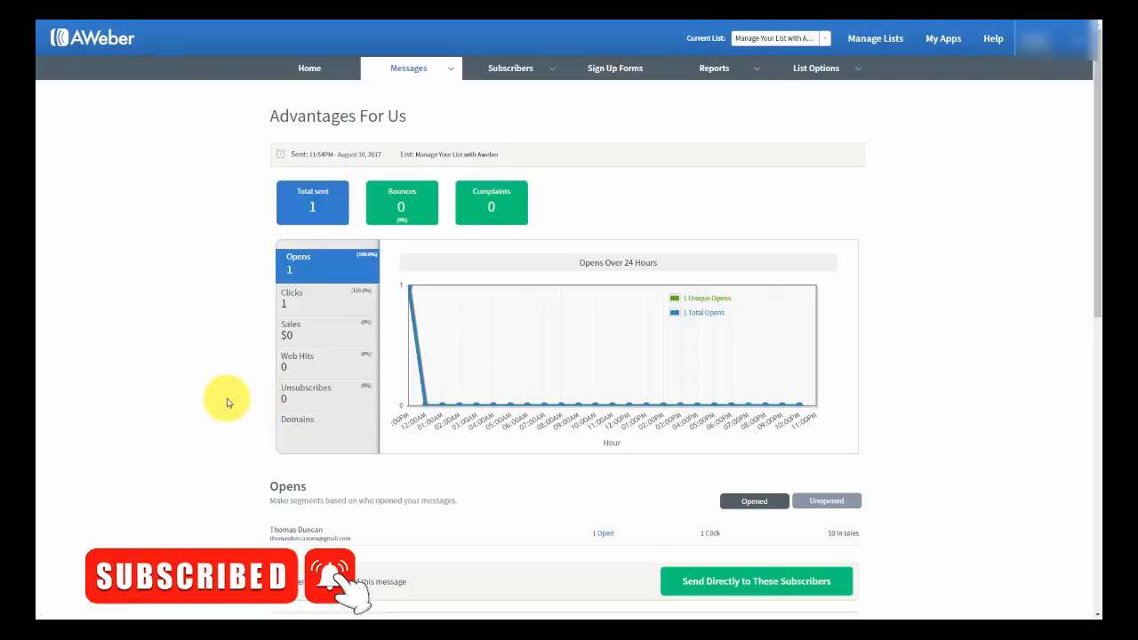
pyautogui.scroll(-1, 226, 399)
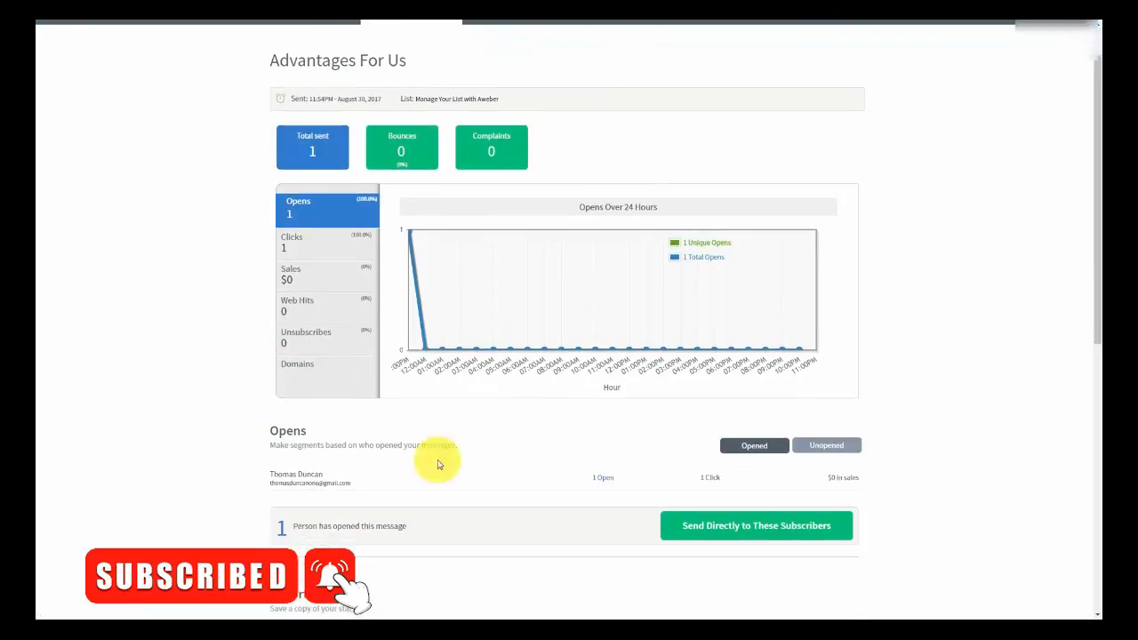
pyautogui.click(810, 448)
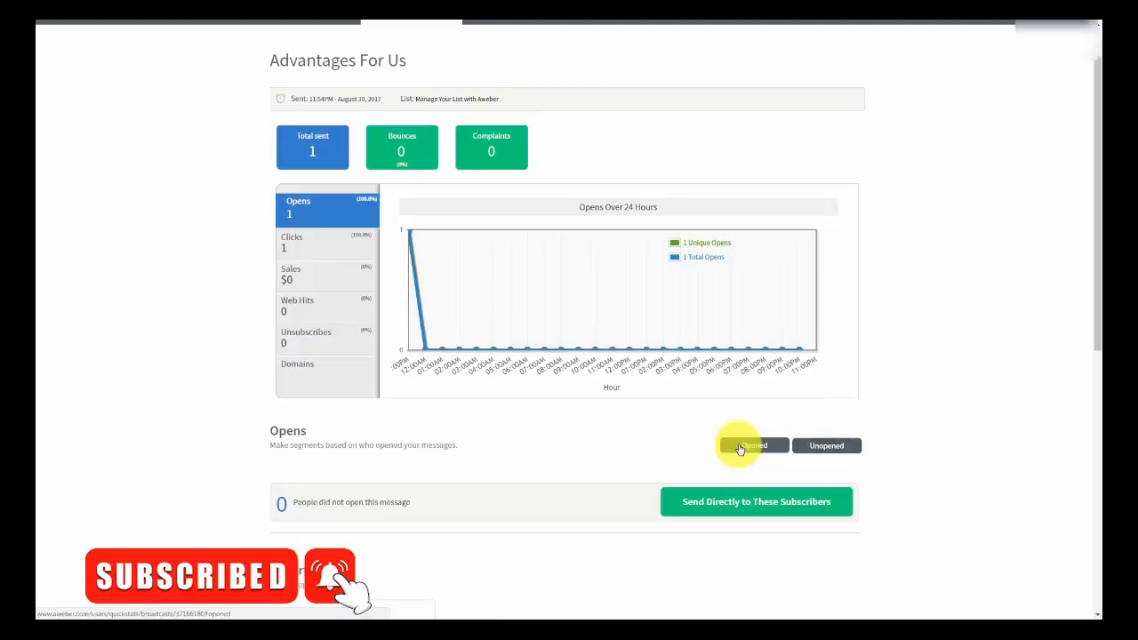
pyautogui.click(739, 446)
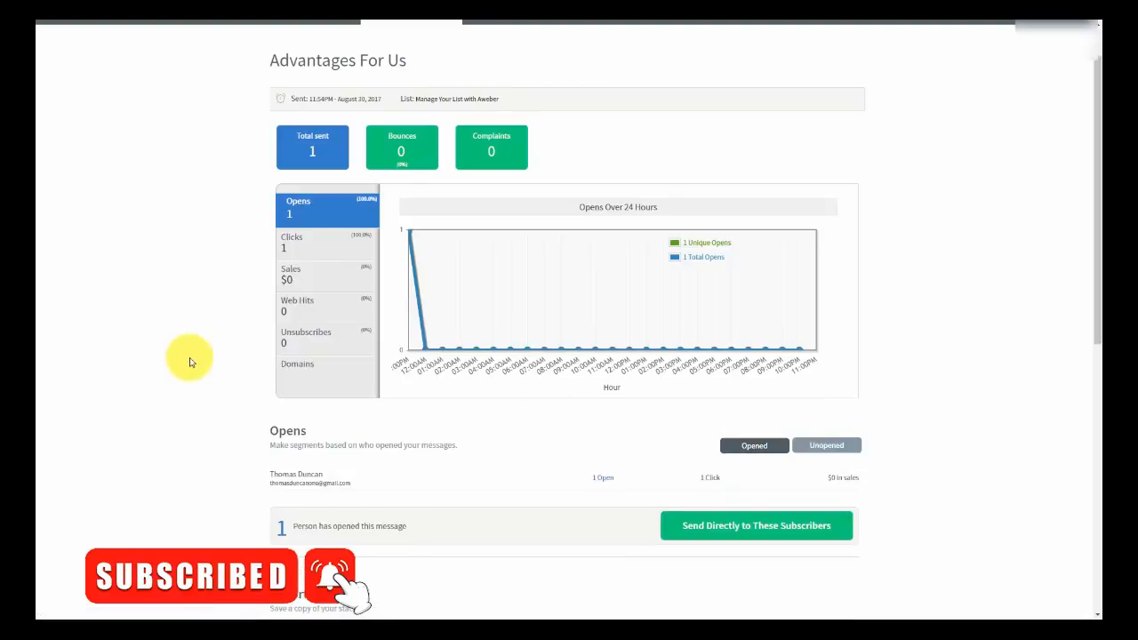
pyautogui.scroll(-1, 190, 362)
pyautogui.scroll(-1, 190, 362)
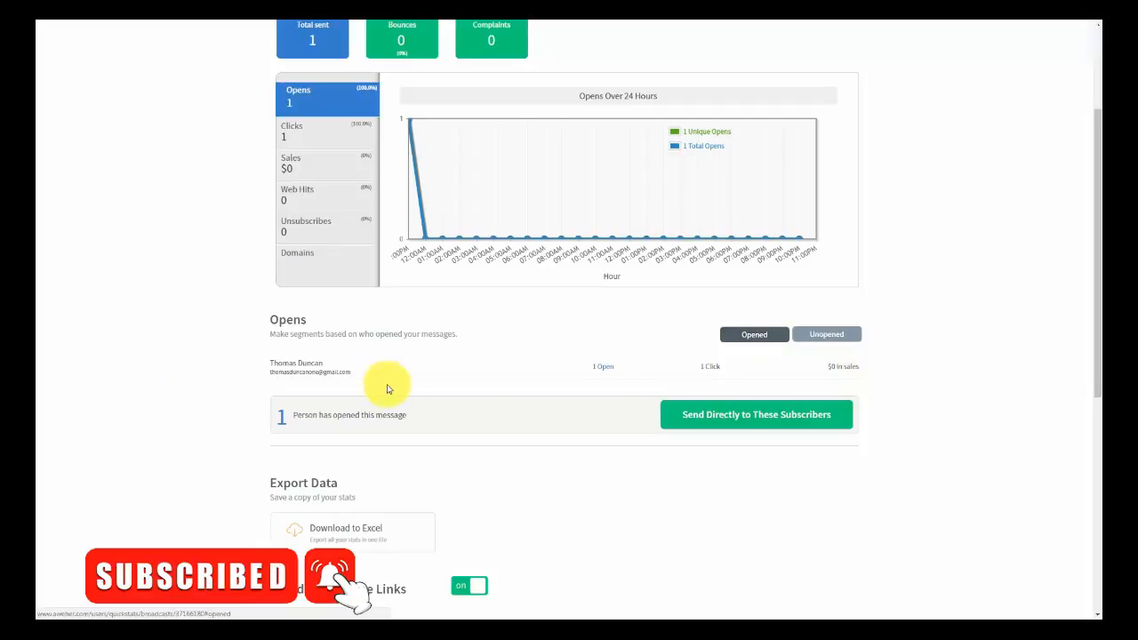
pyautogui.scroll(1, 379, 389)
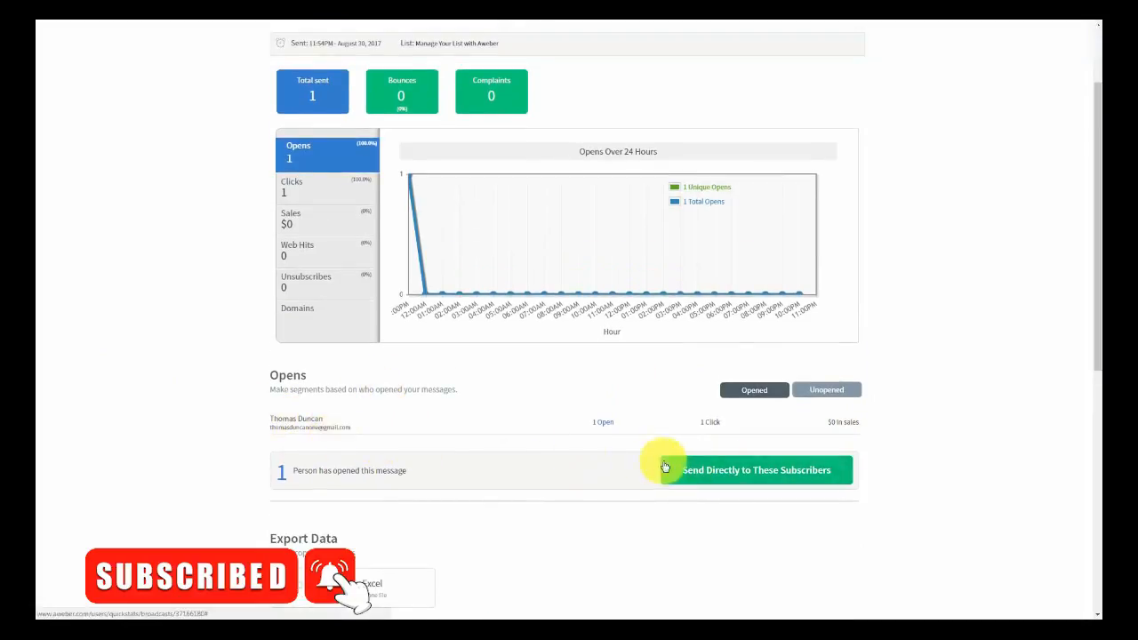
pyautogui.scroll(1, 573, 451)
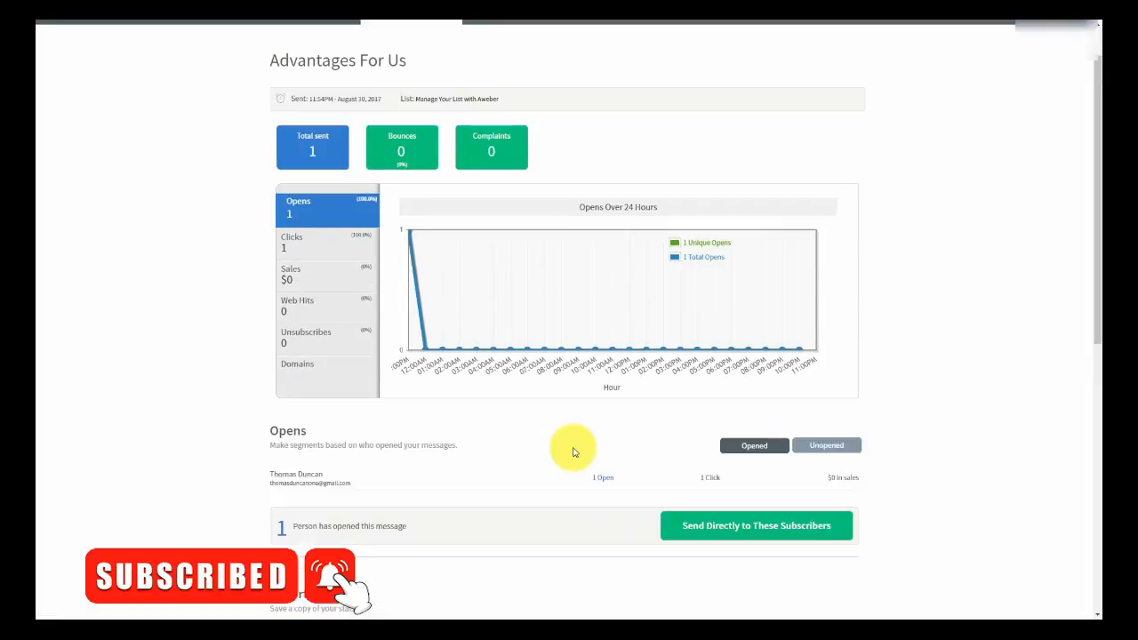
# - Save the subscriber who opened as a new named segment, then check the Unopened list
pyautogui.click(688, 529)
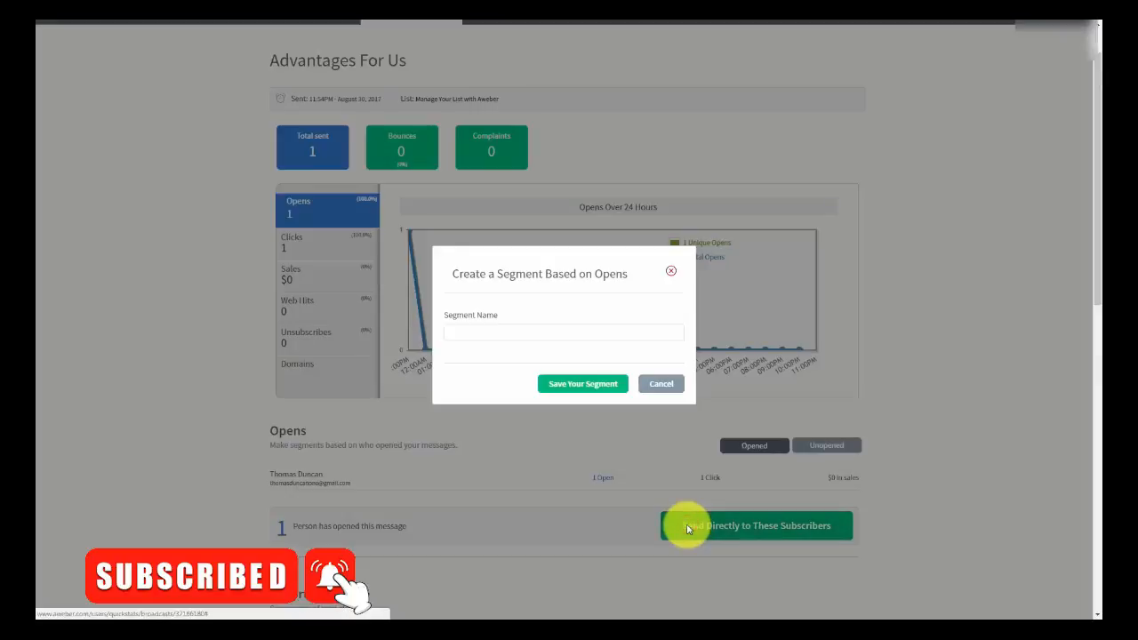
pyautogui.click(488, 332)
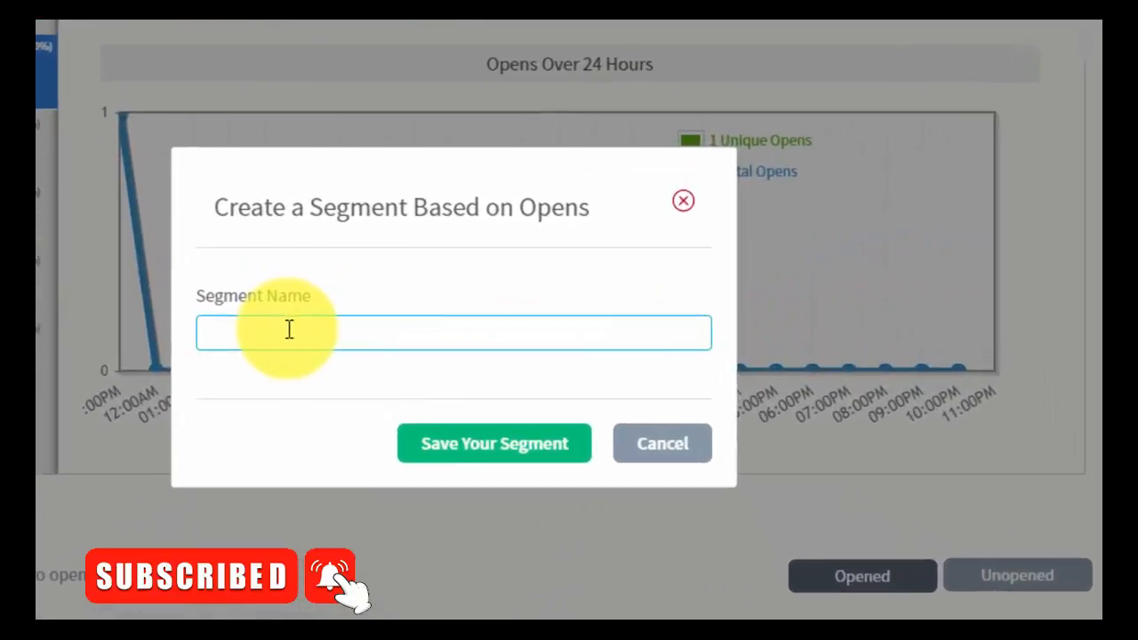
pyautogui.click(289, 329)
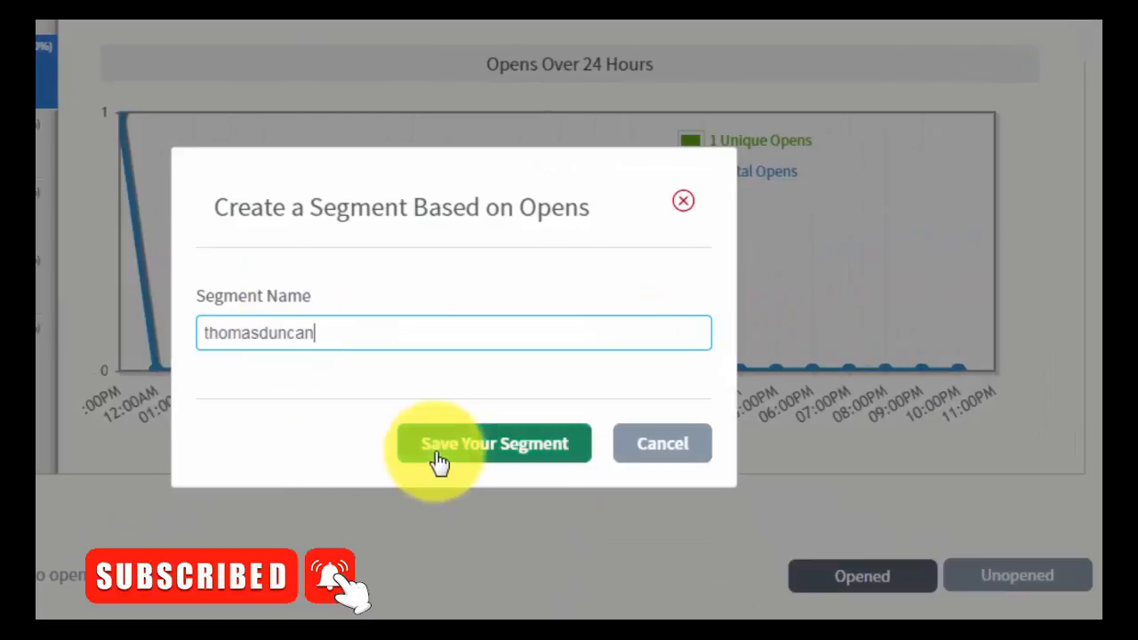
pyautogui.click(445, 453)
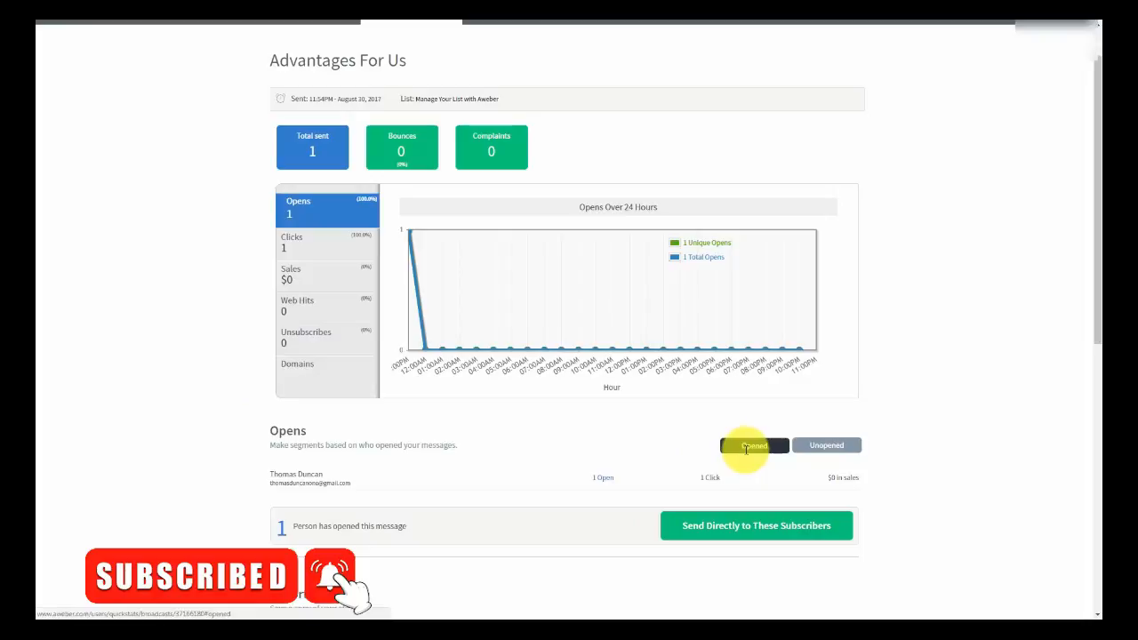
pyautogui.click(816, 449)
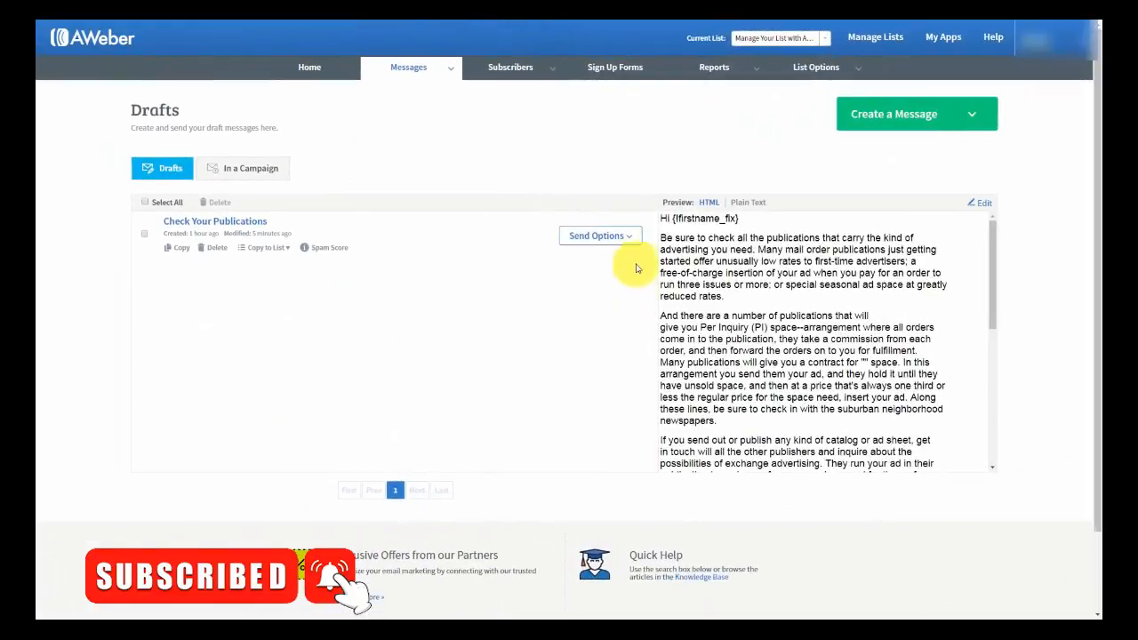
# - Schedule 'Check Your Publications' as a broadcast sent only to the new opens segment
pyautogui.click(630, 240)
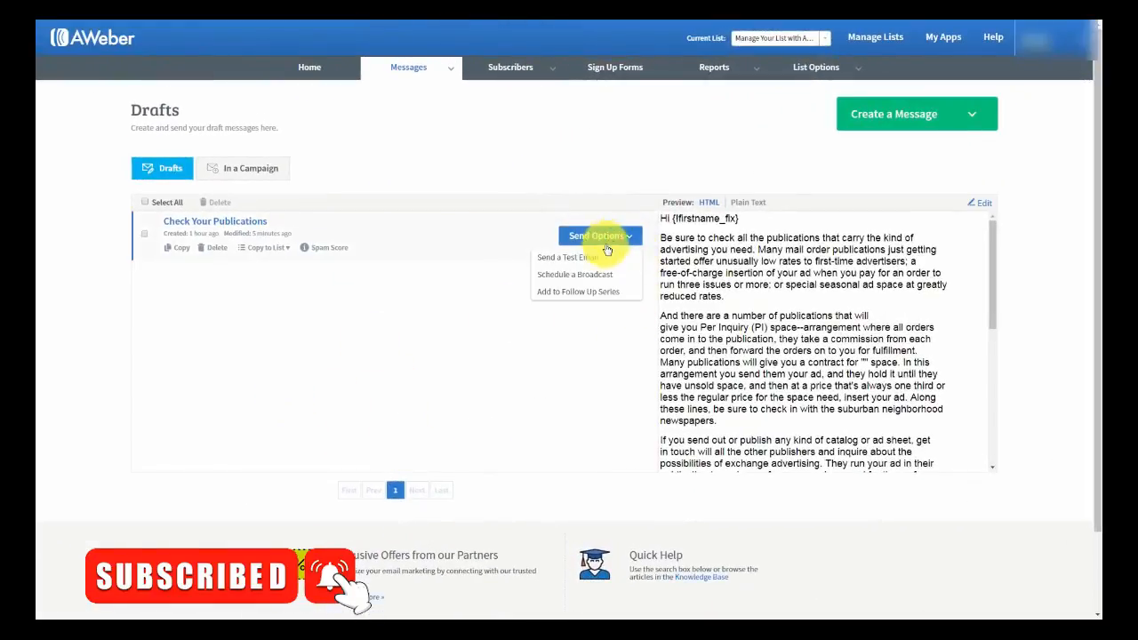
pyautogui.click(573, 275)
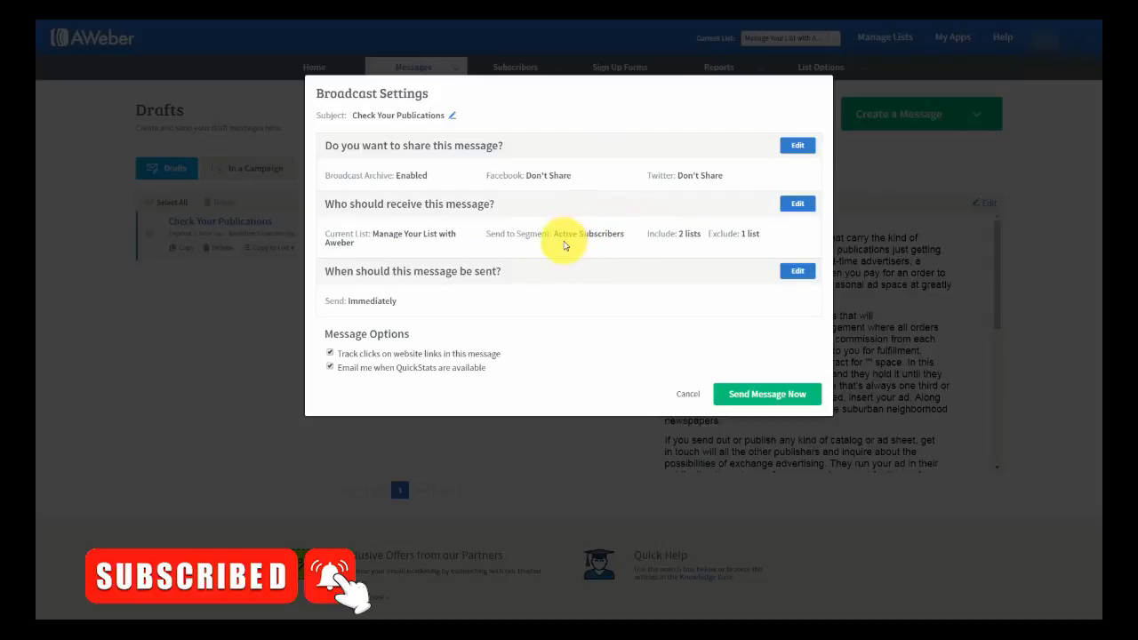
pyautogui.click(796, 205)
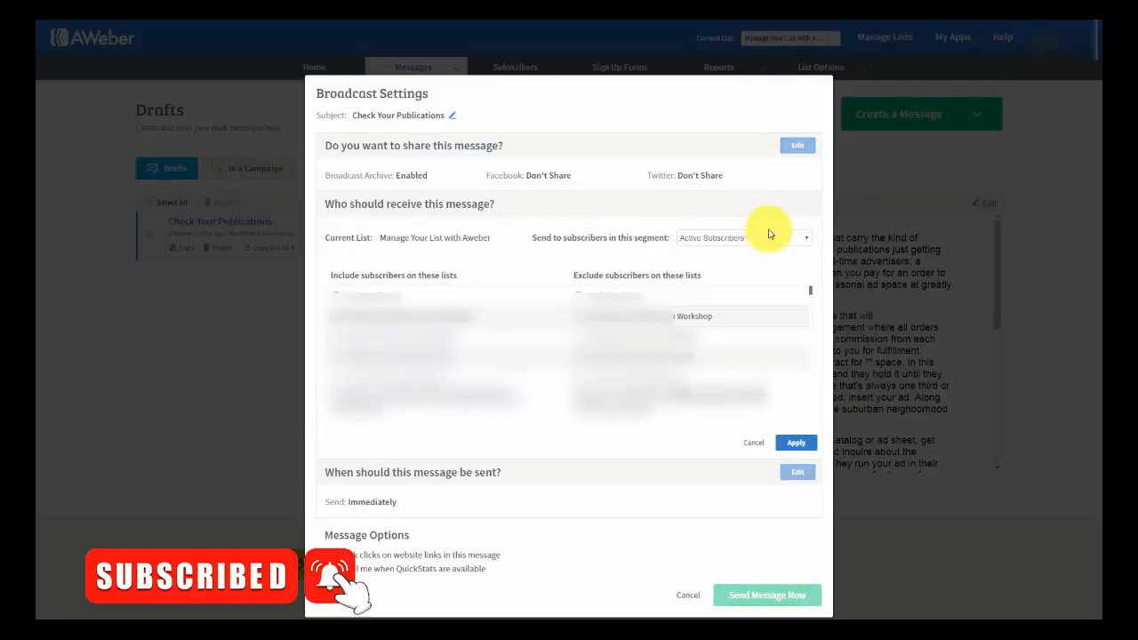
pyautogui.click(786, 242)
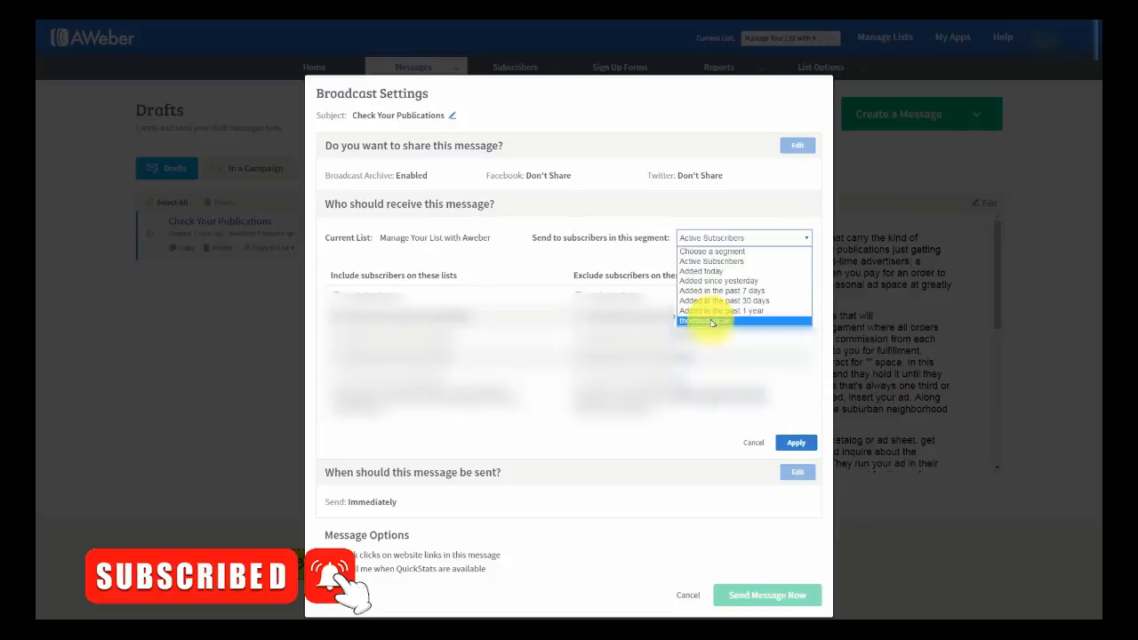
pyautogui.click(711, 321)
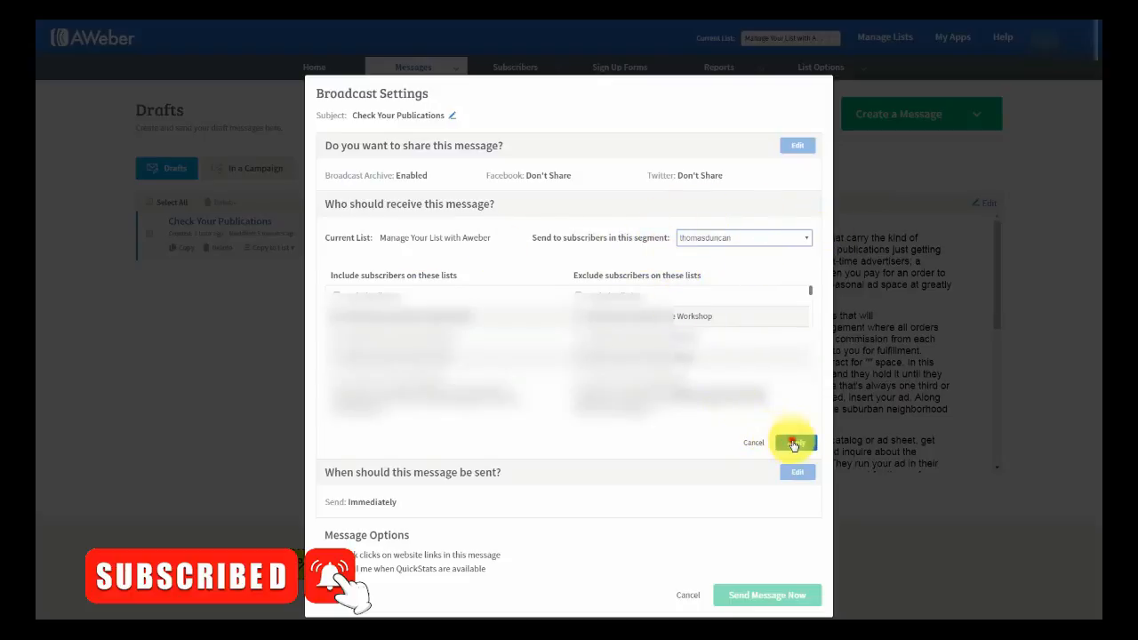
pyautogui.click(795, 441)
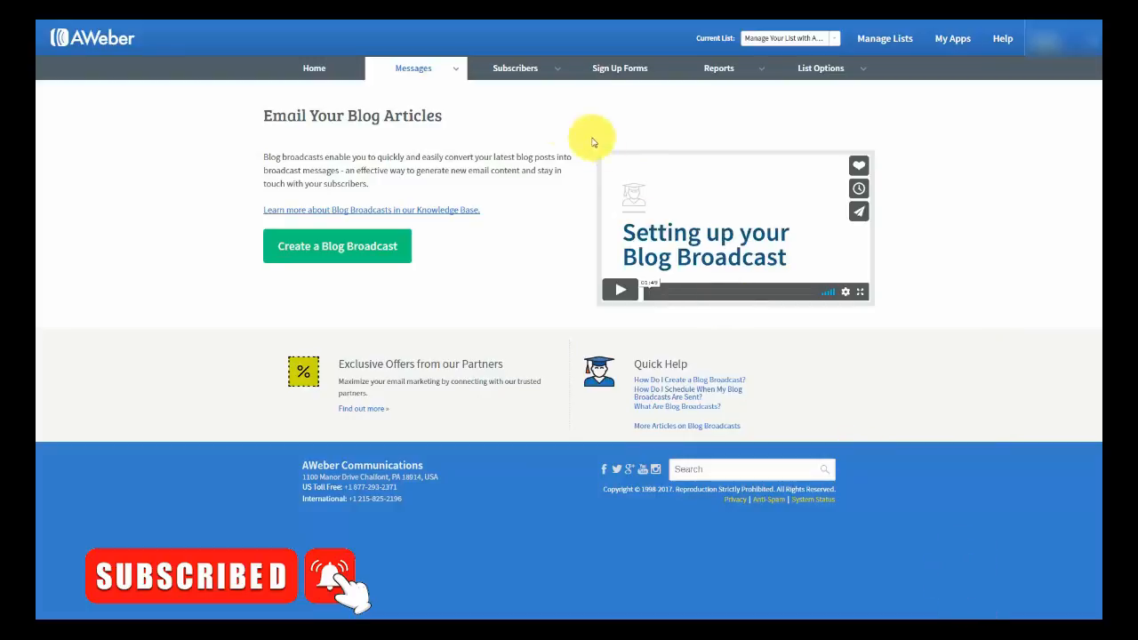
pyautogui.moveTo(456, 74)
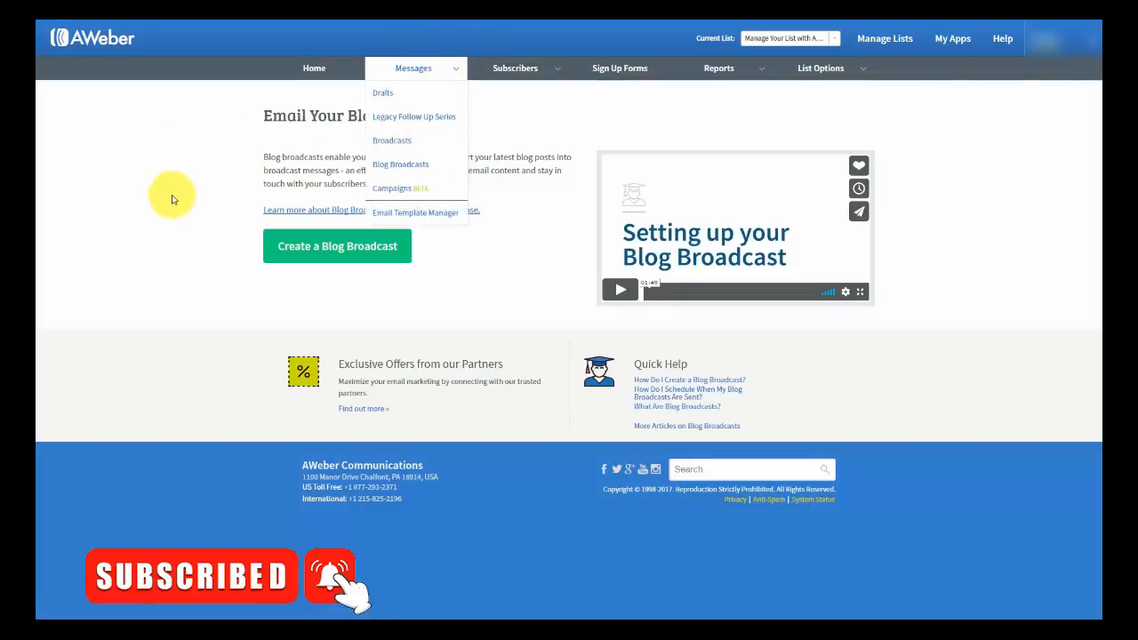
# - Create a new blog broadcast and begin filling in its RSS feed URL and subject line
pyautogui.click(322, 254)
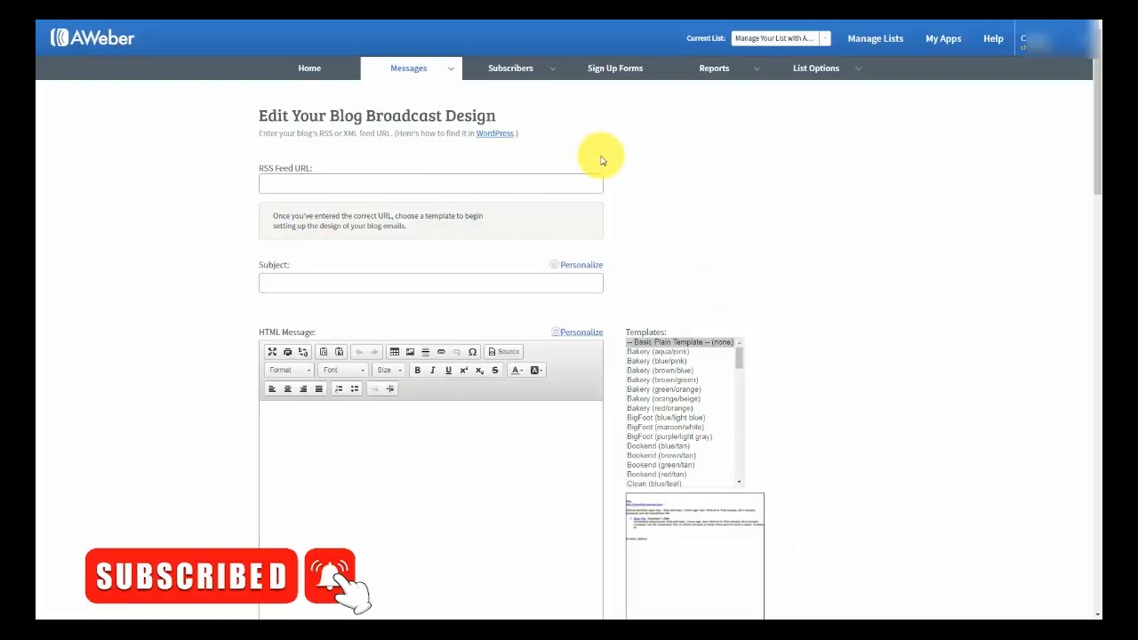
pyautogui.click(281, 188)
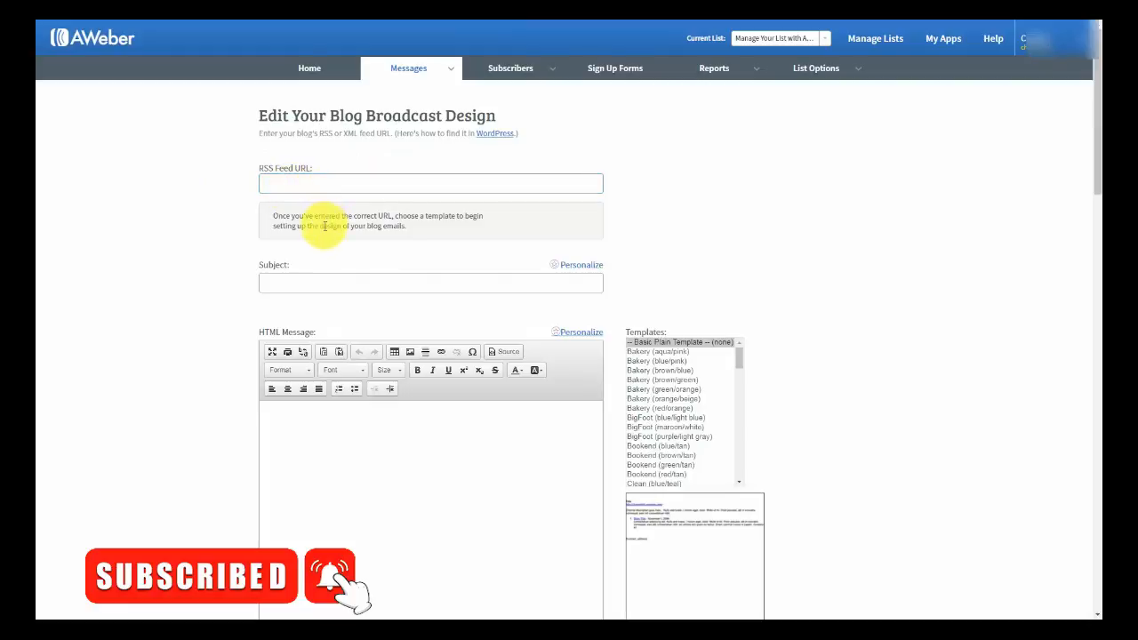
pyautogui.click(305, 283)
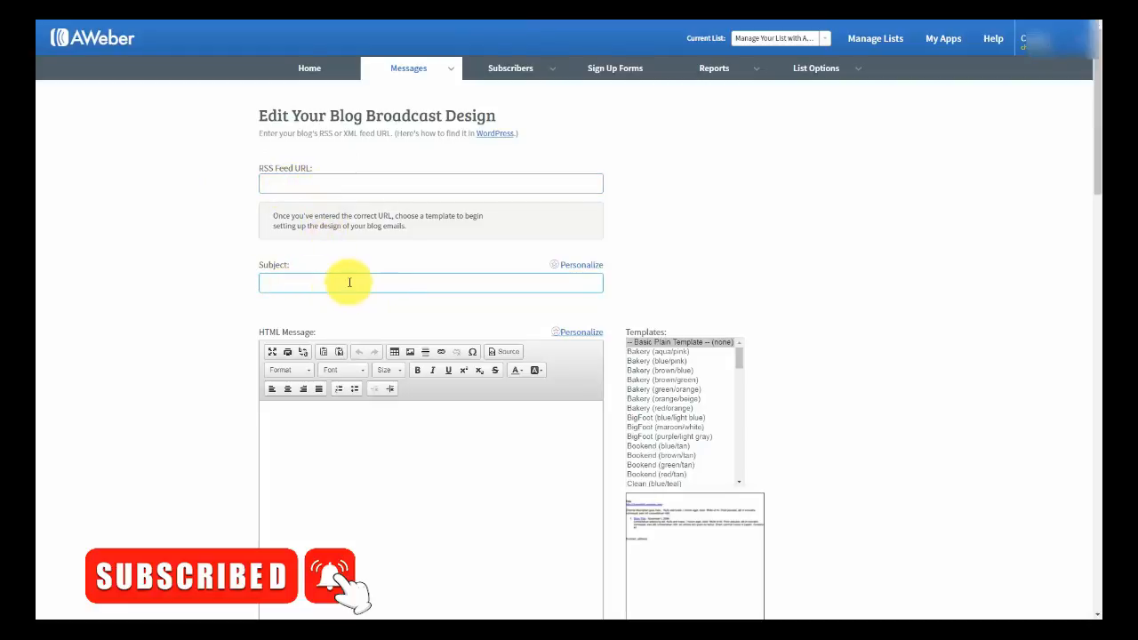
pyautogui.click(286, 281)
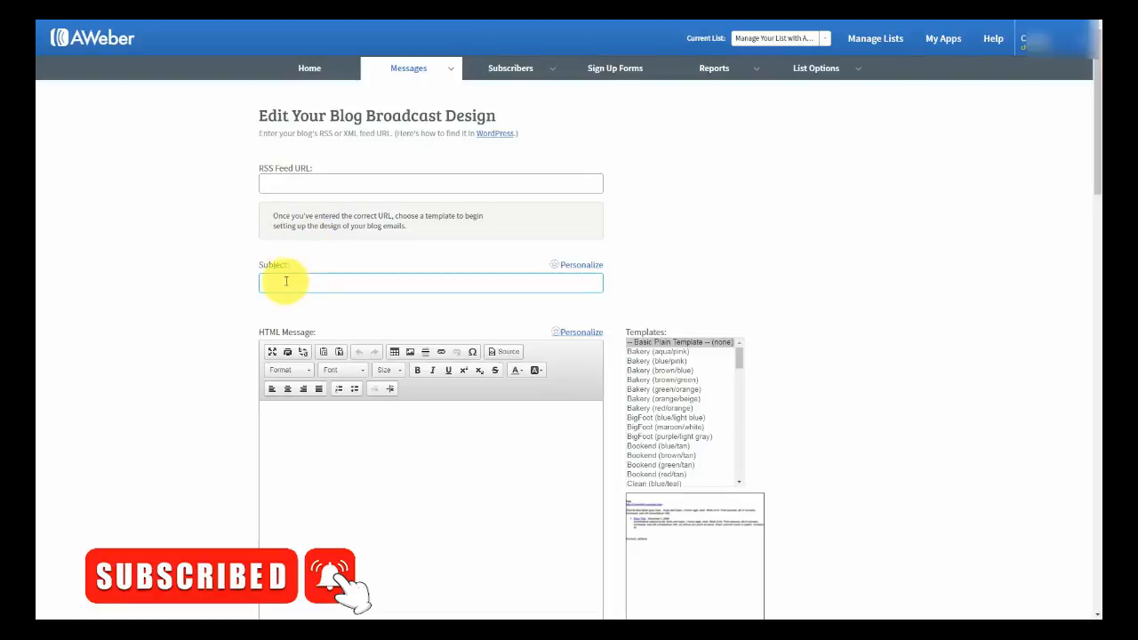
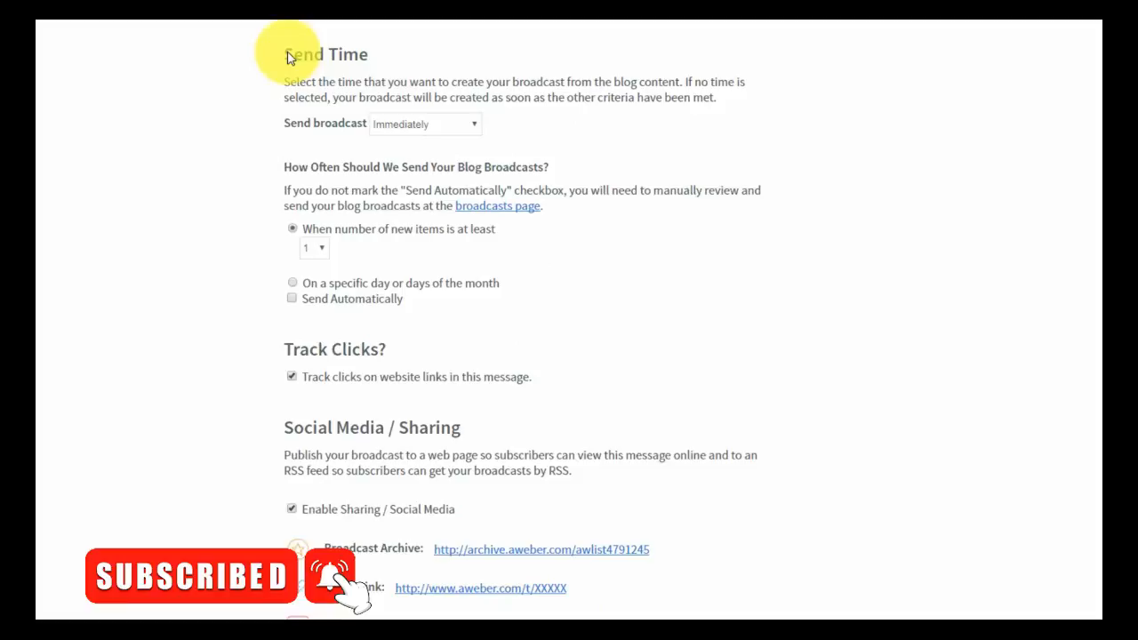
# - Keep the blog broadcast sending immediately, once at least 1 new item exists
pyautogui.click(468, 131)
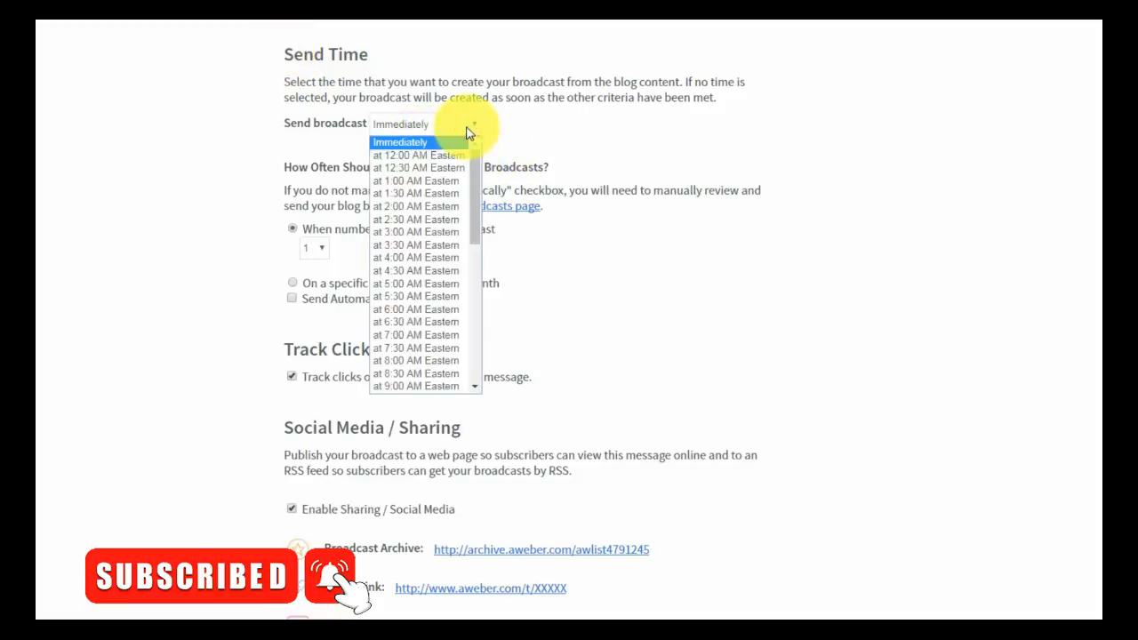
pyautogui.click(464, 127)
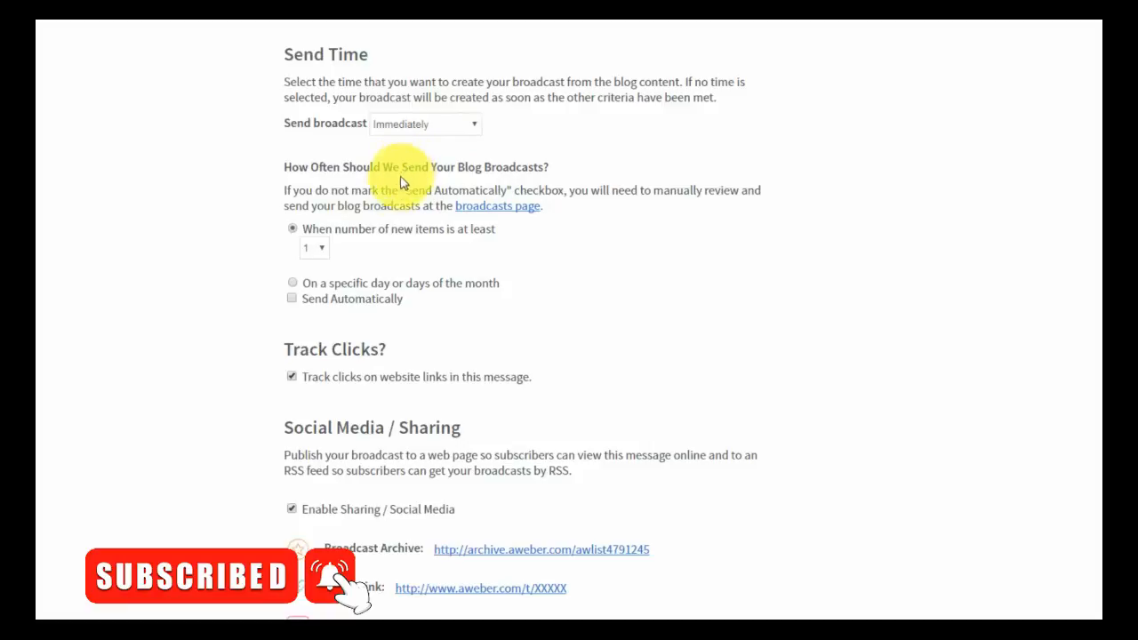
pyautogui.click(293, 285)
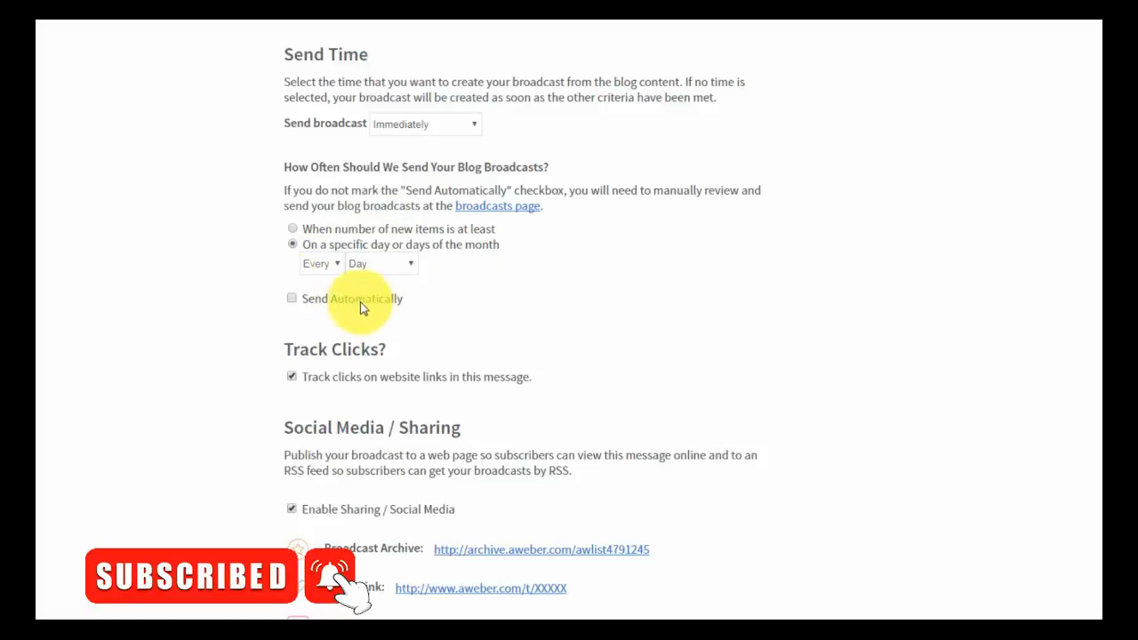
pyautogui.click(294, 300)
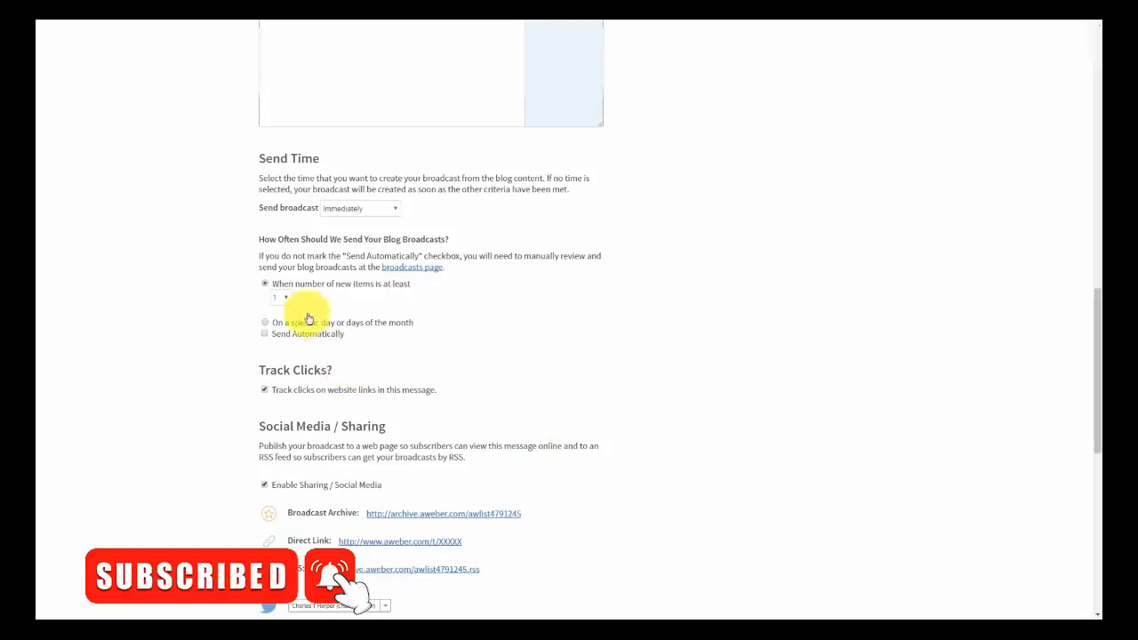
pyautogui.scroll(-7, 435, 405)
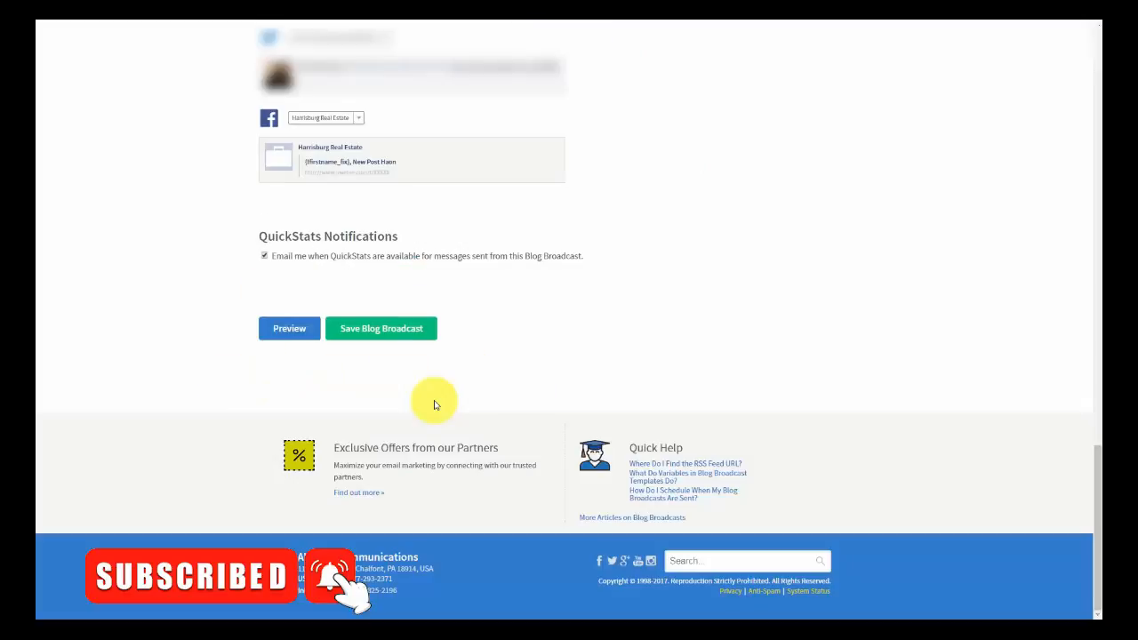
# - Save the blog broadcast settings and bring up the 'Tax Advantages For Us' draft
pyautogui.click(370, 338)
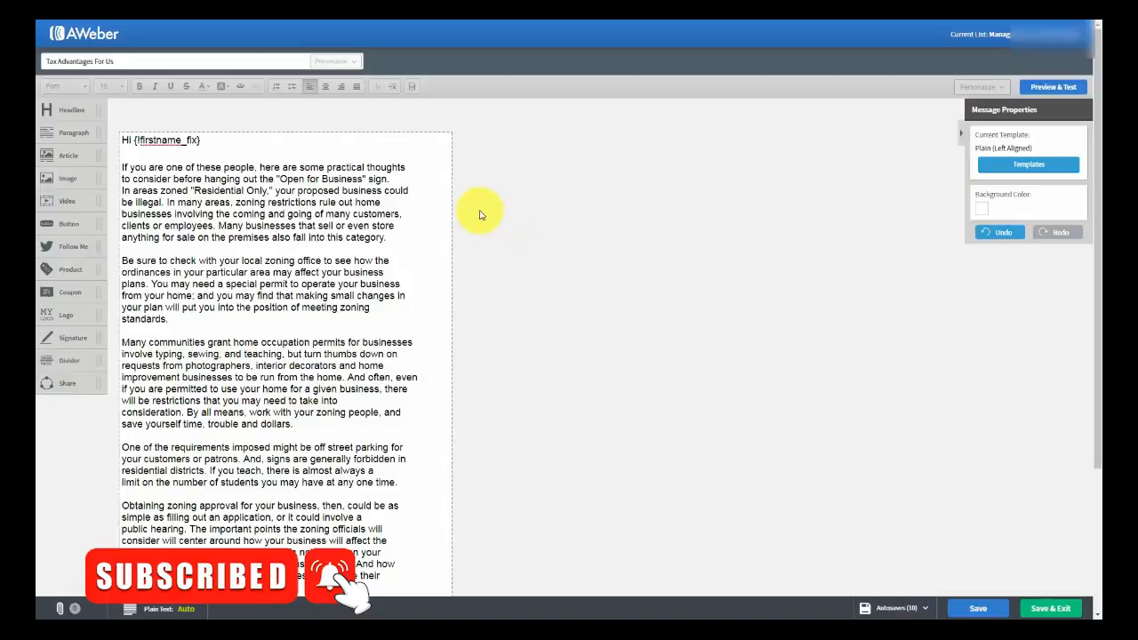
pyautogui.scroll(-1, 480, 214)
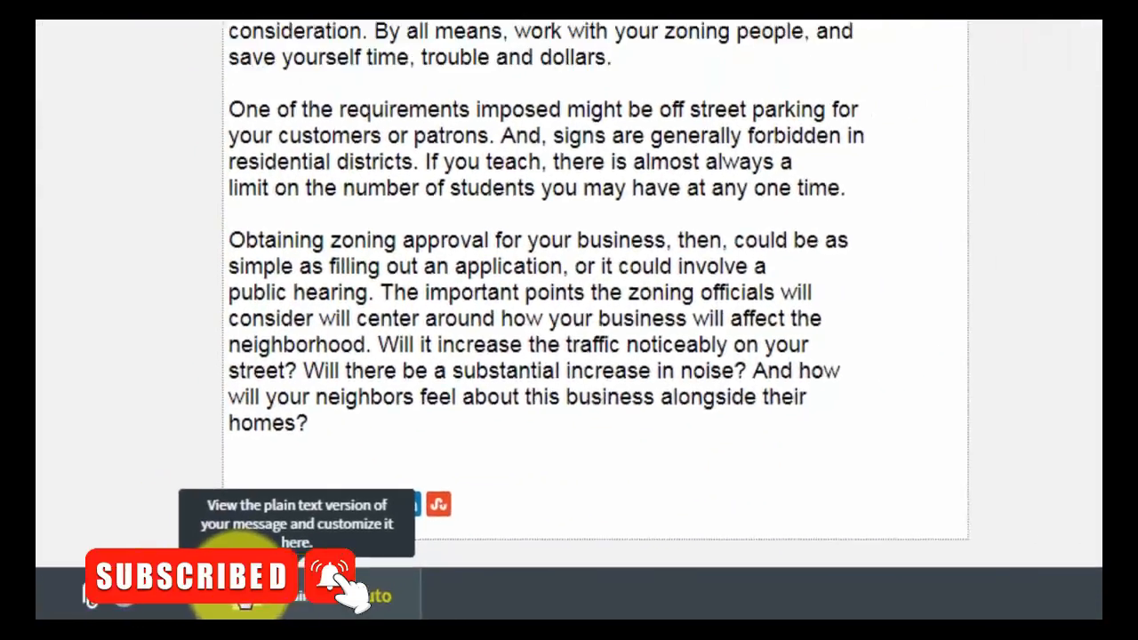
# - Open the message's plain-text version and review the auto-generated text
pyautogui.click(276, 591)
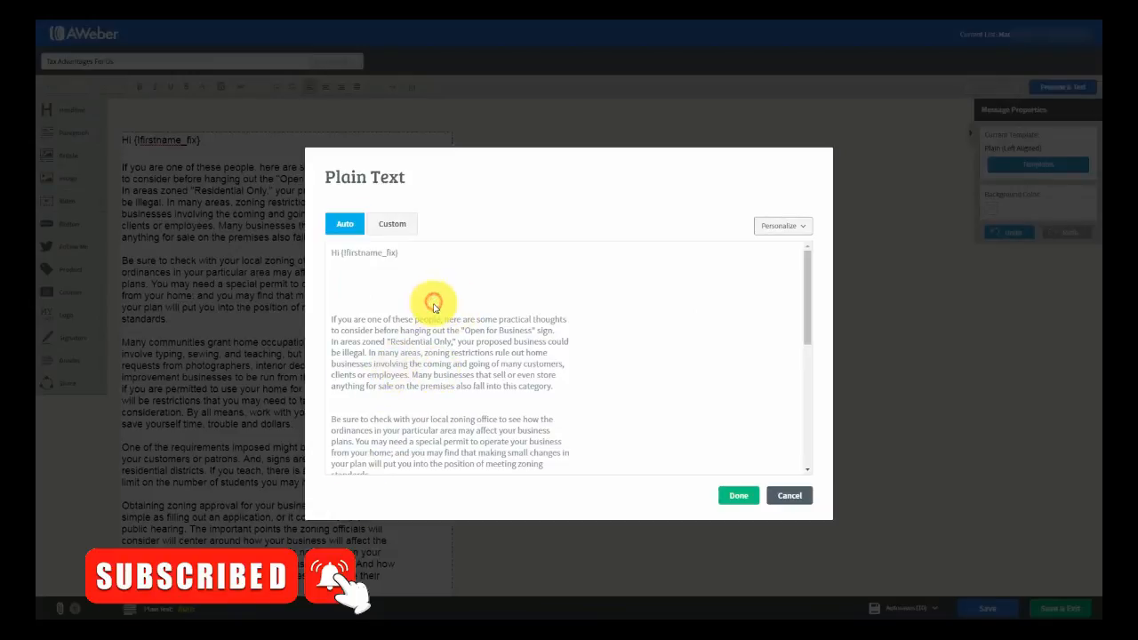
pyautogui.scroll(-5, 433, 311)
pyautogui.scroll(5, 434, 318)
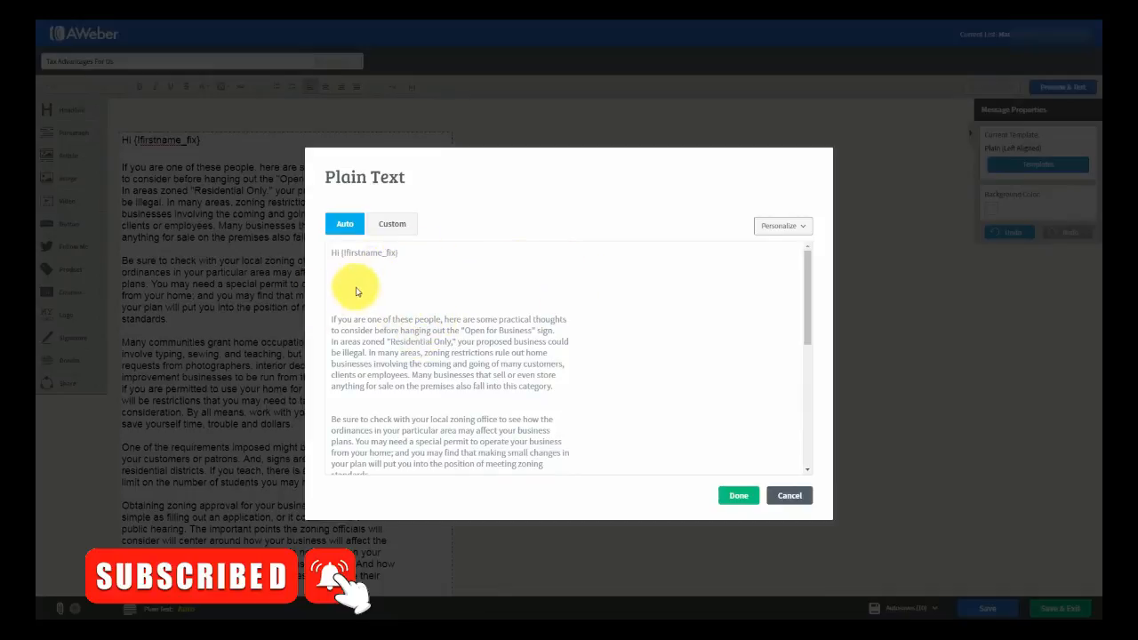
pyautogui.click(504, 293)
pyautogui.scroll(-5, 504, 322)
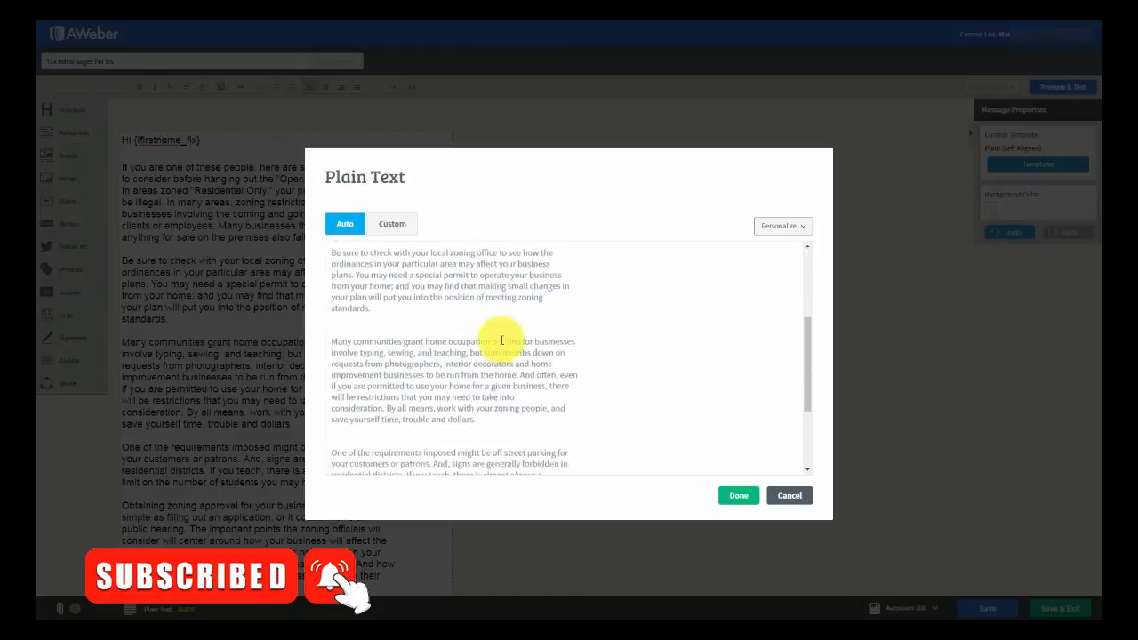
pyautogui.scroll(5, 500, 338)
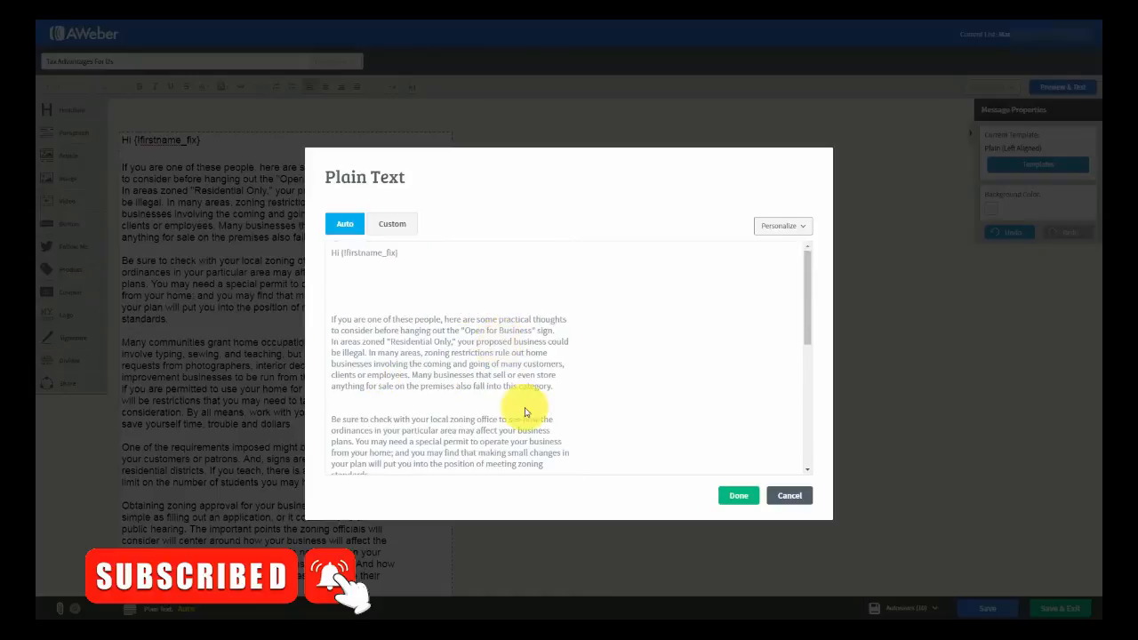
# - Write a custom plain-text version without the extra blank lines and save it
pyautogui.click(387, 228)
pyautogui.click(342, 271)
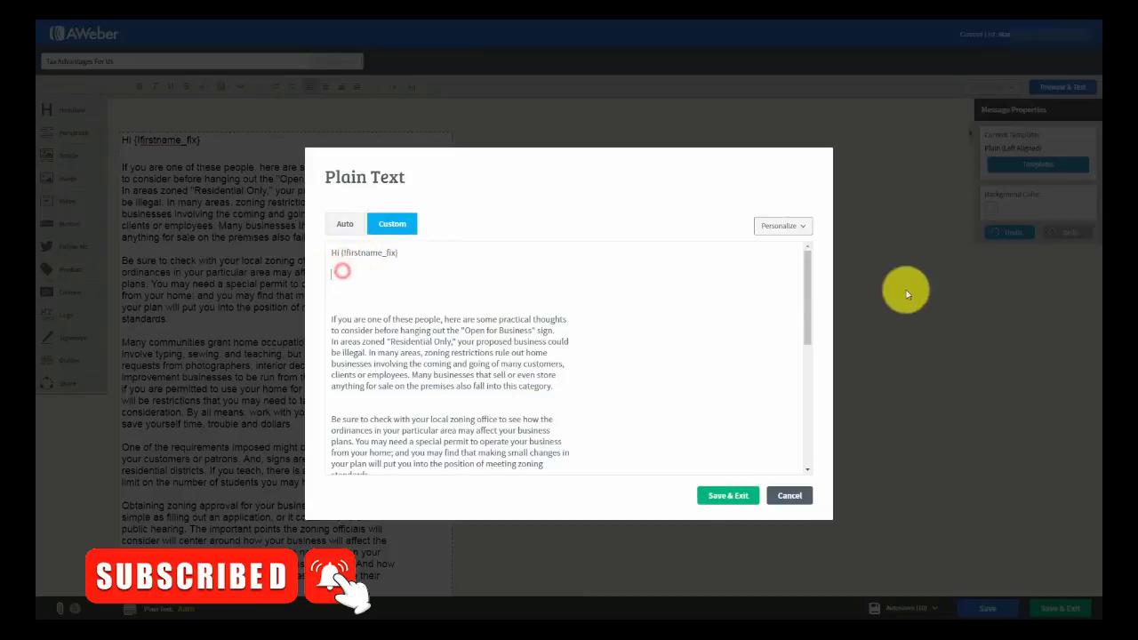
pyautogui.press('Delete')
pyautogui.press('Delete')
pyautogui.press('Delete')
pyautogui.press('Delete')
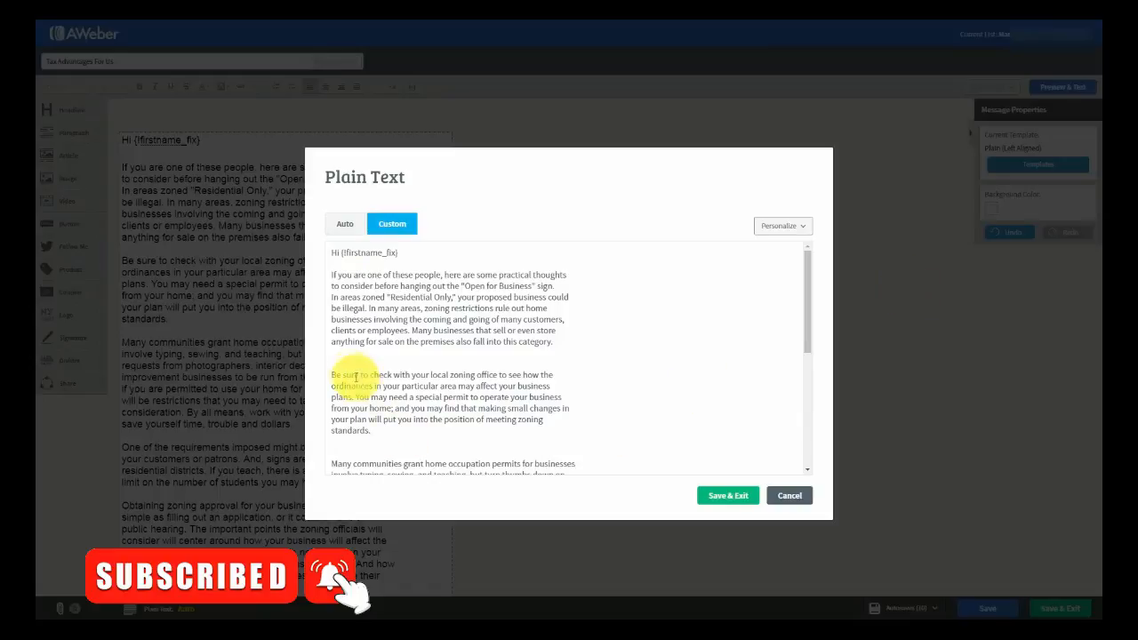
pyautogui.click(346, 365)
pyautogui.press('Delete')
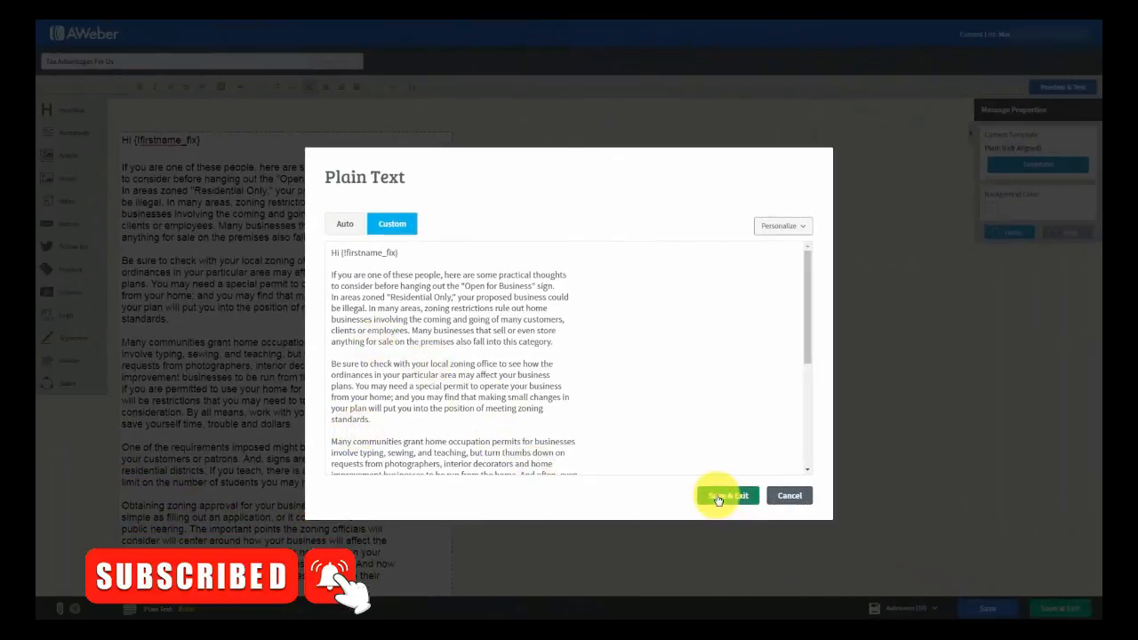
pyautogui.click(719, 497)
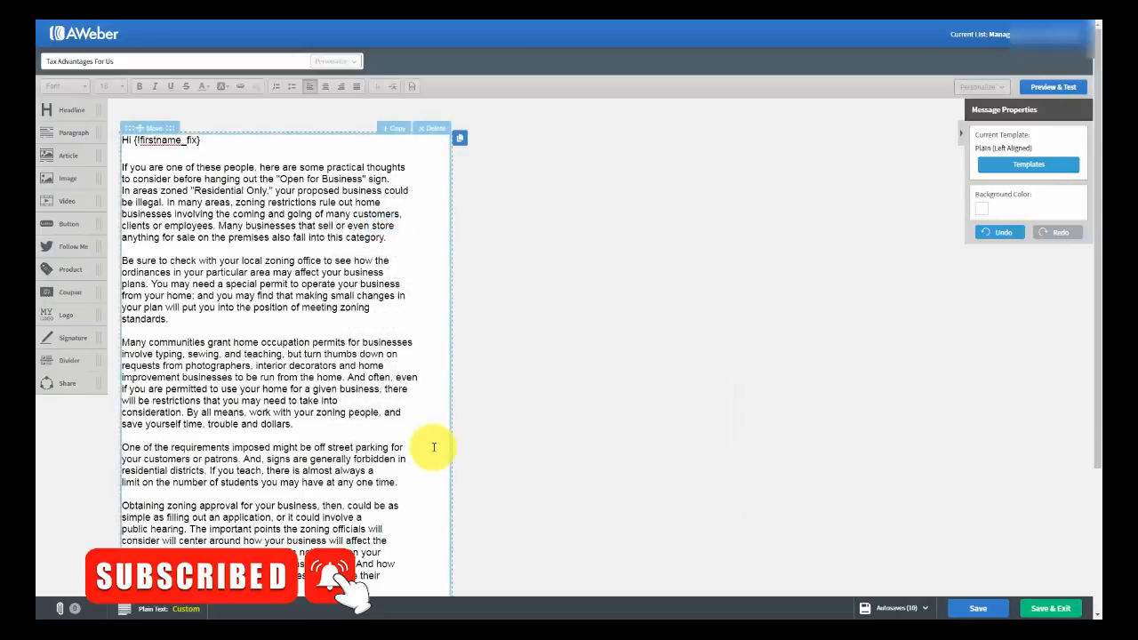
# - Save the 'Tax Advantages For Us' draft, check its preview, and return to Drafts
pyautogui.click(969, 608)
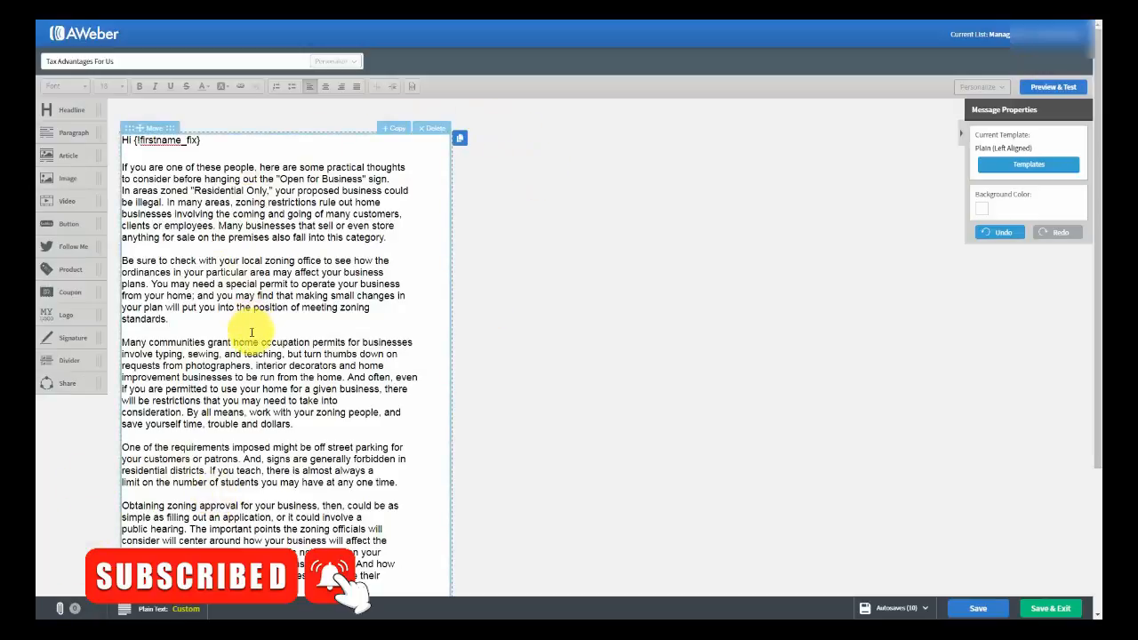
pyautogui.click(1044, 88)
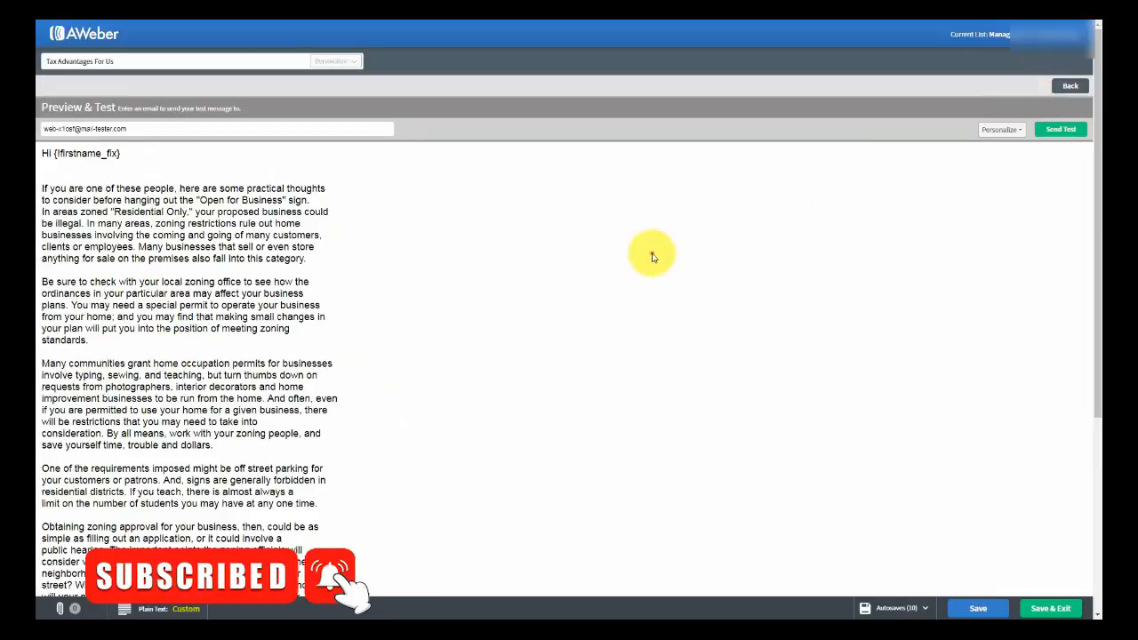
pyautogui.scroll(-5, 523, 276)
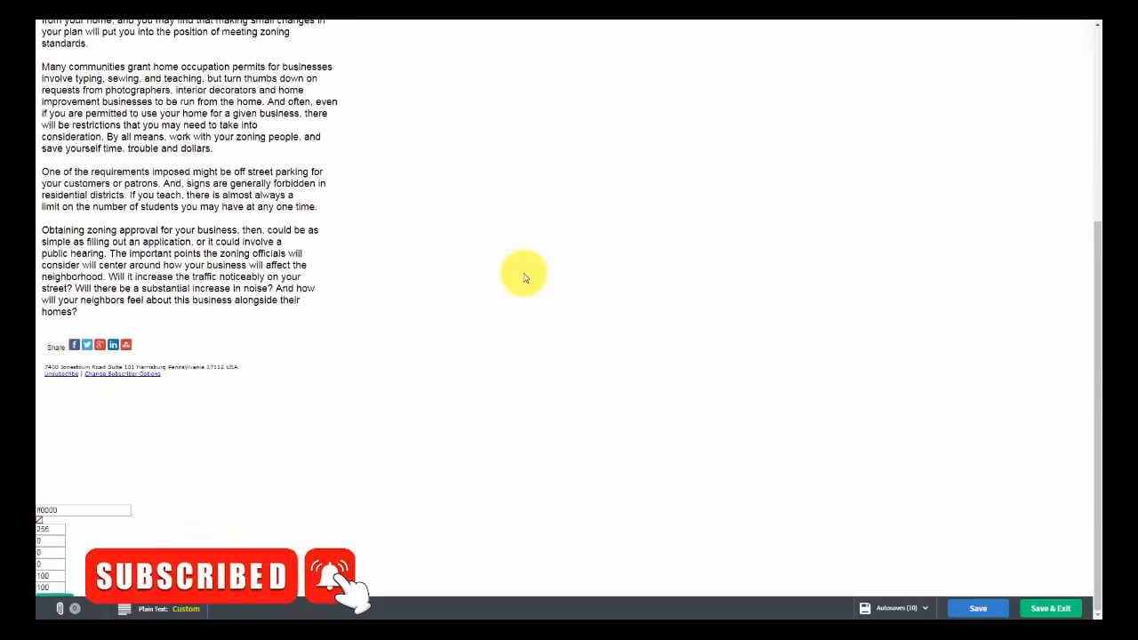
pyautogui.scroll(5, 523, 277)
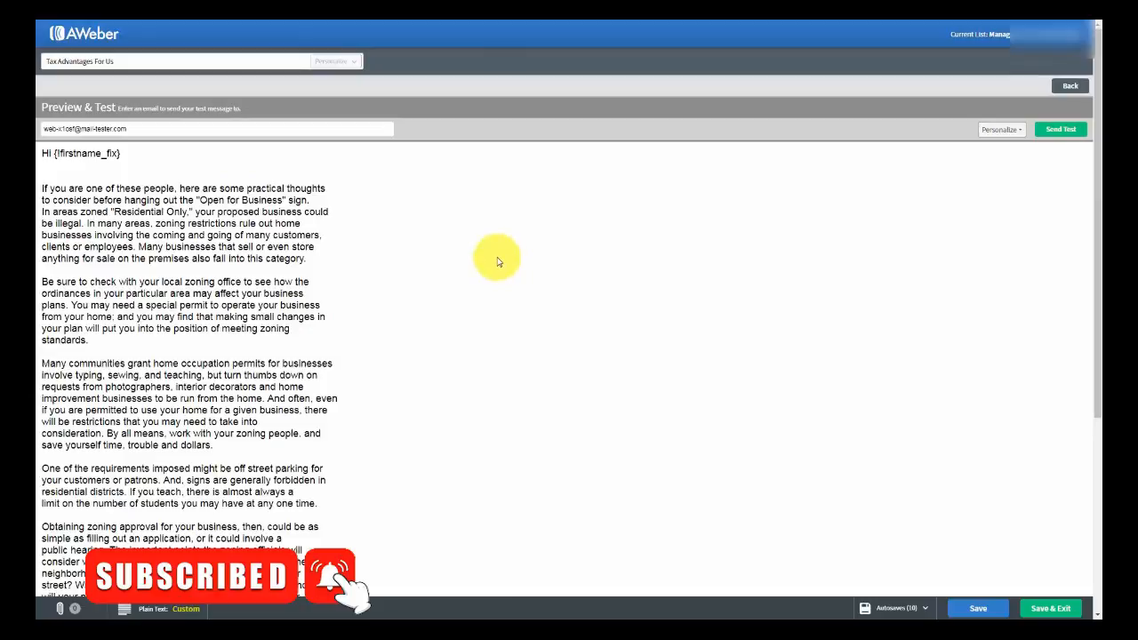
pyautogui.click(1035, 609)
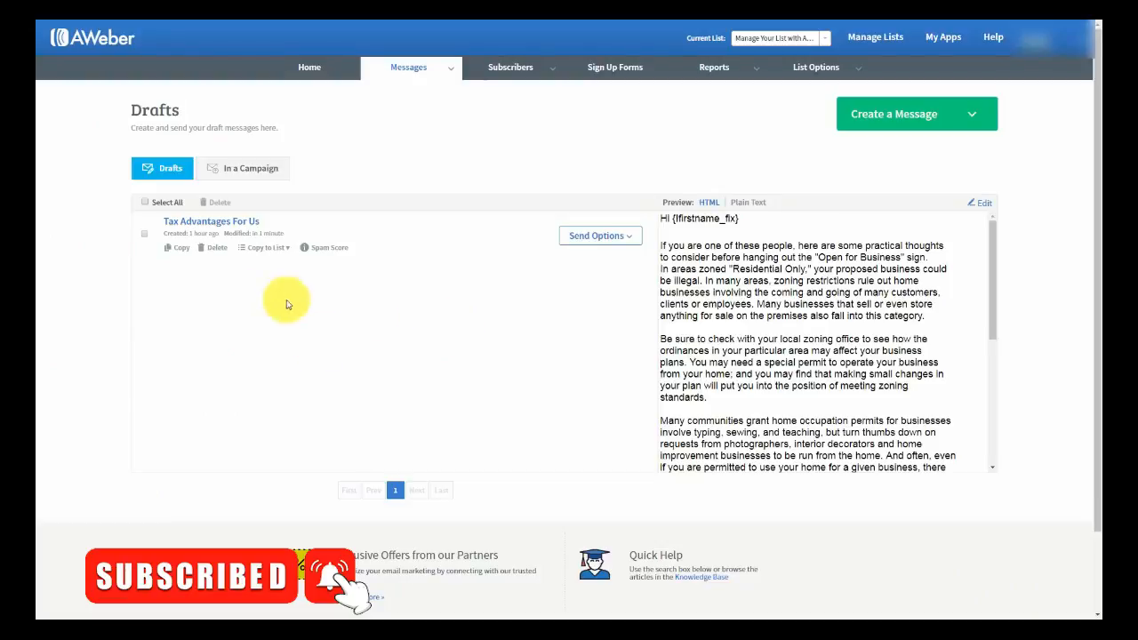
# - Look over the Copy to List and Send Options choices, then run the draft's spam score check
pyautogui.click(286, 249)
pyautogui.click(286, 249)
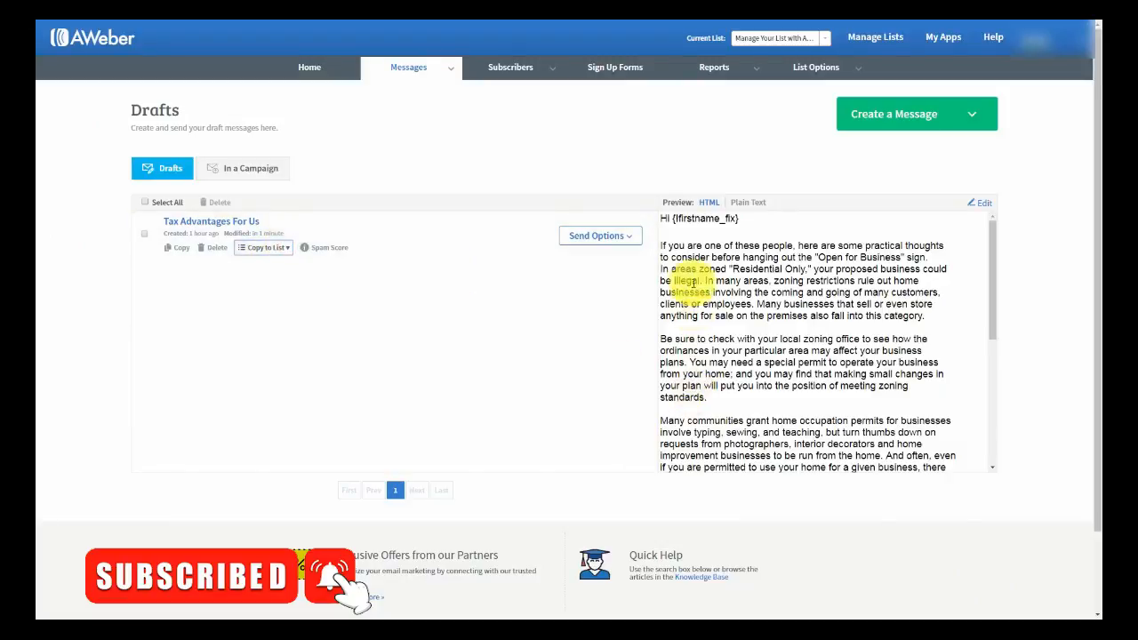
pyautogui.click(617, 237)
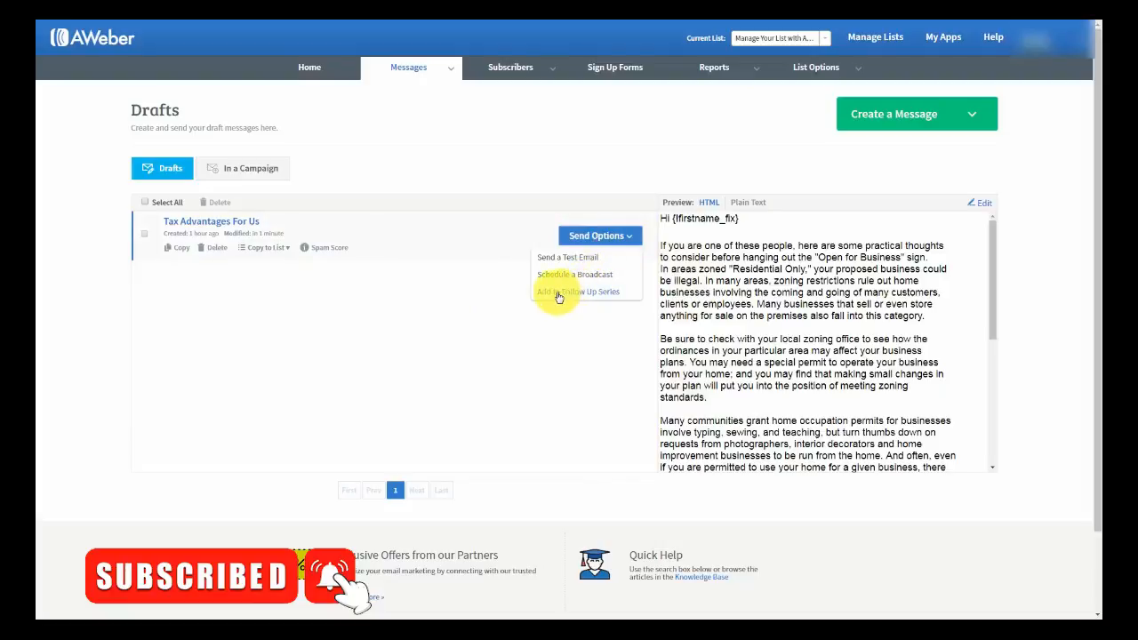
pyautogui.click(354, 291)
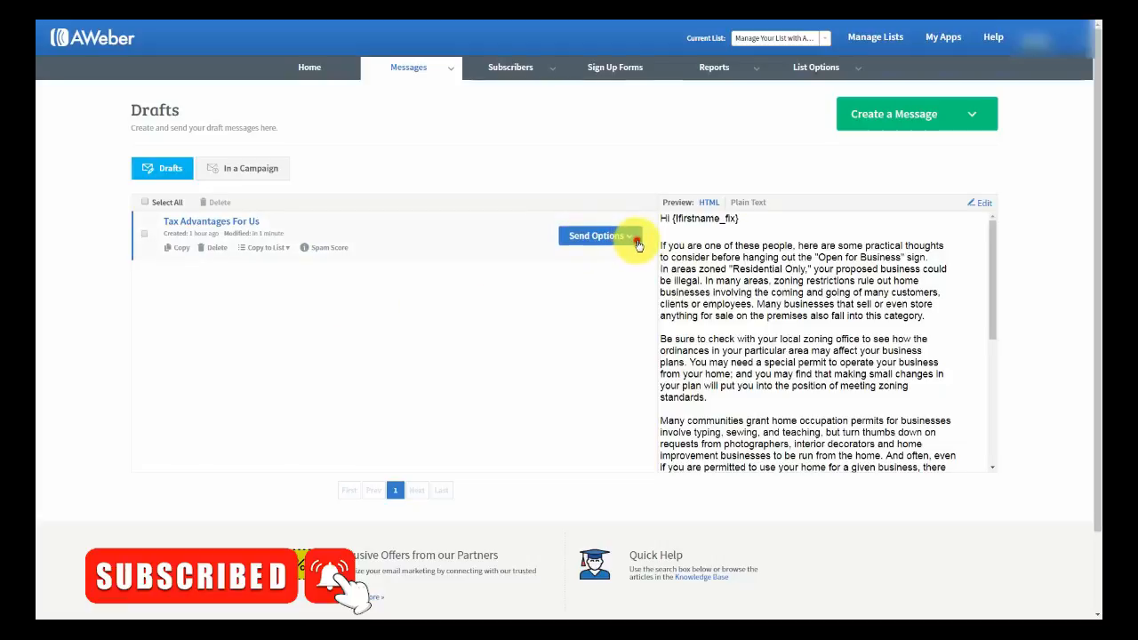
pyautogui.click(589, 236)
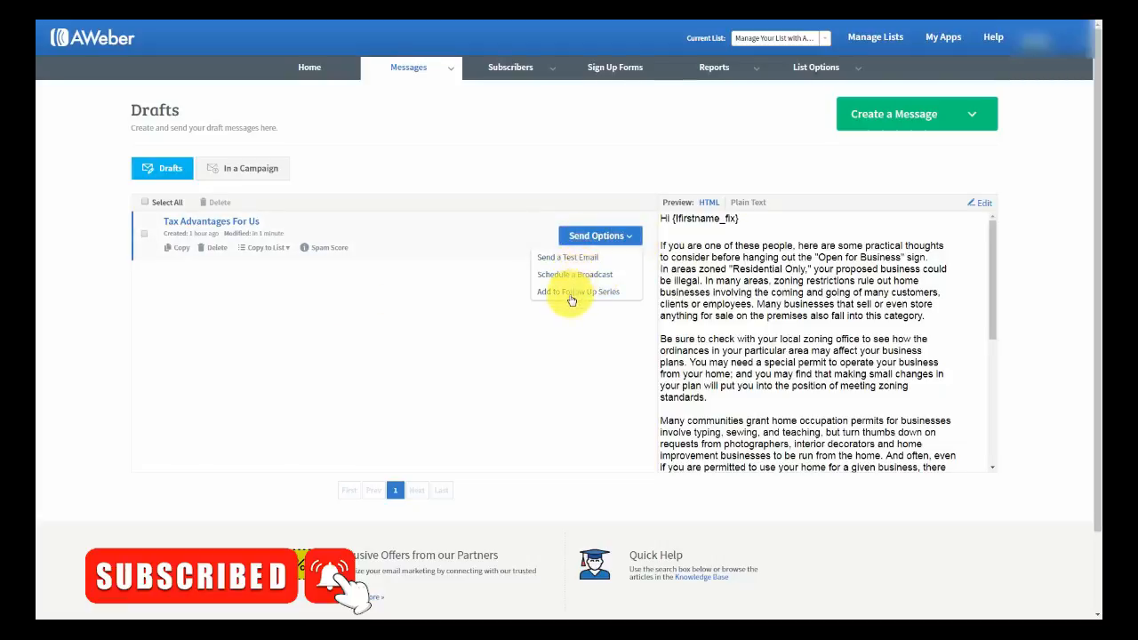
pyautogui.click(329, 292)
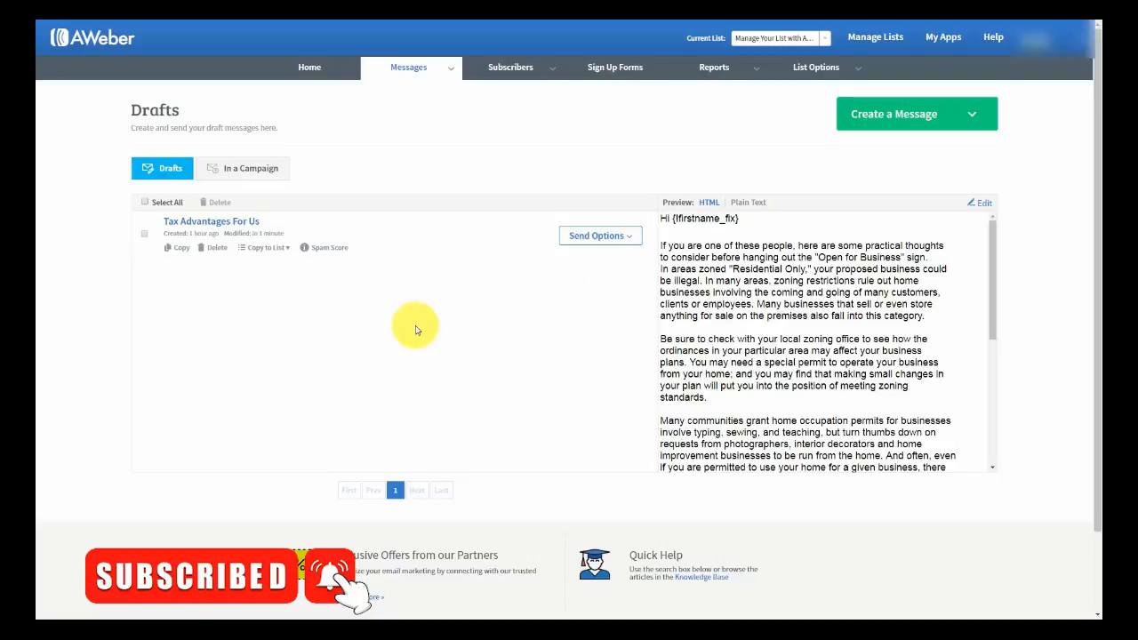
pyautogui.click(333, 253)
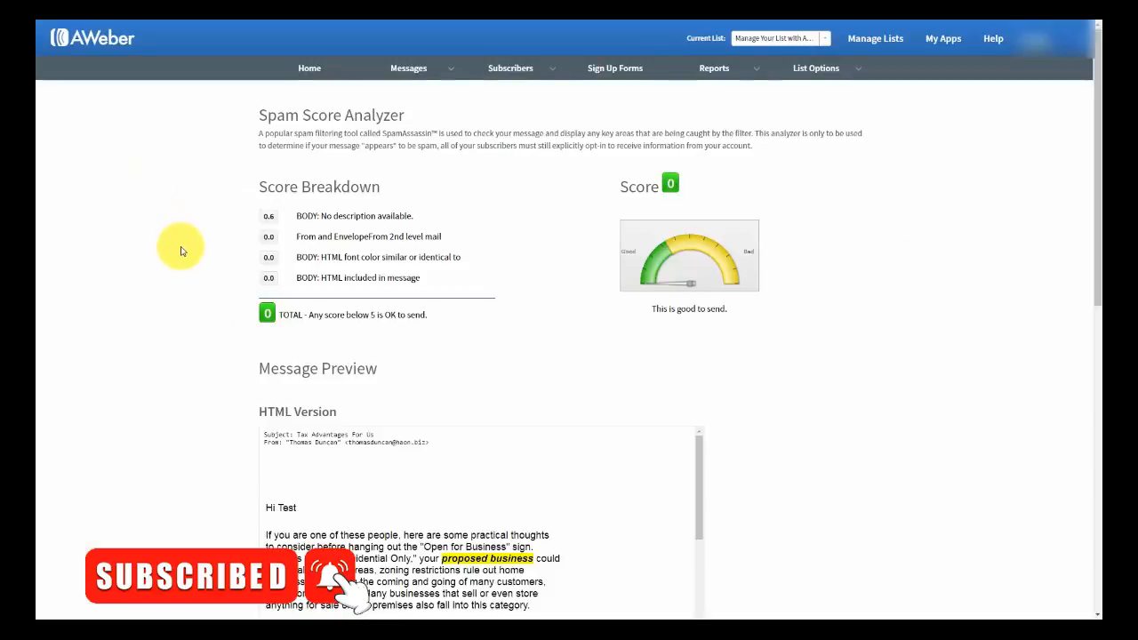
# - Scroll through the spam score of 0 and the HTML and plain-text previews
pyautogui.scroll(-5, 181, 251)
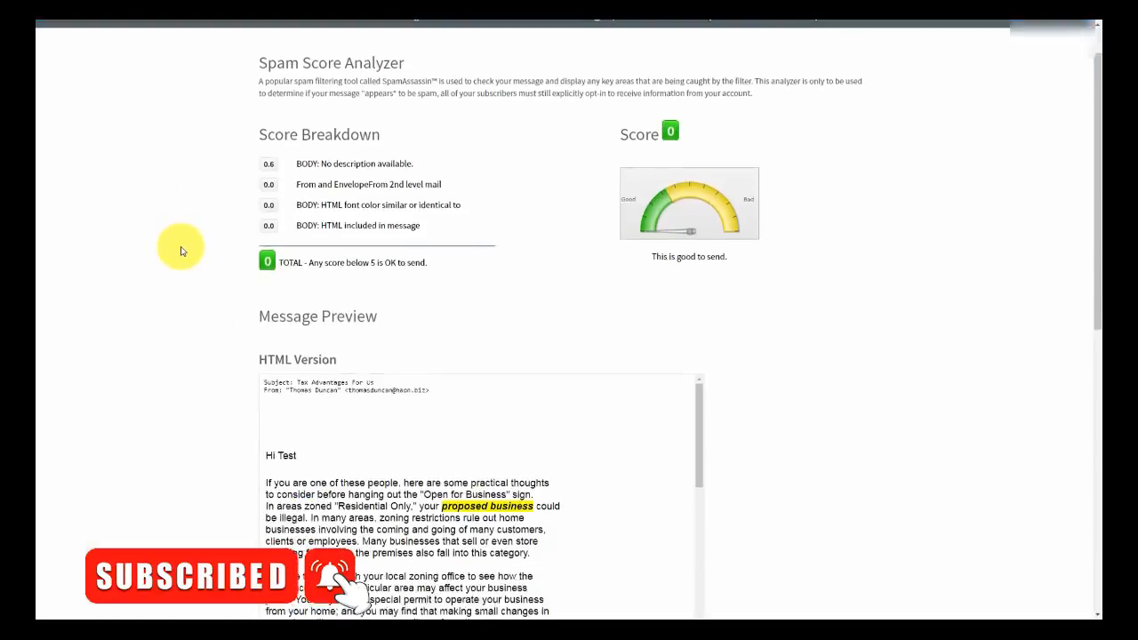
pyautogui.scroll(-2, 181, 251)
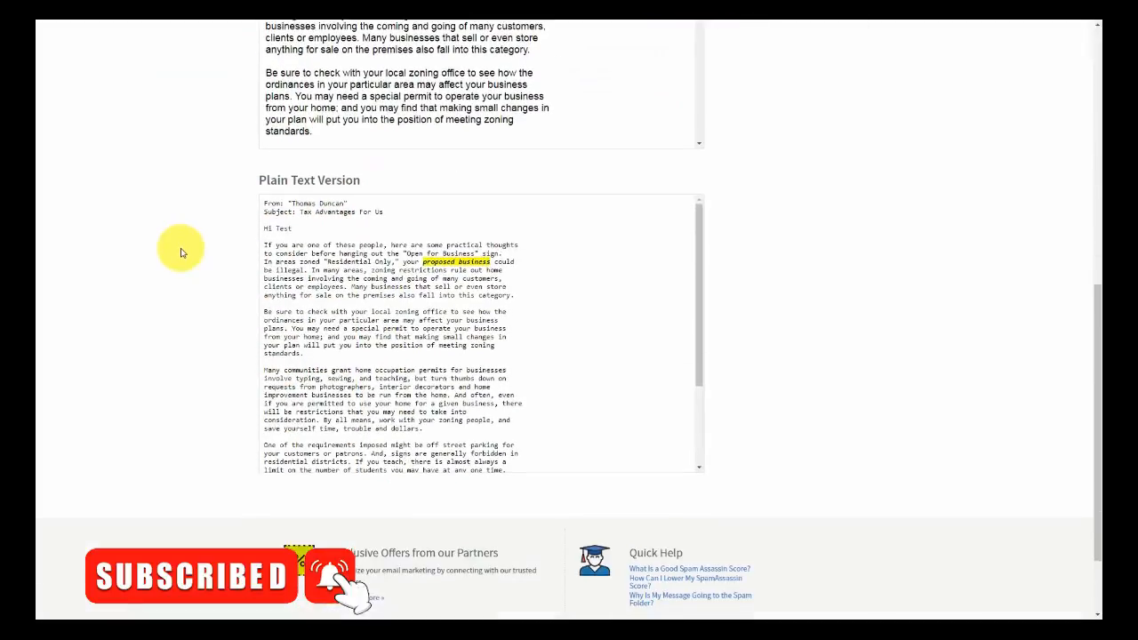
pyautogui.scroll(4, 180, 251)
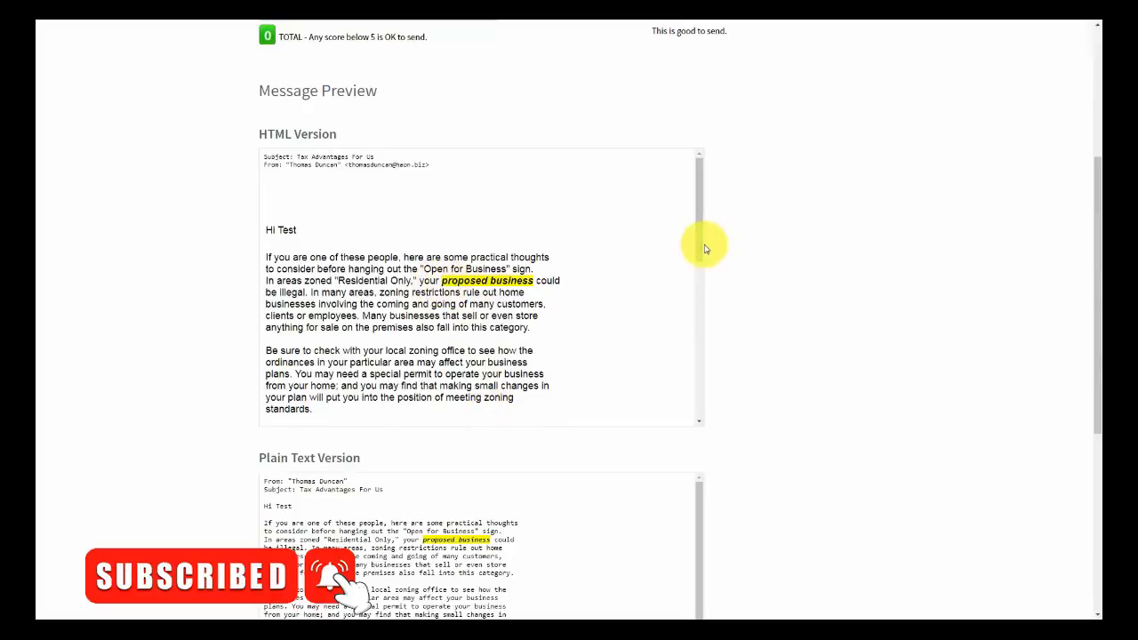
pyautogui.moveTo(702, 249)
pyautogui.mouseDown()
pyautogui.moveTo(693, 401)
pyautogui.moveTo(692, 229)
pyautogui.mouseUp()
pyautogui.scroll(3, 139, 314)
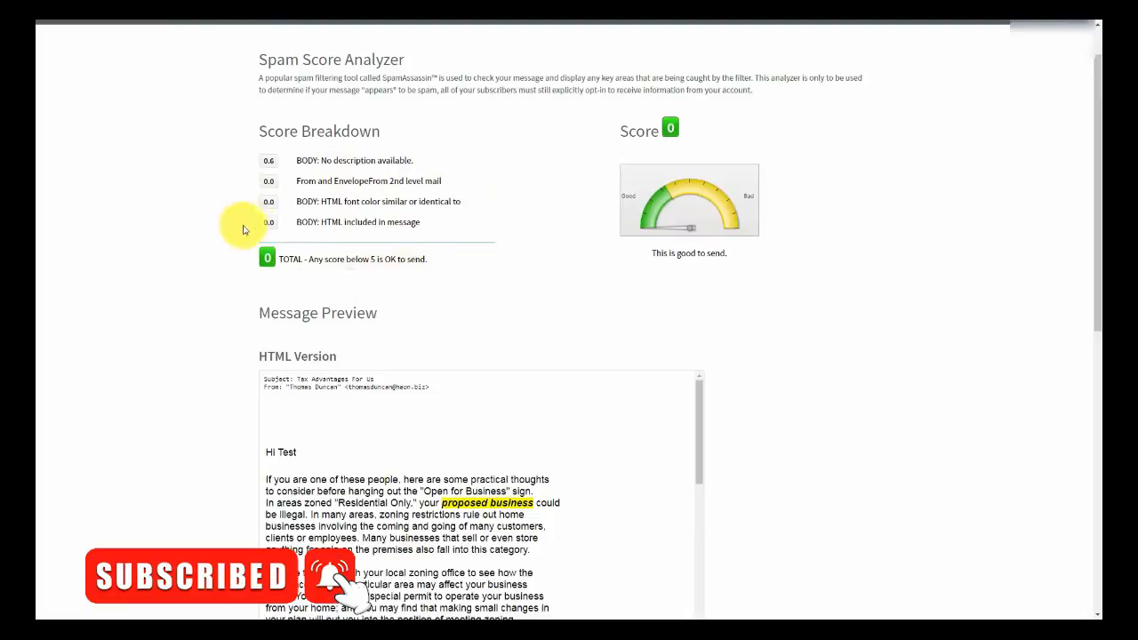
pyautogui.scroll(1, 237, 288)
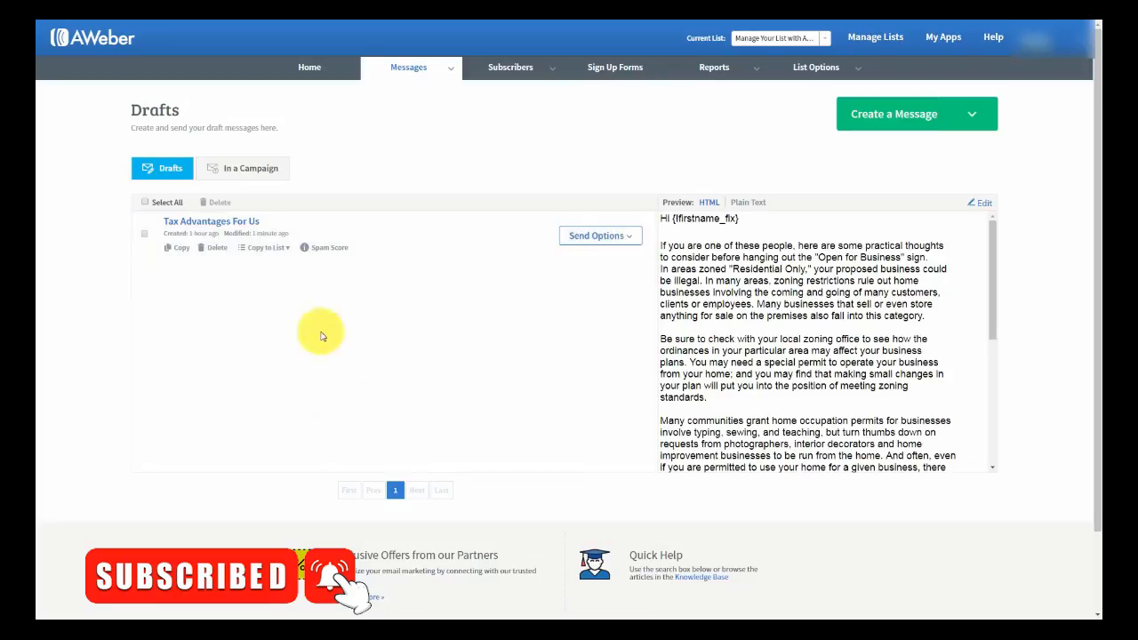
# - Send a test email of the draft to the suggested Gmail address
pyautogui.click(627, 238)
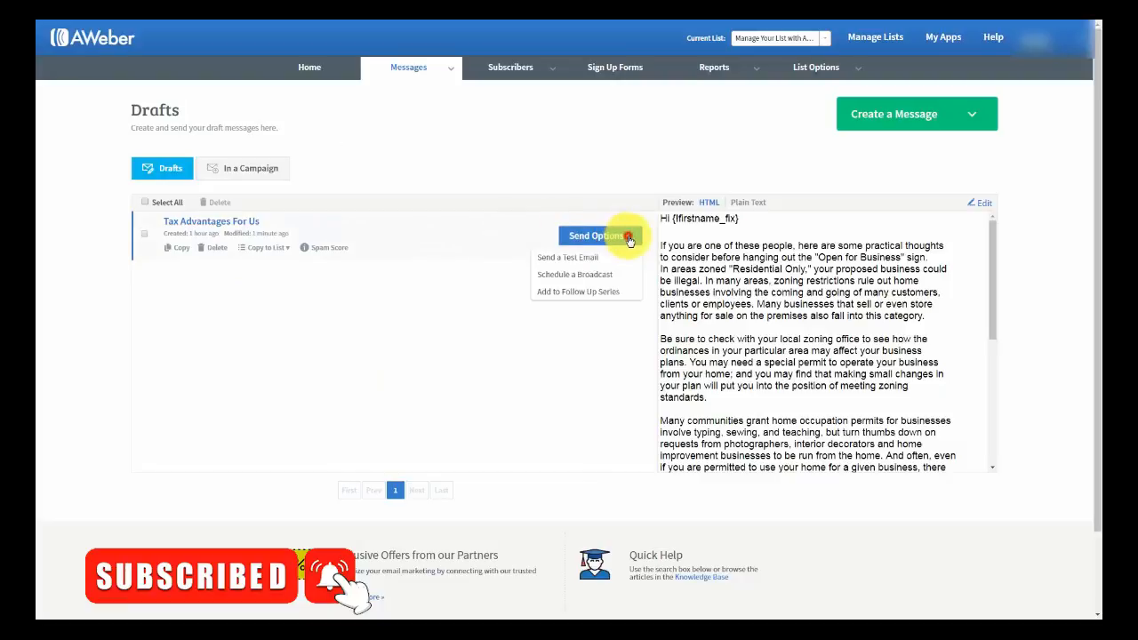
pyautogui.click(554, 258)
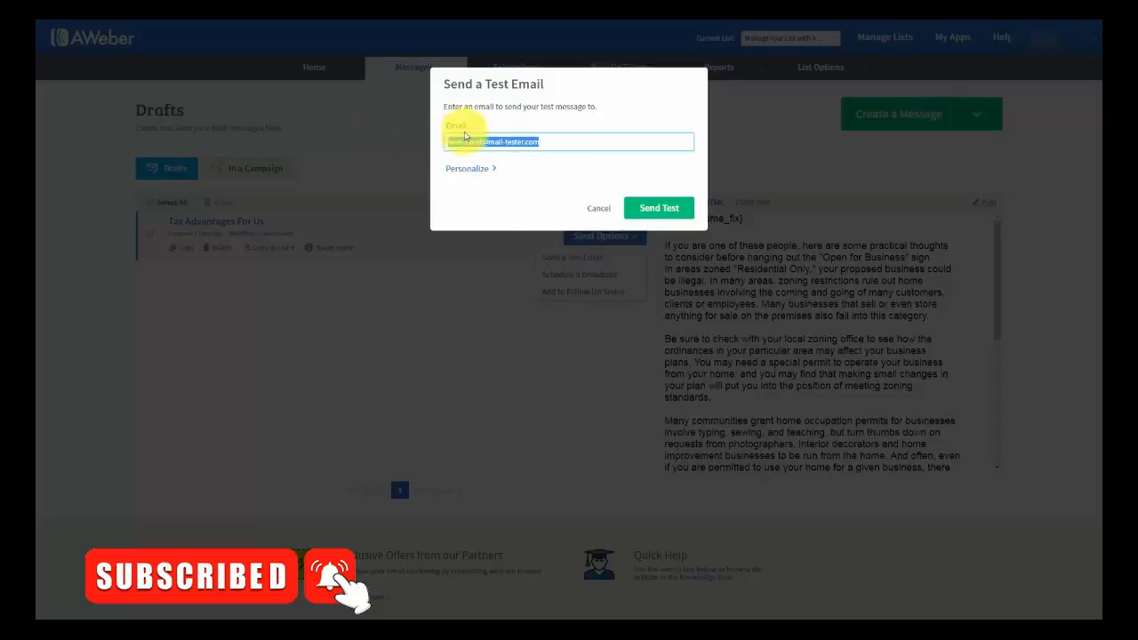
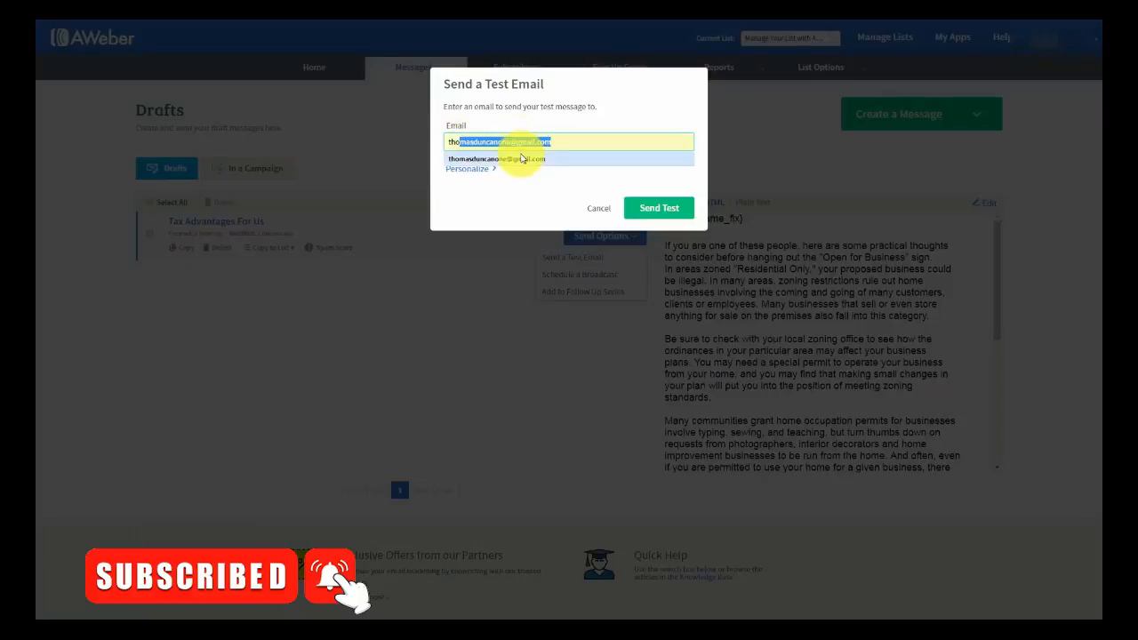
pyautogui.click(502, 158)
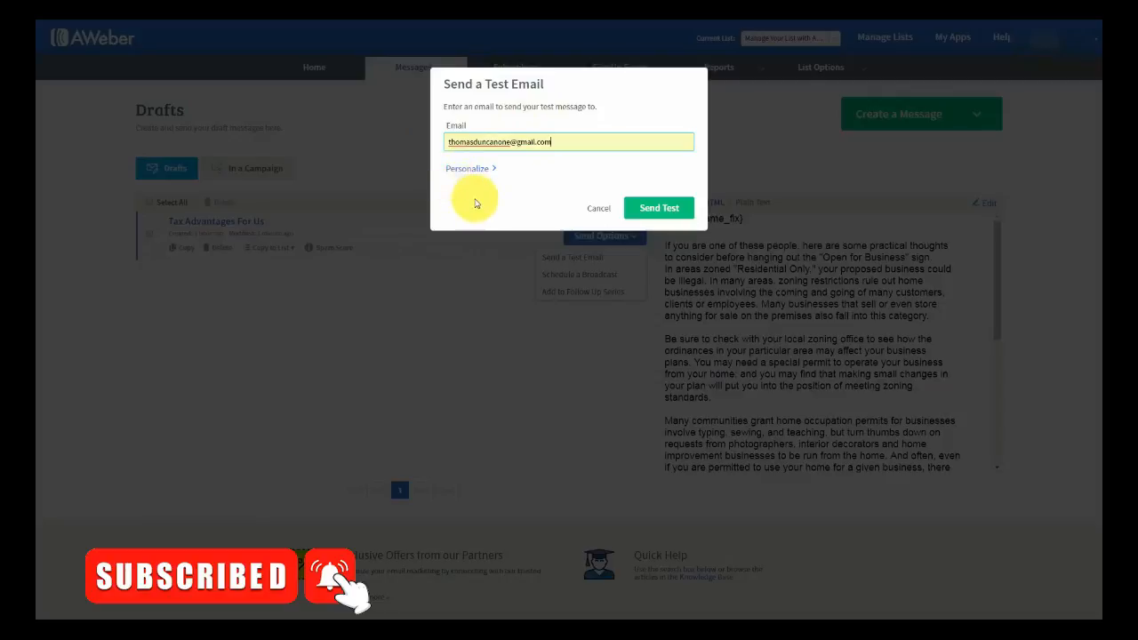
pyautogui.click(658, 208)
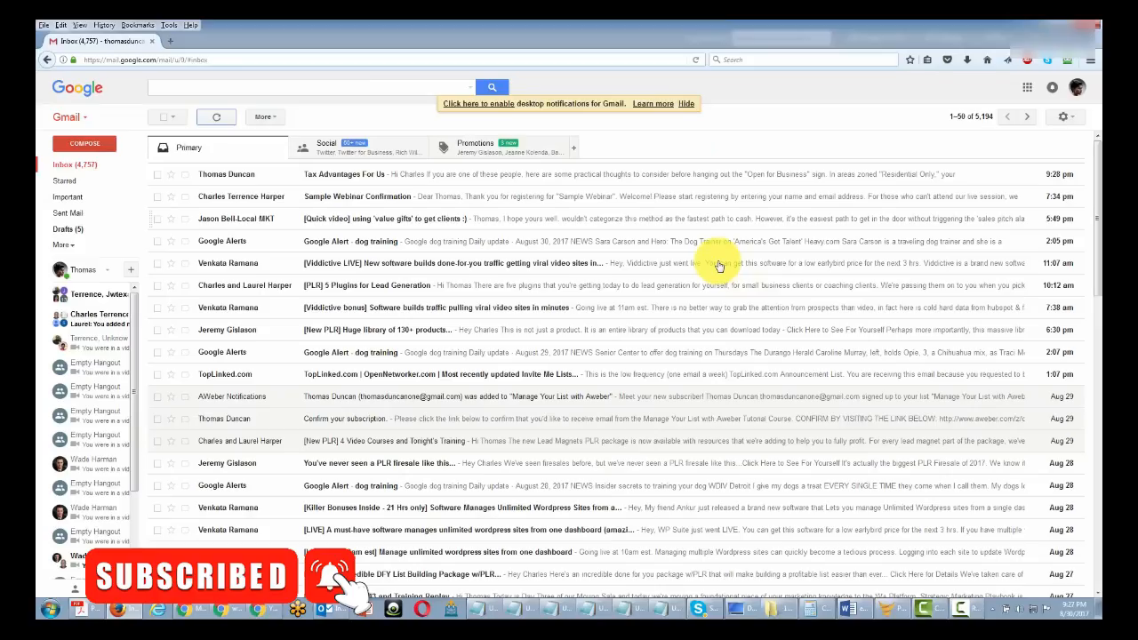